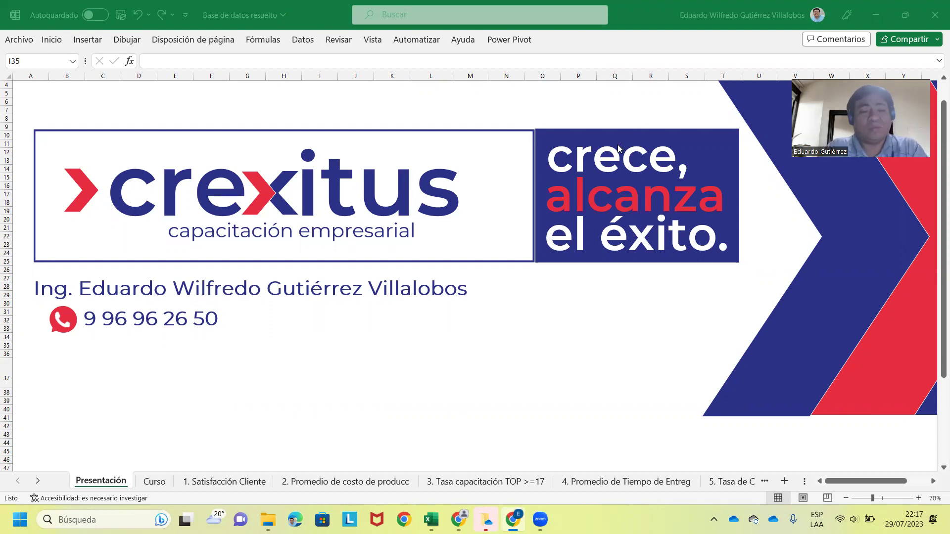
On the Curso sheet, locate the indicator line under FICHA DE INDICADORES.
{"action": "left_click", "coordinate": [160, 486]}
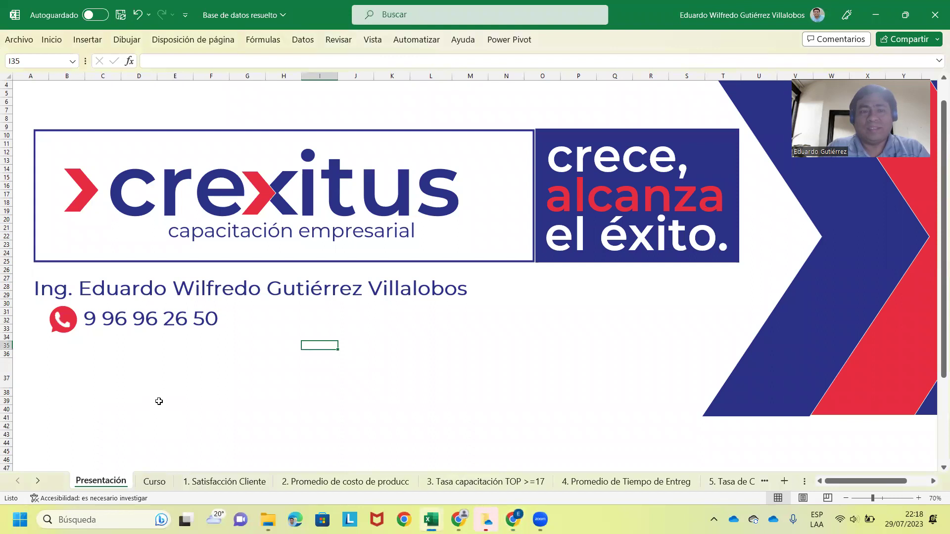
{"action": "scroll", "coordinate": [195, 389], "scroll_direction": "up", "scroll_amount": 1}
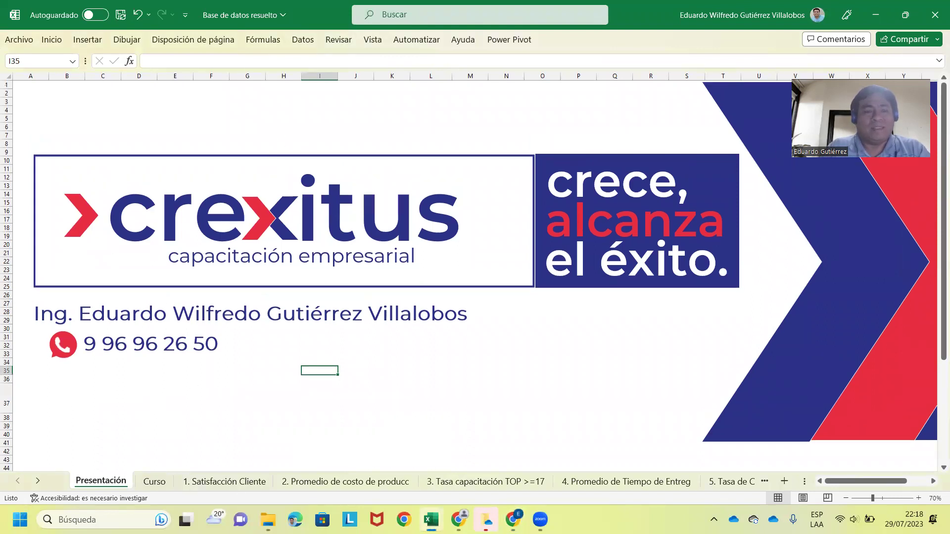
{"action": "left_click", "coordinate": [155, 482]}
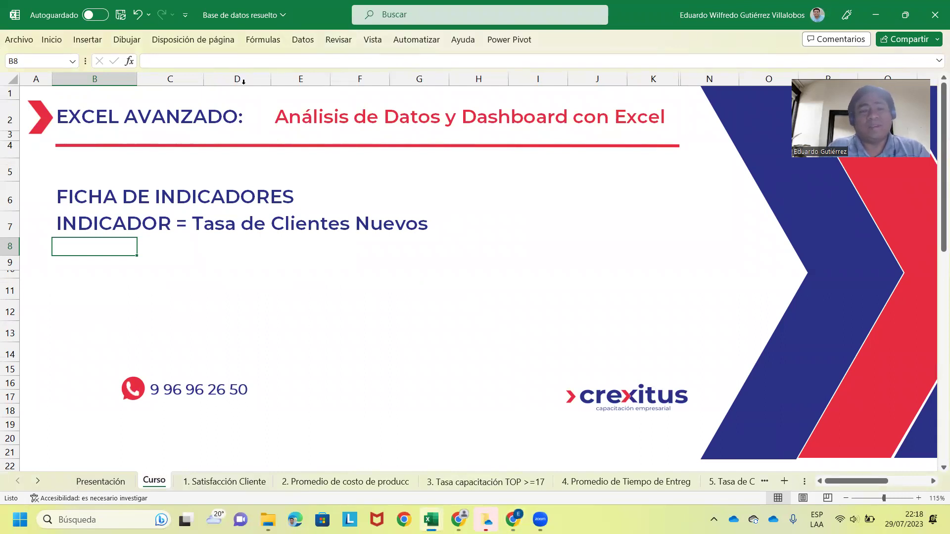
{"action": "left_click", "coordinate": [82, 198]}
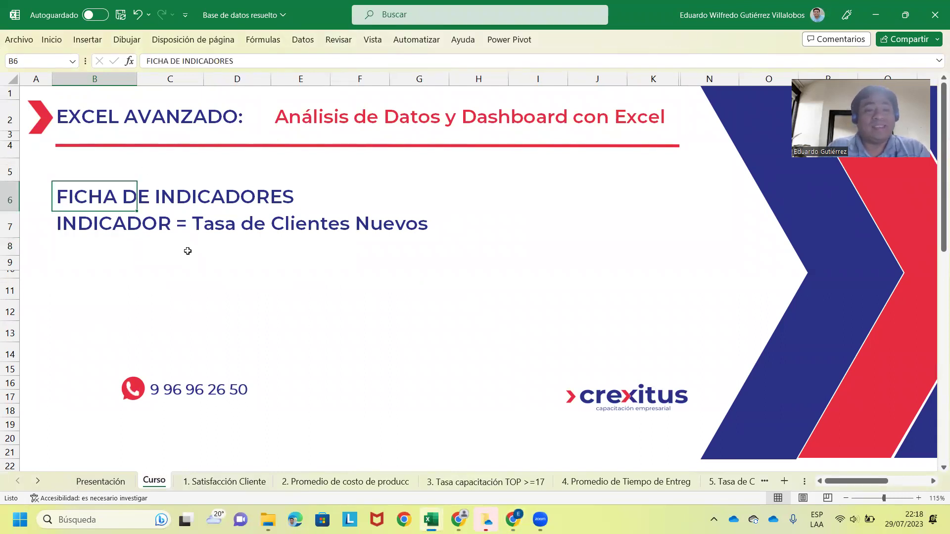
{"action": "left_click", "coordinate": [79, 226]}
{"action": "left_click", "coordinate": [198, 222]}
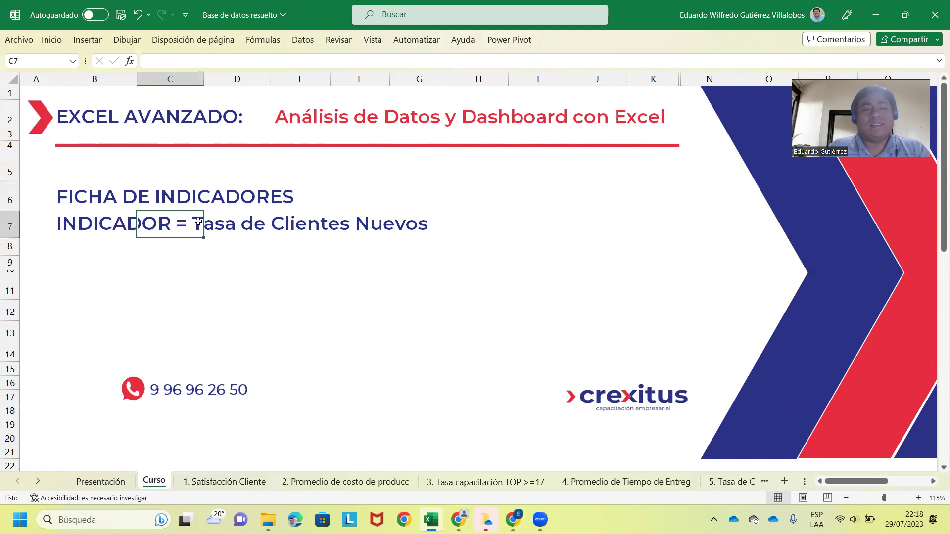
{"action": "left_click", "coordinate": [75, 224]}
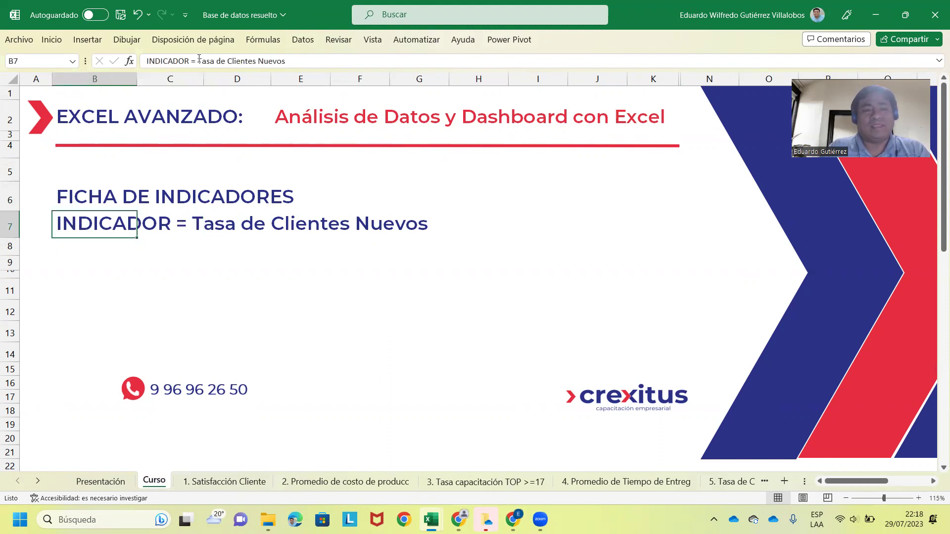
Replace 'Tasa de Clientes Nuevos' with 'Rentabilidad Neta' in the indicator line.
{"action": "left_click_drag", "start_coordinate": [197, 61], "coordinate": [287, 60]}
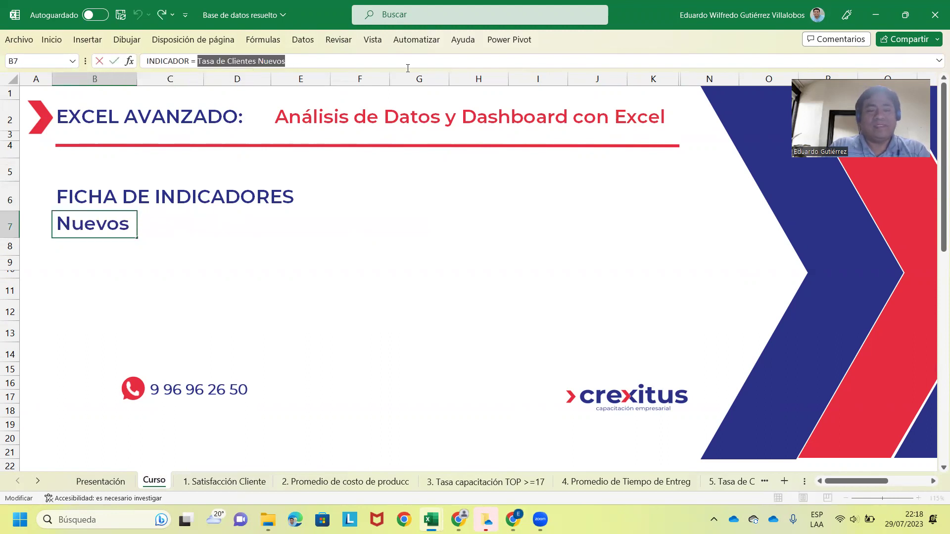
{"action": "type", "text": "rEN"}
{"action": "key", "text": "BackSpace"}
{"action": "key", "text": "BackSpace"}
{"action": "key", "text": "BackSpace"}
{"action": "key", "text": "Caps_Lock"}
{"action": "type", "text": "Rentabilidad"}
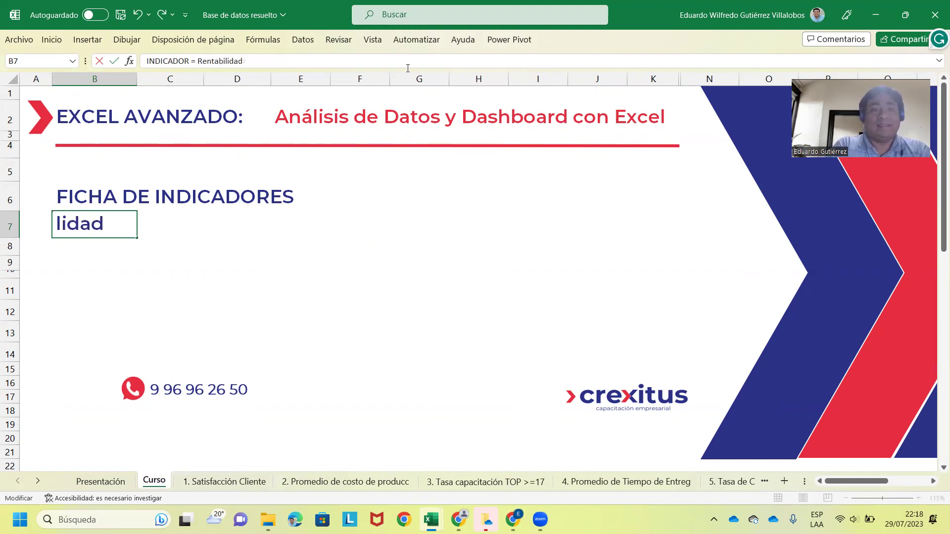
{"action": "type", "text": " NEta"}
{"action": "key", "text": "BackSpace"}
{"action": "key", "text": "BackSpace"}
{"action": "key", "text": "BackSpace"}
{"action": "type", "text": "eta"}
{"action": "key", "text": "Return"}
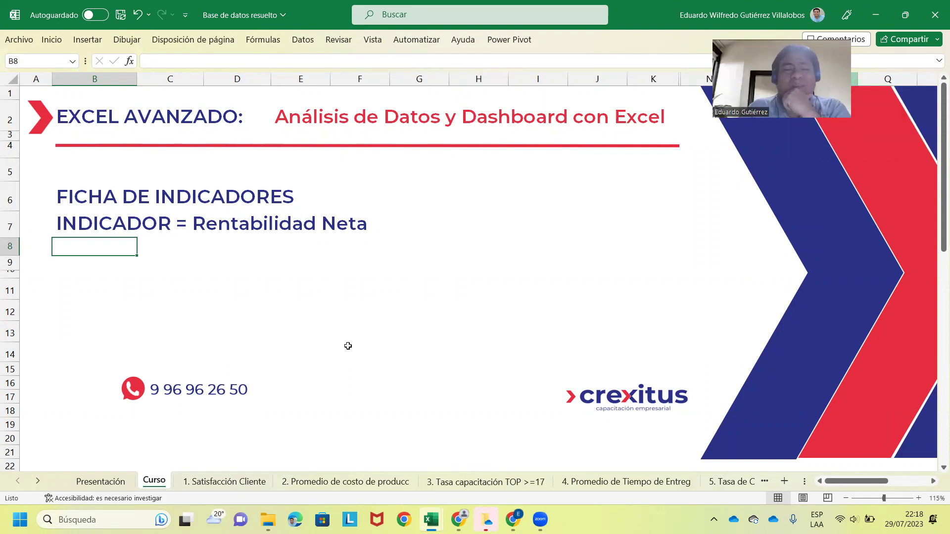
Go to the 9. Rentabilidad Neta sheet and zoom in on it.
{"action": "left_click", "coordinate": [730, 482]}
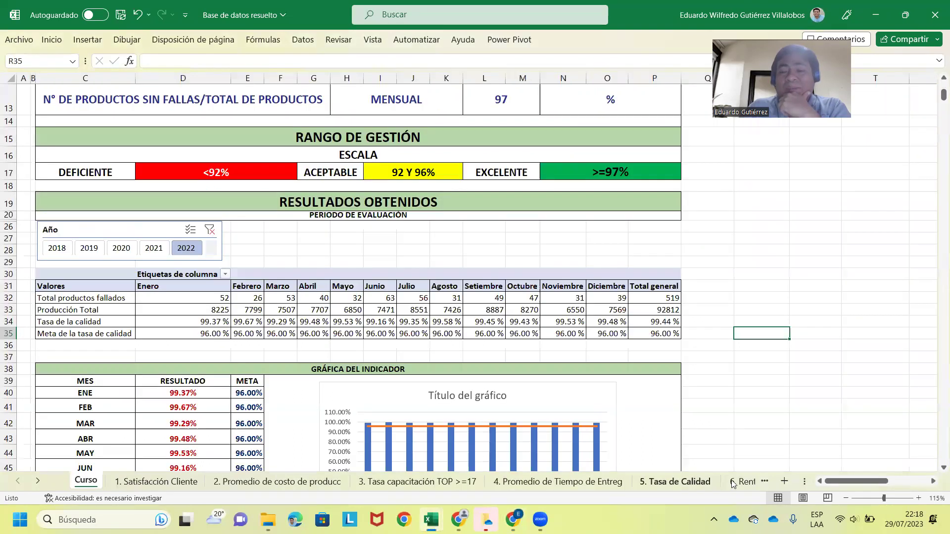
{"action": "left_click", "coordinate": [730, 483]}
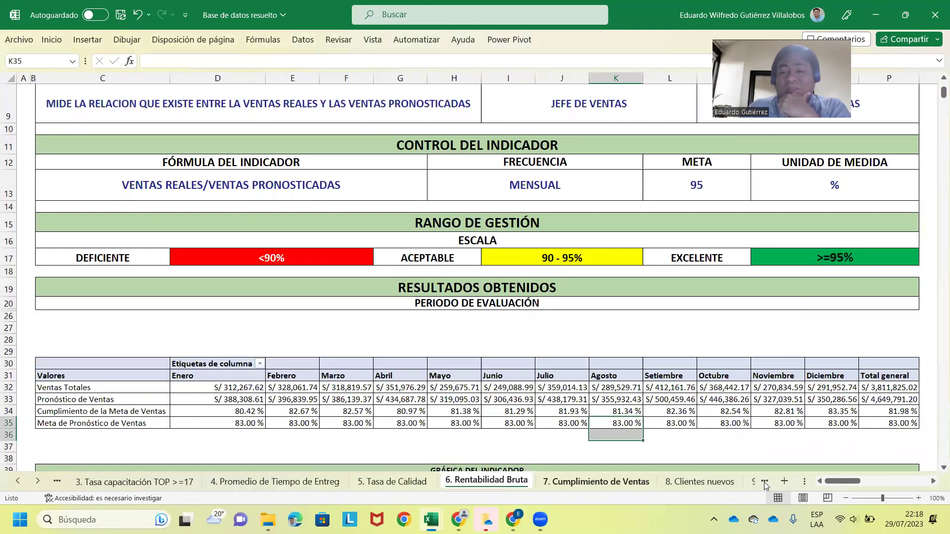
{"action": "left_click", "coordinate": [751, 484]}
{"action": "left_click", "coordinate": [738, 484]}
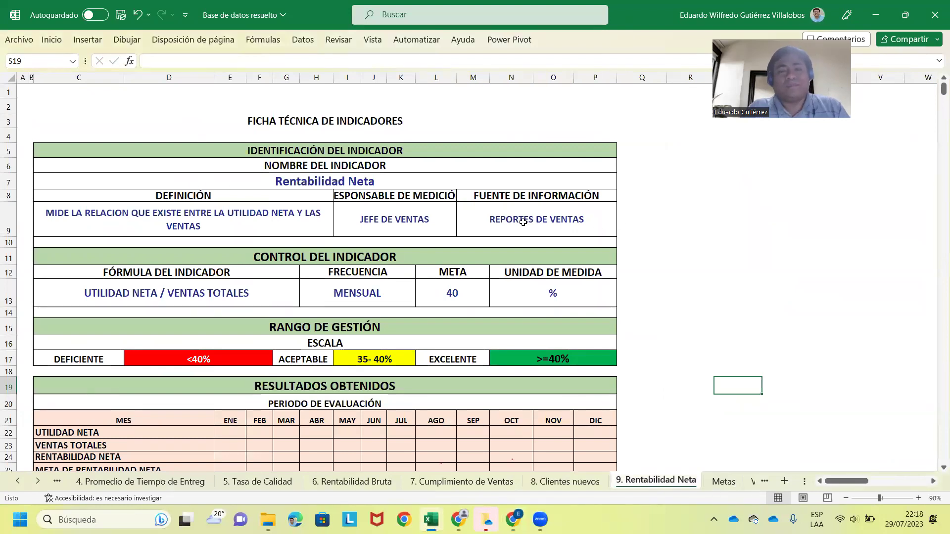
{"action": "scroll", "coordinate": [520, 222], "scroll_direction": "up", "scroll_amount": 1}
{"action": "scroll", "coordinate": [568, 212], "scroll_direction": "up", "scroll_amount": 1}
{"action": "scroll", "coordinate": [752, 345], "scroll_direction": "up", "scroll_amount": 1}
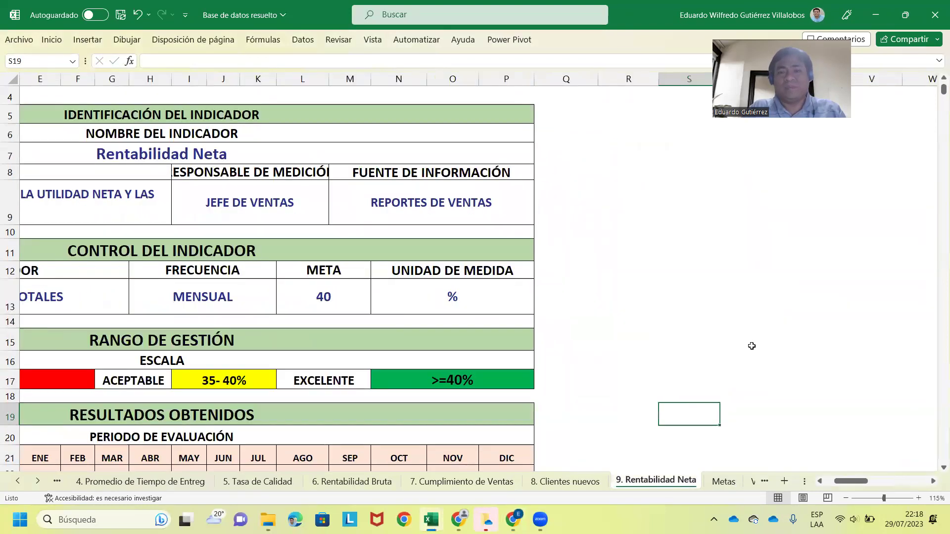
{"action": "left_click_drag", "start_coordinate": [847, 480], "coordinate": [839, 481]}
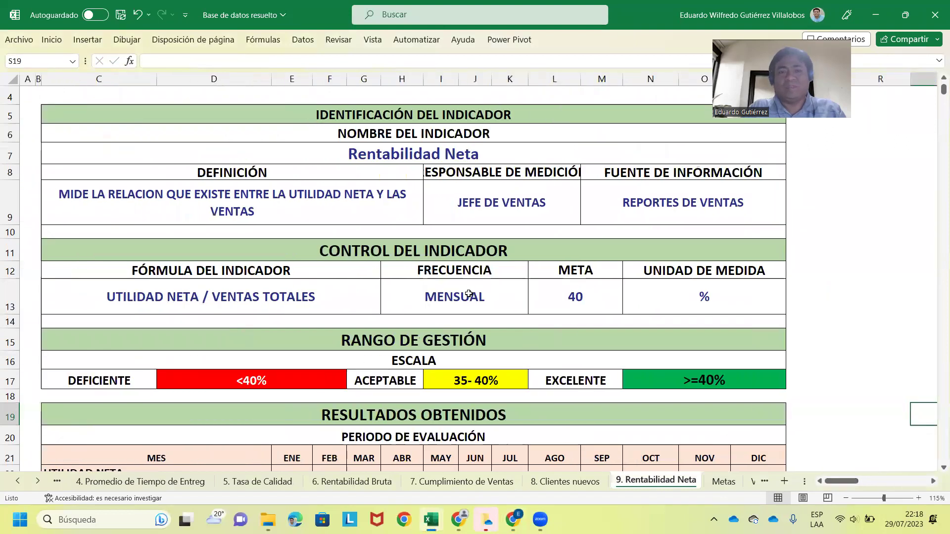
{"action": "scroll", "coordinate": [336, 256], "scroll_direction": "up", "scroll_amount": 1}
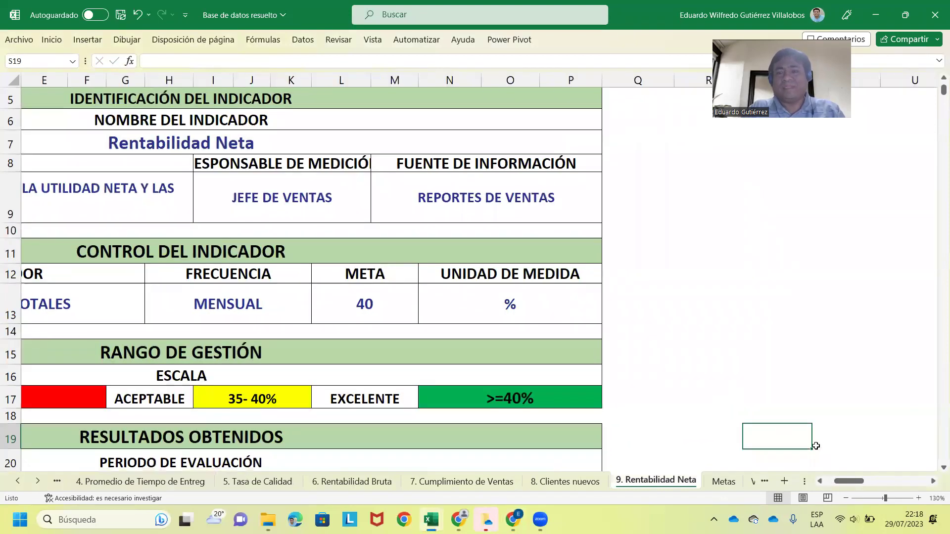
{"action": "left_click_drag", "start_coordinate": [843, 482], "coordinate": [833, 481]}
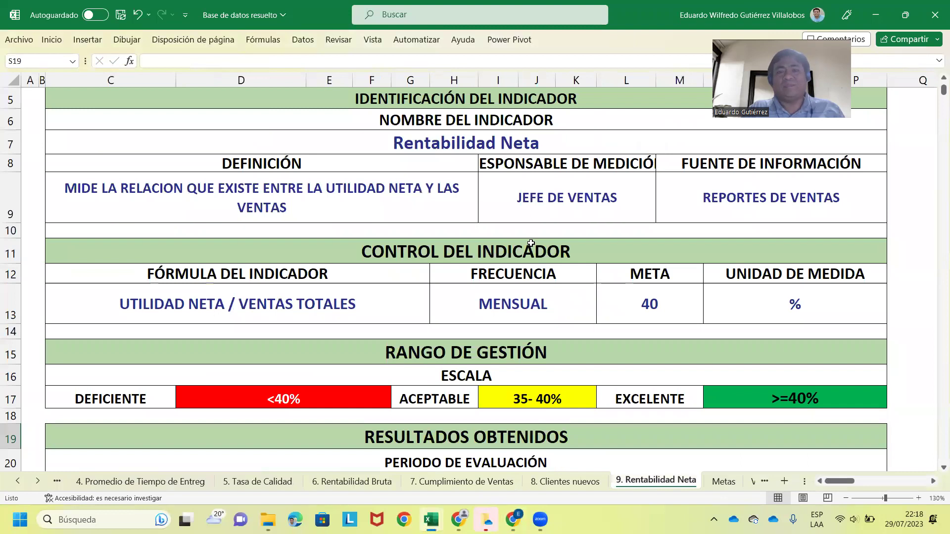
Widen column I so the RESPONSABLE DE MEDICIÓN heading shows fully.
{"action": "left_click", "coordinate": [397, 142]}
{"action": "left_click", "coordinate": [277, 167]}
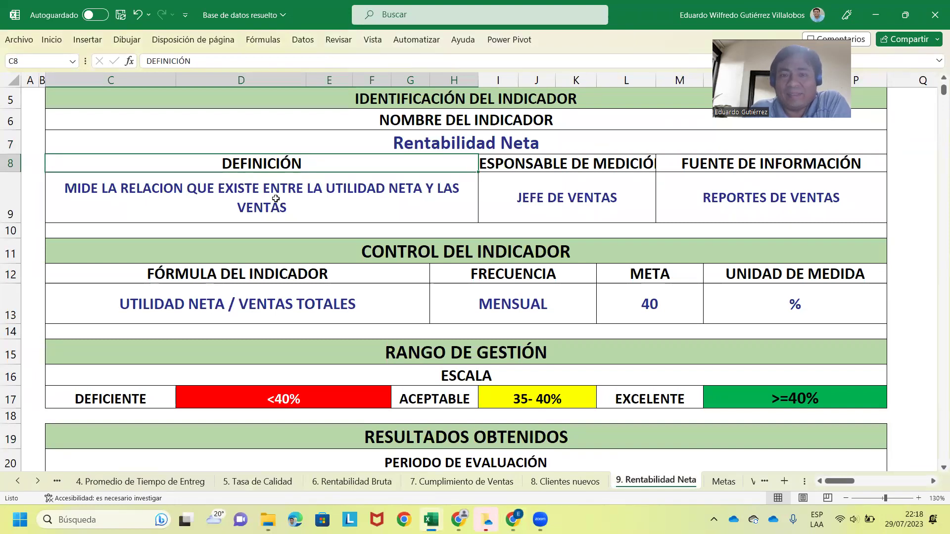
{"action": "left_click", "coordinate": [501, 180]}
{"action": "left_click_drag", "start_coordinate": [518, 79], "coordinate": [625, 80]}
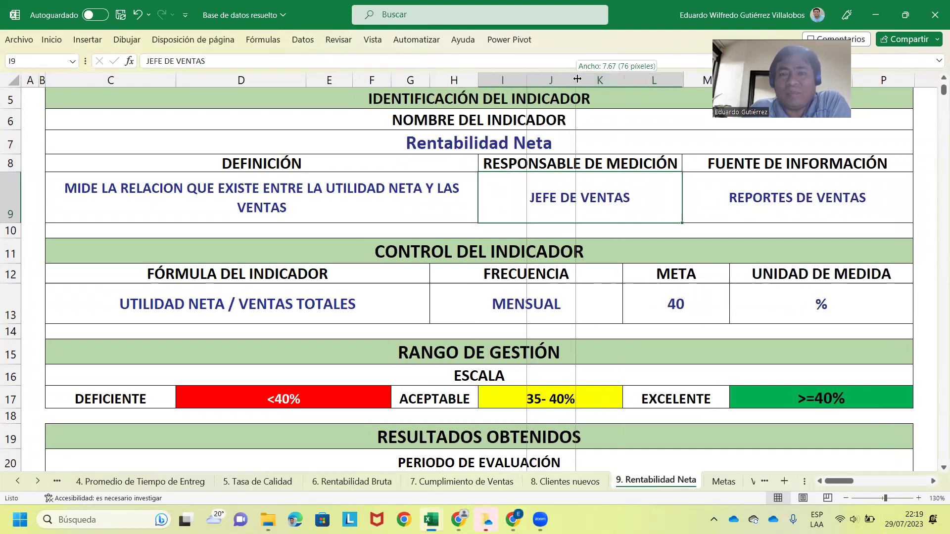
Change the responsible role in I9 to JEFE DE ADMINISTRACION Y FINANZAS.
{"action": "left_click", "coordinate": [183, 56]}
{"action": "double_click", "coordinate": [183, 55]}
{"action": "type", "text": "FINAN"}
{"action": "key", "text": "BackSpace"}
{"action": "key", "text": "BackSpace"}
{"action": "key", "text": "BackSpace"}
{"action": "key", "text": "BackSpace"}
{"action": "key", "text": "BackSpace"}
{"action": "type", "text": "ADMINISTRACION Y FINANZAS"}
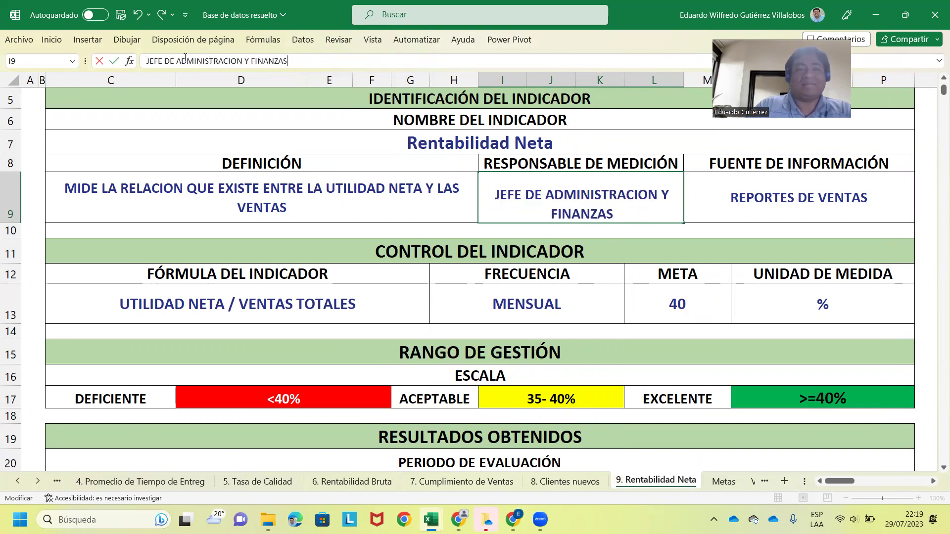
{"action": "key", "text": "Return"}
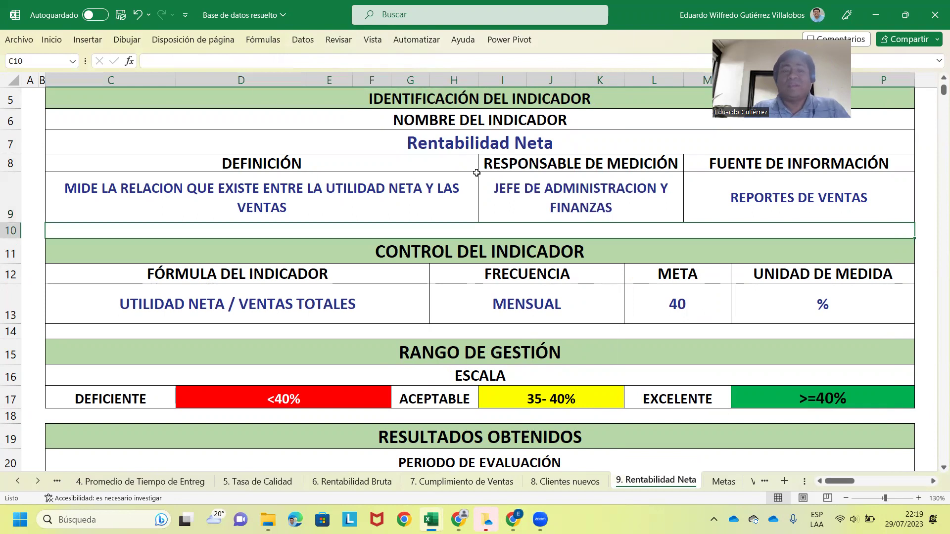
Append ' y COSTOS' so the information source reads REPORTES DE VENTAS y COSTOS.
{"action": "left_click", "coordinate": [810, 197]}
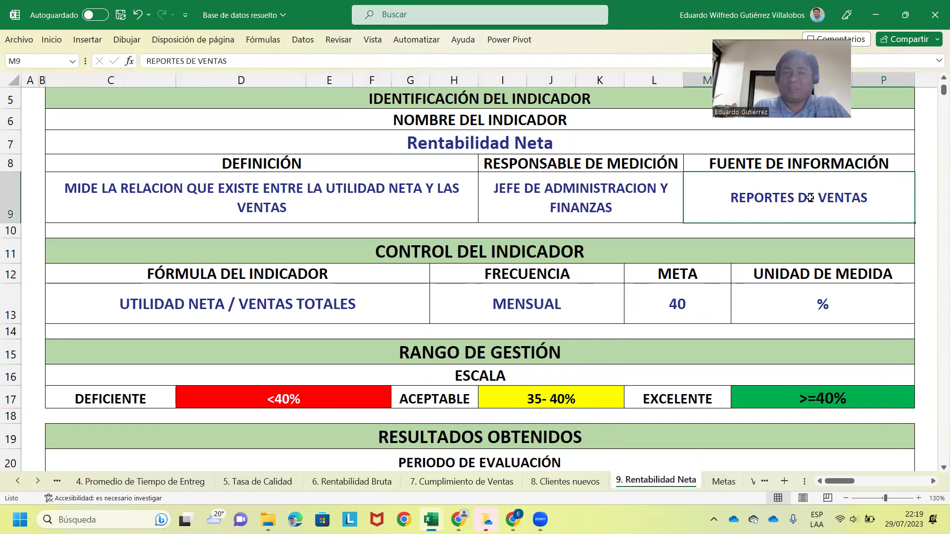
{"action": "left_click", "coordinate": [248, 60]}
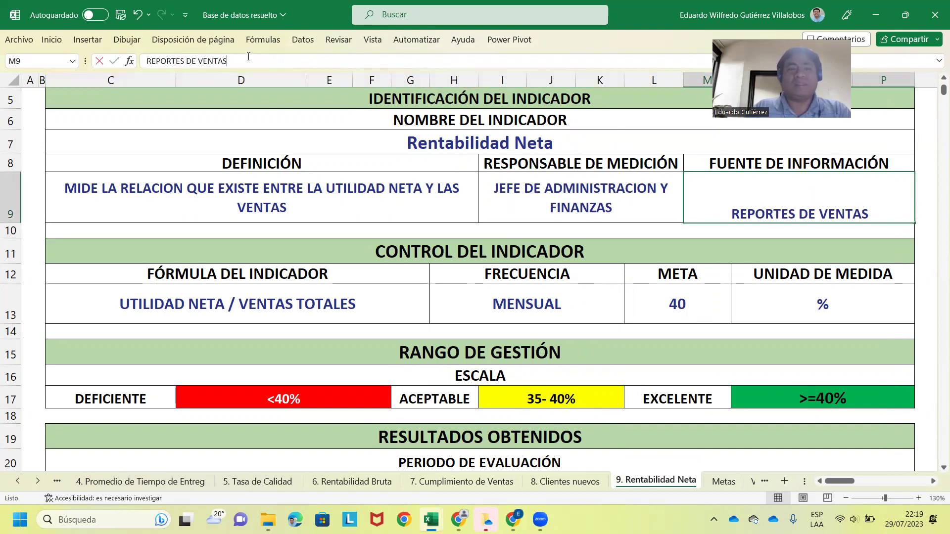
{"action": "type", "text": "y COST>OS"}
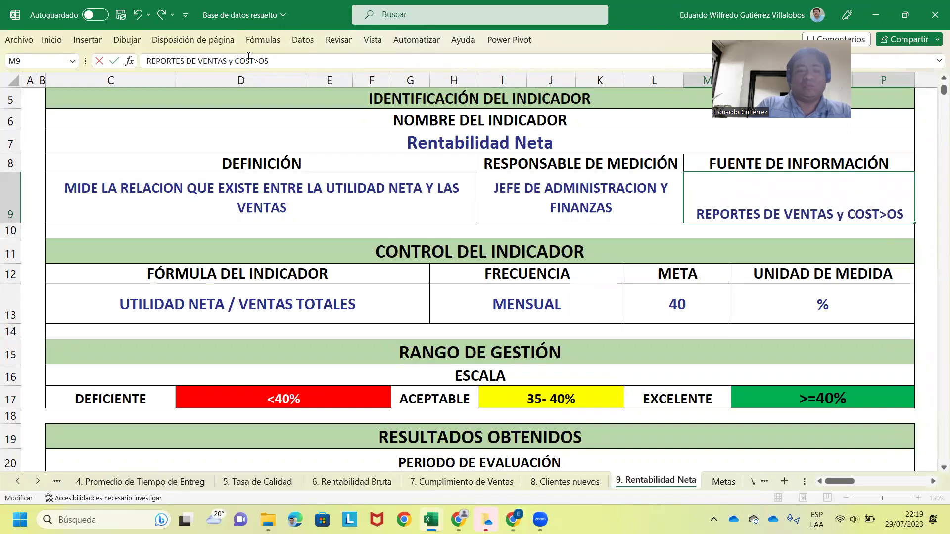
{"action": "key", "text": "BackSpace"}
{"action": "key", "text": "BackSpace"}
{"action": "key", "text": "BackSpace"}
{"action": "type", "text": "OS"}
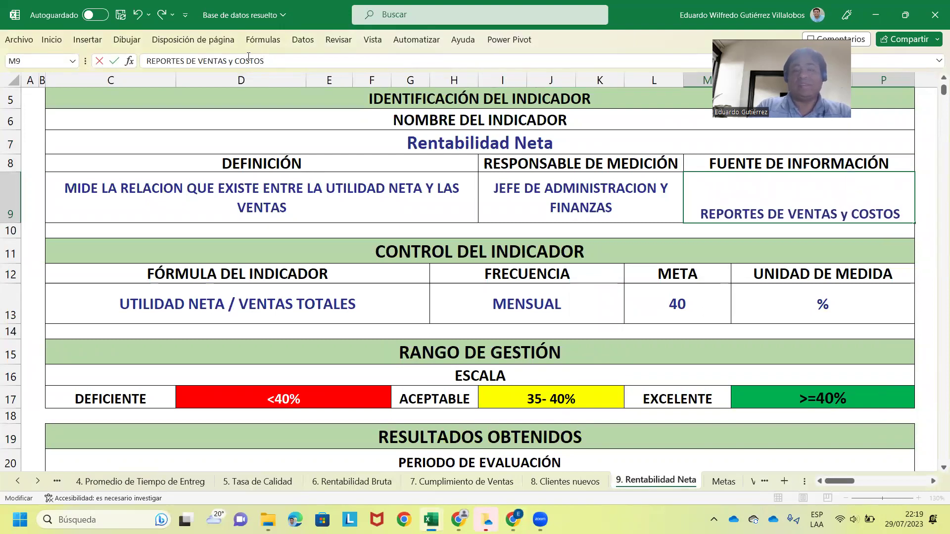
{"action": "key", "text": "Return"}
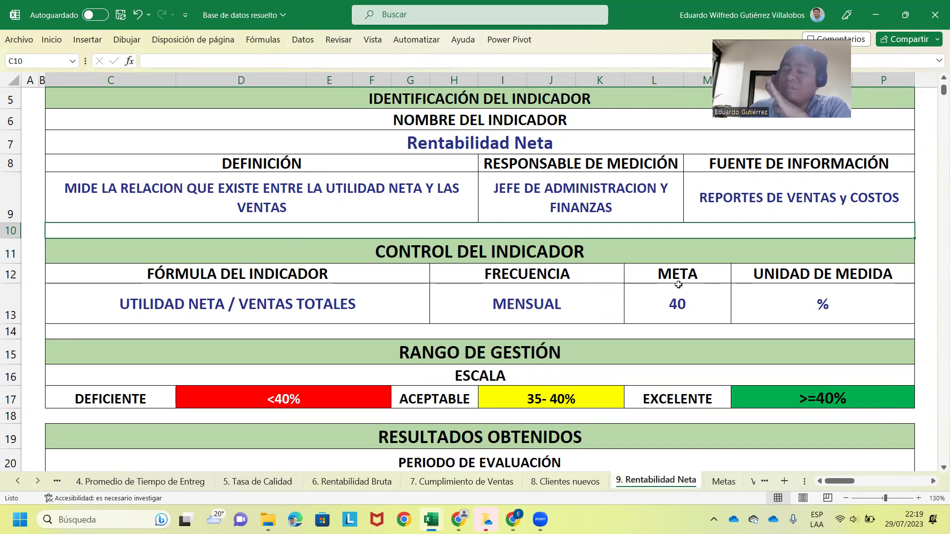
{"action": "left_click_drag", "start_coordinate": [673, 304], "coordinate": [775, 304]}
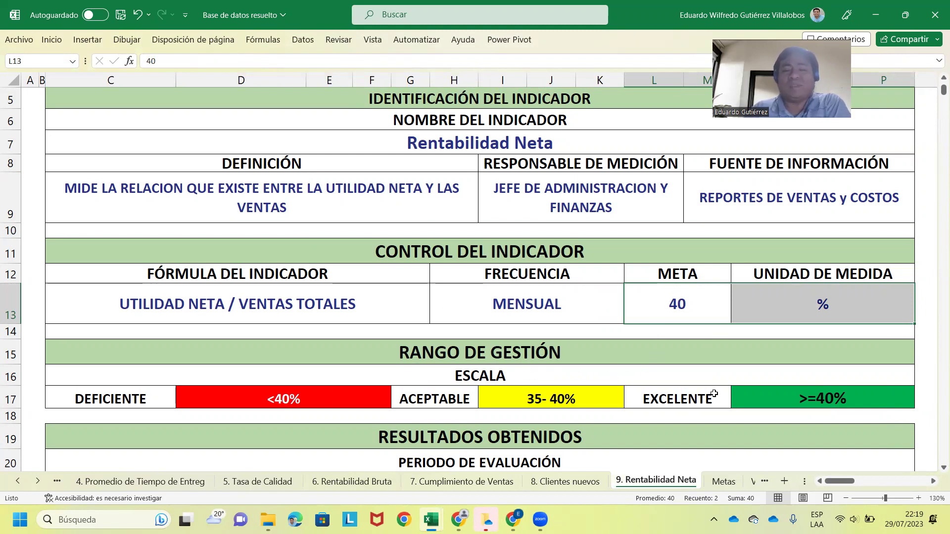
{"action": "left_click_drag", "start_coordinate": [692, 400], "coordinate": [821, 399]}
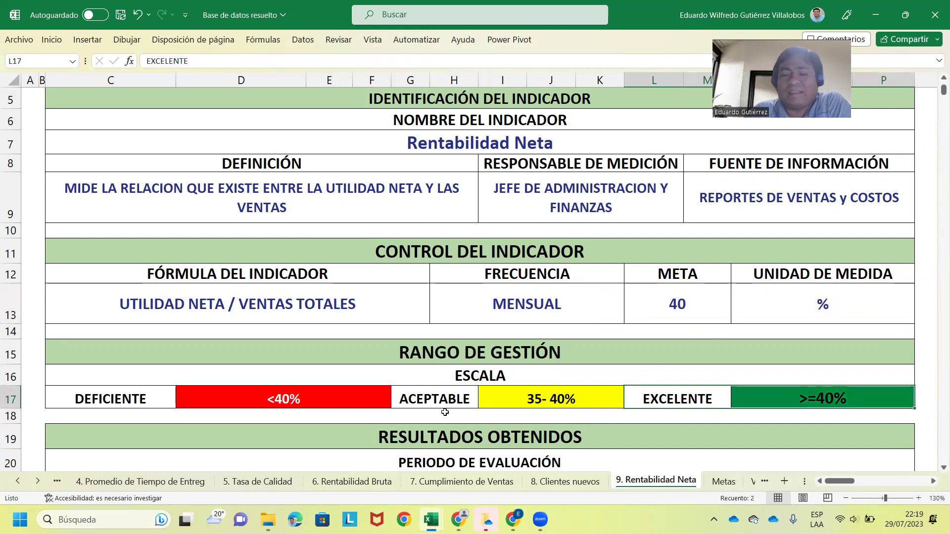
{"action": "left_click_drag", "start_coordinate": [435, 402], "coordinate": [559, 401]}
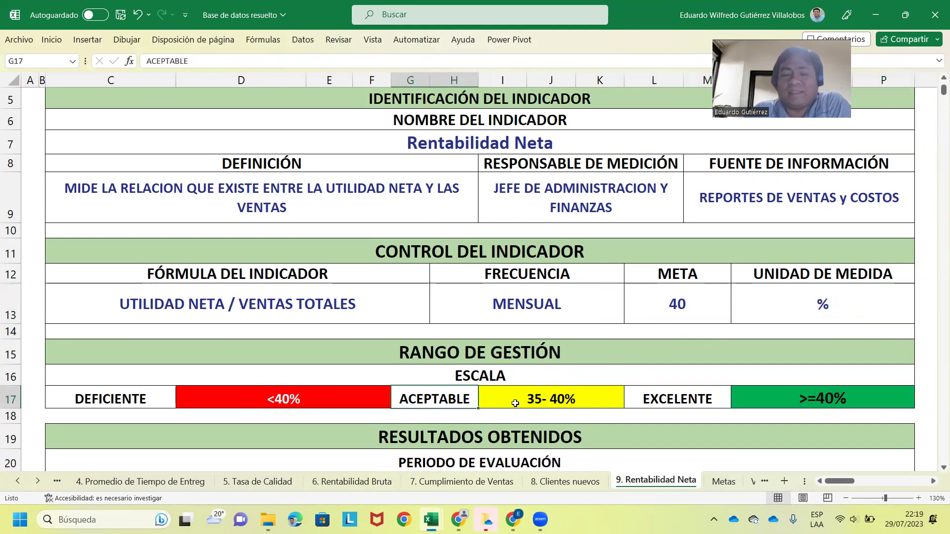
{"action": "left_click", "coordinate": [250, 401]}
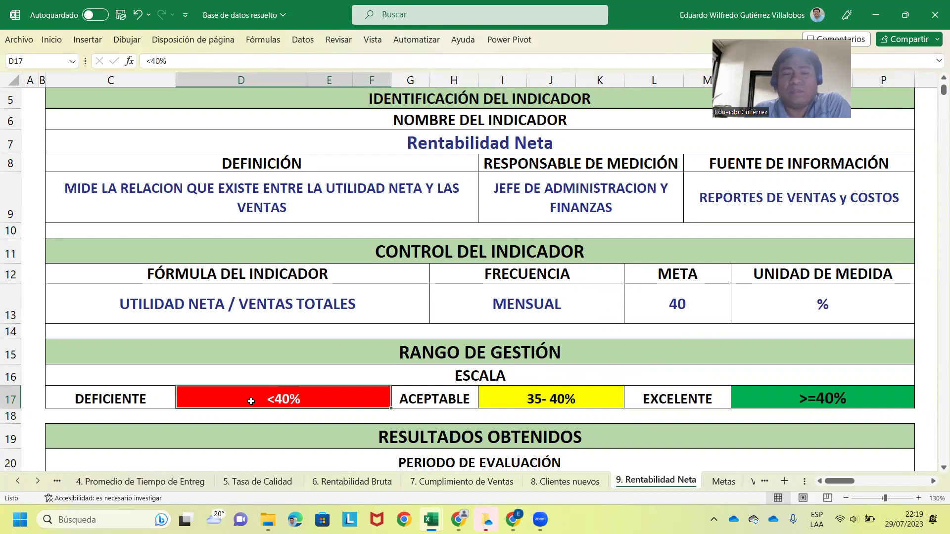
{"action": "scroll", "coordinate": [269, 402], "scroll_direction": "down", "scroll_amount": 1}
{"action": "scroll", "coordinate": [272, 402], "scroll_direction": "down", "scroll_amount": 1}
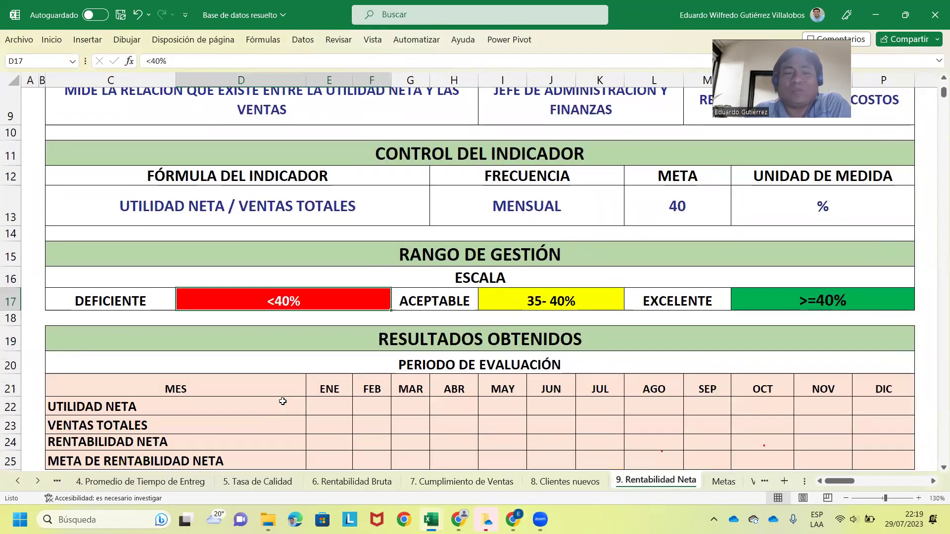
{"action": "scroll", "coordinate": [279, 401], "scroll_direction": "down", "scroll_amount": 1}
{"action": "scroll", "coordinate": [283, 401], "scroll_direction": "down", "scroll_amount": 2}
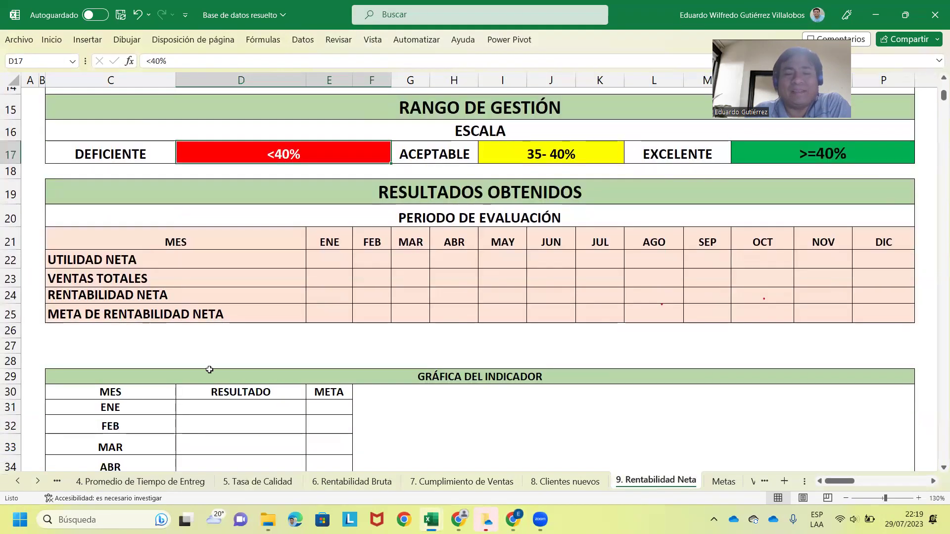
{"action": "left_click", "coordinate": [97, 247]}
{"action": "left_click", "coordinate": [97, 277]}
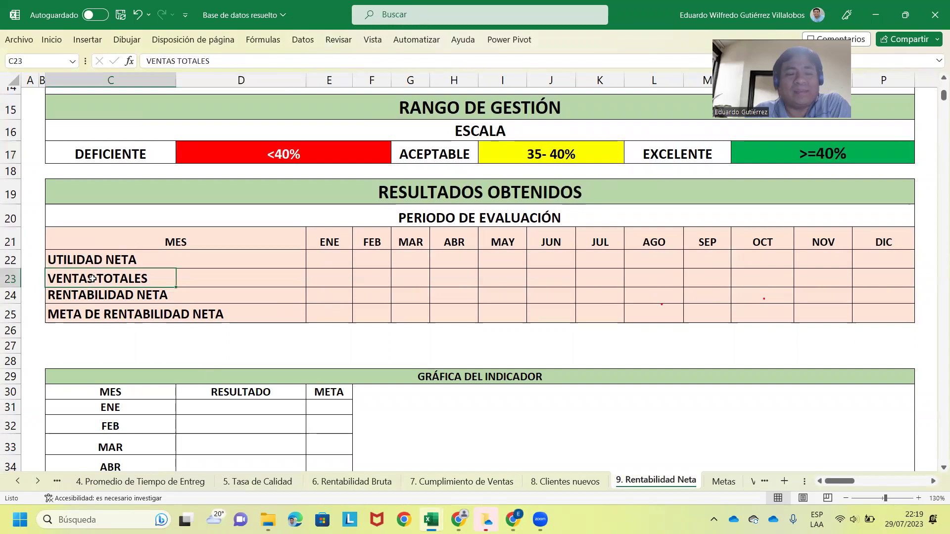
{"action": "left_click", "coordinate": [64, 294]}
{"action": "left_click", "coordinate": [191, 311]}
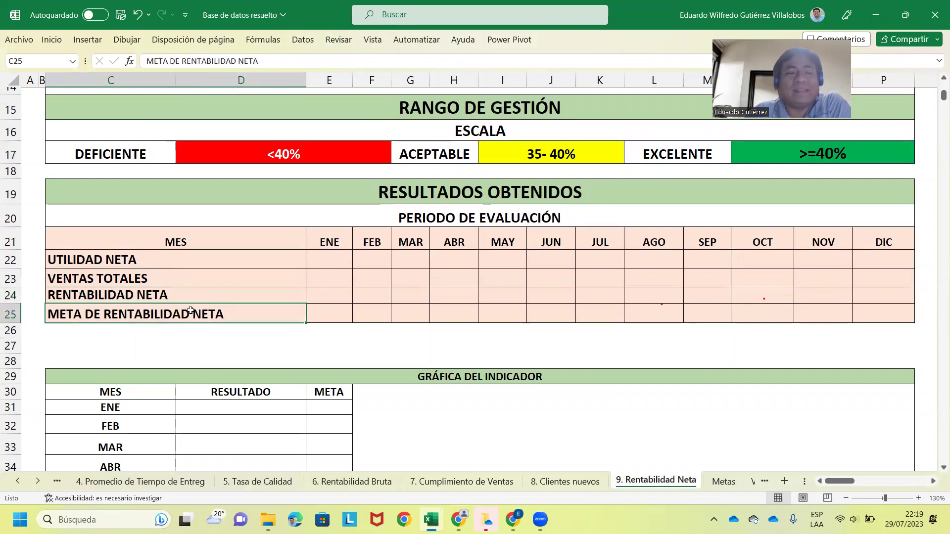
{"action": "scroll", "coordinate": [346, 329], "scroll_direction": "down", "scroll_amount": 1}
{"action": "scroll", "coordinate": [392, 335], "scroll_direction": "up", "scroll_amount": 1}
{"action": "scroll", "coordinate": [313, 344], "scroll_direction": "up", "scroll_amount": 3}
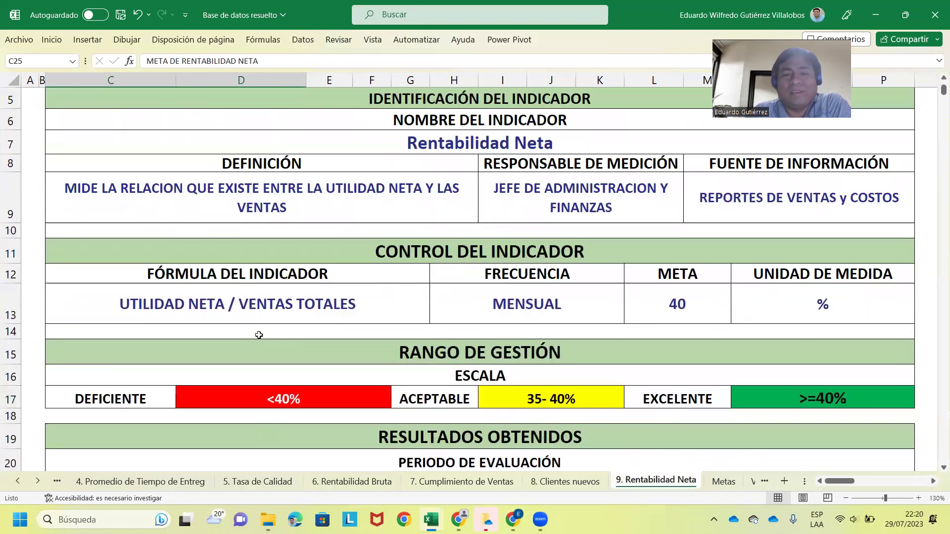
{"action": "scroll", "coordinate": [270, 346], "scroll_direction": "down", "scroll_amount": 1}
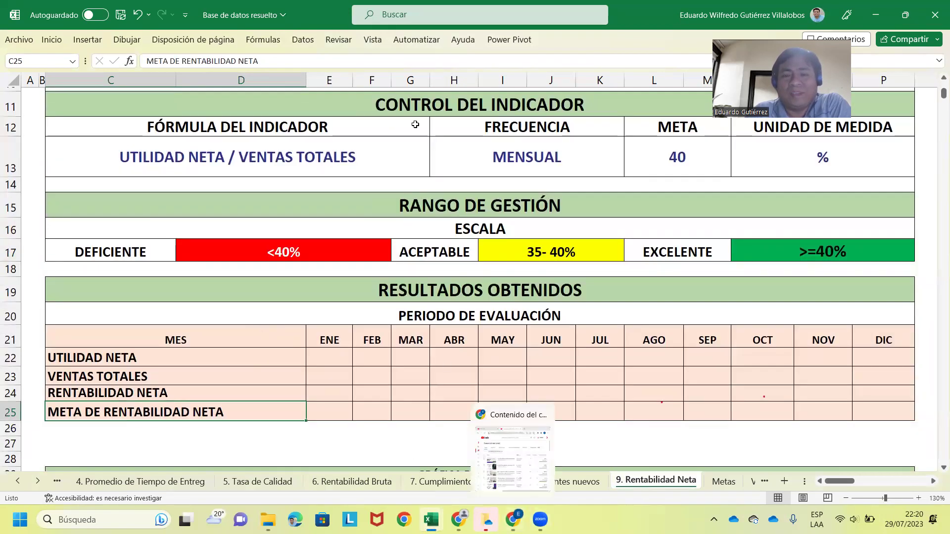
{"action": "scroll", "coordinate": [240, 74], "scroll_direction": "up", "scroll_amount": 2}
{"action": "scroll", "coordinate": [241, 73], "scroll_direction": "up", "scroll_amount": 2}
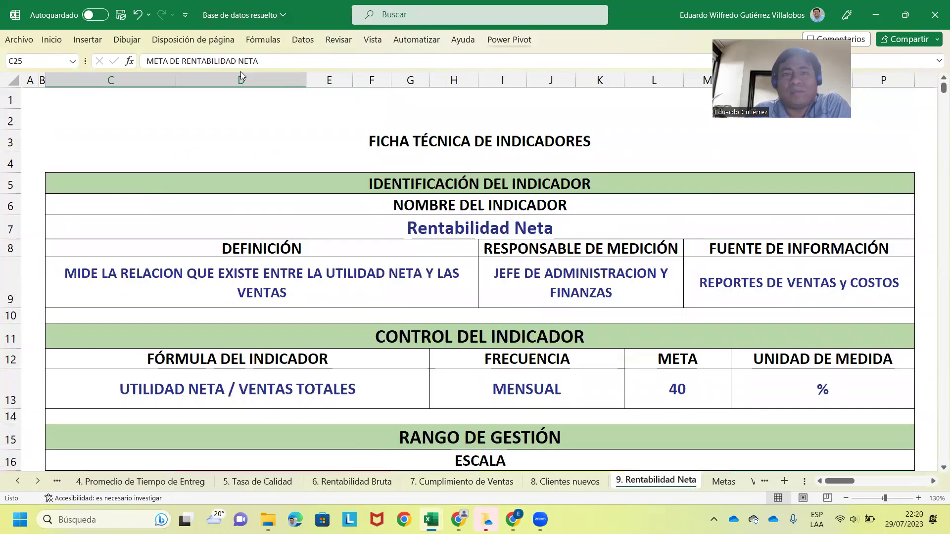
Open the Power Pivot data model and review the profitability labels in Tabla_Indicadores.
{"action": "left_click", "coordinate": [502, 39]}
{"action": "left_click", "coordinate": [22, 67]}
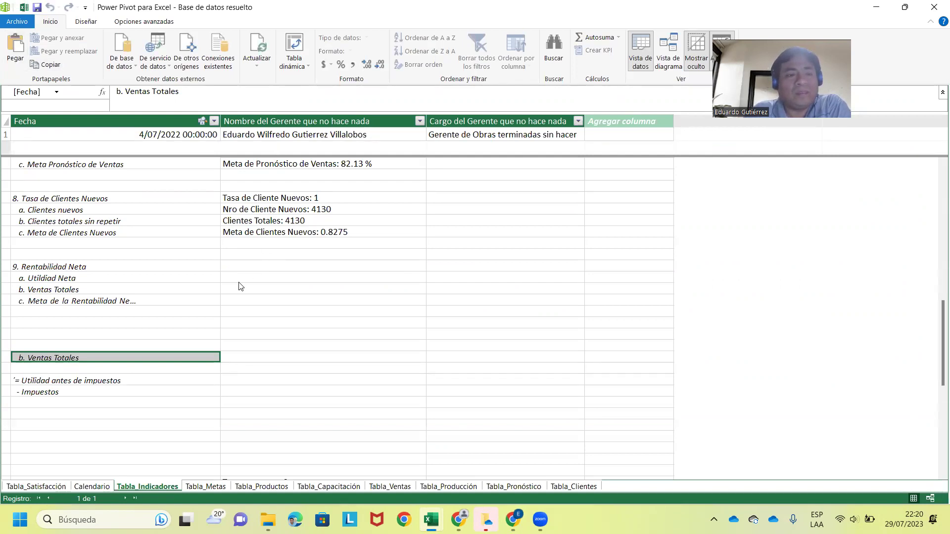
{"action": "left_click", "coordinate": [290, 279]}
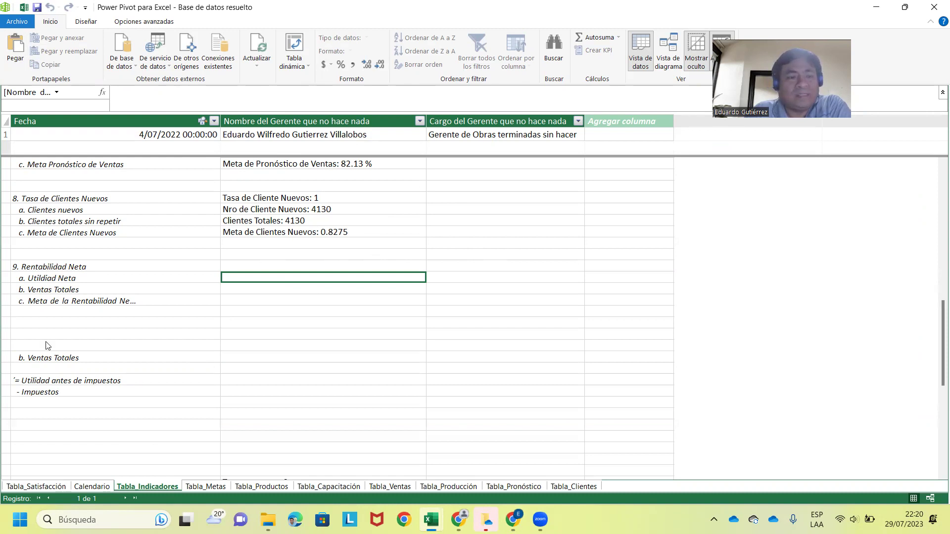
{"action": "scroll", "coordinate": [111, 319], "scroll_direction": "up", "scroll_amount": 4}
{"action": "scroll", "coordinate": [112, 319], "scroll_direction": "up", "scroll_amount": 4}
{"action": "scroll", "coordinate": [114, 319], "scroll_direction": "up", "scroll_amount": 1}
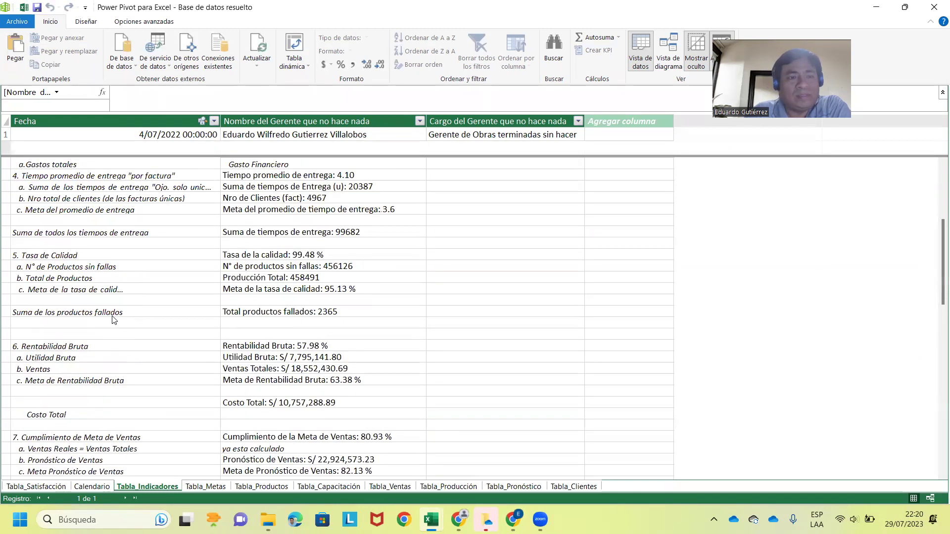
{"action": "scroll", "coordinate": [113, 319], "scroll_direction": "down", "scroll_amount": 3}
{"action": "scroll", "coordinate": [113, 319], "scroll_direction": "down", "scroll_amount": 1}
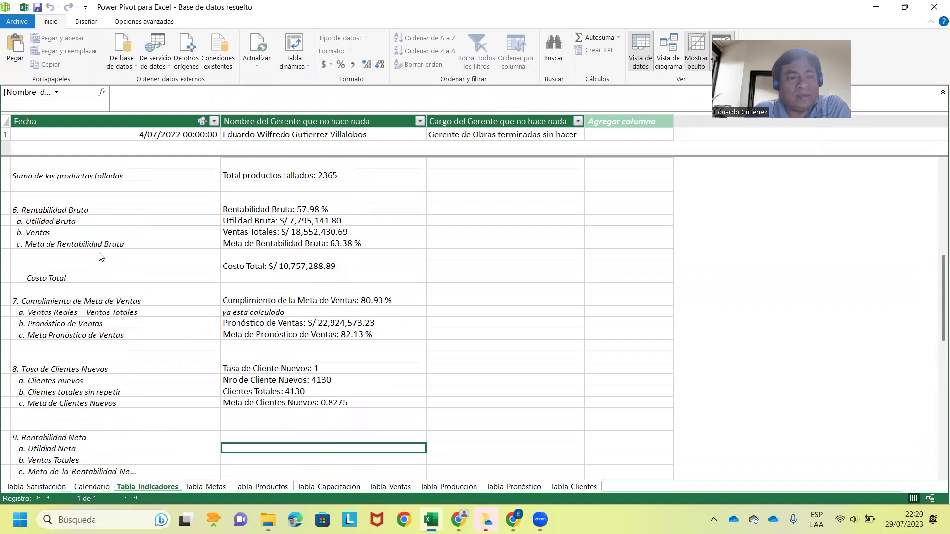
{"action": "left_click", "coordinate": [72, 243]}
{"action": "scroll", "coordinate": [124, 287], "scroll_direction": "down", "scroll_amount": 2}
{"action": "scroll", "coordinate": [124, 287], "scroll_direction": "down", "scroll_amount": 2}
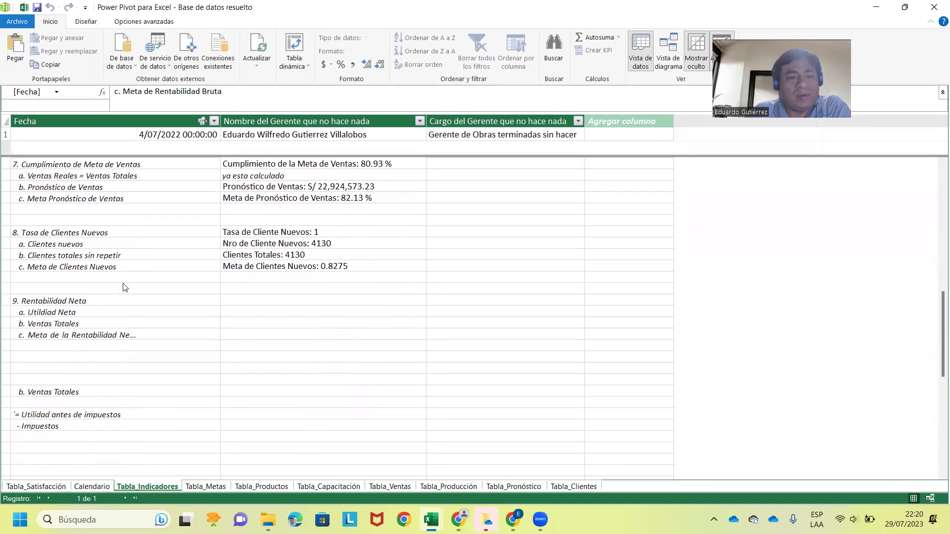
{"action": "left_click", "coordinate": [90, 337]}
{"action": "left_click", "coordinate": [53, 380]}
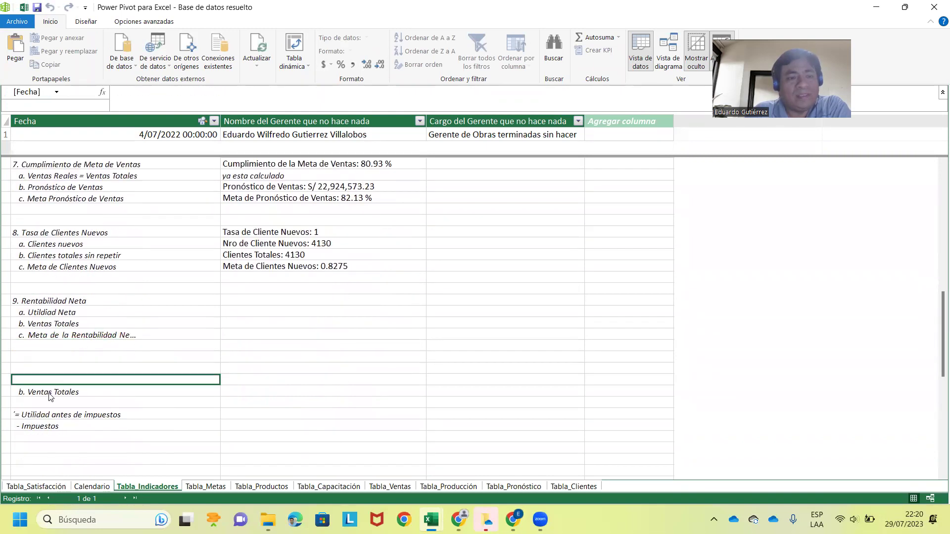
{"action": "left_click", "coordinate": [47, 394]}
{"action": "scroll", "coordinate": [46, 335], "scroll_direction": "down", "scroll_amount": 3}
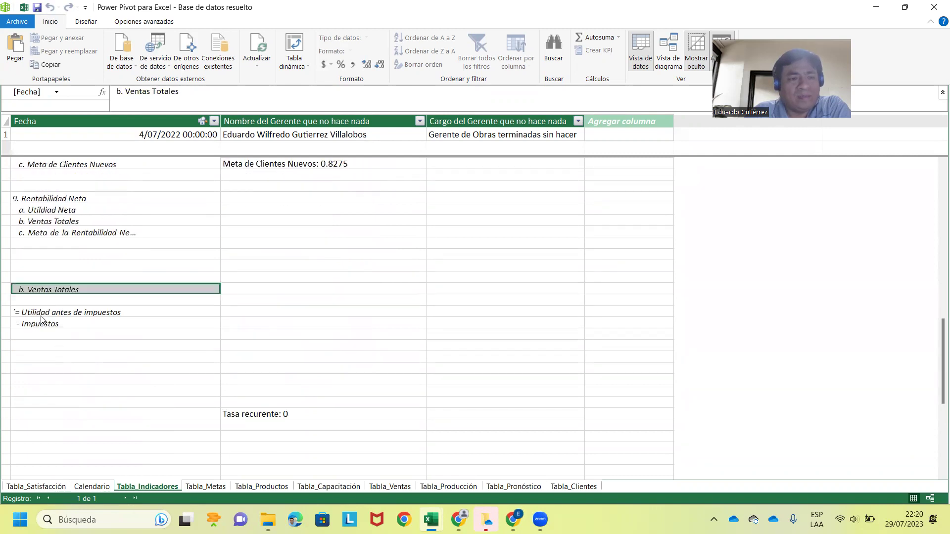
{"action": "key", "text": "Down"}
{"action": "key", "text": "Down"}
{"action": "key", "text": "Down"}
{"action": "key", "text": "Down"}
{"action": "key", "text": "Down"}
{"action": "key", "text": "Down"}
{"action": "key", "text": "Down"}
{"action": "key", "text": "Down"}
{"action": "scroll", "coordinate": [123, 247], "scroll_direction": "up", "scroll_amount": 9}
{"action": "scroll", "coordinate": [123, 246], "scroll_direction": "up", "scroll_amount": 5}
{"action": "scroll", "coordinate": [123, 246], "scroll_direction": "up", "scroll_amount": 3}
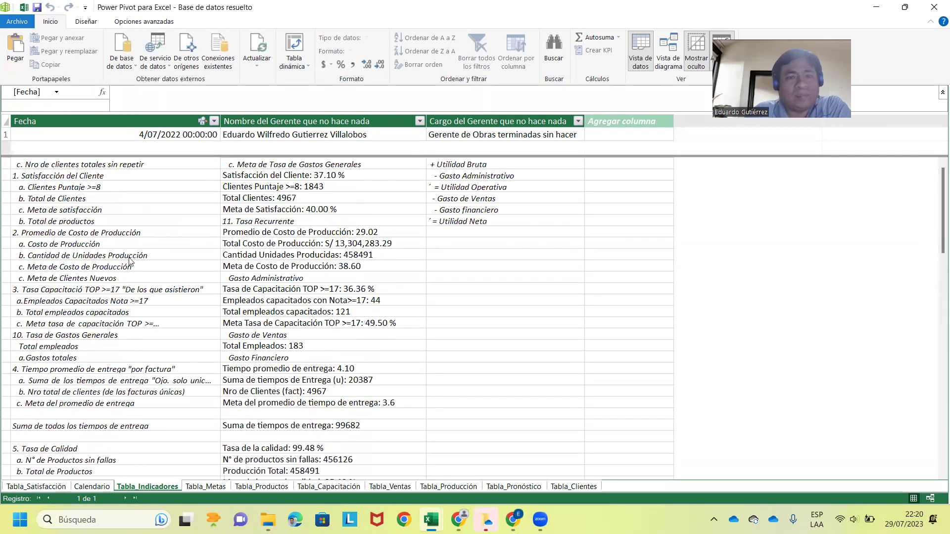
Copy + Utilidad Bruta into the empty cell below the Rentabilidad Neta items.
{"action": "left_click", "coordinate": [451, 168]}
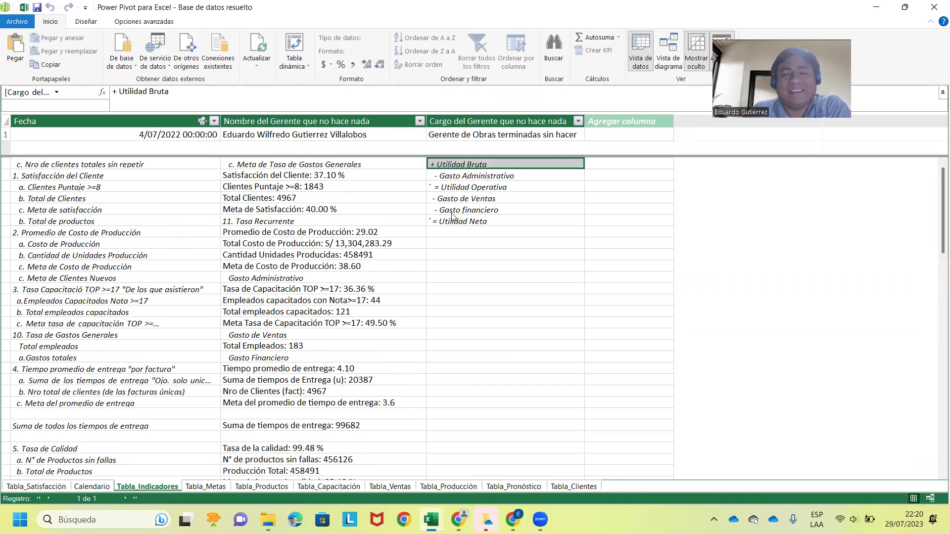
{"action": "left_click", "coordinate": [452, 213]}
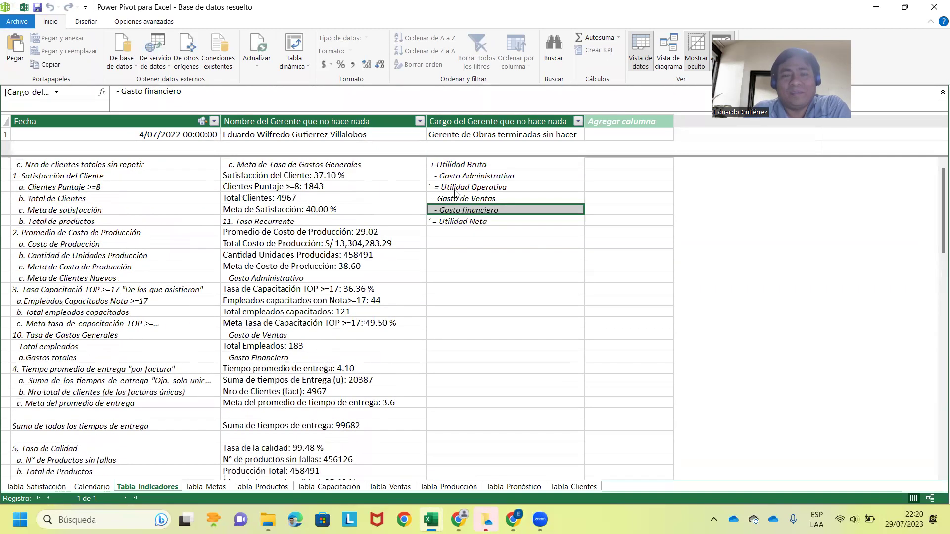
{"action": "left_click", "coordinate": [452, 165]}
{"action": "key", "text": "ctrl+c"}
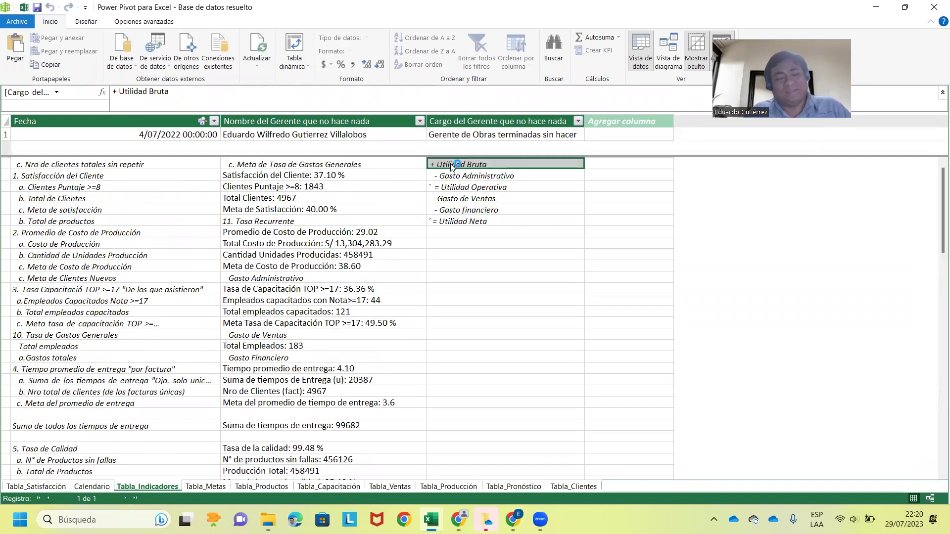
{"action": "scroll", "coordinate": [307, 277], "scroll_direction": "down", "scroll_amount": 6}
{"action": "scroll", "coordinate": [140, 377], "scroll_direction": "down", "scroll_amount": 7}
{"action": "scroll", "coordinate": [102, 355], "scroll_direction": "down", "scroll_amount": 5}
{"action": "scroll", "coordinate": [91, 337], "scroll_direction": "up", "scroll_amount": 5}
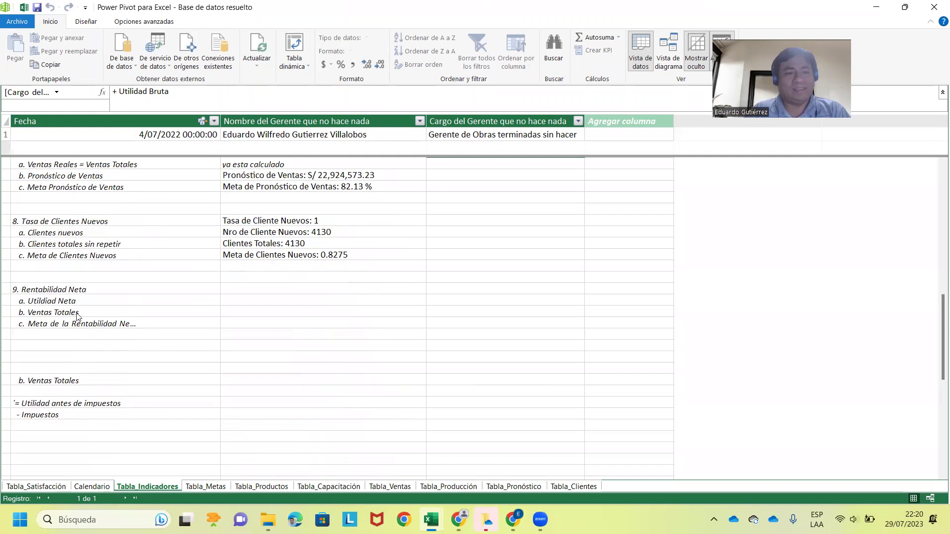
{"action": "left_click", "coordinate": [77, 346]}
{"action": "key", "text": "ctrl+v"}
{"action": "left_click", "coordinate": [165, 370]}
{"action": "left_click", "coordinate": [78, 345]}
Place - Gasto Administrativo and - Gasto de Ventas below + Utilidad Bruta.
{"action": "scroll", "coordinate": [77, 346], "scroll_direction": "down", "scroll_amount": 3}
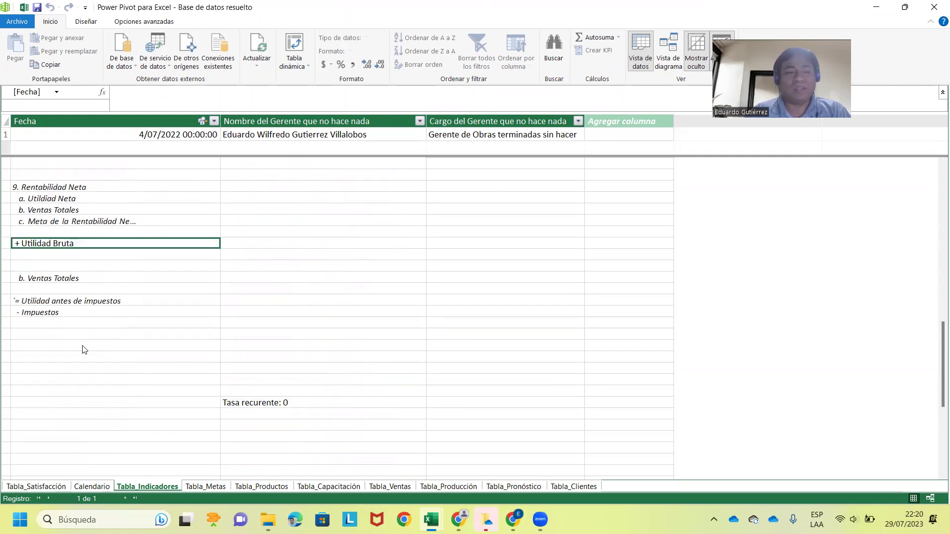
{"action": "scroll", "coordinate": [424, 263], "scroll_direction": "up", "scroll_amount": 1}
{"action": "scroll", "coordinate": [592, 178], "scroll_direction": "up", "scroll_amount": 5}
{"action": "scroll", "coordinate": [589, 198], "scroll_direction": "up", "scroll_amount": 2}
{"action": "scroll", "coordinate": [587, 208], "scroll_direction": "up", "scroll_amount": 2}
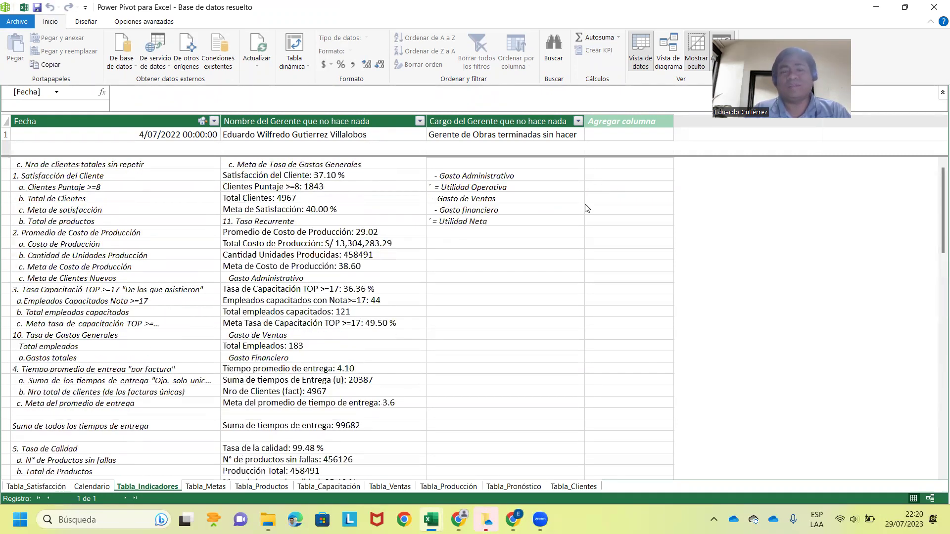
{"action": "left_click", "coordinate": [484, 177]}
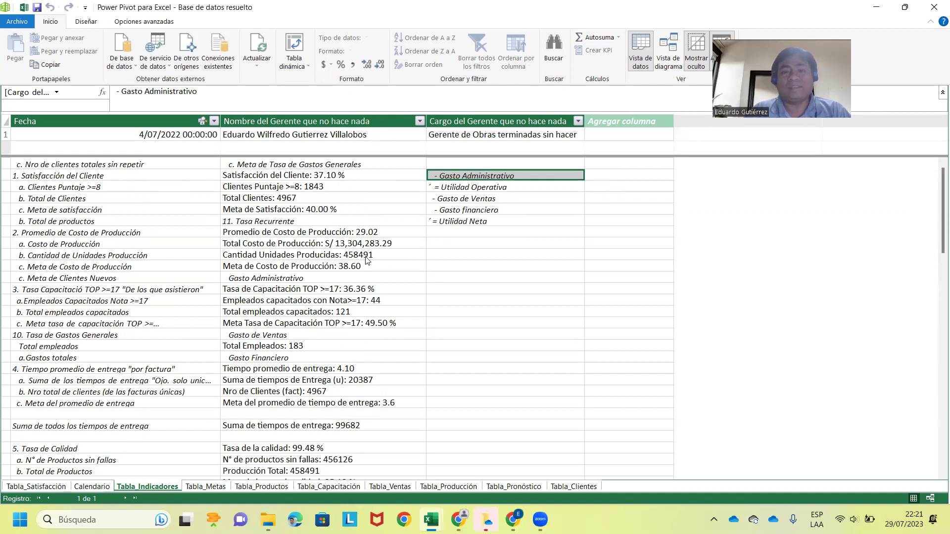
{"action": "scroll", "coordinate": [155, 398], "scroll_direction": "down", "scroll_amount": 10}
{"action": "scroll", "coordinate": [78, 390], "scroll_direction": "down", "scroll_amount": 5}
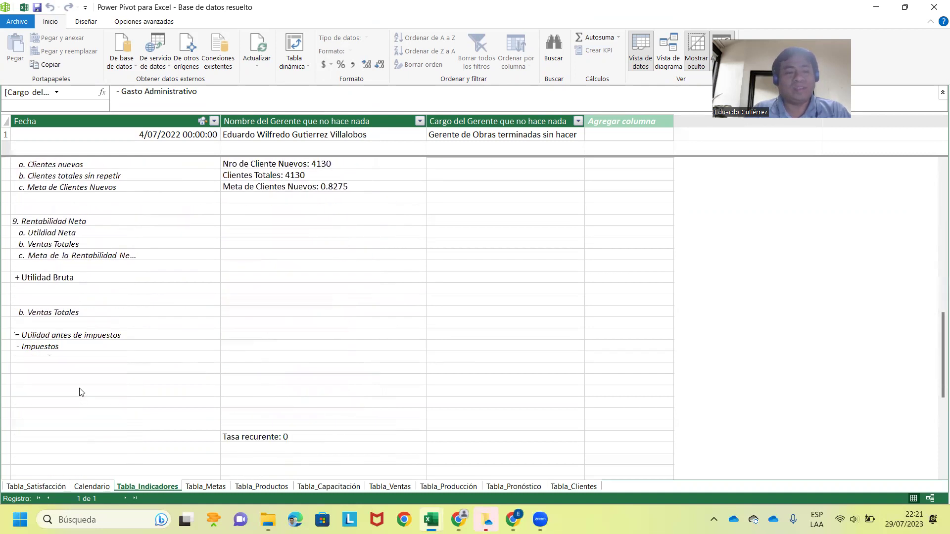
{"action": "left_click", "coordinate": [52, 289]}
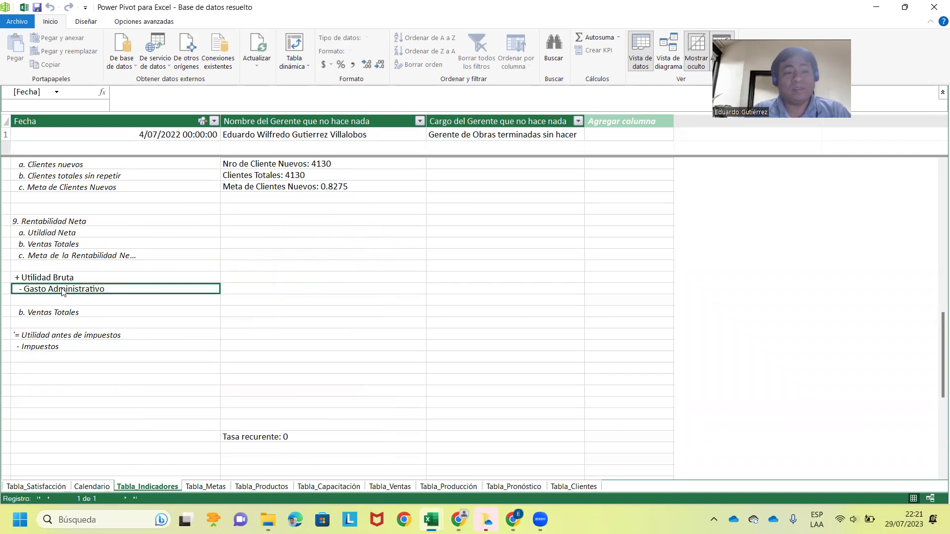
{"action": "scroll", "coordinate": [538, 220], "scroll_direction": "up", "scroll_amount": 10}
{"action": "scroll", "coordinate": [540, 223], "scroll_direction": "up", "scroll_amount": 5}
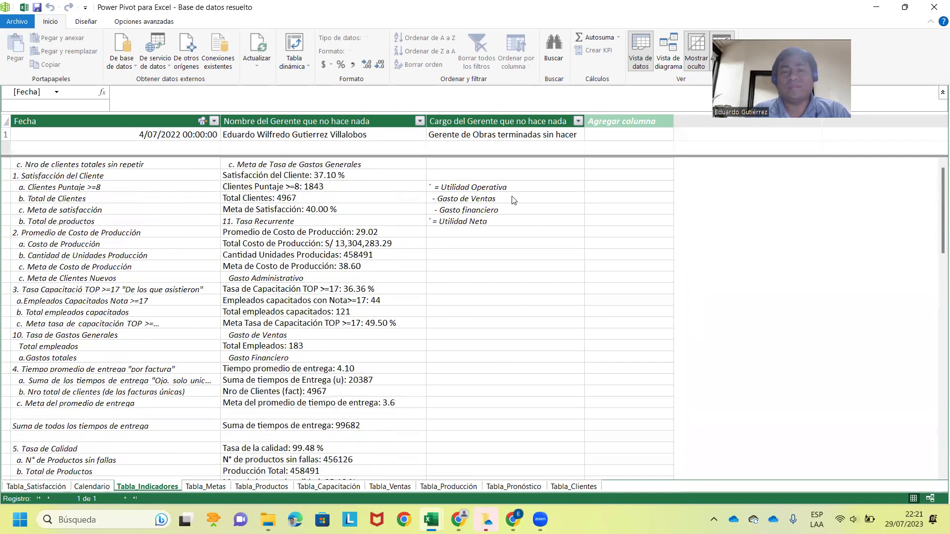
{"action": "left_click", "coordinate": [484, 200]}
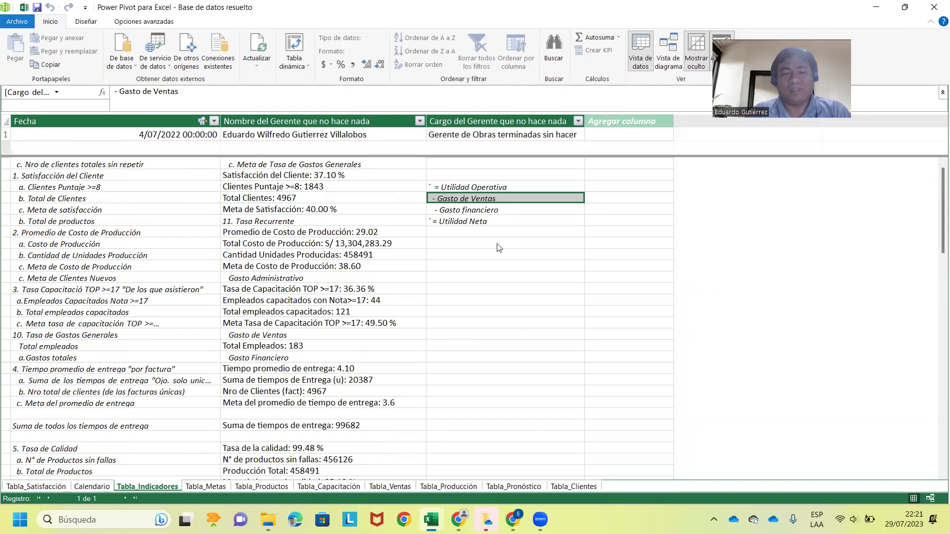
{"action": "scroll", "coordinate": [498, 247], "scroll_direction": "down", "scroll_amount": 1}
{"action": "scroll", "coordinate": [297, 297], "scroll_direction": "down", "scroll_amount": 10}
{"action": "scroll", "coordinate": [100, 345], "scroll_direction": "down", "scroll_amount": 5}
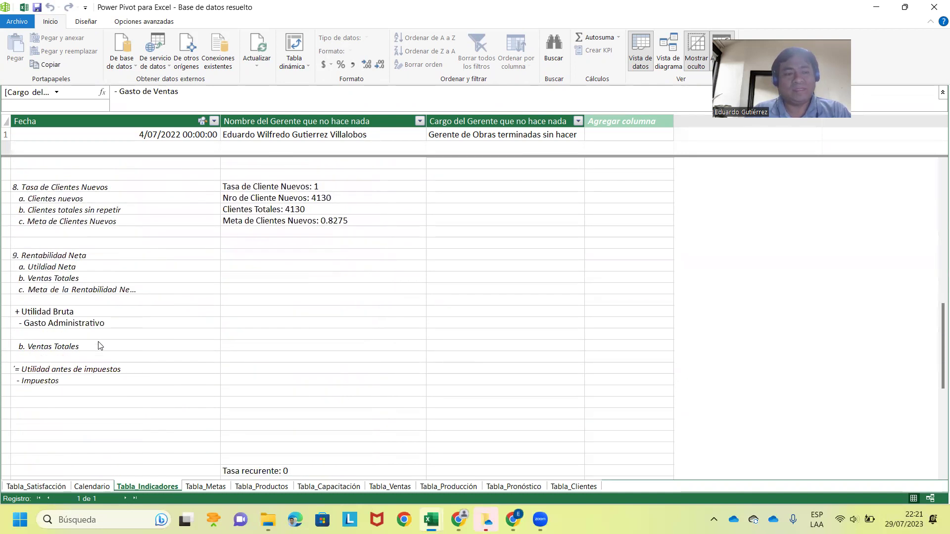
{"action": "left_click", "coordinate": [59, 339]}
{"action": "key", "text": "ctrl+v"}
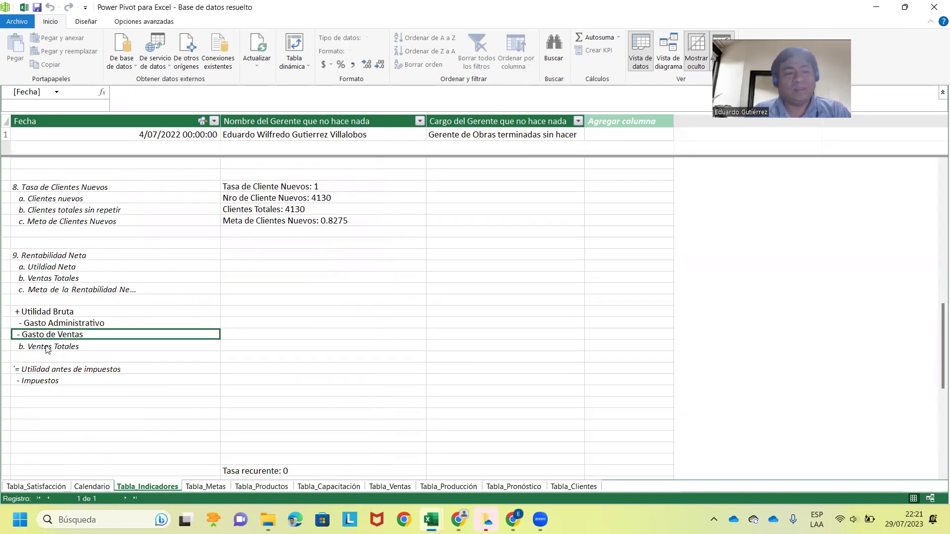
{"action": "left_click", "coordinate": [47, 348]}
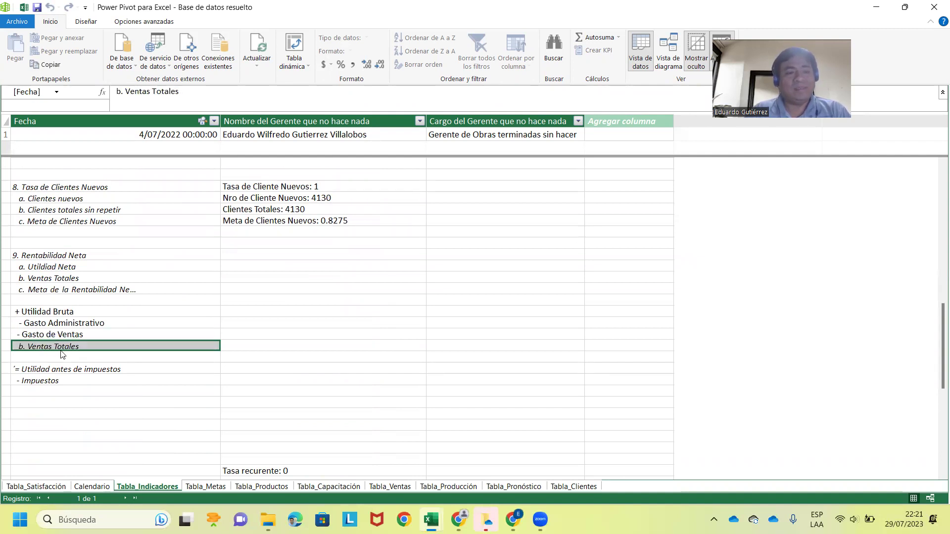
Move b. Ventas Totales down and paste = Utilidad Operativa under - Gasto de Ventas.
{"action": "mouse_move", "coordinate": [63, 353]}
{"action": "left_mouse_down"}
{"action": "mouse_move", "coordinate": [83, 351]}
{"action": "mouse_move", "coordinate": [69, 424]}
{"action": "left_mouse_up"}
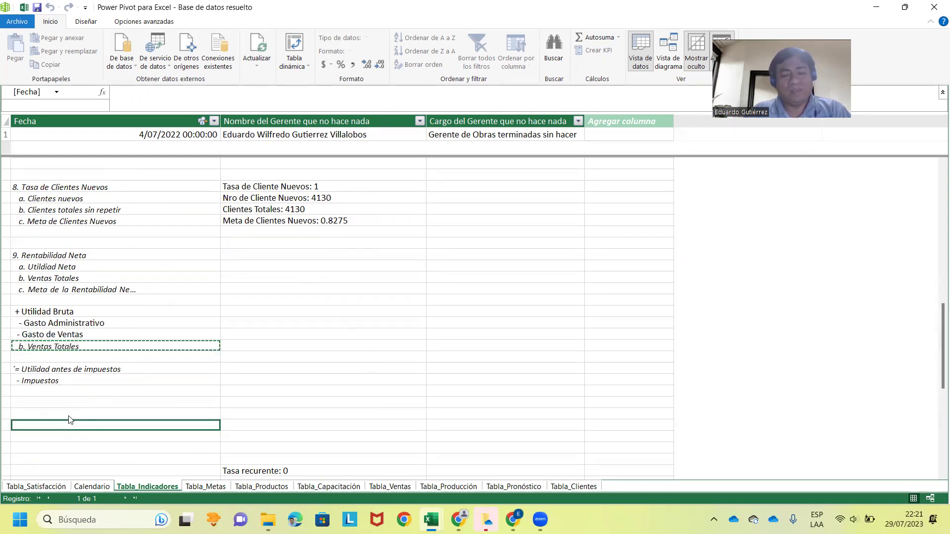
{"action": "scroll", "coordinate": [544, 227], "scroll_direction": "down", "scroll_amount": 1}
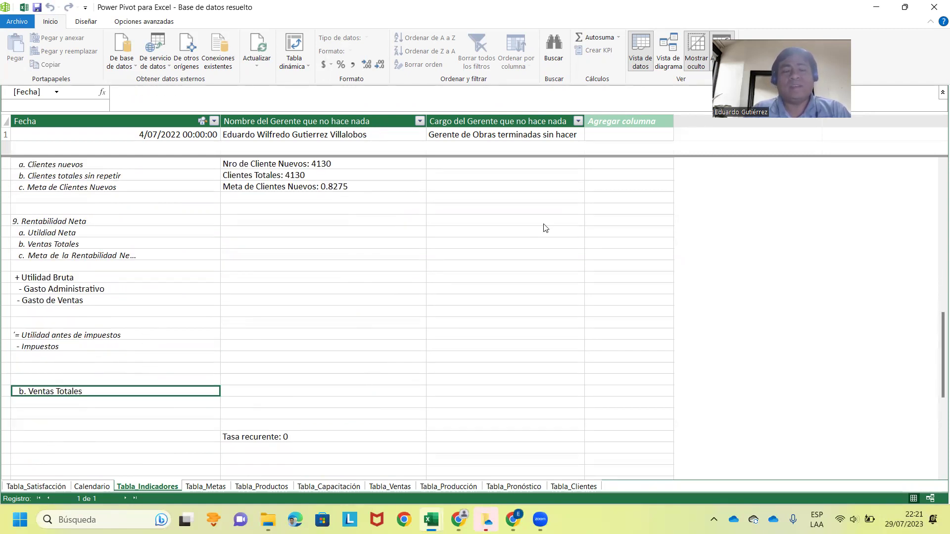
{"action": "scroll", "coordinate": [376, 302], "scroll_direction": "up", "scroll_amount": 2}
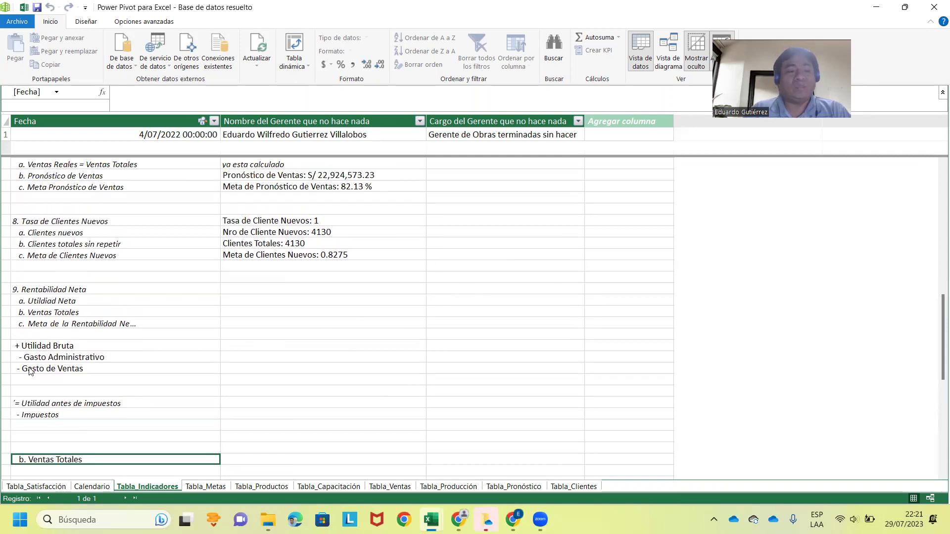
{"action": "scroll", "coordinate": [304, 351], "scroll_direction": "up", "scroll_amount": 7}
{"action": "scroll", "coordinate": [362, 304], "scroll_direction": "up", "scroll_amount": 6}
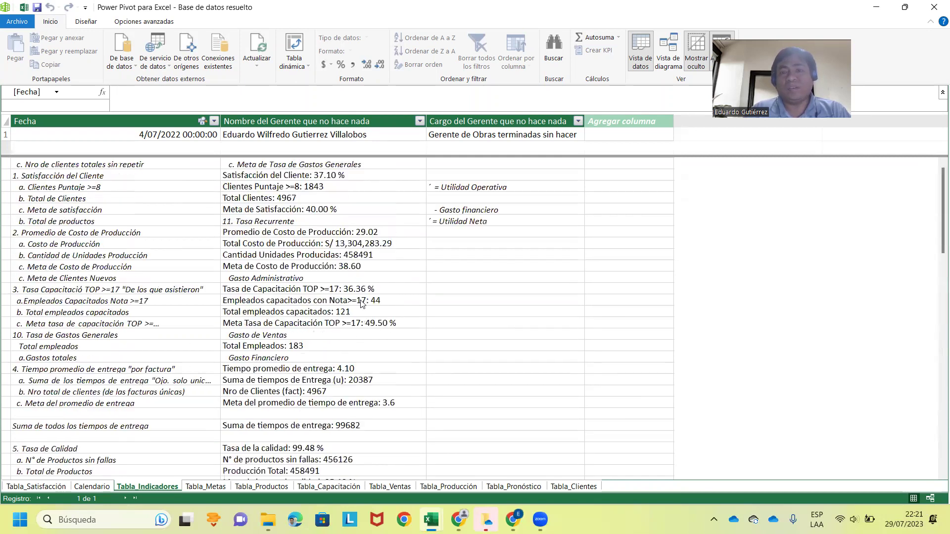
{"action": "left_click", "coordinate": [475, 192]}
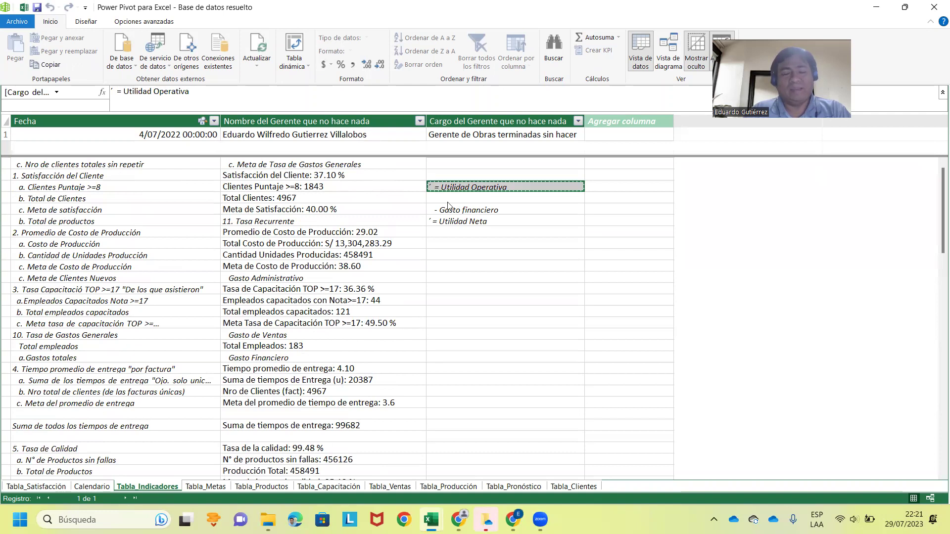
{"action": "scroll", "coordinate": [198, 307], "scroll_direction": "down", "scroll_amount": 6}
{"action": "scroll", "coordinate": [66, 332], "scroll_direction": "down", "scroll_amount": 8}
{"action": "scroll", "coordinate": [66, 332], "scroll_direction": "down", "scroll_amount": 1}
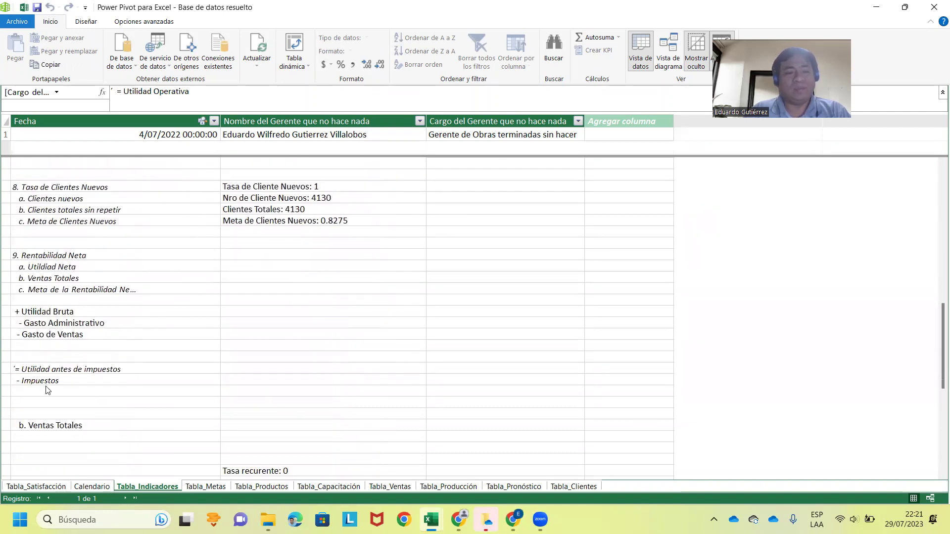
{"action": "left_click", "coordinate": [54, 338]}
{"action": "left_click", "coordinate": [54, 346]}
{"action": "key", "text": "ctrl+v"}
{"action": "left_click", "coordinate": [261, 311]}
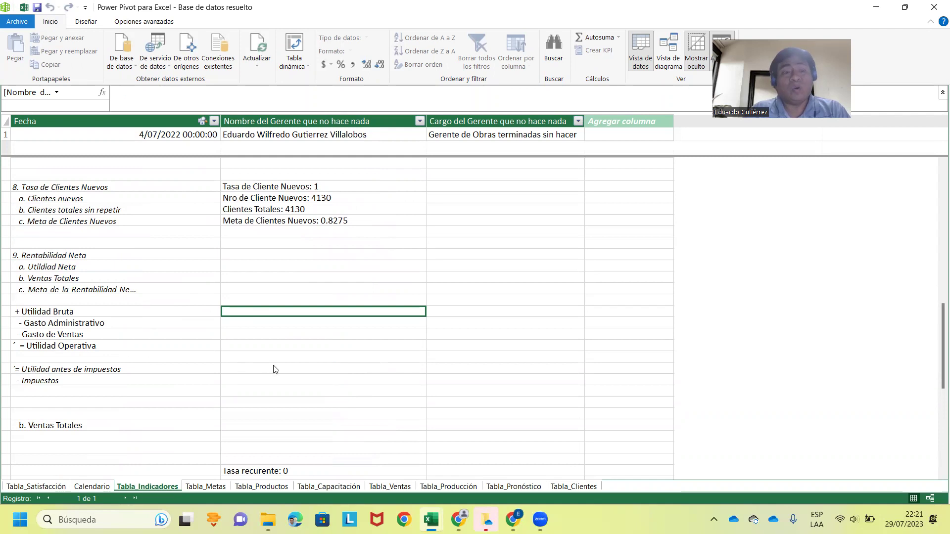
{"action": "scroll", "coordinate": [511, 288], "scroll_direction": "up", "scroll_amount": 10}
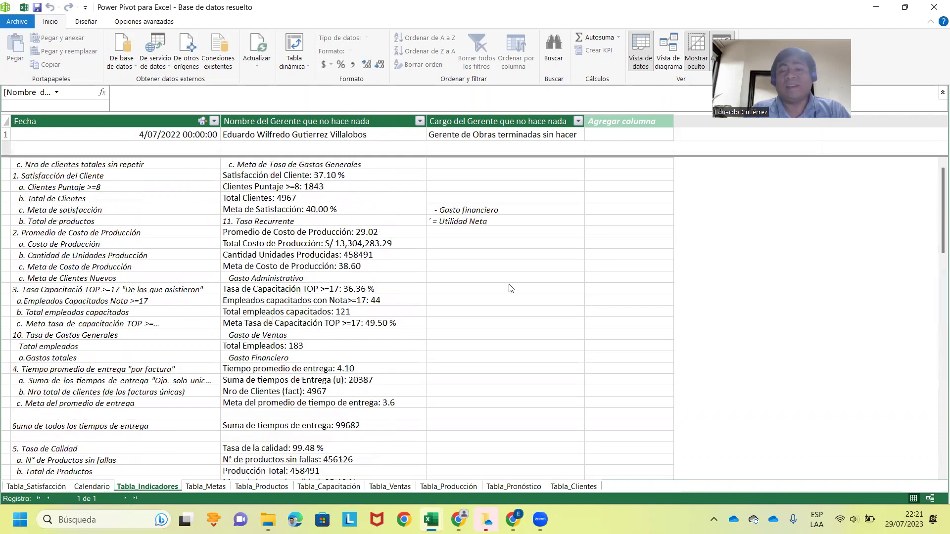
Paste - Gasto financiero under Utilidad Operativa and = Utilidad Neta below - Impuestos.
{"action": "left_click", "coordinate": [484, 214]}
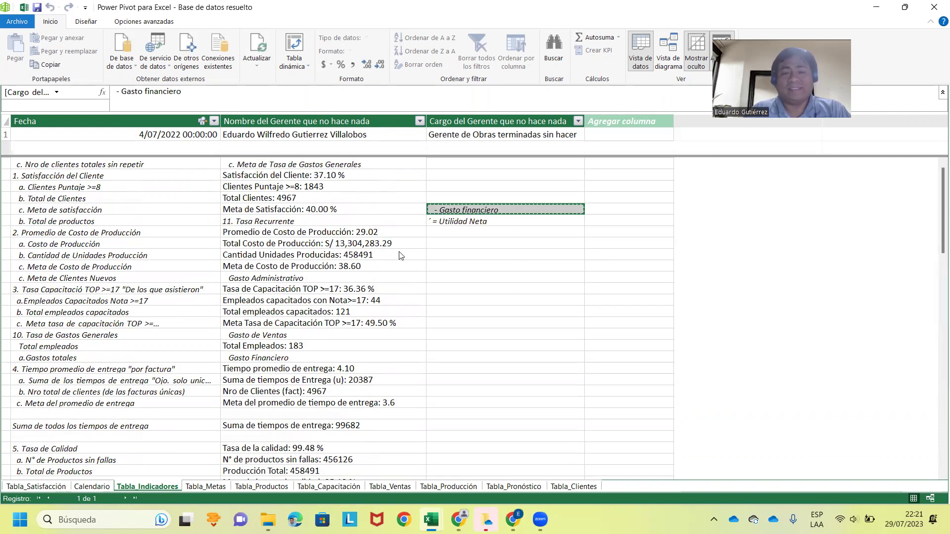
{"action": "scroll", "coordinate": [401, 255], "scroll_direction": "down", "scroll_amount": 5}
{"action": "scroll", "coordinate": [297, 296], "scroll_direction": "down", "scroll_amount": 5}
{"action": "scroll", "coordinate": [173, 336], "scroll_direction": "down", "scroll_amount": 4}
{"action": "scroll", "coordinate": [58, 363], "scroll_direction": "down", "scroll_amount": 5}
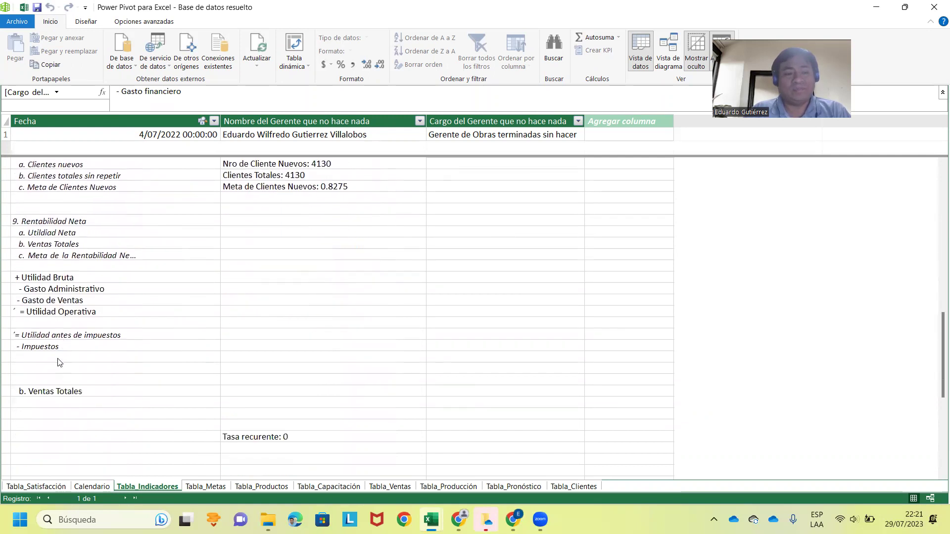
{"action": "left_click", "coordinate": [54, 324]}
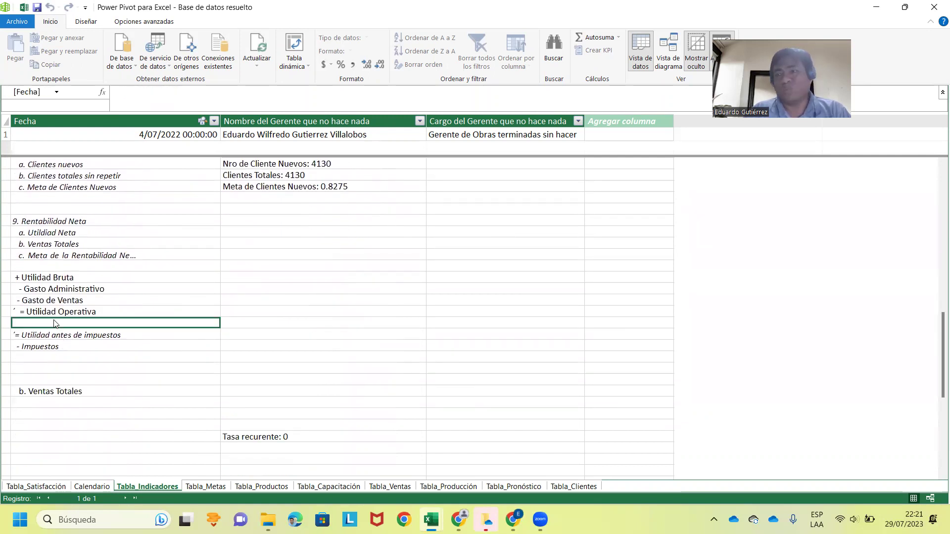
{"action": "key", "text": "ctrl+v"}
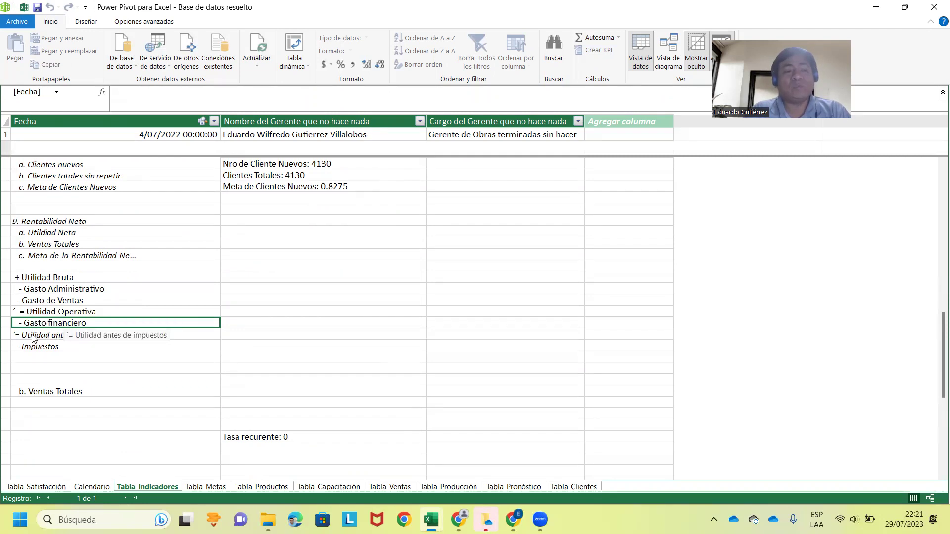
{"action": "left_click", "coordinate": [66, 347]}
{"action": "scroll", "coordinate": [577, 340], "scroll_direction": "up", "scroll_amount": 5}
{"action": "scroll", "coordinate": [574, 339], "scroll_direction": "up", "scroll_amount": 5}
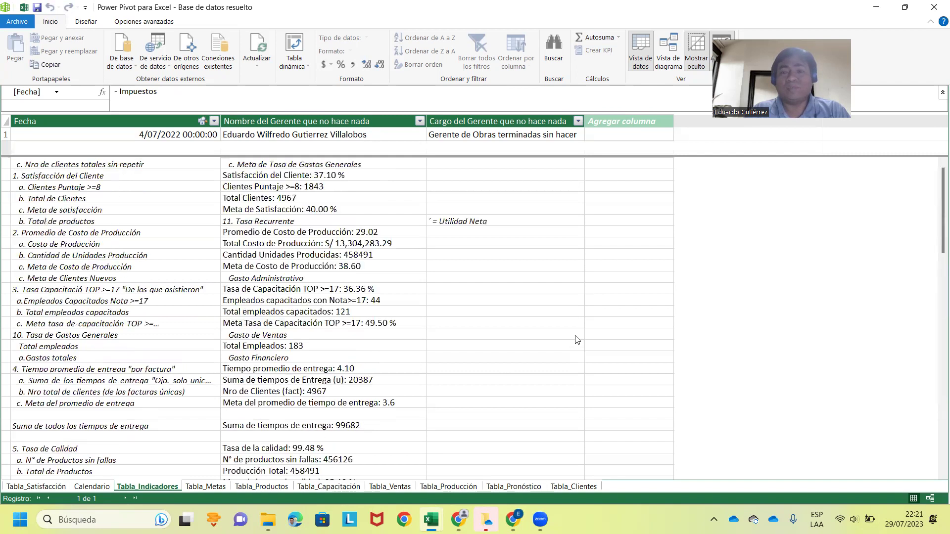
{"action": "left_click", "coordinate": [479, 226]}
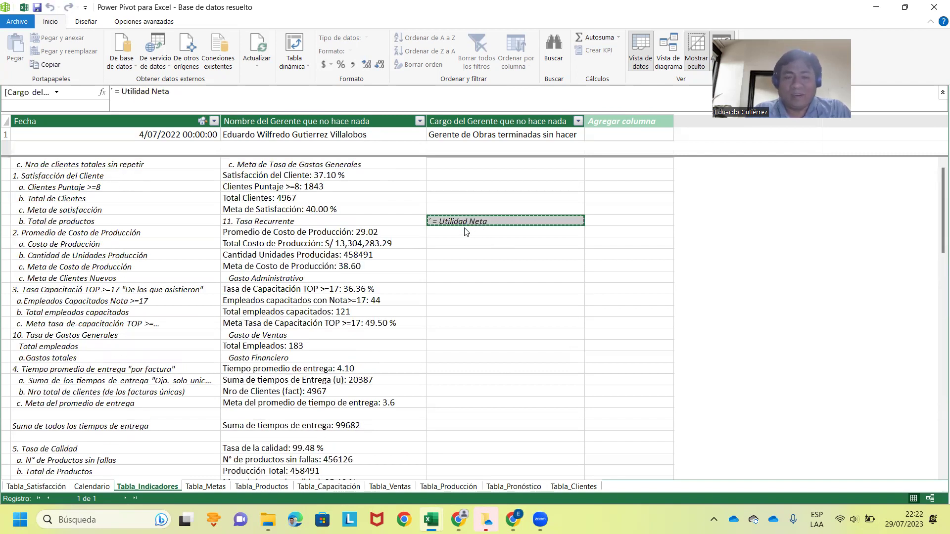
{"action": "scroll", "coordinate": [213, 313], "scroll_direction": "down", "scroll_amount": 6}
{"action": "scroll", "coordinate": [137, 378], "scroll_direction": "down", "scroll_amount": 6}
{"action": "scroll", "coordinate": [121, 378], "scroll_direction": "down", "scroll_amount": 9}
{"action": "left_click", "coordinate": [57, 225]}
{"action": "type", "text": "´ = Utilidad Neta"}
{"action": "left_click", "coordinate": [219, 268]}
{"action": "scroll", "coordinate": [95, 244], "scroll_direction": "up", "scroll_amount": 3}
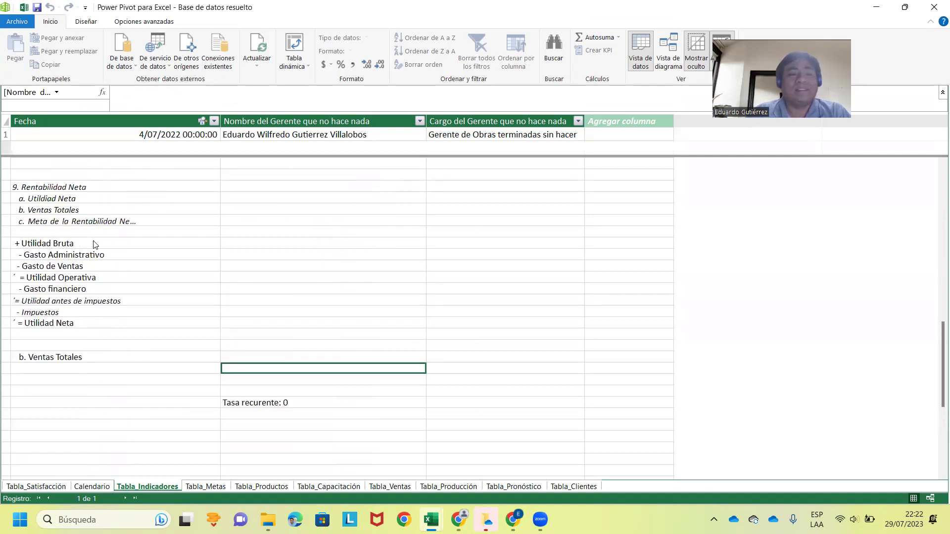
{"action": "scroll", "coordinate": [77, 284], "scroll_direction": "up", "scroll_amount": 5}
{"action": "scroll", "coordinate": [79, 292], "scroll_direction": "down", "scroll_amount": 4}
{"action": "scroll", "coordinate": [47, 280], "scroll_direction": "down", "scroll_amount": 4}
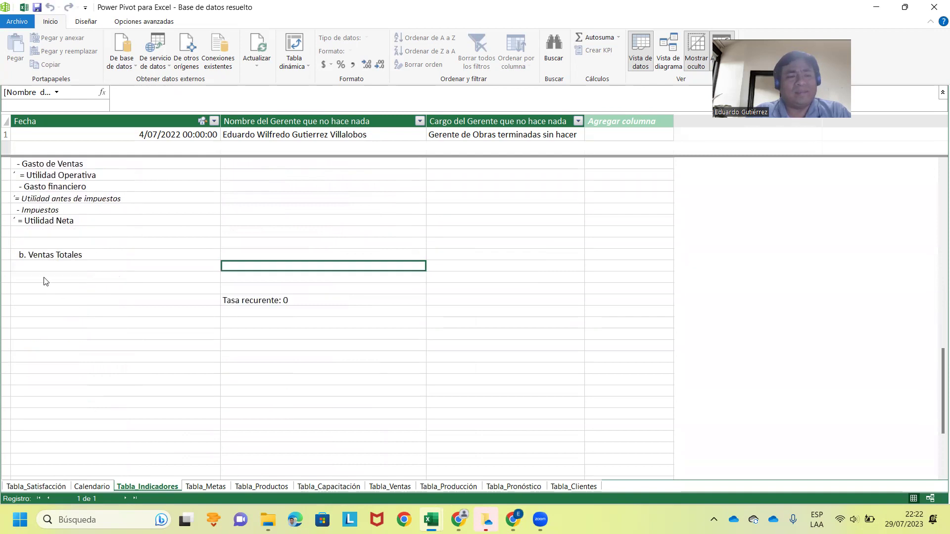
Move b. Ventas Totales down one row and enter '10.' in the freed cell above it.
{"action": "left_click", "coordinate": [52, 255]}
{"action": "left_click", "coordinate": [57, 269]}
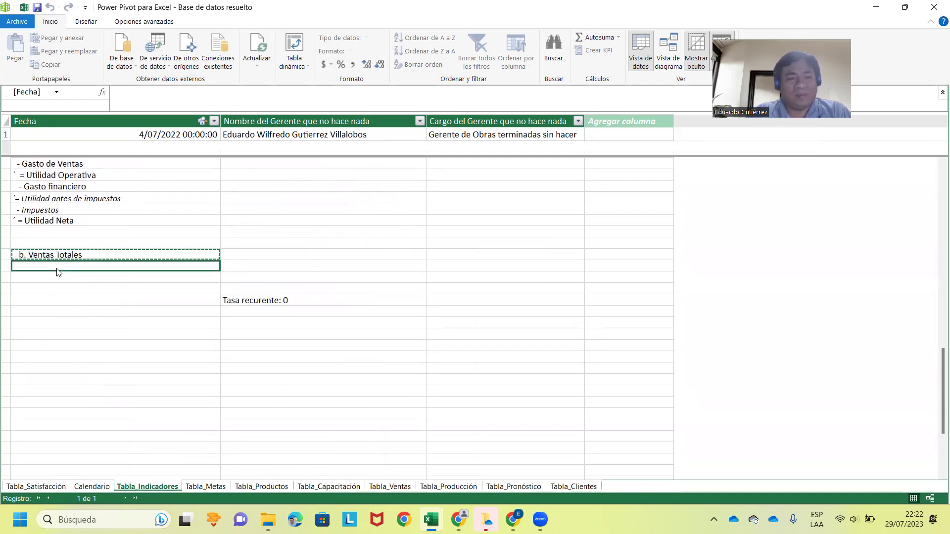
{"action": "key", "text": "ctrl+v"}
{"action": "left_click", "coordinate": [56, 246]}
{"action": "left_click", "coordinate": [51, 255]}
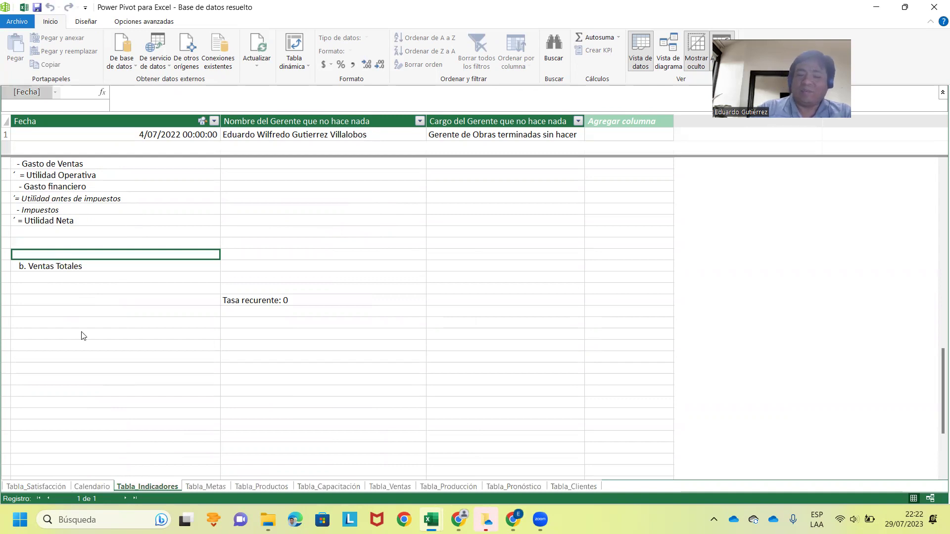
{"action": "type", "text": "10."}
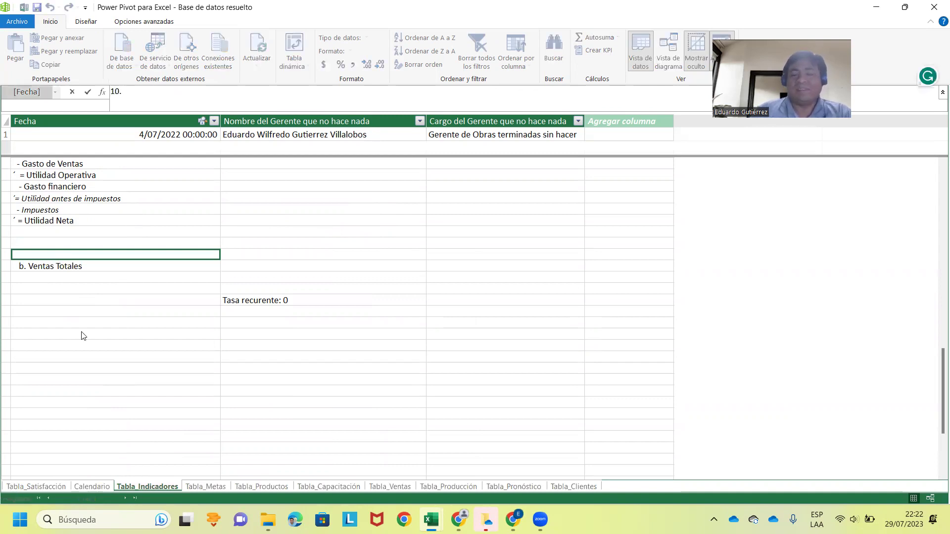
{"action": "key", "text": "Return"}
{"action": "left_click", "coordinate": [128, 325]}
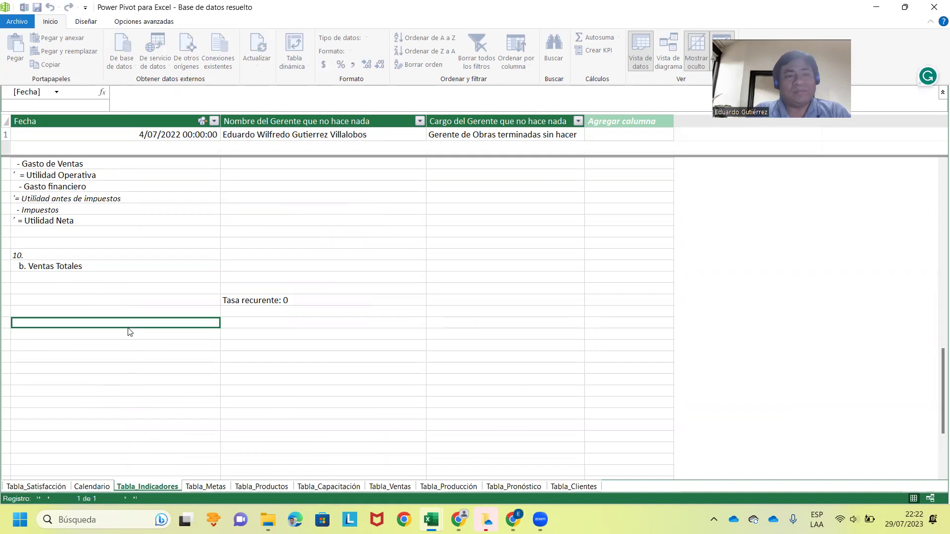
Move the 10. Tasa de Gastos Generales heading into the new 10. row.
{"action": "scroll", "coordinate": [549, 269], "scroll_direction": "up", "scroll_amount": 10}
{"action": "scroll", "coordinate": [549, 269], "scroll_direction": "up", "scroll_amount": 5}
{"action": "scroll", "coordinate": [551, 270], "scroll_direction": "up", "scroll_amount": 2}
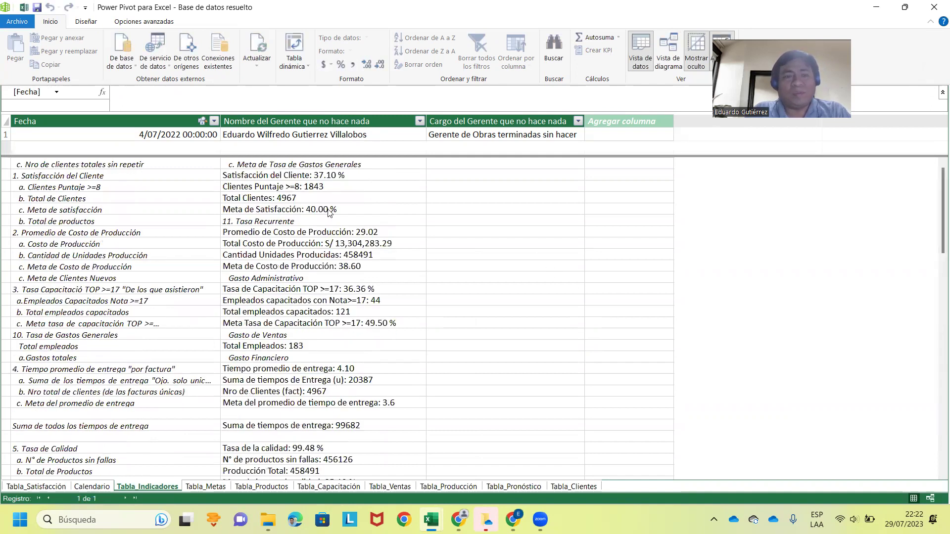
{"action": "left_click", "coordinate": [78, 165]}
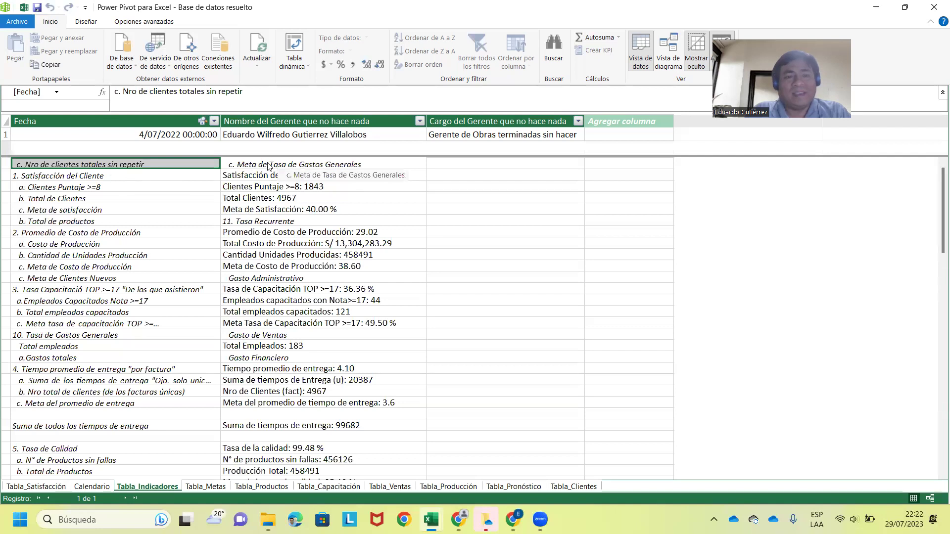
{"action": "left_click", "coordinate": [242, 225]}
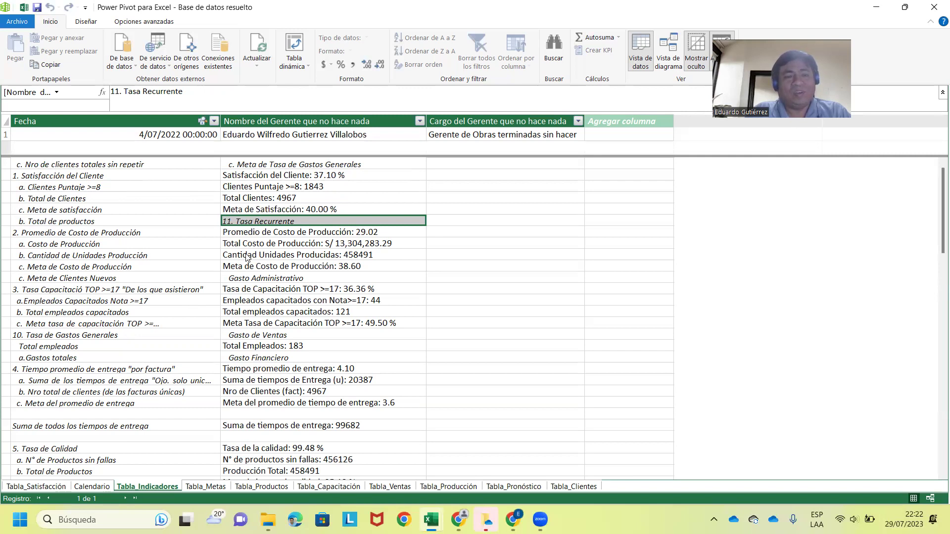
{"action": "left_click", "coordinate": [85, 336]}
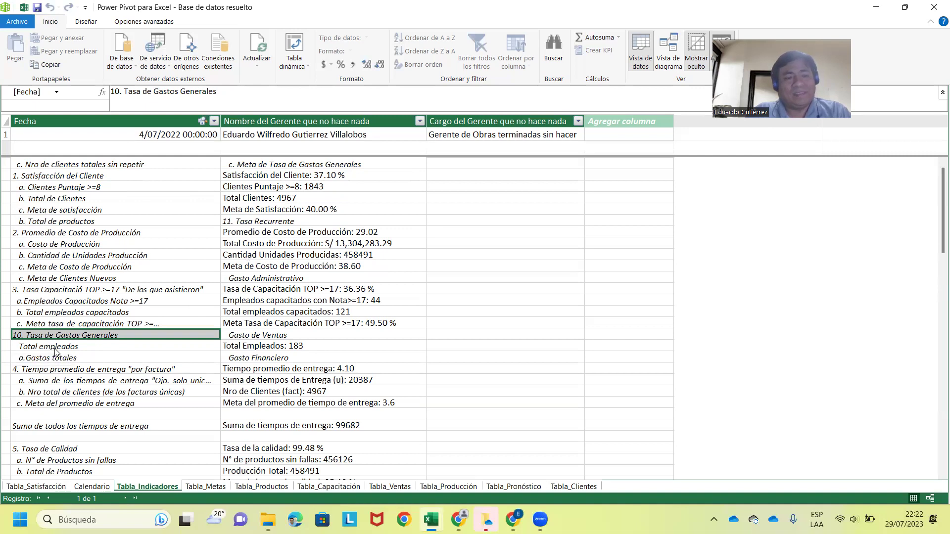
{"action": "scroll", "coordinate": [129, 376], "scroll_direction": "down", "scroll_amount": 6}
{"action": "scroll", "coordinate": [124, 388], "scroll_direction": "down", "scroll_amount": 4}
{"action": "scroll", "coordinate": [112, 403], "scroll_direction": "down", "scroll_amount": 10}
{"action": "scroll", "coordinate": [56, 318], "scroll_direction": "up", "scroll_amount": 5}
{"action": "left_click", "coordinate": [47, 292]}
{"action": "left_click", "coordinate": [101, 353]}
Paste the 'c. Nro de clientes totales sin repetir' note beside the Tasa de Clientes Nuevos heading.
{"action": "scroll", "coordinate": [101, 351], "scroll_direction": "up", "scroll_amount": 8}
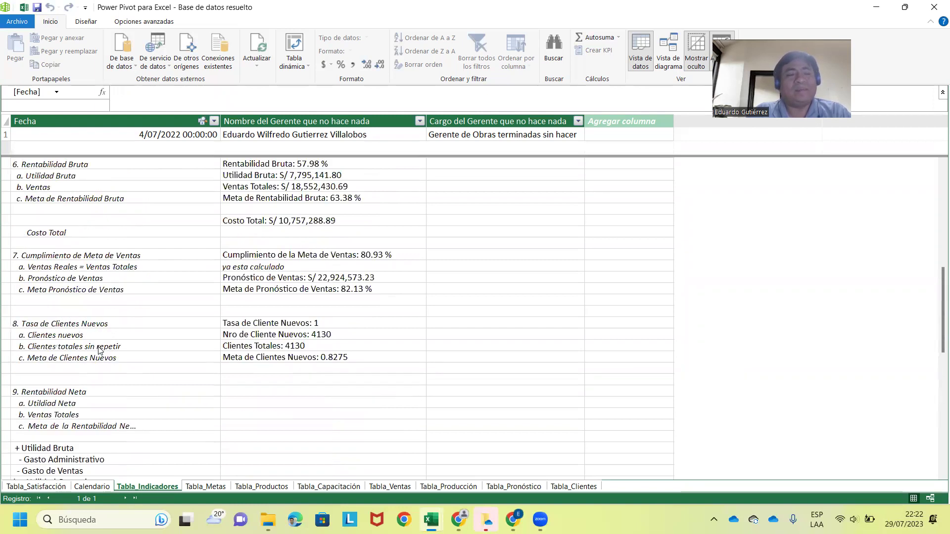
{"action": "scroll", "coordinate": [100, 350], "scroll_direction": "up", "scroll_amount": 10}
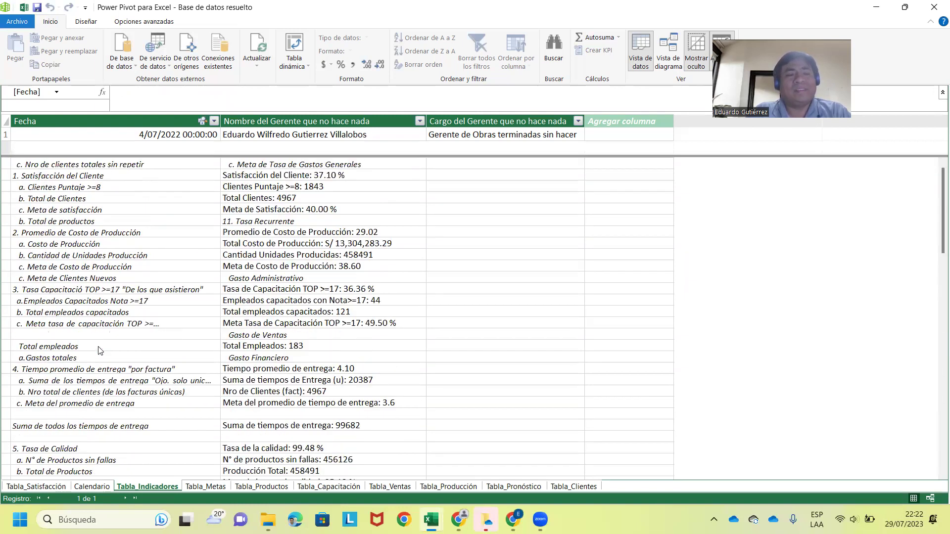
{"action": "left_click", "coordinate": [121, 169]}
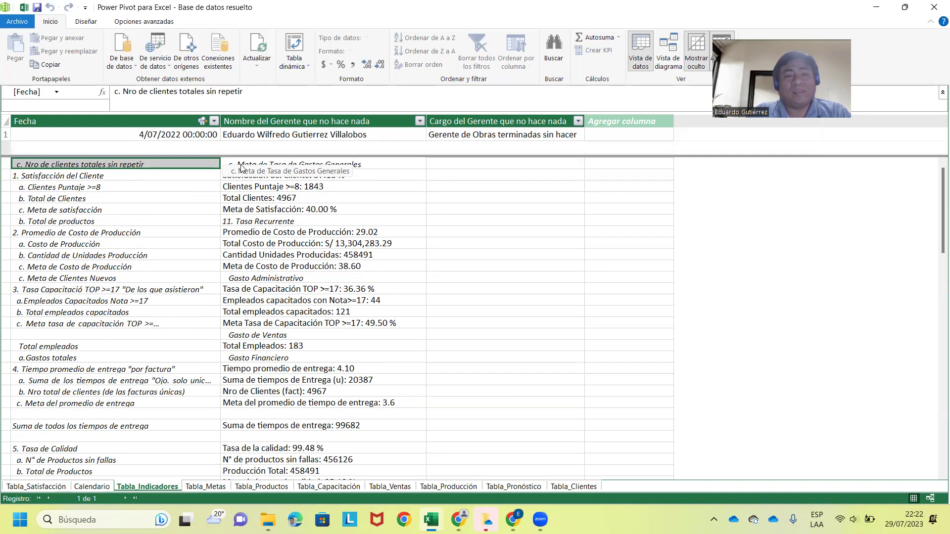
{"action": "scroll", "coordinate": [147, 185], "scroll_direction": "down", "scroll_amount": 4}
{"action": "scroll", "coordinate": [134, 237], "scroll_direction": "down", "scroll_amount": 10}
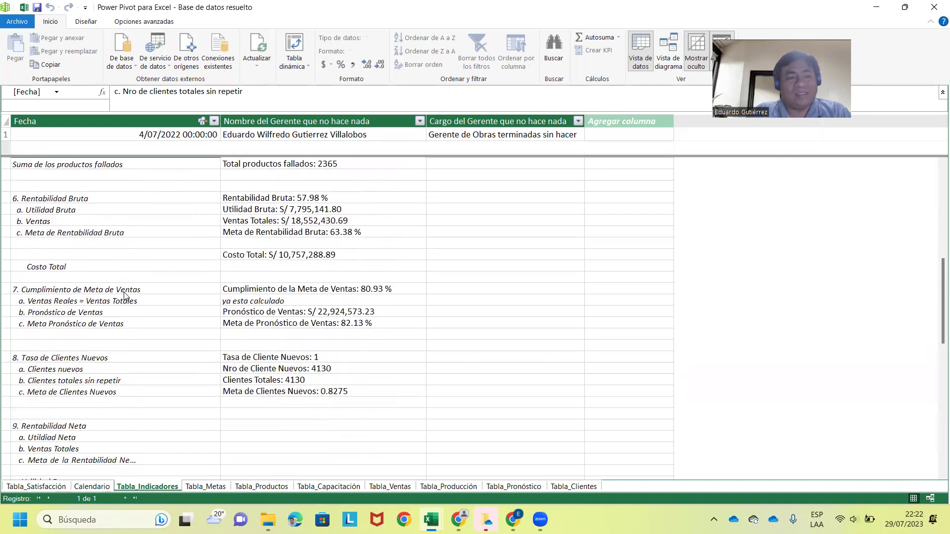
{"action": "scroll", "coordinate": [124, 295], "scroll_direction": "down", "scroll_amount": 1}
{"action": "scroll", "coordinate": [124, 295], "scroll_direction": "up", "scroll_amount": 1}
{"action": "scroll", "coordinate": [89, 299], "scroll_direction": "up", "scroll_amount": 1}
{"action": "scroll", "coordinate": [64, 297], "scroll_direction": "down", "scroll_amount": 3}
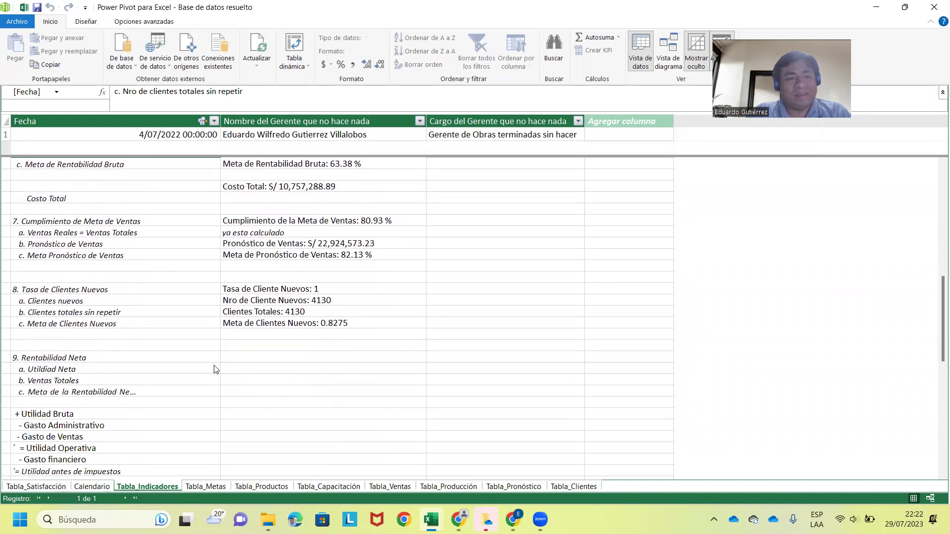
{"action": "left_click", "coordinate": [465, 292]}
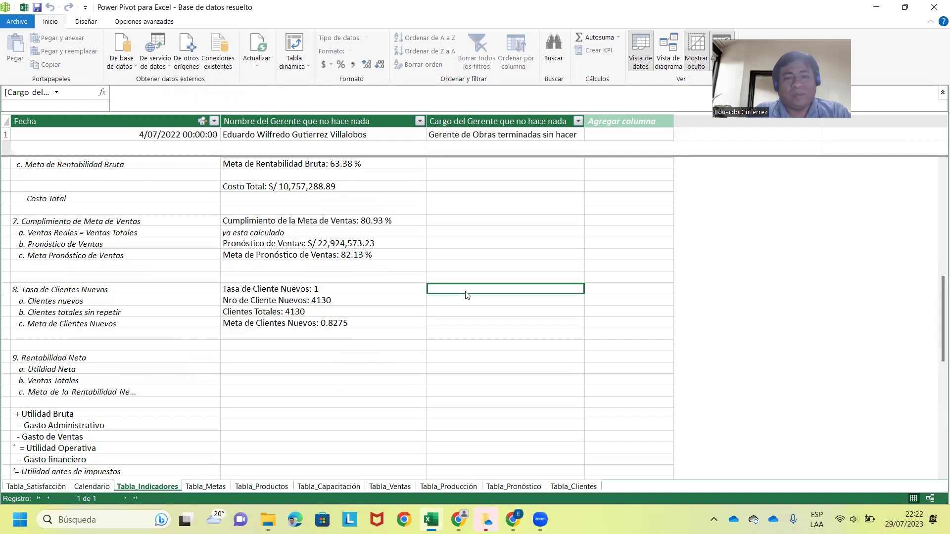
{"action": "type", "text": "c. Nro de clientes totales sin repetir"}
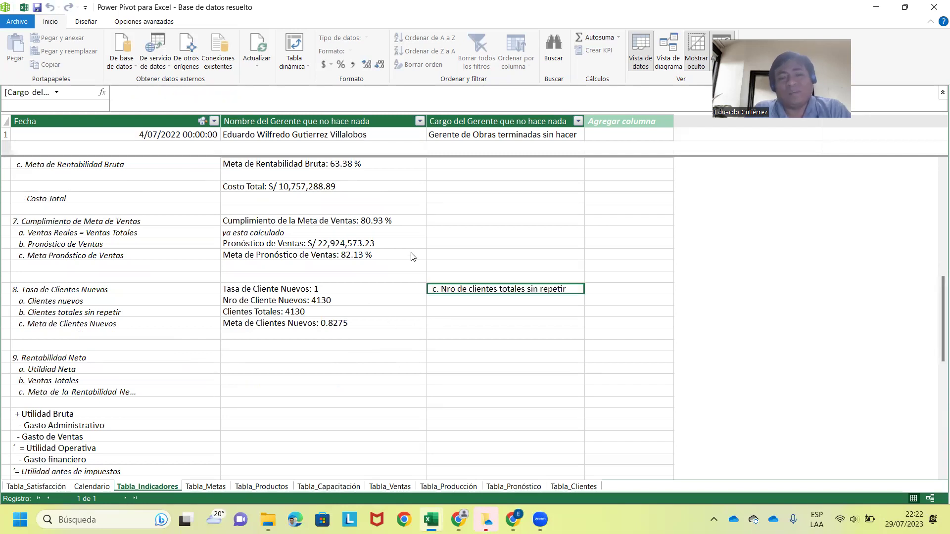
Review the Utilidad Bruta, Impuestos and Utilidad Neta lines and the existing Utilidad Bruta measure.
{"action": "scroll", "coordinate": [368, 273], "scroll_direction": "down", "scroll_amount": 3}
{"action": "scroll", "coordinate": [56, 303], "scroll_direction": "down", "scroll_amount": 2}
{"action": "left_click", "coordinate": [57, 244]}
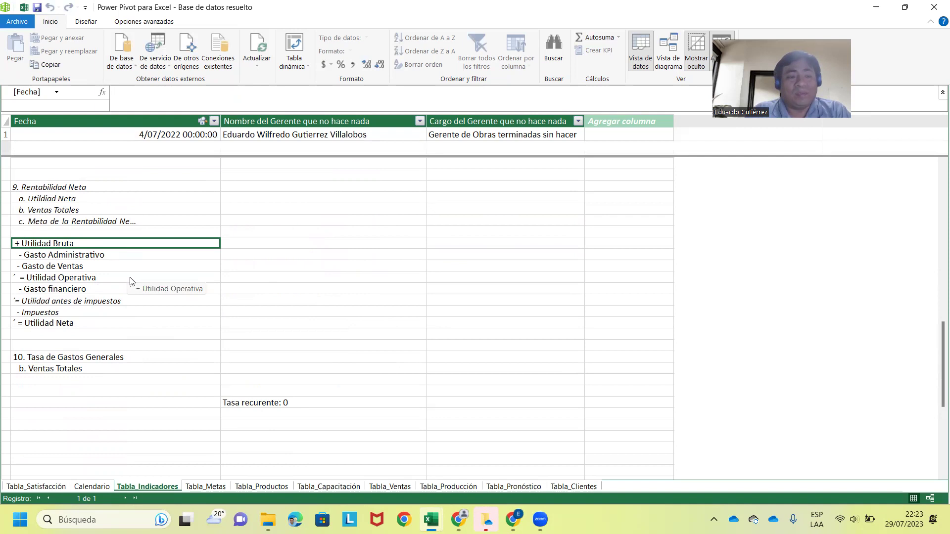
{"action": "left_click", "coordinate": [88, 314]}
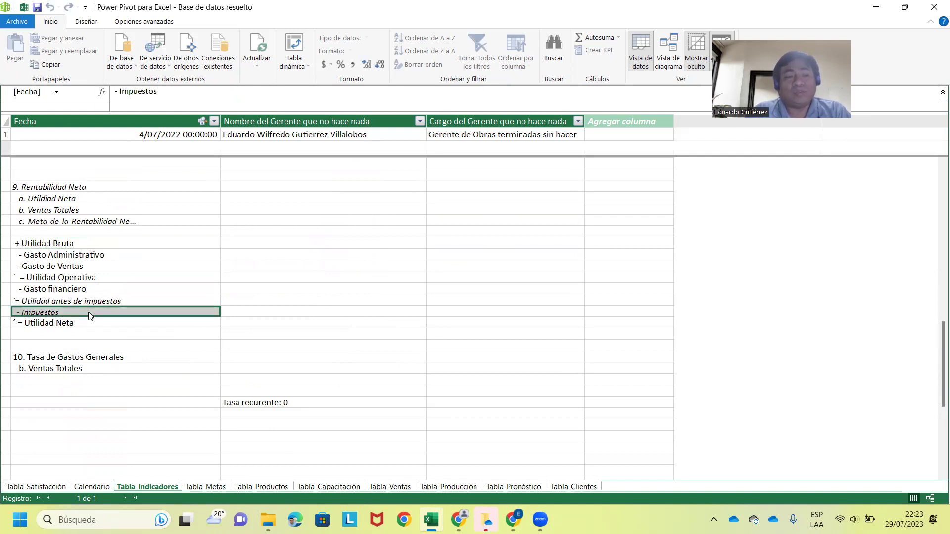
{"action": "left_click", "coordinate": [68, 323]}
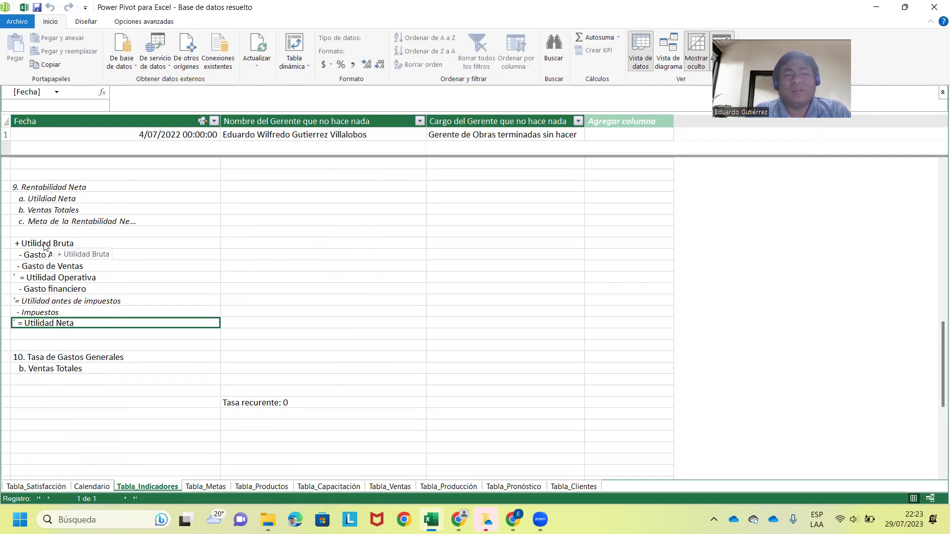
{"action": "left_click", "coordinate": [227, 246]}
{"action": "scroll", "coordinate": [176, 265], "scroll_direction": "up", "scroll_amount": 3}
{"action": "scroll", "coordinate": [144, 265], "scroll_direction": "up", "scroll_amount": 3}
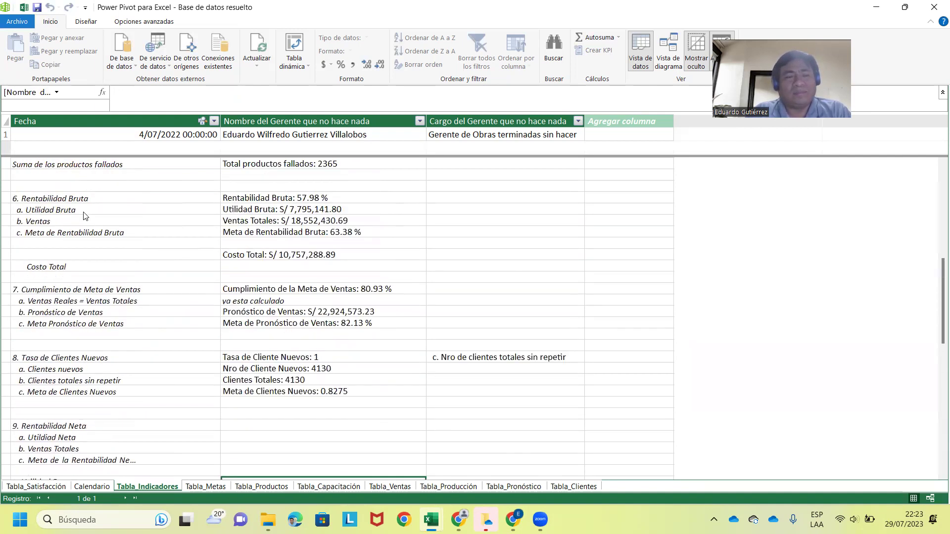
{"action": "left_click", "coordinate": [71, 203]}
{"action": "left_click", "coordinate": [68, 211]}
{"action": "left_click", "coordinate": [251, 209]}
{"action": "scroll", "coordinate": [235, 337], "scroll_direction": "down", "scroll_amount": 5}
{"action": "scroll", "coordinate": [234, 337], "scroll_direction": "down", "scroll_amount": 3}
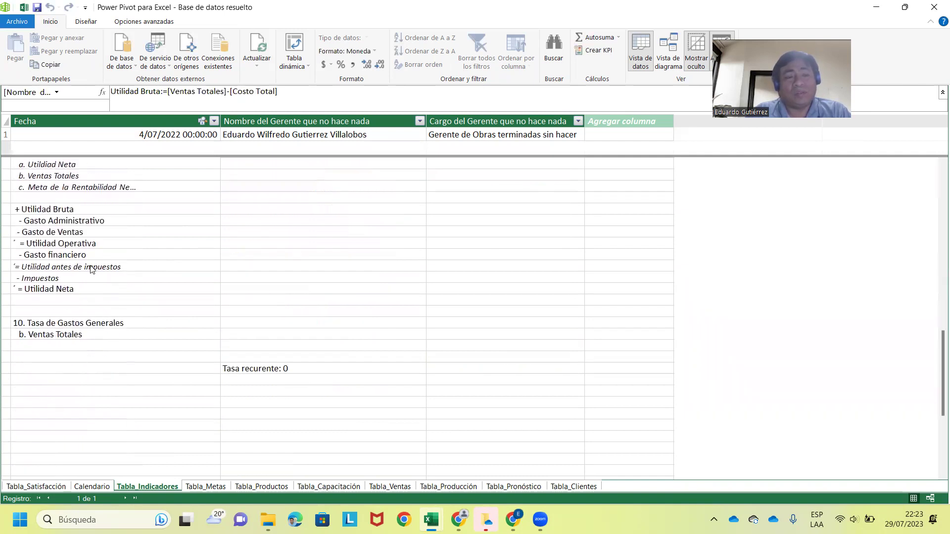
Write the note 'Ya está calculada' beside + Utilidad Bruta.
{"action": "left_click", "coordinate": [240, 209]}
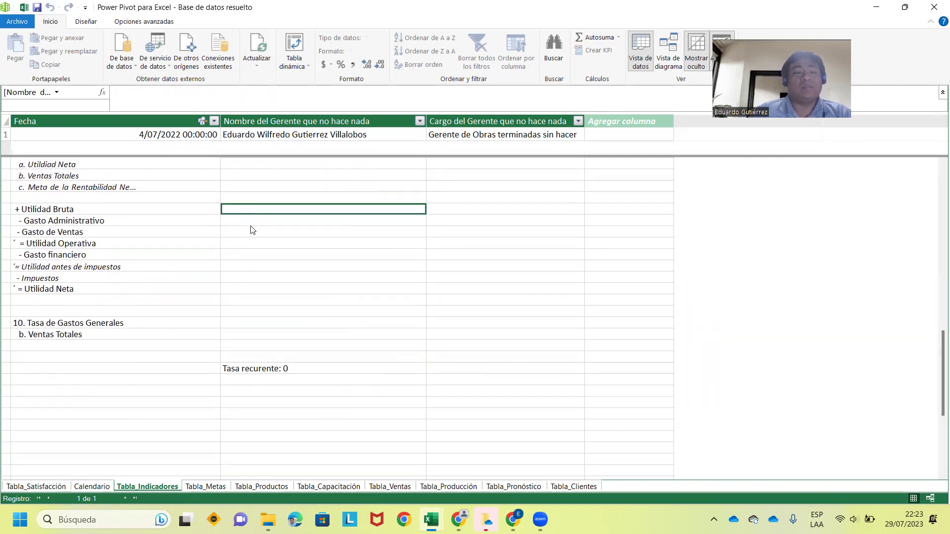
{"action": "type", "text": "Ya est"}
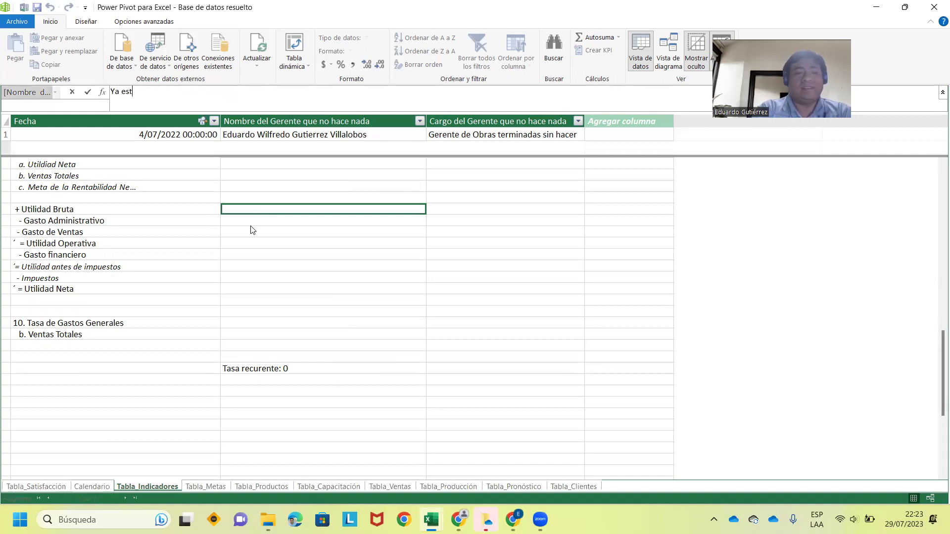
{"action": "type", "text": "a"}
{"action": "key", "text": "BackSpace"}
{"action": "type", "text": "á calculada"}
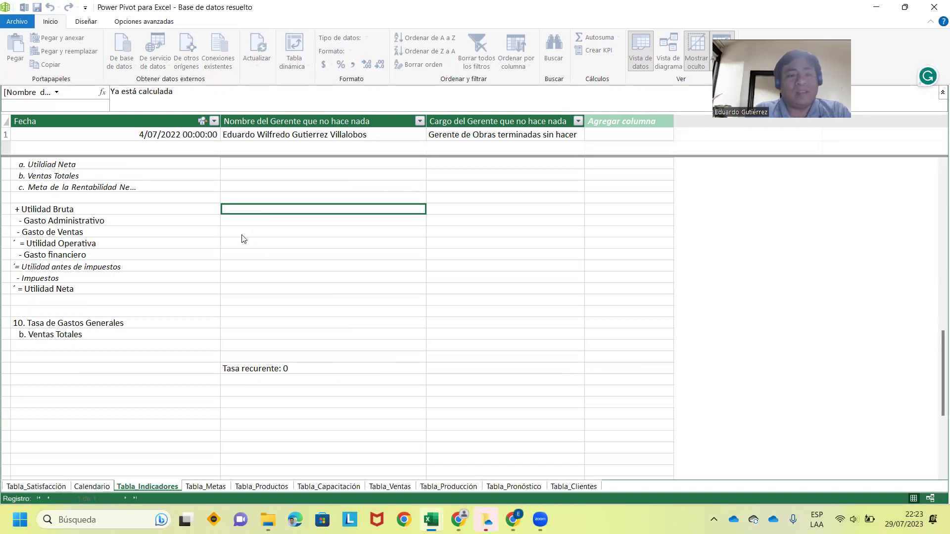
{"action": "left_click", "coordinate": [242, 227]}
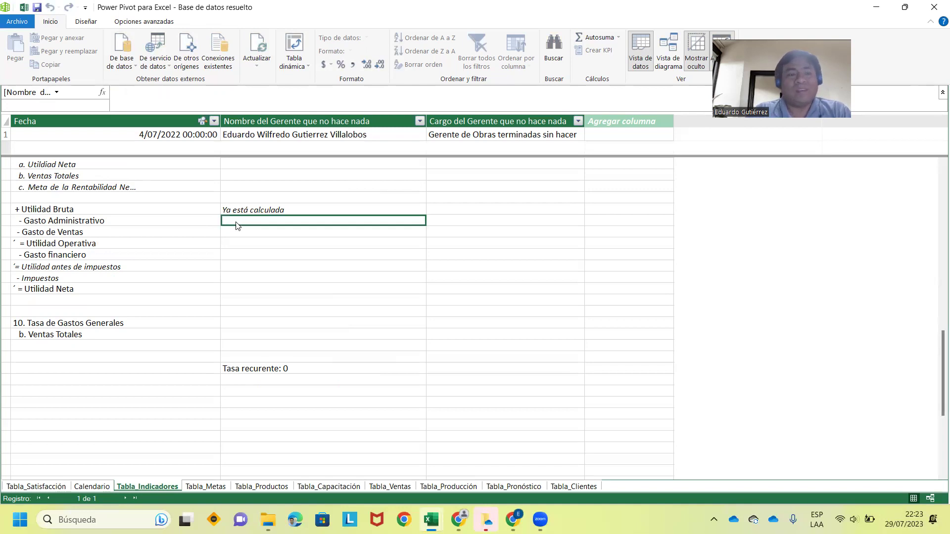
Push b. Ventas Totales and the 10. Tasa de Gastos Generales heading lower to free rows.
{"action": "left_click", "coordinate": [72, 222]}
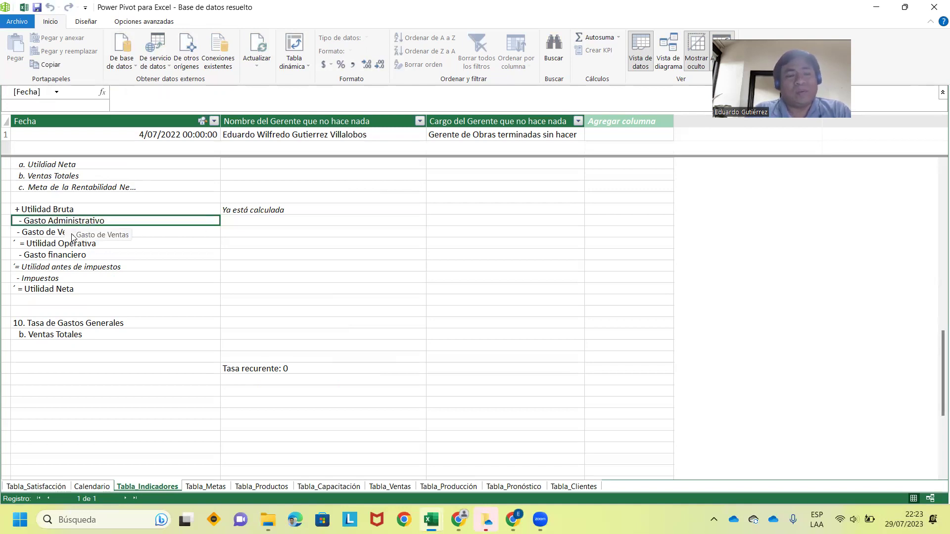
{"action": "left_click", "coordinate": [55, 235]}
{"action": "left_click", "coordinate": [61, 255]}
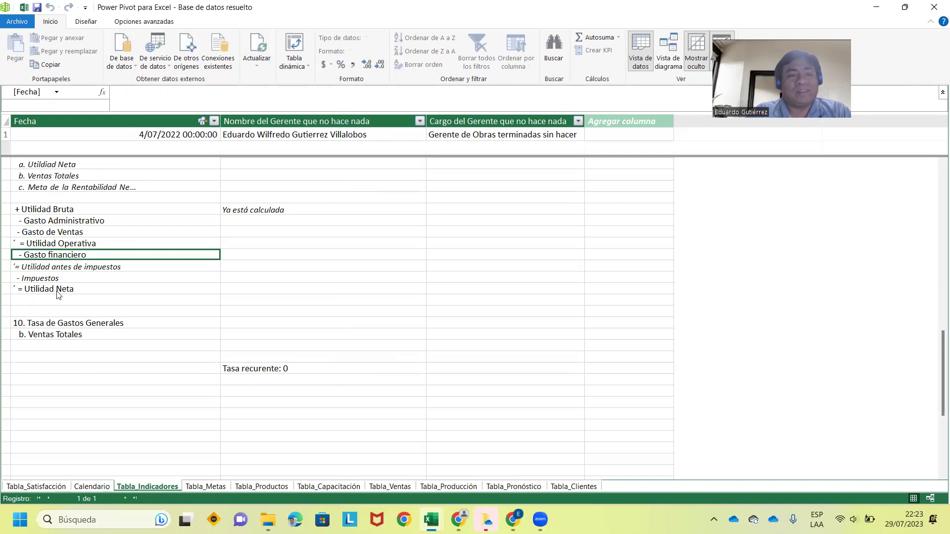
{"action": "left_click", "coordinate": [58, 326]}
{"action": "left_click", "coordinate": [55, 338]}
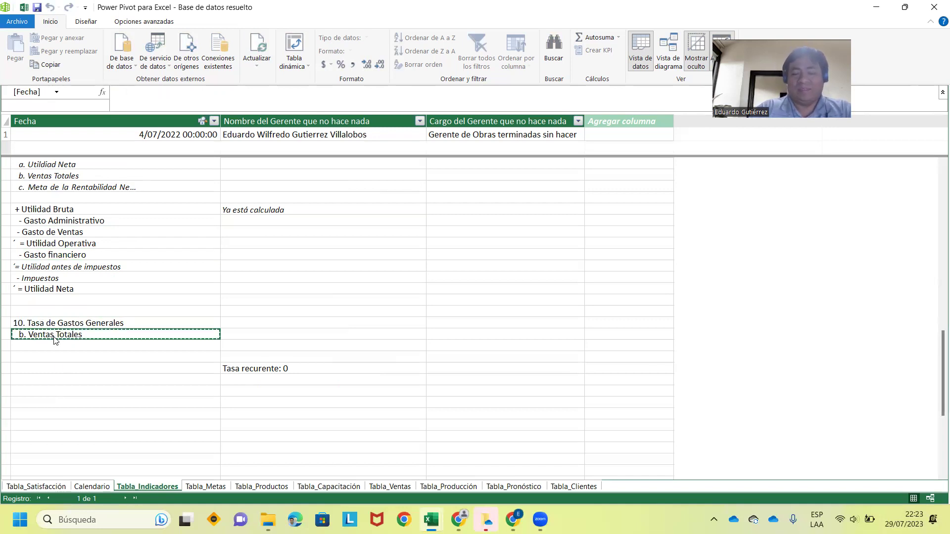
{"action": "left_click", "coordinate": [54, 345]}
{"action": "type", "text": "b. Ventas Totales"}
{"action": "left_click", "coordinate": [54, 334]}
{"action": "key", "text": "Up"}
{"action": "key", "text": "ctrl+x"}
{"action": "key", "text": "Down"}
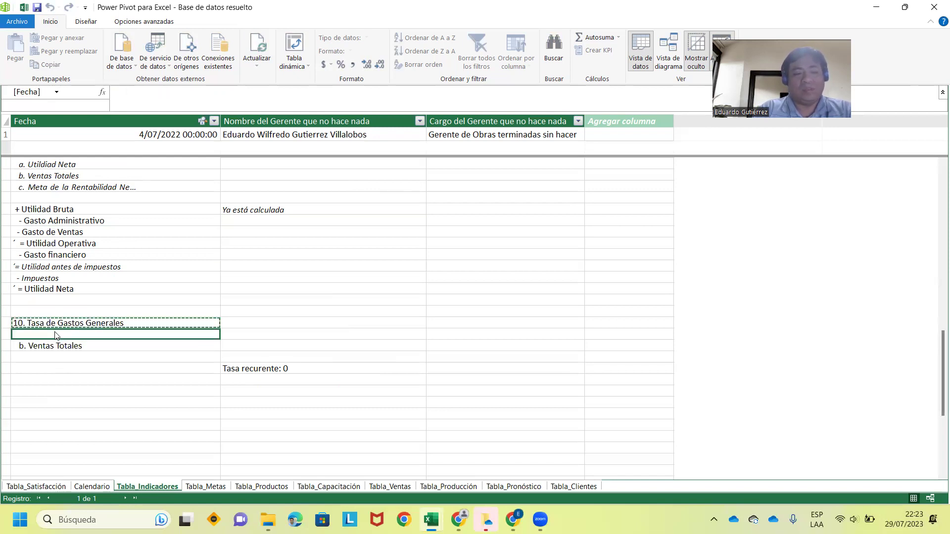
{"action": "key", "text": "ctrl+v"}
{"action": "scroll", "coordinate": [107, 364], "scroll_direction": "up", "scroll_amount": 1}
Enter the label 'Gastos Totales' in the empty row below = Utilidad Neta.
{"action": "left_click", "coordinate": [78, 342]}
{"action": "type", "text": "Gasto"}
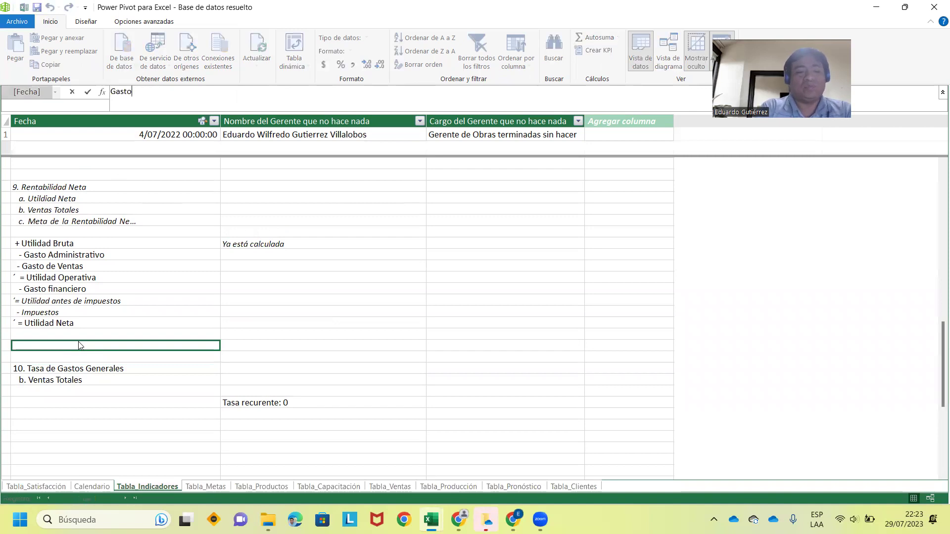
{"action": "type", "text": "s Totales"}
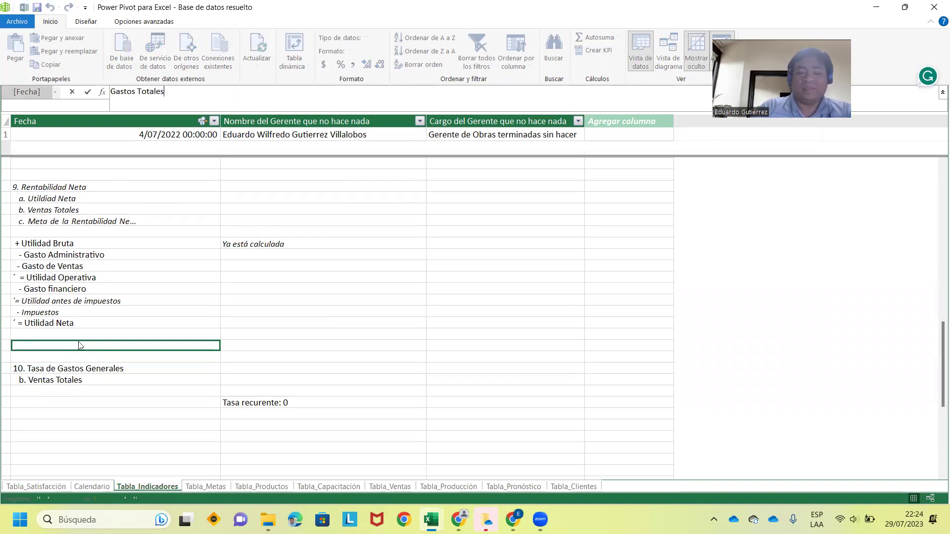
{"action": "key", "text": "Return"}
Start a 'Gastos Totales := sum(...)' measure beside the label, then cancel the unfinished entry.
{"action": "left_click", "coordinate": [241, 346]}
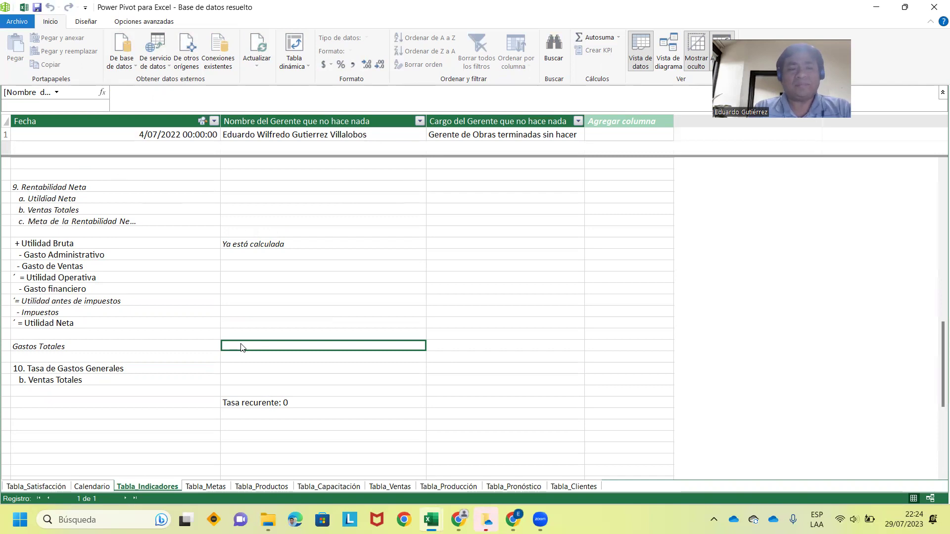
{"action": "type", "text": "+"}
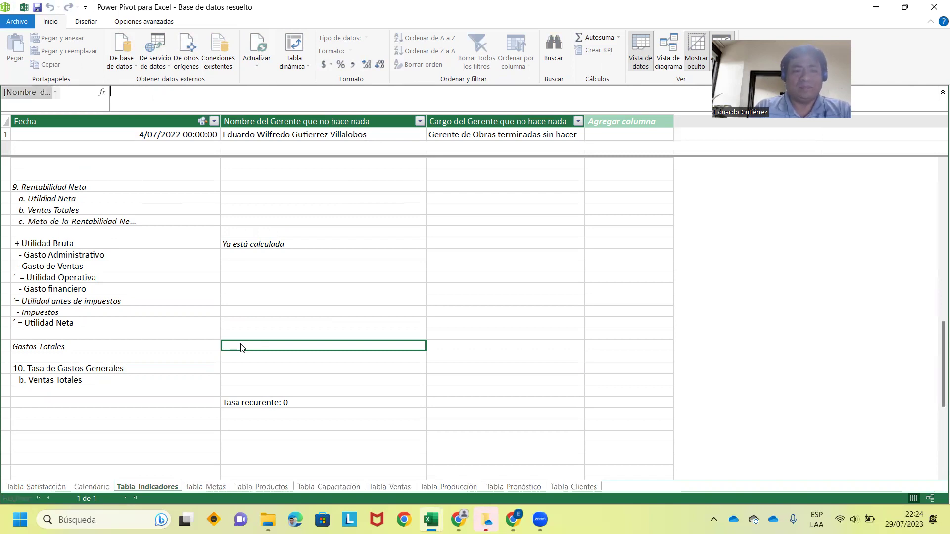
{"action": "key", "text": "BackSpace"}
{"action": "type", "text": "Gastos Totales "}
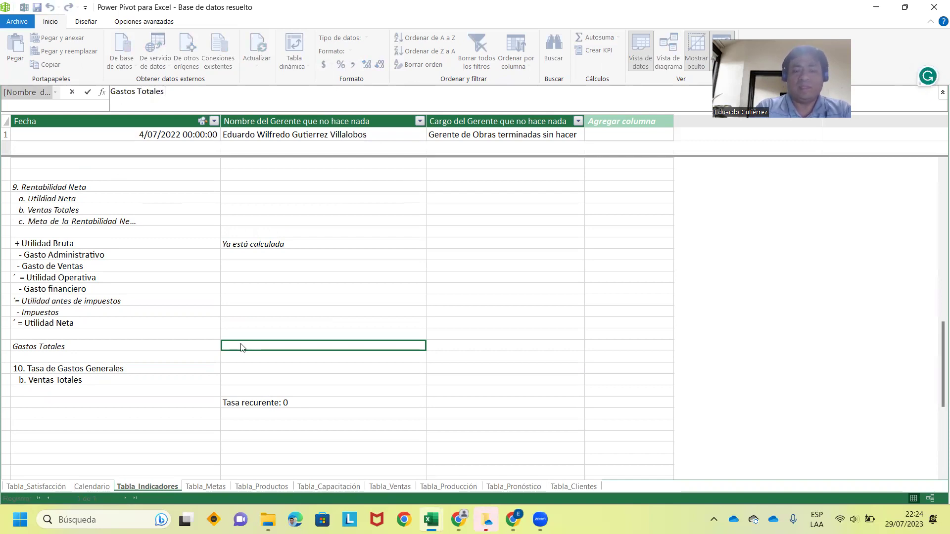
{"action": "type", "text": ":= "}
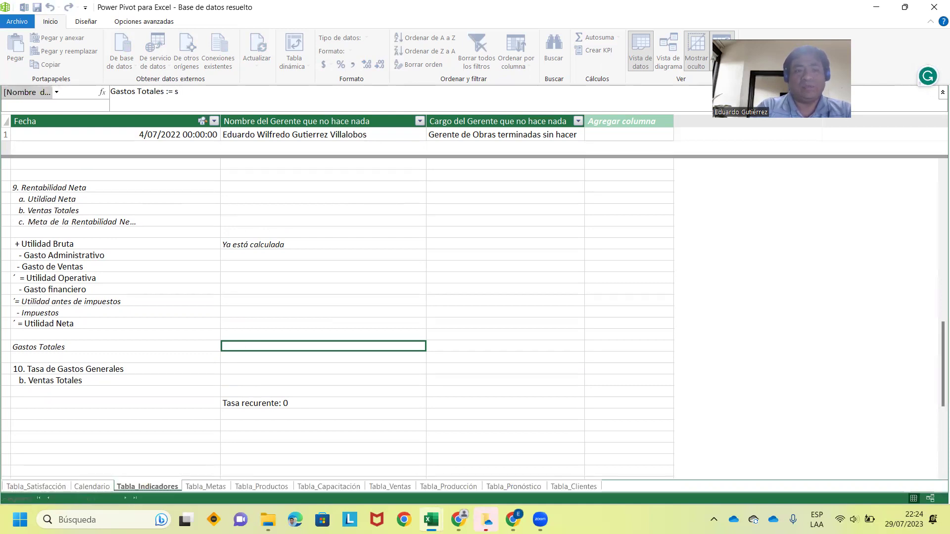
{"action": "type", "text": "sum"}
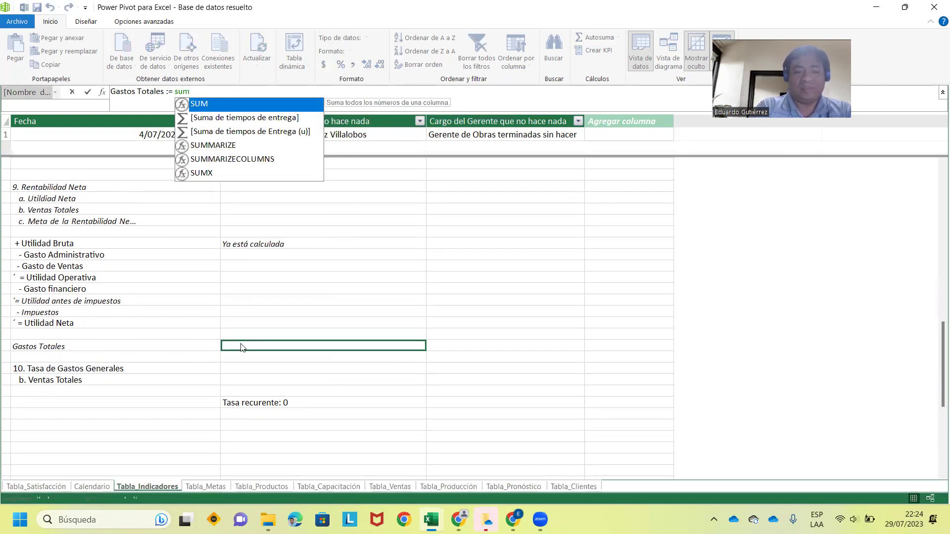
{"action": "type", "text": "(t"}
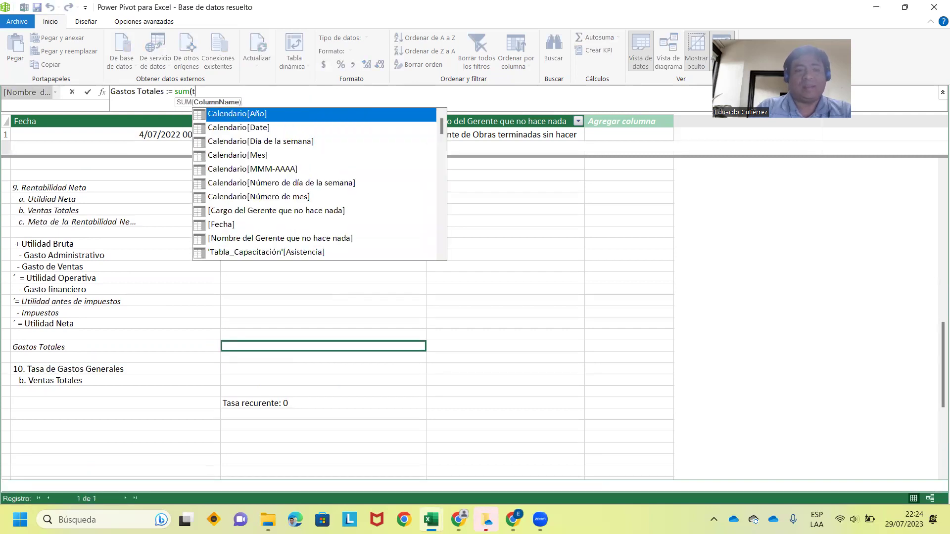
{"action": "type", "text": "abla"}
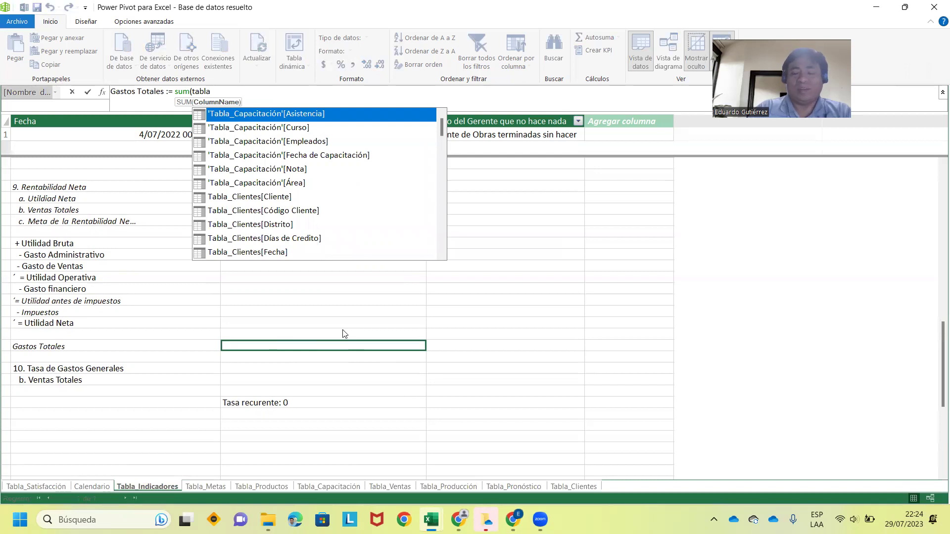
{"action": "type", "text": "_g"}
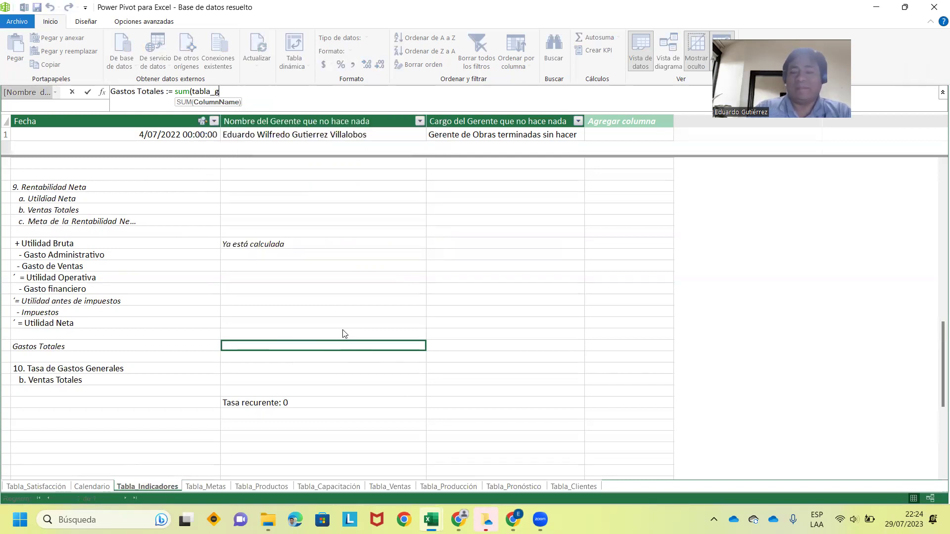
{"action": "key", "text": "BackSpace"}
{"action": "key", "text": "BackSpace"}
{"action": "key", "text": "BackSpace"}
{"action": "key", "text": "BackSpace"}
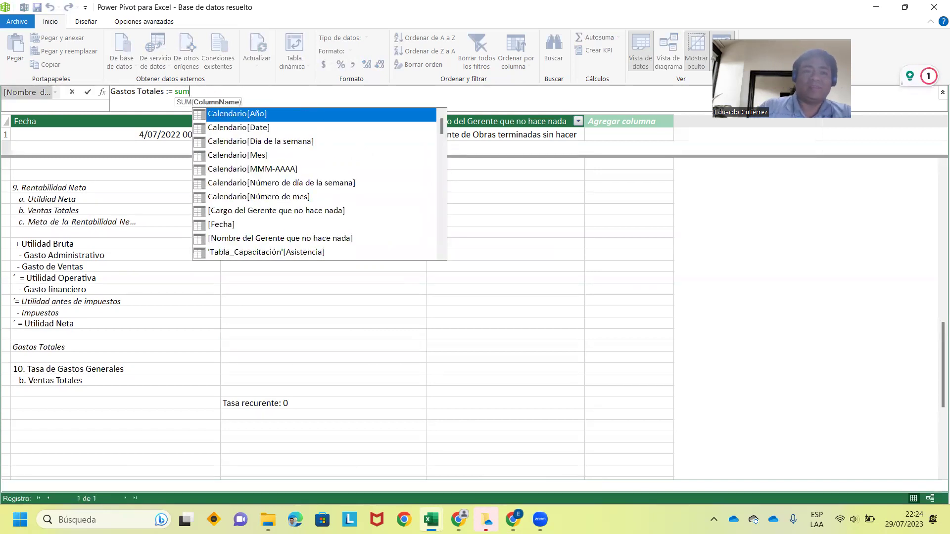
{"action": "key", "text": "BackSpace"}
{"action": "key", "text": "Escape"}
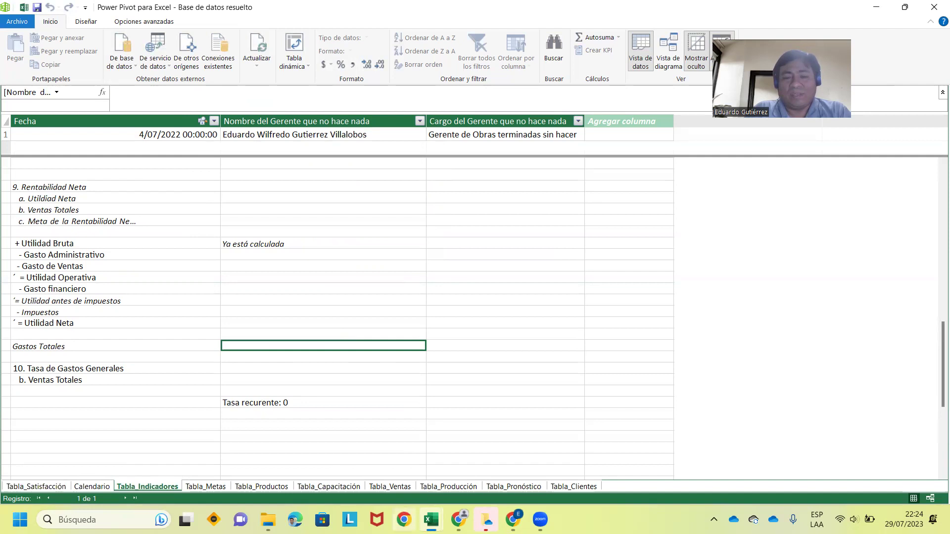
{"action": "mouse_move", "coordinate": [429, 520]}
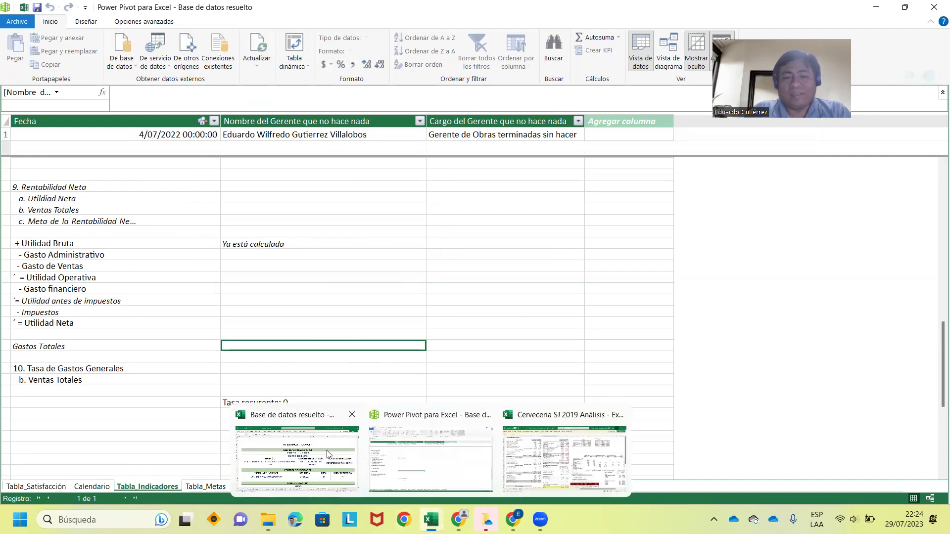
Go to the Base de datos resuelto workbook and browse its sheets to the Gastos sheet.
{"action": "left_click", "coordinate": [328, 454]}
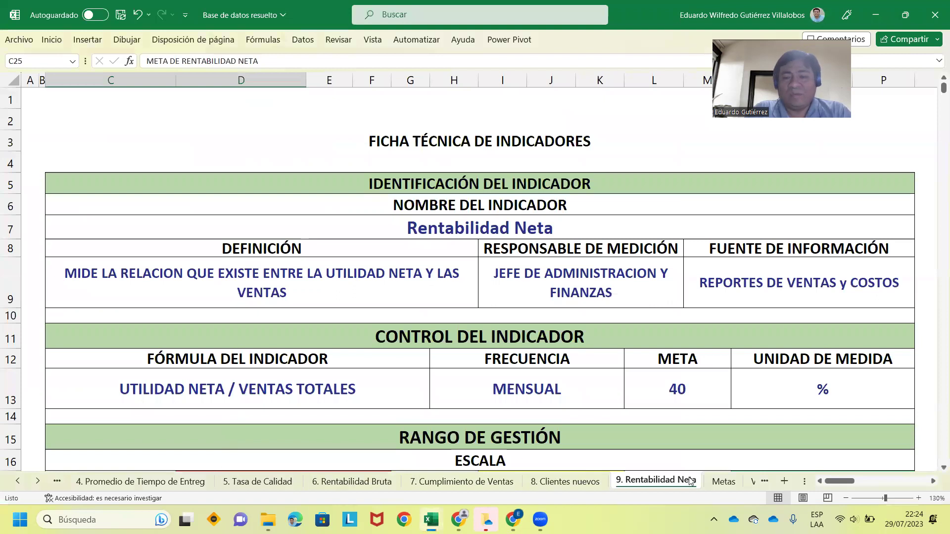
{"action": "left_click", "coordinate": [722, 482]}
{"action": "left_click", "coordinate": [755, 482]}
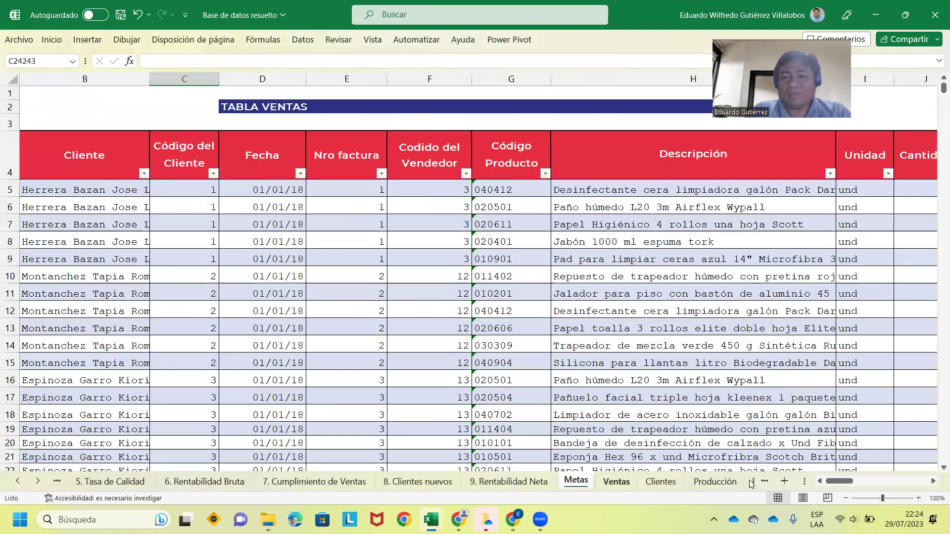
{"action": "left_click", "coordinate": [740, 485]}
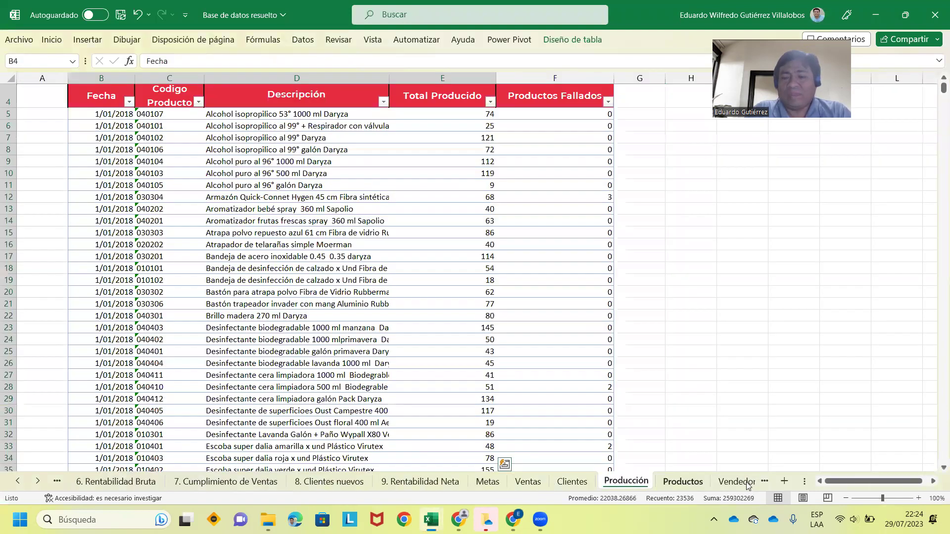
{"action": "left_click", "coordinate": [748, 483]}
{"action": "left_click", "coordinate": [693, 482]}
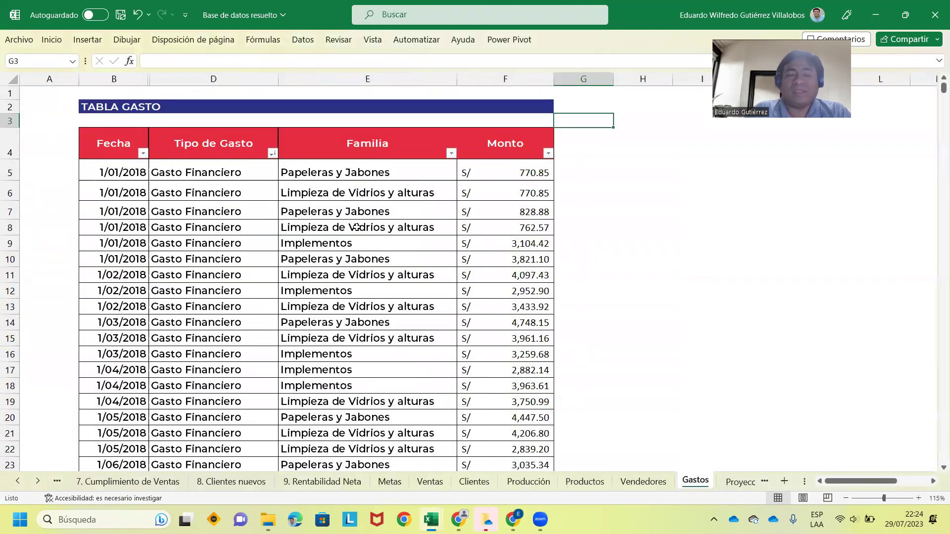
Inspect the Tipo de Gasto filter options and the Familia entries of the expense table.
{"action": "left_click", "coordinate": [273, 154]}
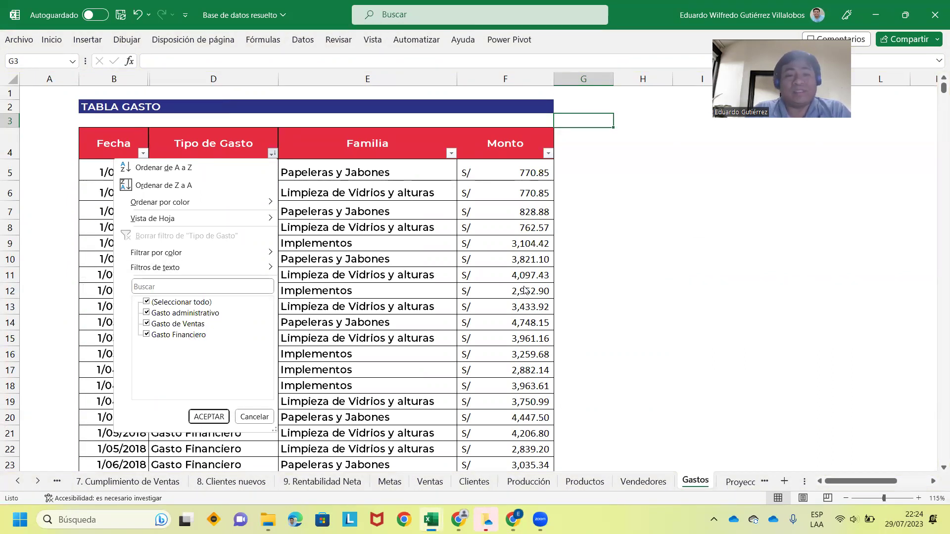
{"action": "left_click", "coordinate": [599, 278]}
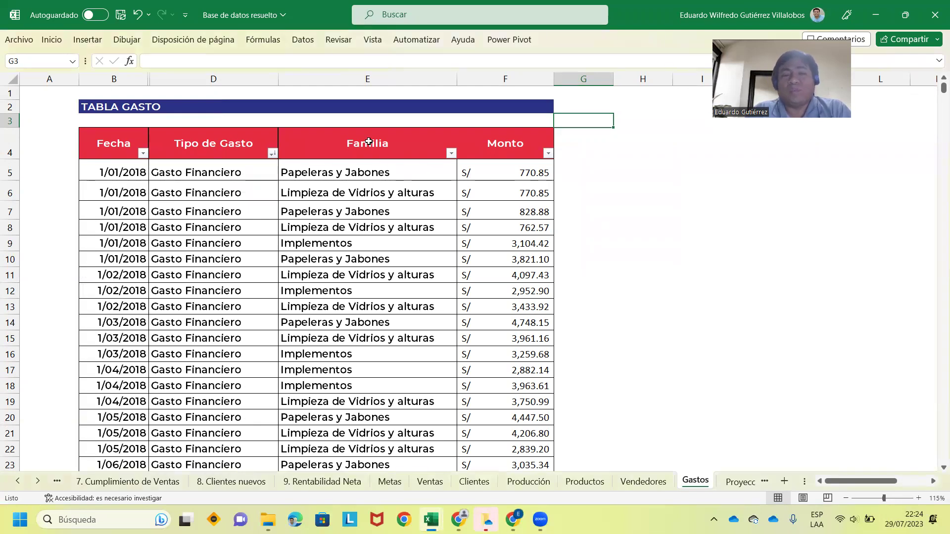
{"action": "left_click_drag", "start_coordinate": [368, 142], "coordinate": [369, 194]}
{"action": "left_click", "coordinate": [589, 185]}
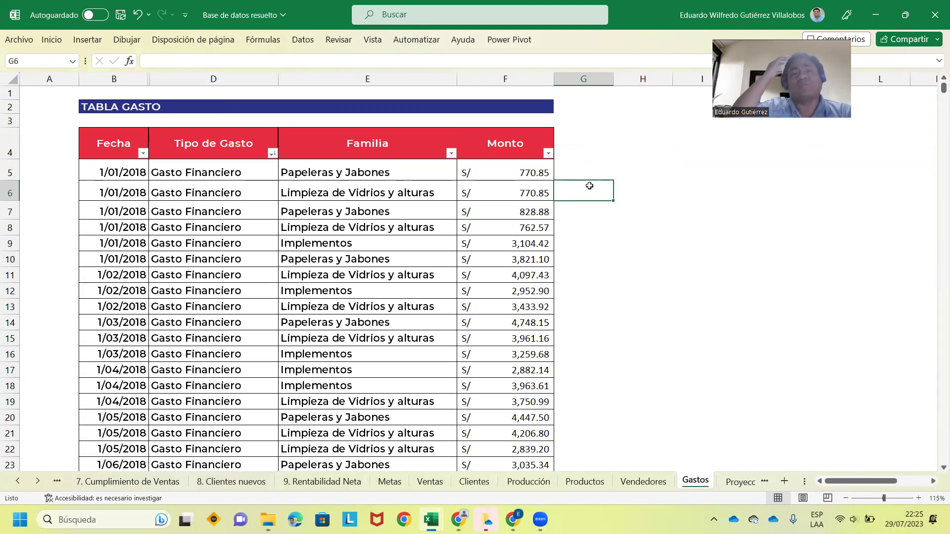
{"action": "left_click", "coordinate": [743, 205]}
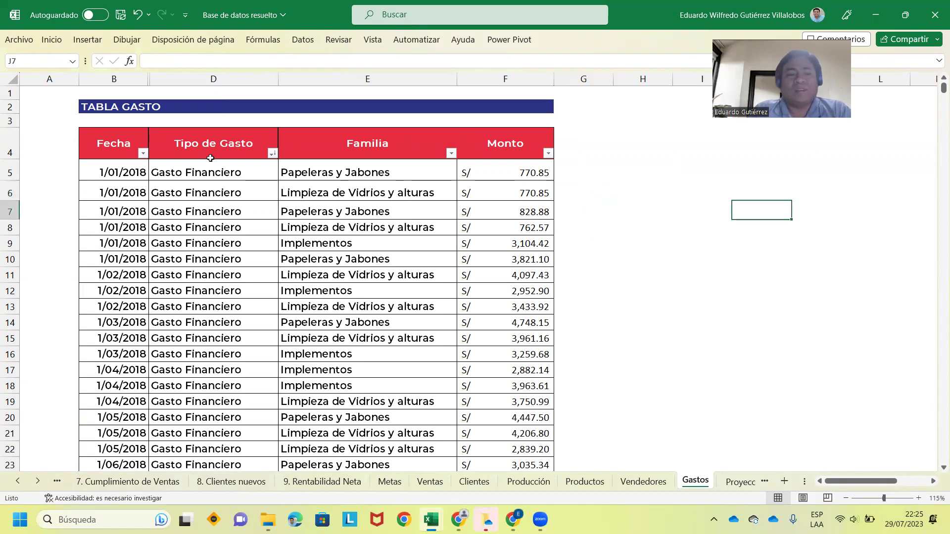
{"action": "left_click_drag", "start_coordinate": [192, 170], "coordinate": [292, 173]}
{"action": "left_click_drag", "start_coordinate": [212, 170], "coordinate": [291, 167]}
{"action": "left_click_drag", "start_coordinate": [321, 243], "coordinate": [327, 275]}
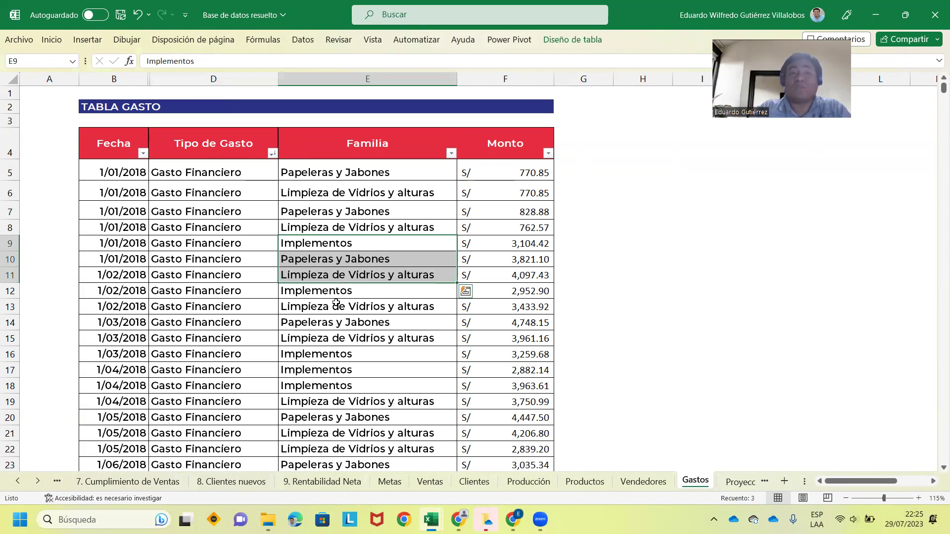
{"action": "key", "text": "Up"}
{"action": "key", "text": "Up"}
{"action": "key", "text": "Up"}
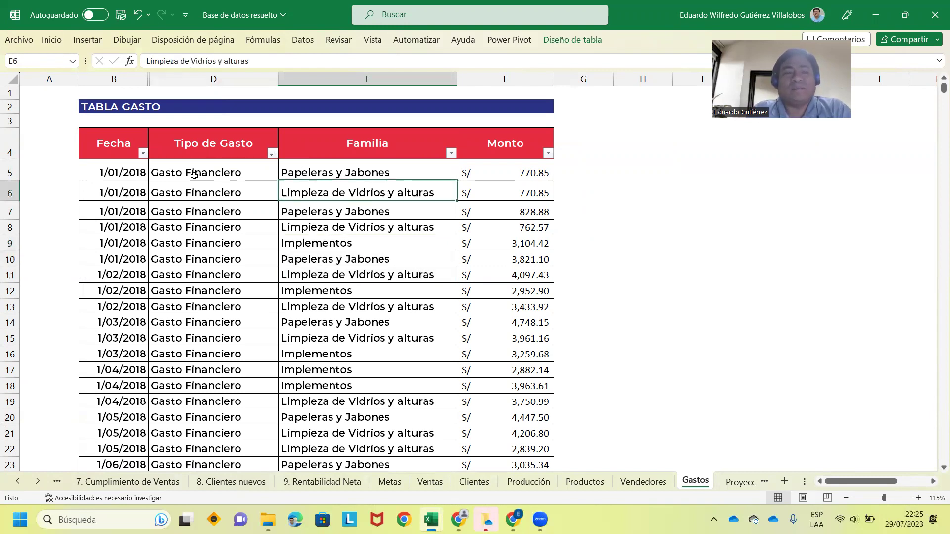
Check the Monto values, the first data row and the 2022 dates in the Fecha filter.
{"action": "left_click", "coordinate": [500, 173]}
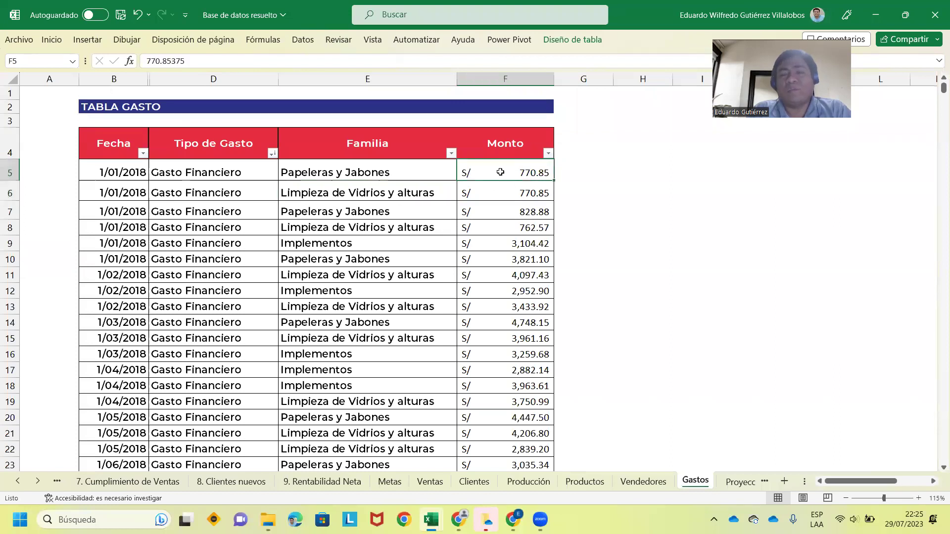
{"action": "left_click", "coordinate": [108, 165]}
{"action": "key", "text": "shift+space"}
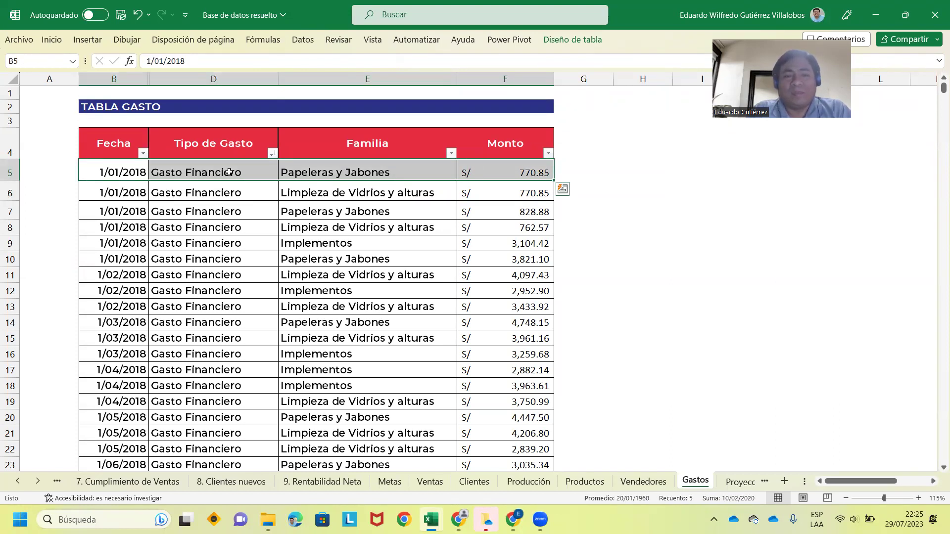
{"action": "left_click", "coordinate": [143, 153]}
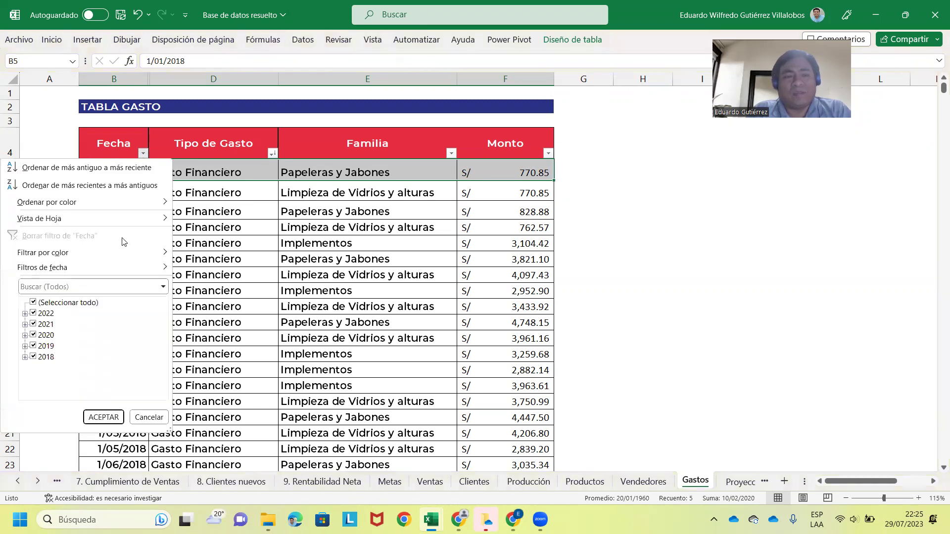
{"action": "left_click", "coordinate": [25, 314]}
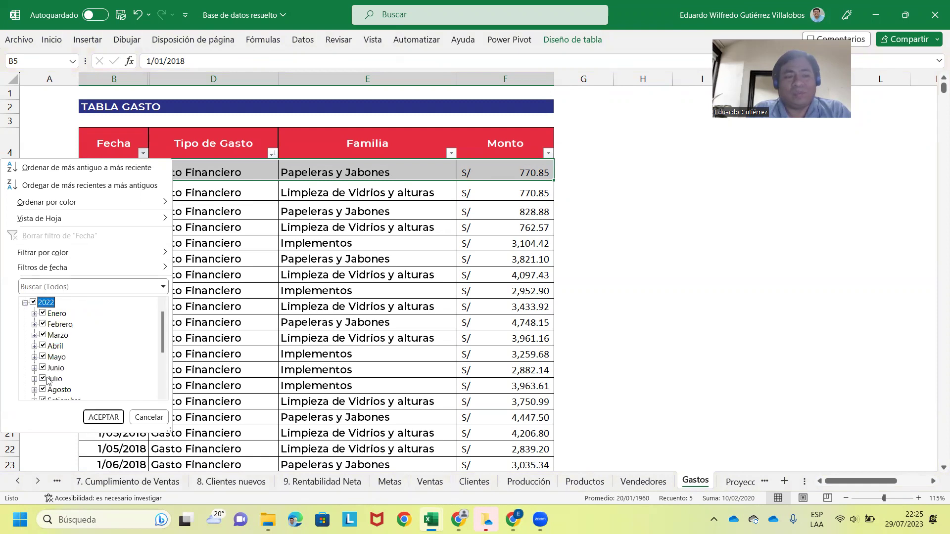
{"action": "left_click", "coordinate": [364, 213]}
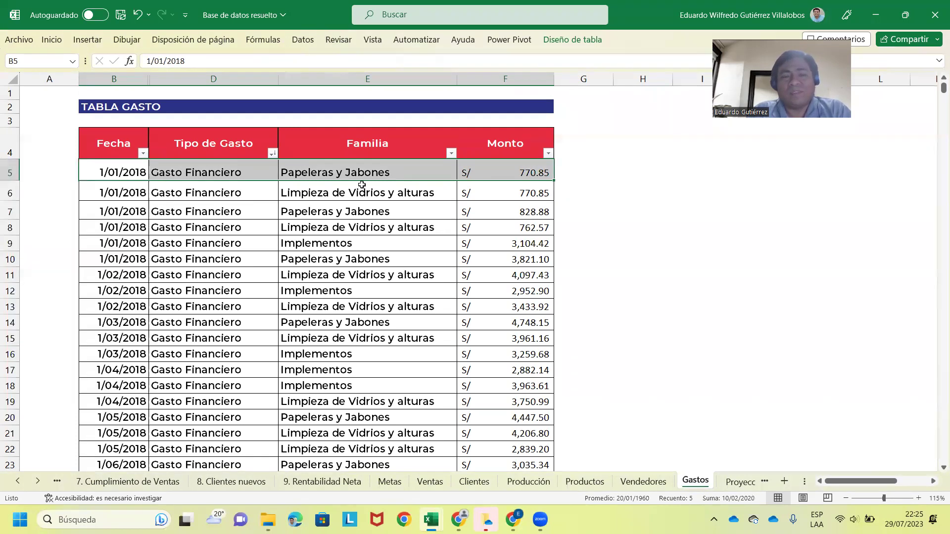
{"action": "left_click", "coordinate": [378, 143]}
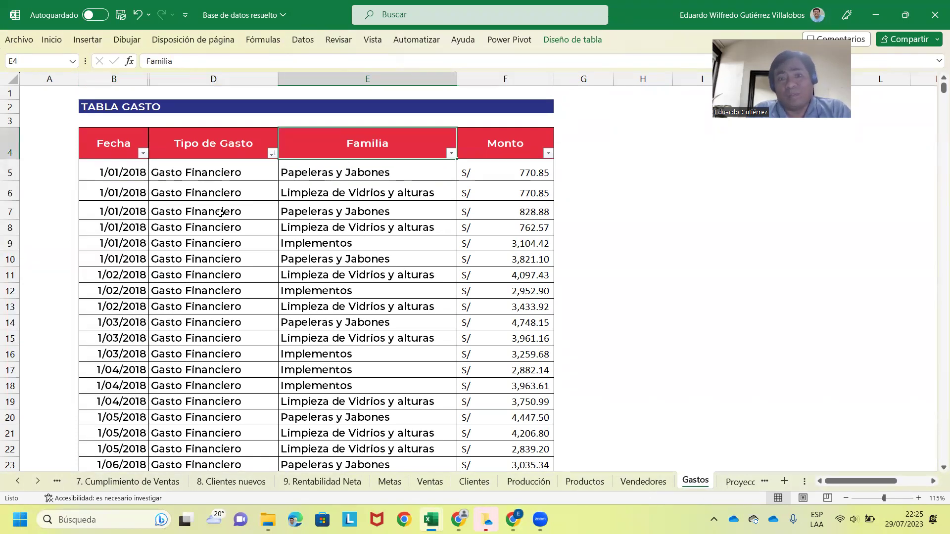
Scroll through the expense table and review the Tipo de Gasto filter again without changes.
{"action": "scroll", "coordinate": [154, 253], "scroll_direction": "down", "scroll_amount": 3}
{"action": "scroll", "coordinate": [159, 249], "scroll_direction": "down", "scroll_amount": 2}
{"action": "scroll", "coordinate": [162, 246], "scroll_direction": "down", "scroll_amount": 3}
{"action": "scroll", "coordinate": [164, 246], "scroll_direction": "down", "scroll_amount": 3}
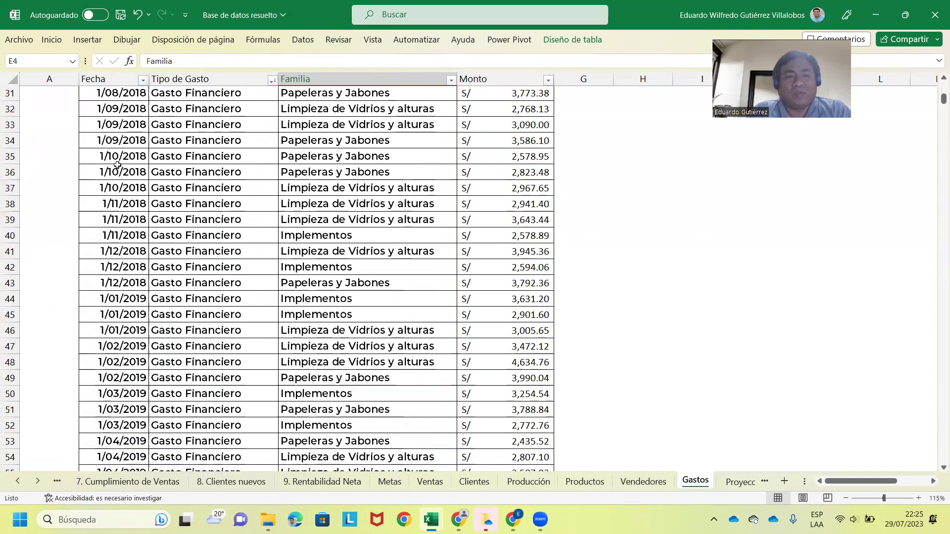
{"action": "scroll", "coordinate": [301, 202], "scroll_direction": "up", "scroll_amount": 4}
{"action": "scroll", "coordinate": [299, 193], "scroll_direction": "up", "scroll_amount": 4}
{"action": "scroll", "coordinate": [297, 178], "scroll_direction": "up", "scroll_amount": 2}
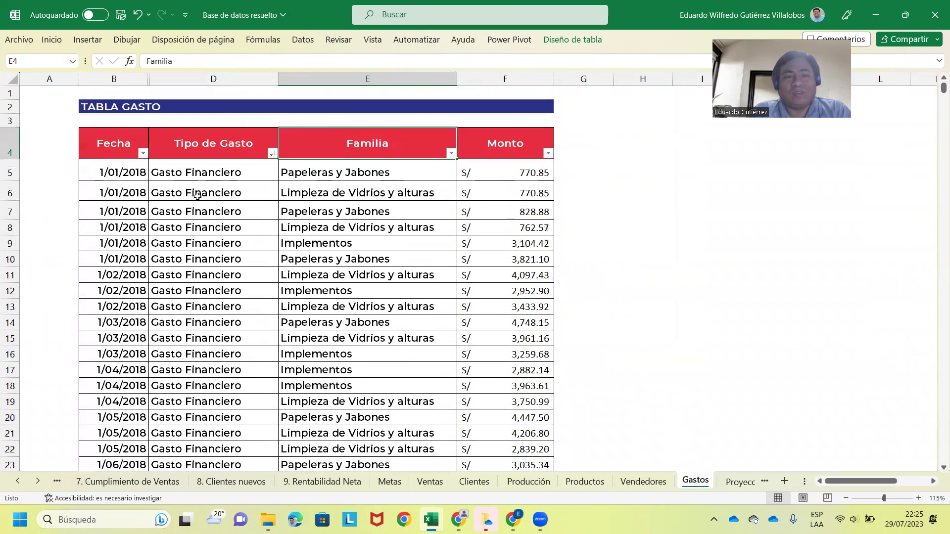
{"action": "left_click", "coordinate": [271, 153]}
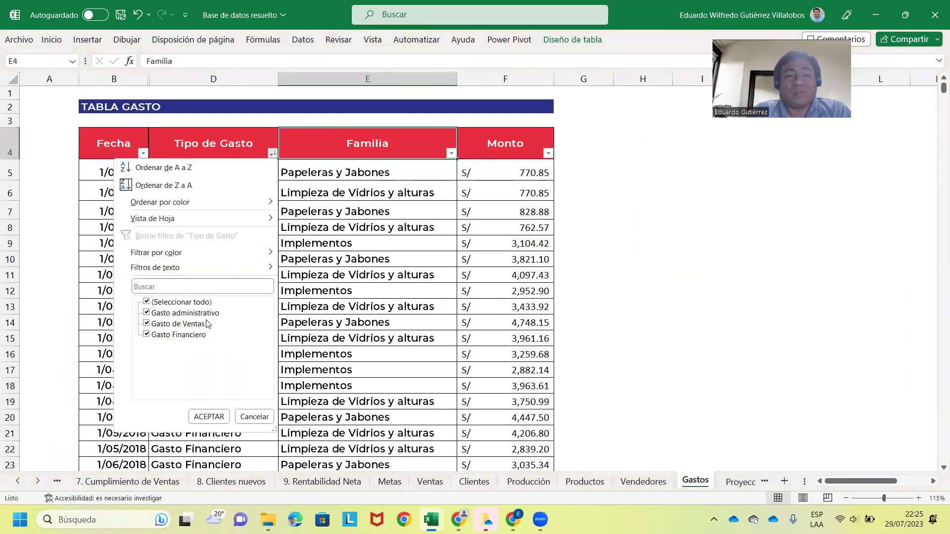
{"action": "left_click", "coordinate": [306, 303]}
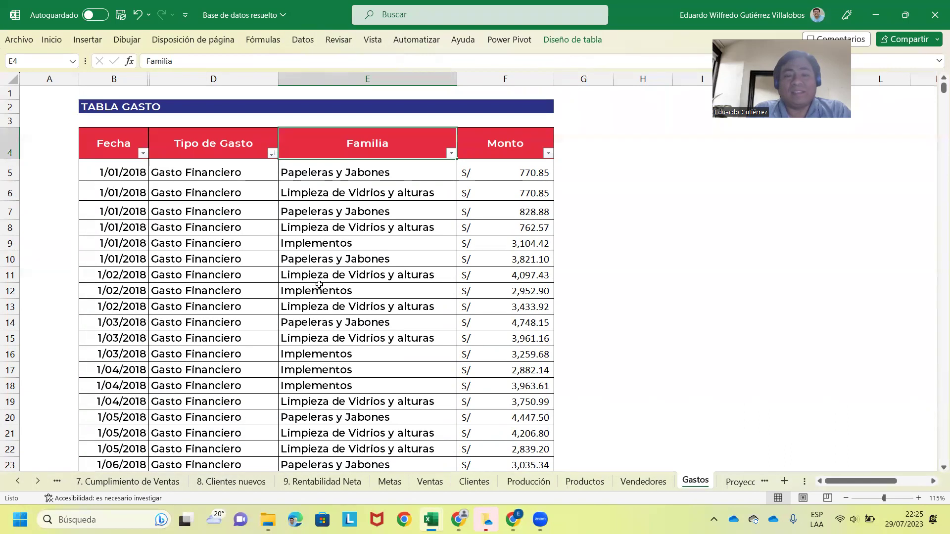
{"action": "scroll", "coordinate": [317, 287], "scroll_direction": "down", "scroll_amount": 13}
{"action": "scroll", "coordinate": [328, 292], "scroll_direction": "down", "scroll_amount": 15}
{"action": "scroll", "coordinate": [328, 292], "scroll_direction": "down", "scroll_amount": 8}
{"action": "scroll", "coordinate": [329, 290], "scroll_direction": "down", "scroll_amount": 14}
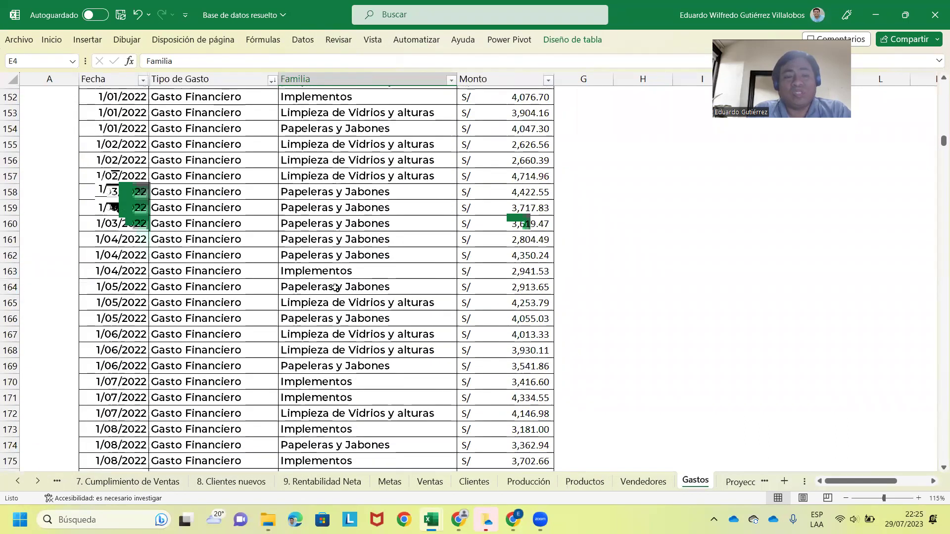
{"action": "scroll", "coordinate": [331, 288], "scroll_direction": "down", "scroll_amount": 13}
{"action": "scroll", "coordinate": [336, 285], "scroll_direction": "down", "scroll_amount": 7}
{"action": "scroll", "coordinate": [336, 286], "scroll_direction": "down", "scroll_amount": 10}
{"action": "scroll", "coordinate": [337, 285], "scroll_direction": "down", "scroll_amount": 8}
{"action": "scroll", "coordinate": [337, 282], "scroll_direction": "down", "scroll_amount": 10}
{"action": "scroll", "coordinate": [296, 277], "scroll_direction": "down", "scroll_amount": 6}
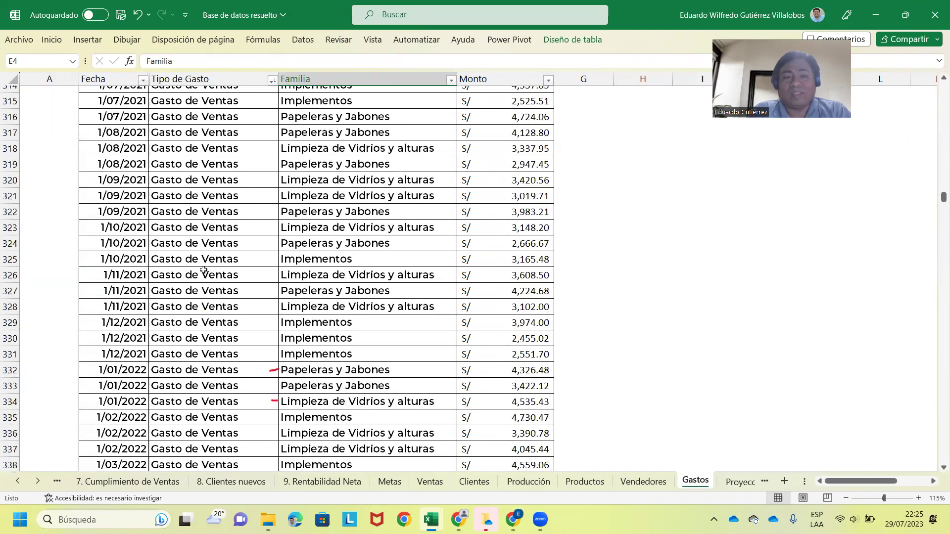
{"action": "scroll", "coordinate": [203, 270], "scroll_direction": "up", "scroll_amount": 8}
{"action": "scroll", "coordinate": [204, 270], "scroll_direction": "up", "scroll_amount": 5}
{"action": "left_click_drag", "start_coordinate": [937, 189], "coordinate": [936, 72]}
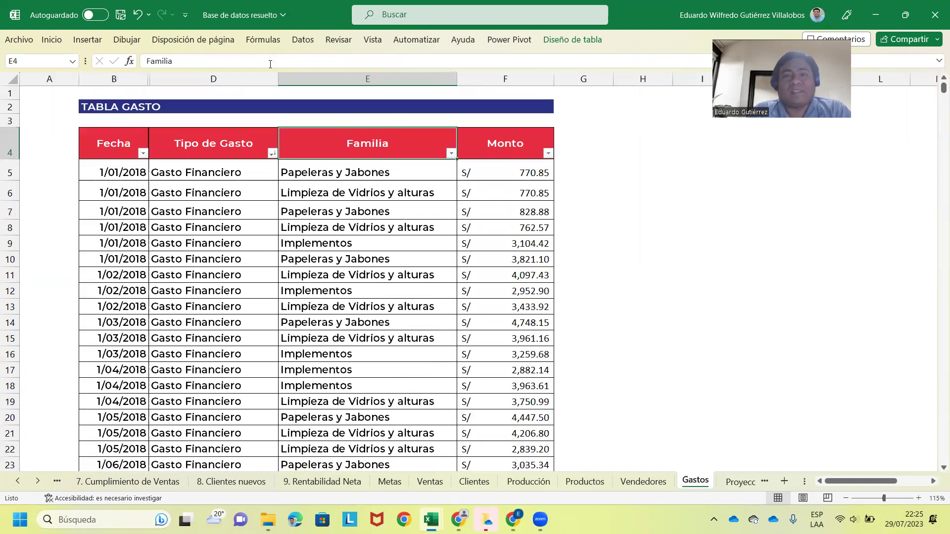
Add the expense table to the Power Pivot data model with Agregar a modelo de datos.
{"action": "left_click", "coordinate": [366, 228]}
{"action": "left_click", "coordinate": [509, 39]}
{"action": "left_click", "coordinate": [159, 71]}
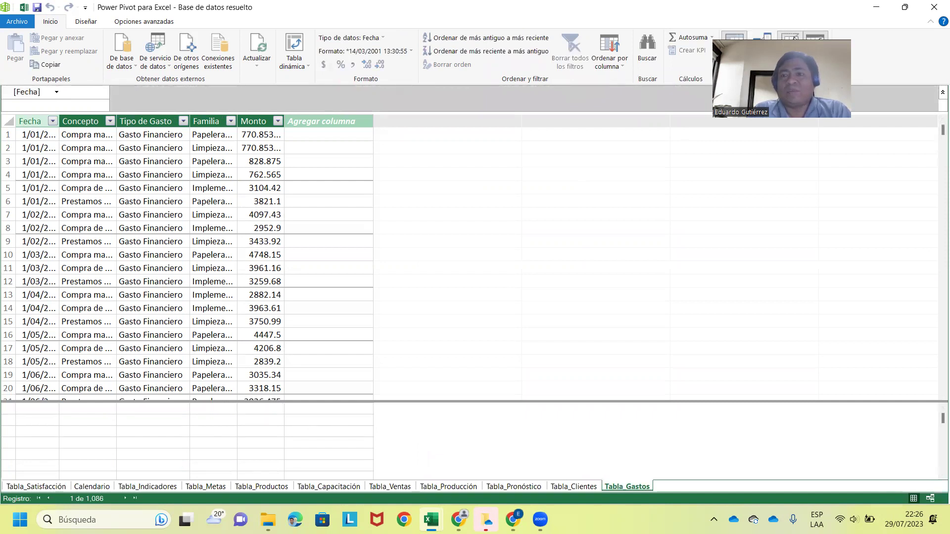
In diagram view, relate Tabla_Gastos Fecha to Calendario Date.
{"action": "left_click_drag", "start_coordinate": [793, 39], "coordinate": [639, 15]}
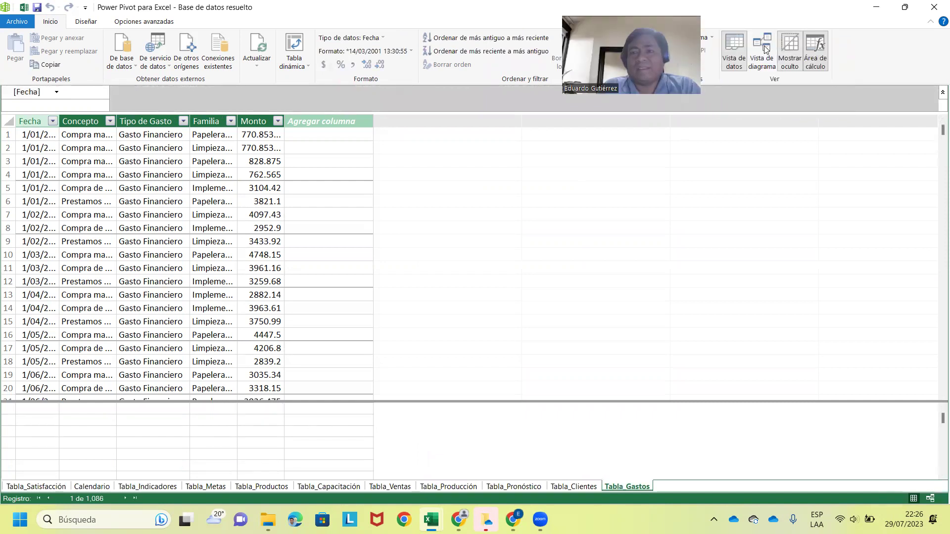
{"action": "left_click", "coordinate": [764, 48]}
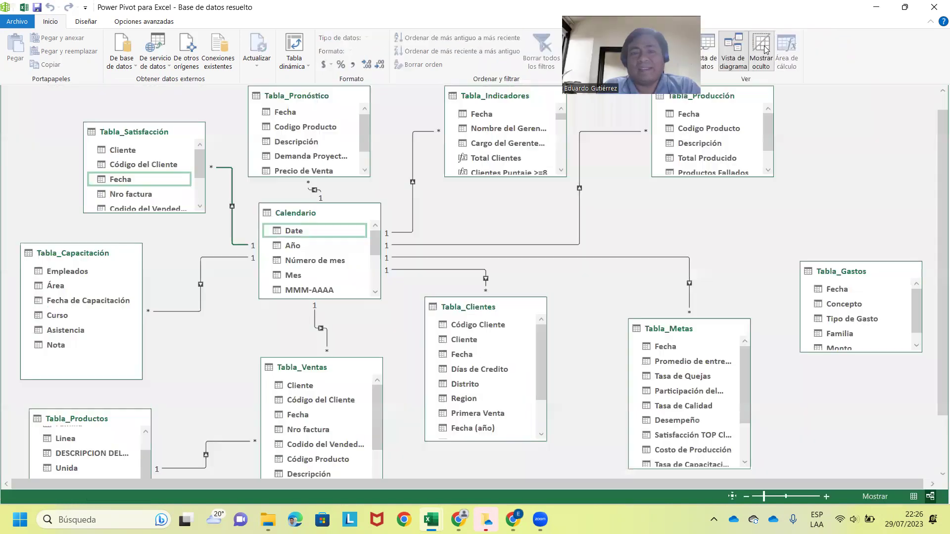
{"action": "left_click", "coordinate": [826, 291]}
{"action": "left_click_drag", "start_coordinate": [835, 292], "coordinate": [295, 231]}
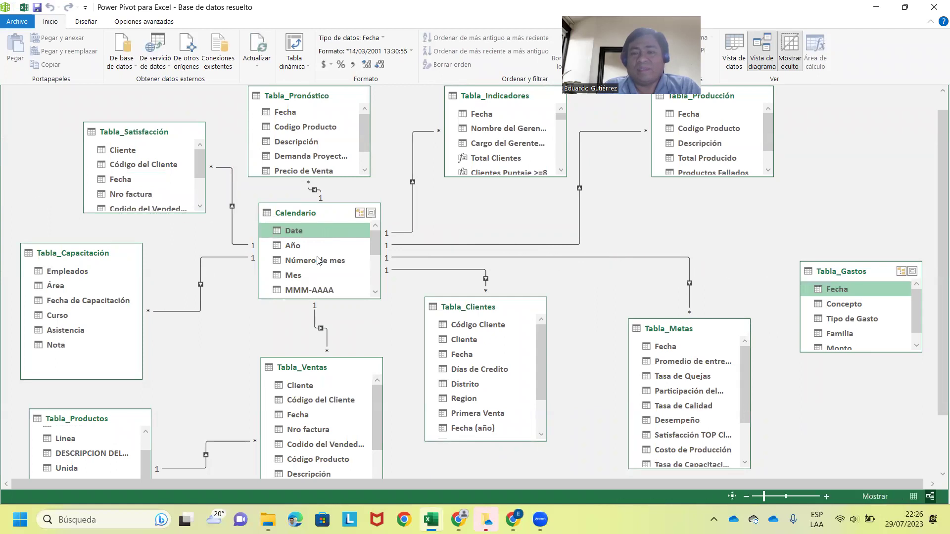
Rearrange Tabla_Clientes, Tabla_Metas and Tabla_Gastos in the diagram, then return to data view.
{"action": "left_click_drag", "start_coordinate": [491, 319], "coordinate": [472, 366]}
{"action": "left_click", "coordinate": [686, 331]}
{"action": "left_click_drag", "start_coordinate": [612, 365], "coordinate": [681, 336]}
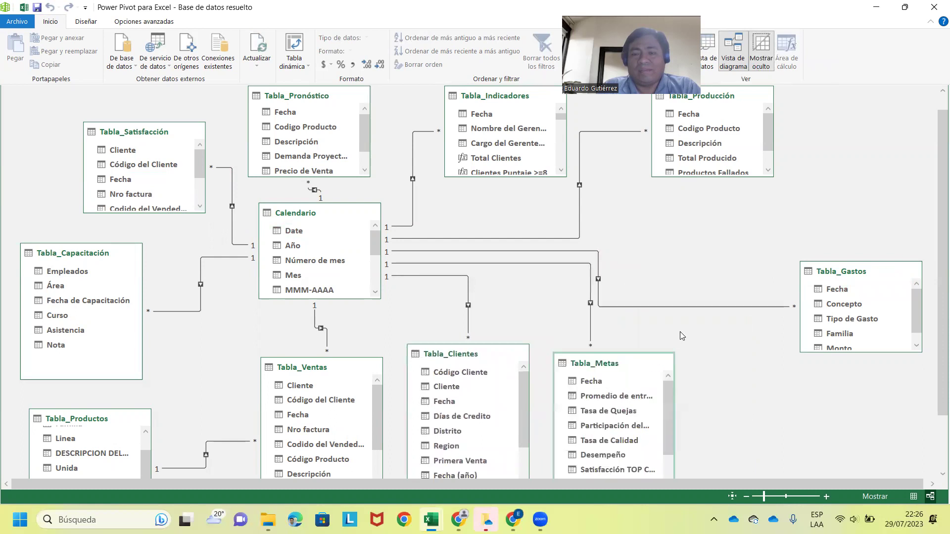
{"action": "mouse_move", "coordinate": [836, 270]}
{"action": "left_mouse_down"}
{"action": "mouse_move", "coordinate": [670, 212]}
{"action": "mouse_move", "coordinate": [690, 211]}
{"action": "left_mouse_up"}
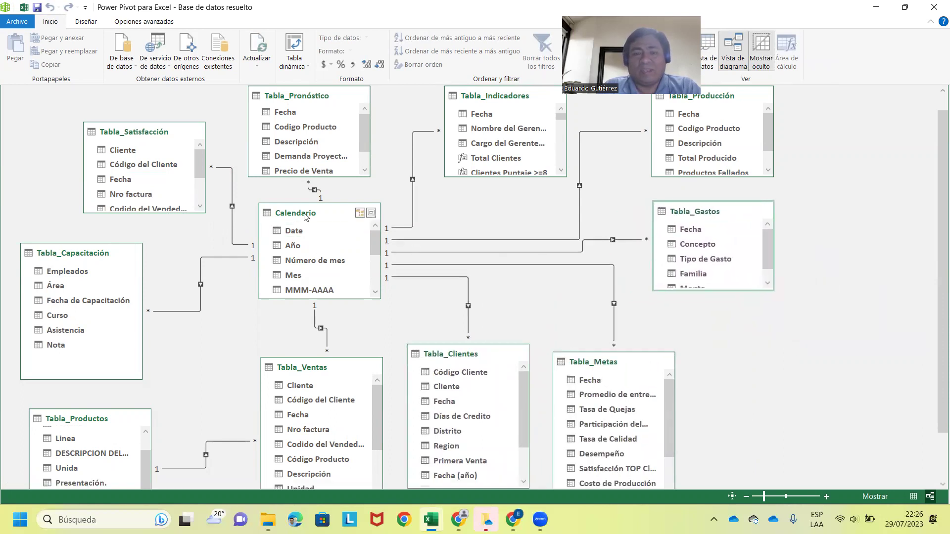
{"action": "left_click", "coordinate": [708, 55]}
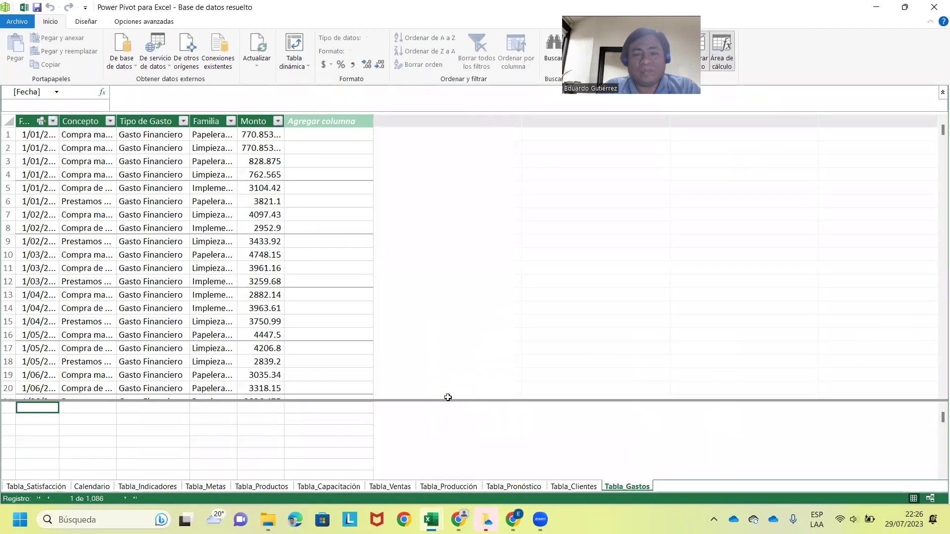
Open the Tabla_Indicadores calculation area and review the Ventas Totales, Utildiad Neta and Ya está calculada entries.
{"action": "left_click", "coordinate": [143, 487]}
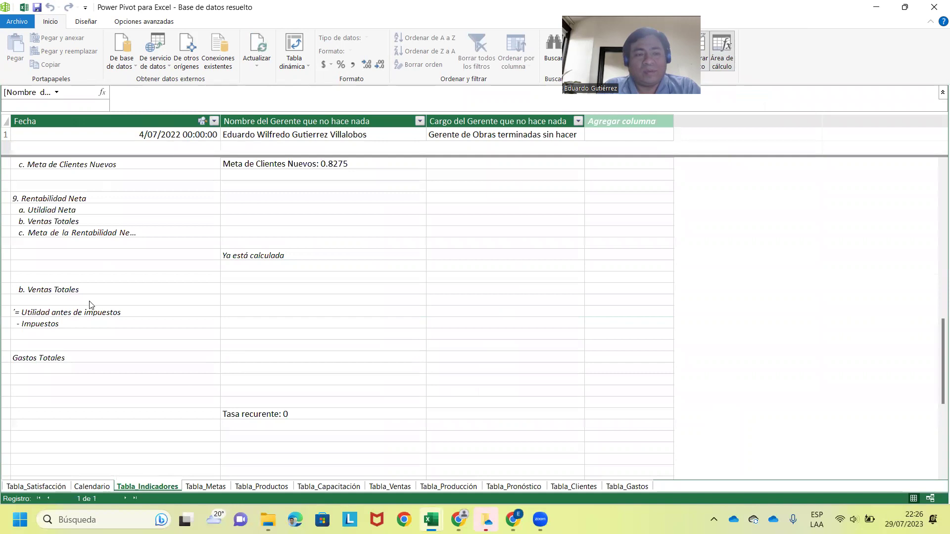
{"action": "scroll", "coordinate": [94, 290], "scroll_direction": "down", "scroll_amount": 1}
{"action": "scroll", "coordinate": [95, 290], "scroll_direction": "up", "scroll_amount": 3}
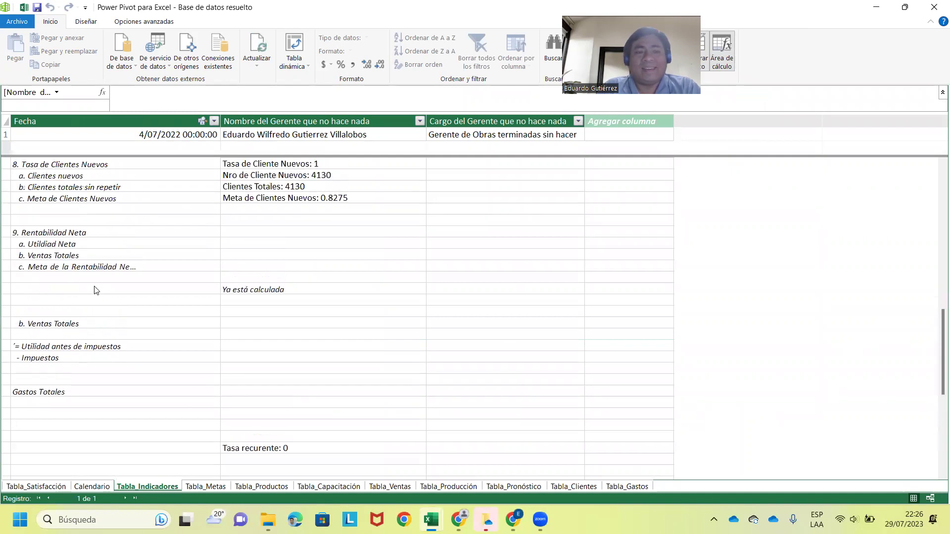
{"action": "scroll", "coordinate": [95, 291], "scroll_direction": "up", "scroll_amount": 5}
{"action": "scroll", "coordinate": [129, 291], "scroll_direction": "up", "scroll_amount": 5}
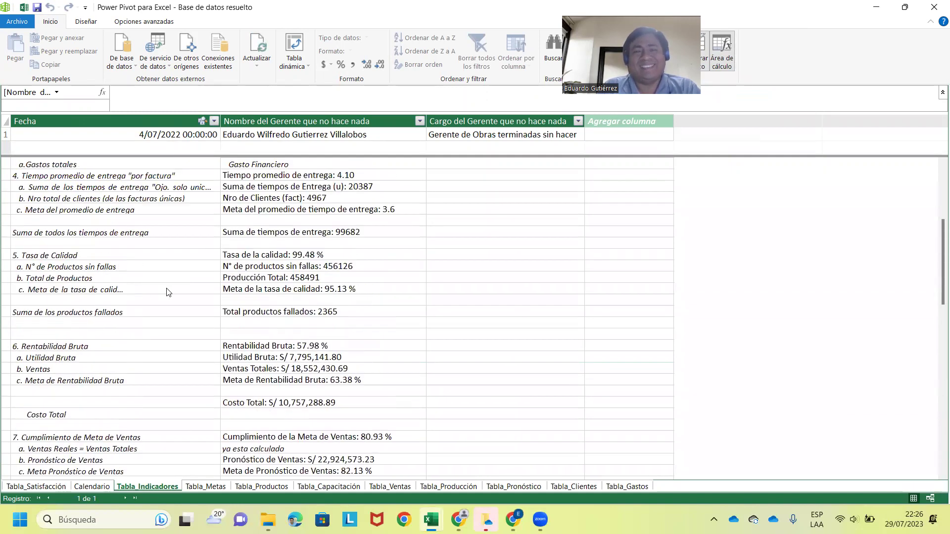
{"action": "scroll", "coordinate": [167, 292], "scroll_direction": "up", "scroll_amount": 5}
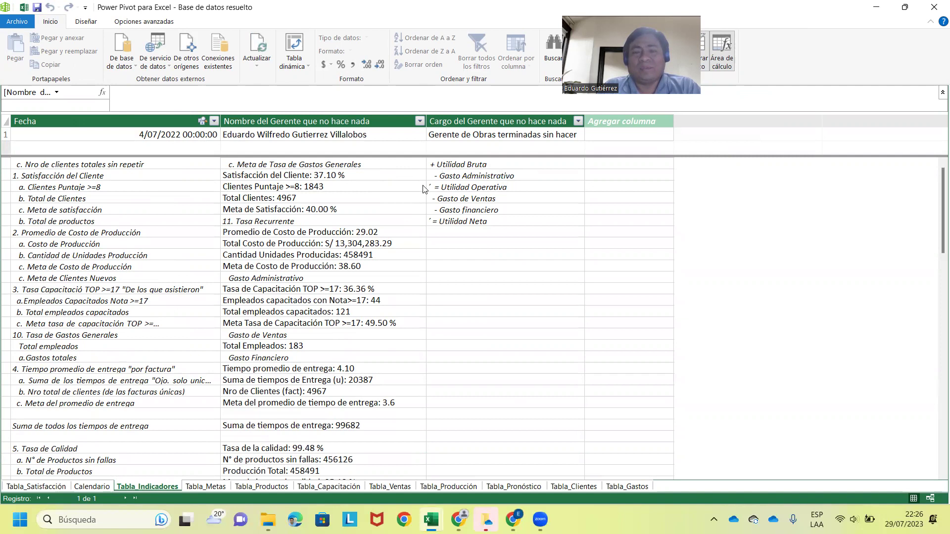
{"action": "scroll", "coordinate": [415, 272], "scroll_direction": "down", "scroll_amount": 4}
{"action": "scroll", "coordinate": [247, 297], "scroll_direction": "down", "scroll_amount": 3}
{"action": "scroll", "coordinate": [105, 324], "scroll_direction": "down", "scroll_amount": 4}
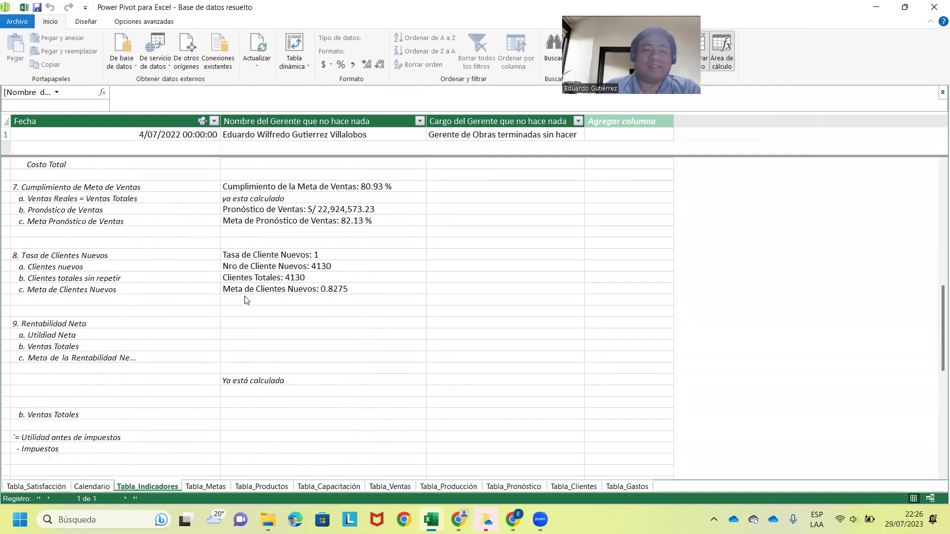
{"action": "scroll", "coordinate": [106, 324], "scroll_direction": "down", "scroll_amount": 2}
{"action": "left_click", "coordinate": [137, 346]}
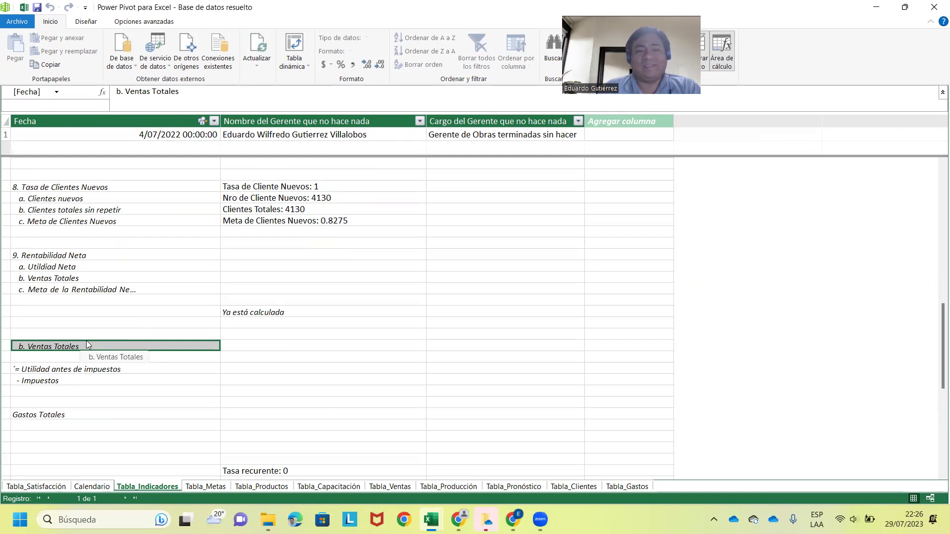
{"action": "left_click", "coordinate": [92, 266]}
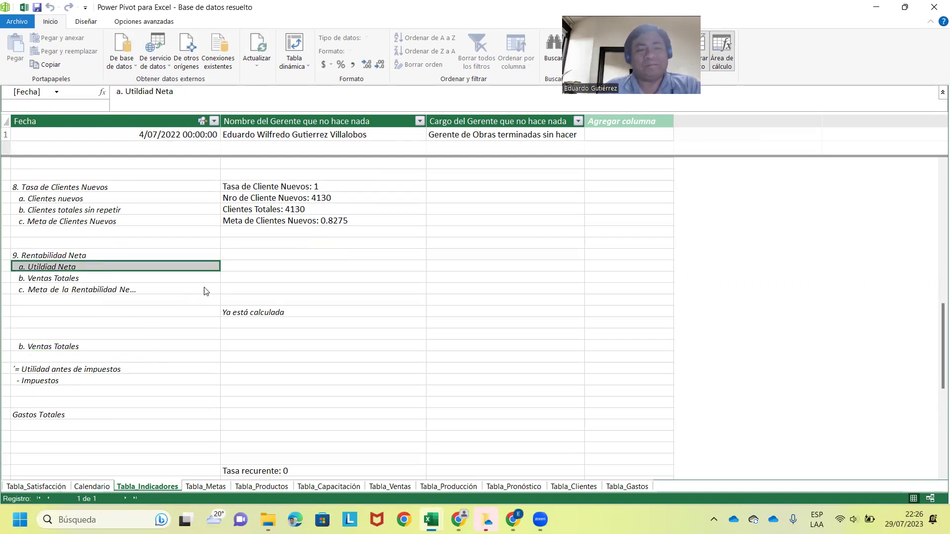
{"action": "left_click", "coordinate": [255, 313]}
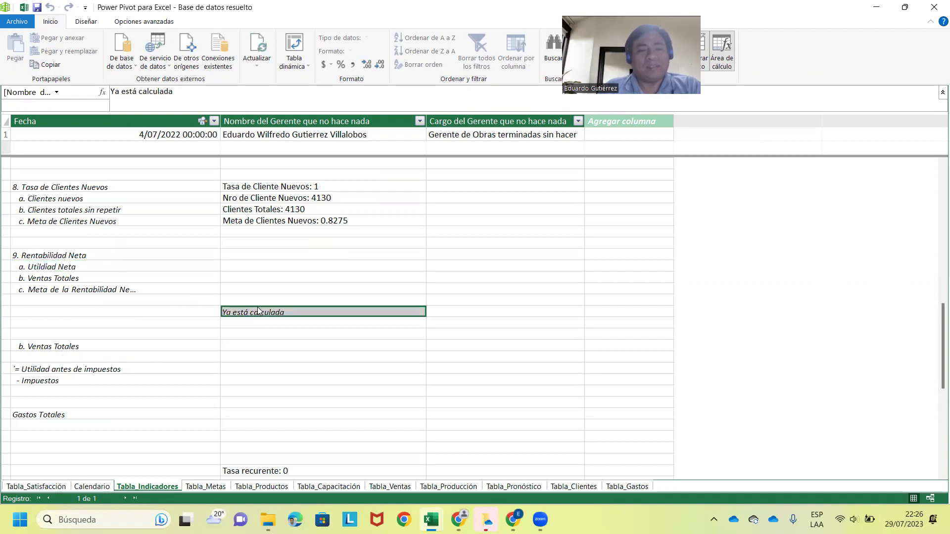
Enter the label 'Utilidad Bruta' in the empty cell left of the Ya está calculada note.
{"action": "left_click", "coordinate": [146, 313]}
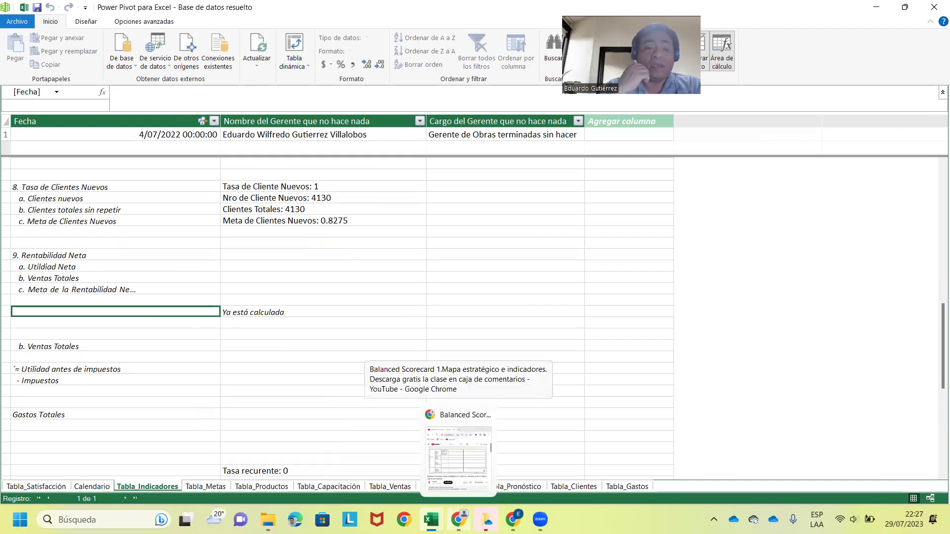
{"action": "left_click", "coordinate": [112, 92]}
{"action": "type", "text": "Utilidad"}
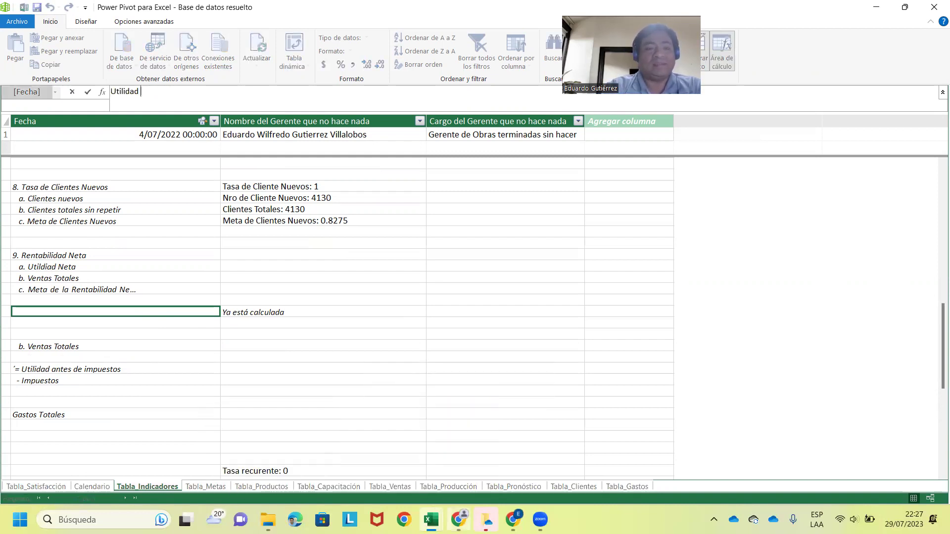
{"action": "type", "text": " Brut"}
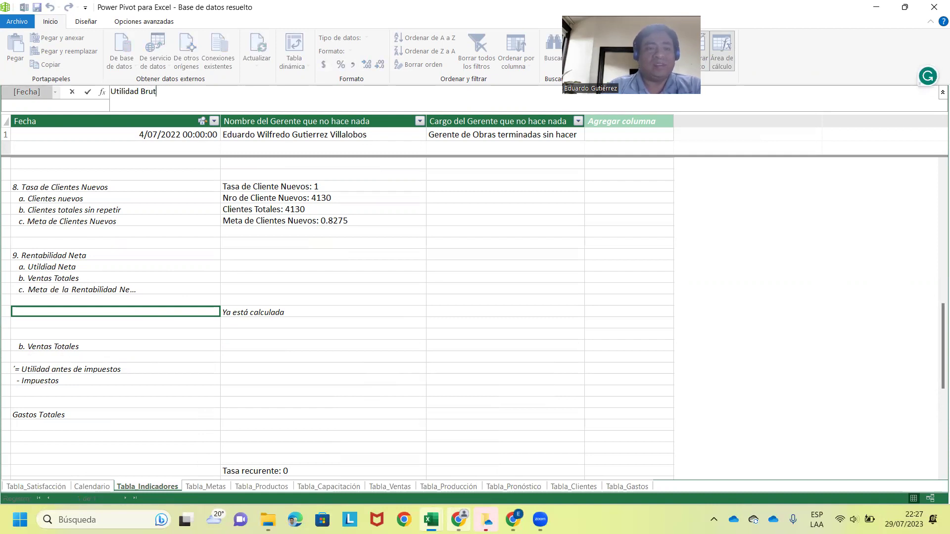
{"action": "type", "text": "a"}
{"action": "key", "text": "Return"}
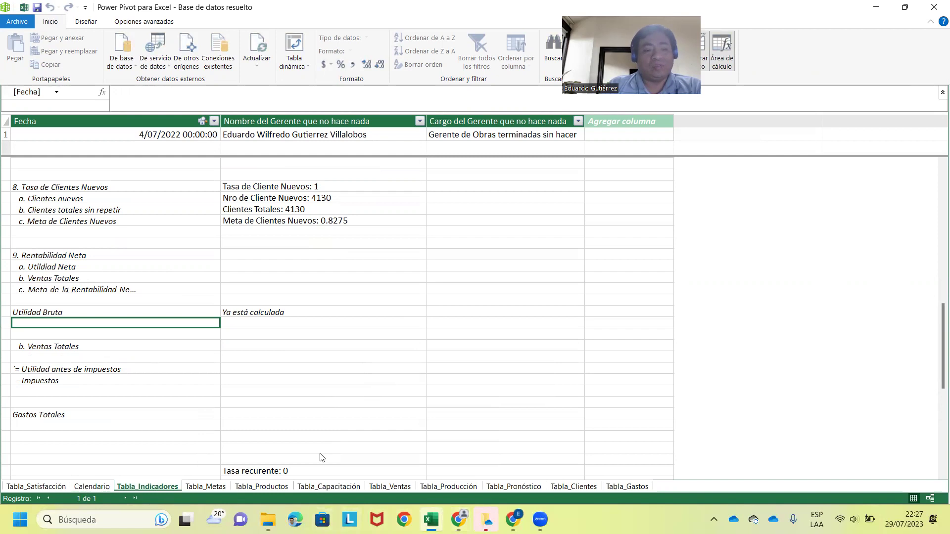
{"action": "left_click", "coordinate": [94, 419]}
Add the measure Gastos Totales:=SUM(Tabla_Gastos[Monto]) beside the Gastos Totales label.
{"action": "left_click", "coordinate": [248, 417]}
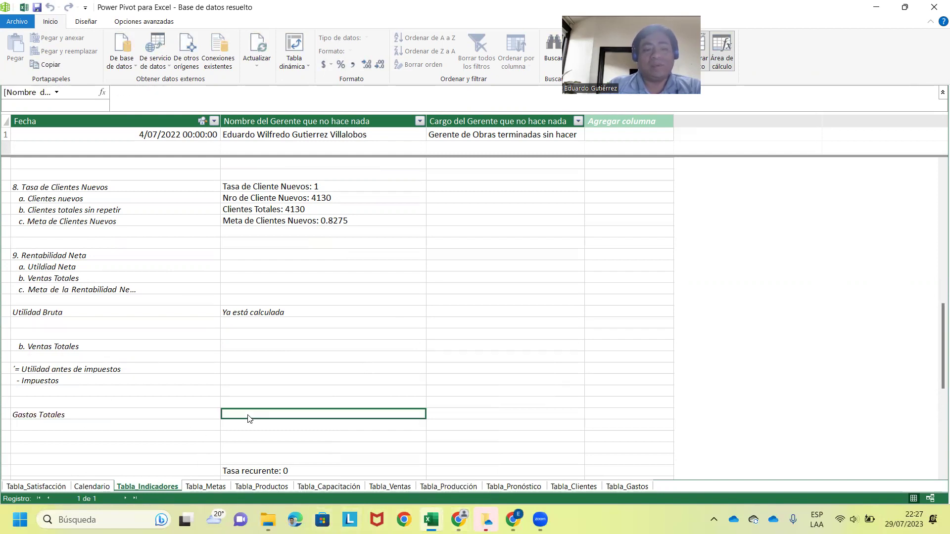
{"action": "type", "text": "+s"}
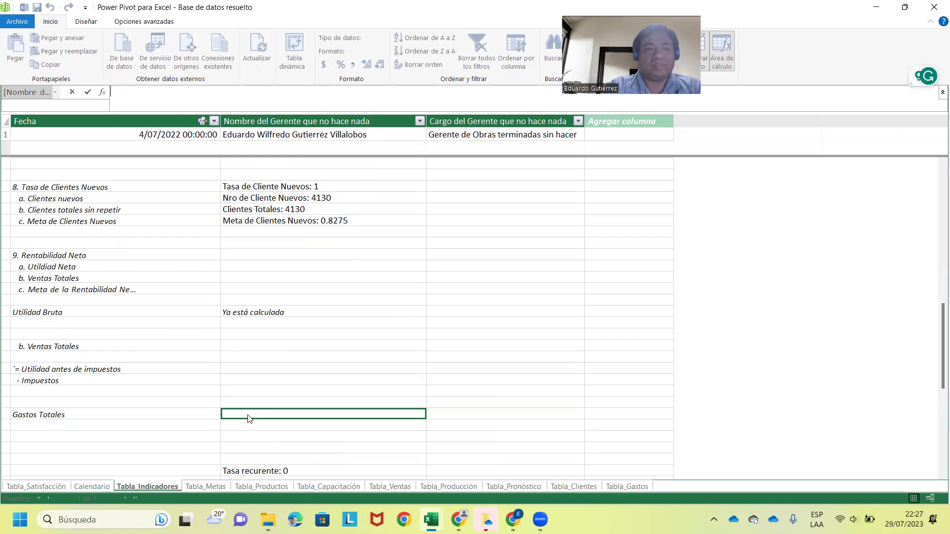
{"action": "type", "text": "Totales:="}
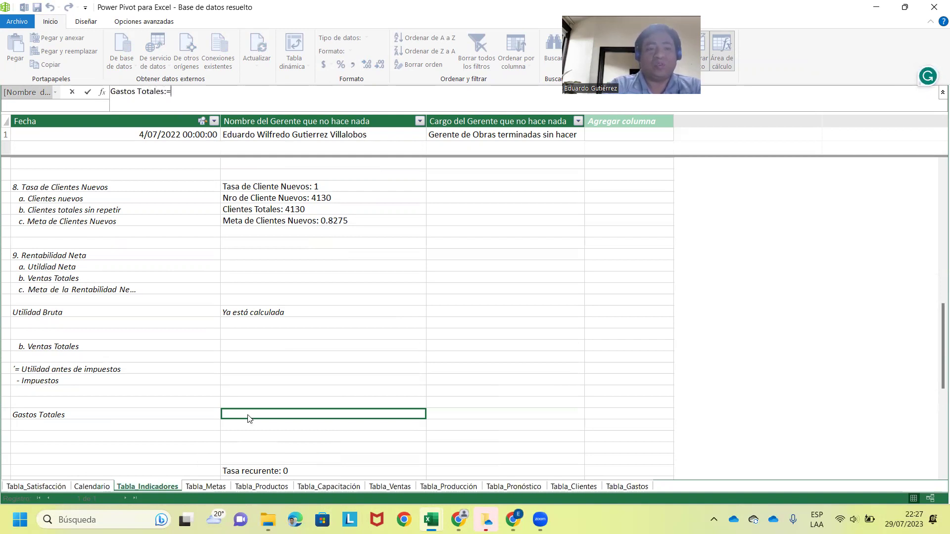
{"action": "type", "text": "s"}
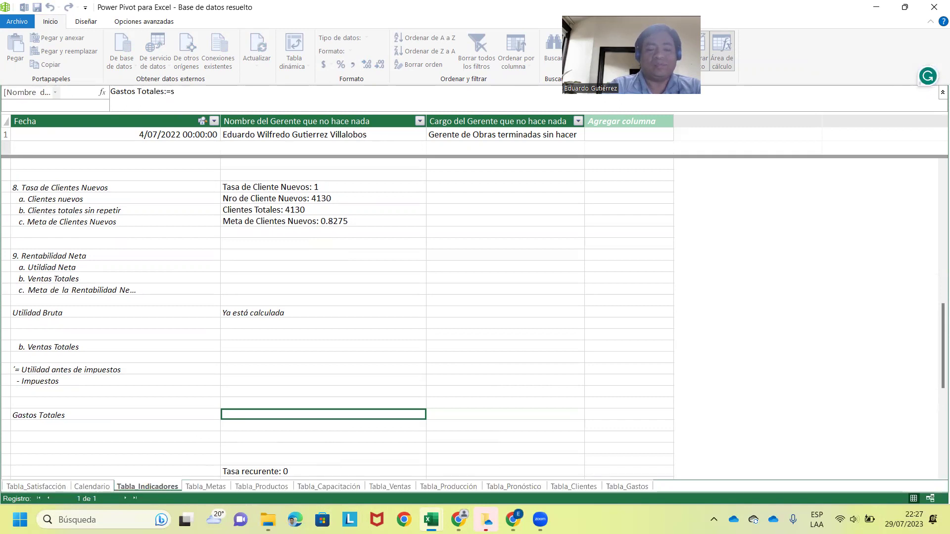
{"action": "type", "text": "um(t"}
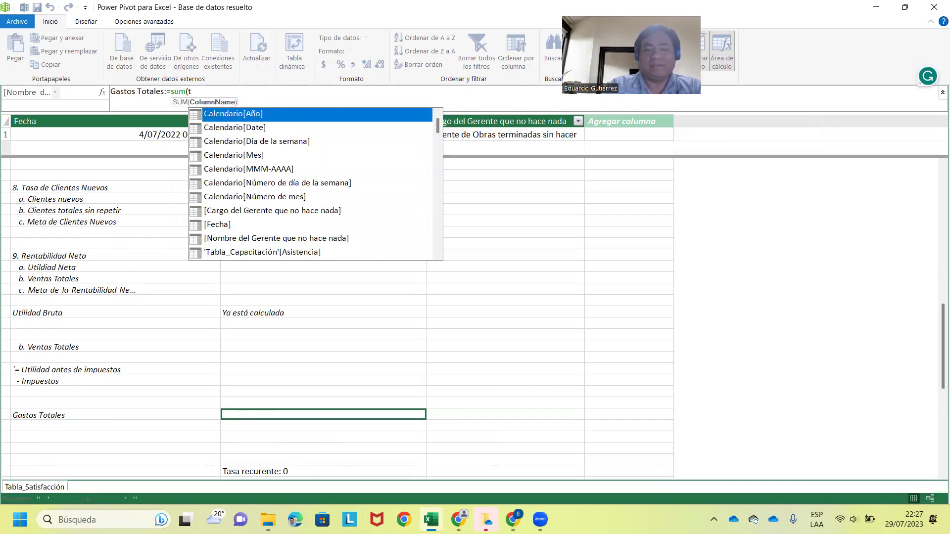
{"action": "type", "text": "abla"}
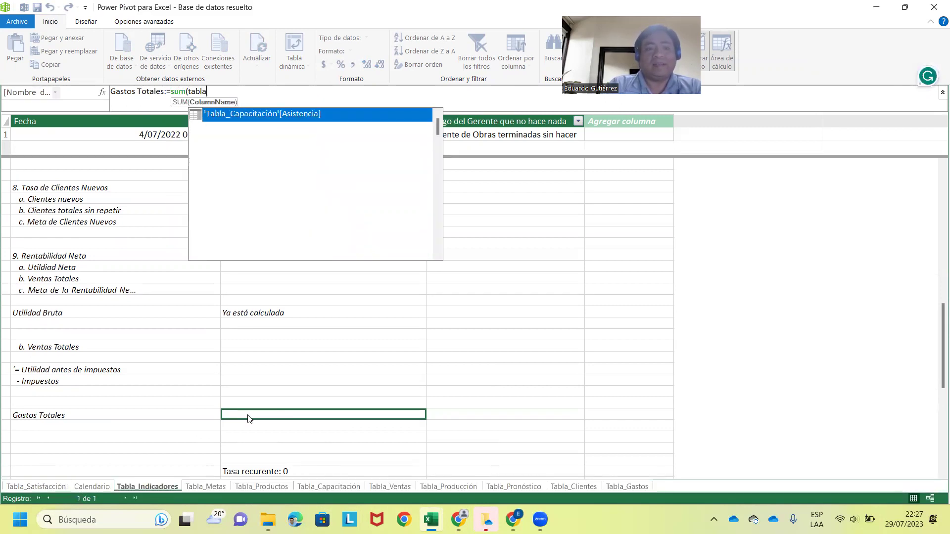
{"action": "type", "text": "_g"}
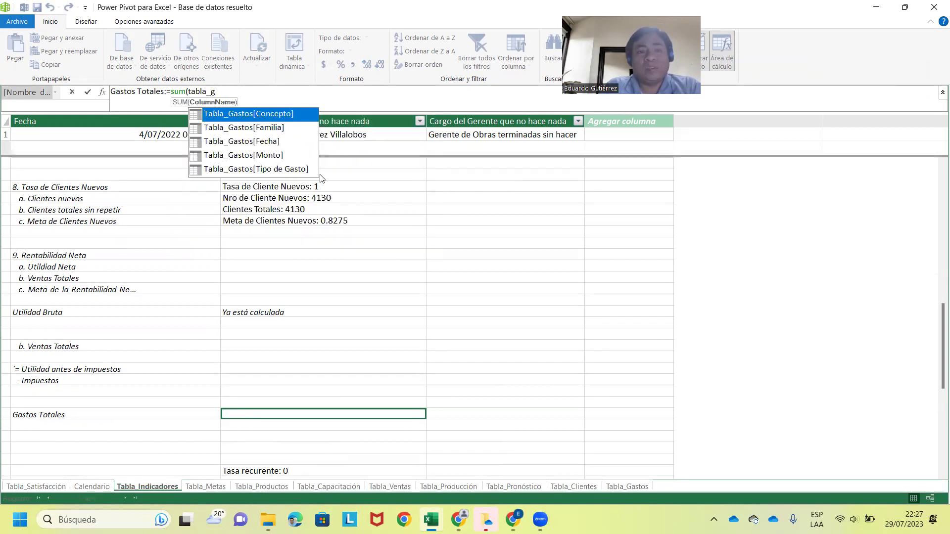
{"action": "double_click", "coordinate": [272, 155]}
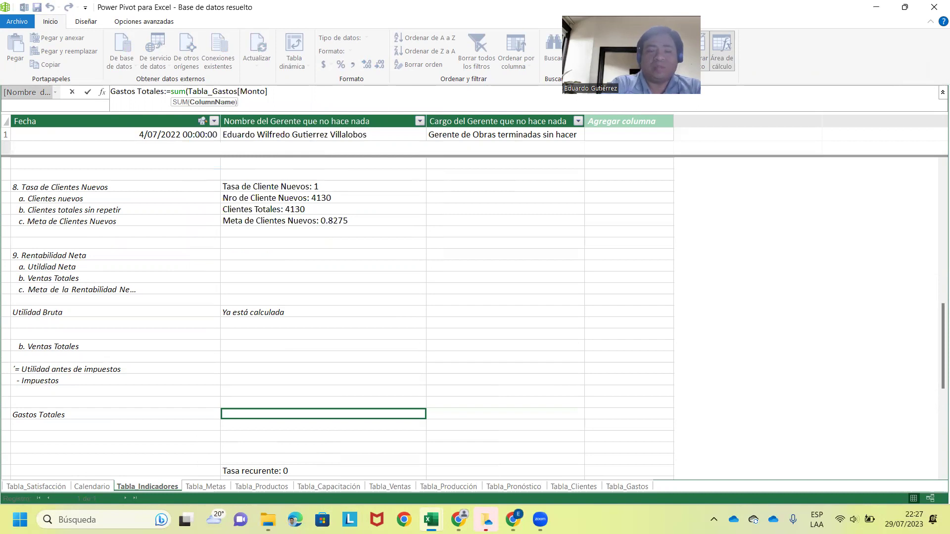
{"action": "type", "text": ")"}
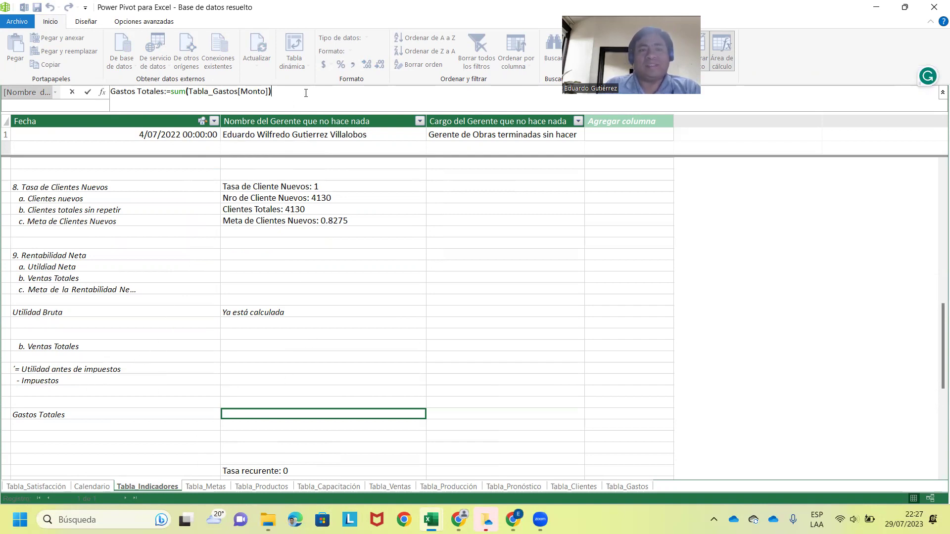
{"action": "key", "text": "Return"}
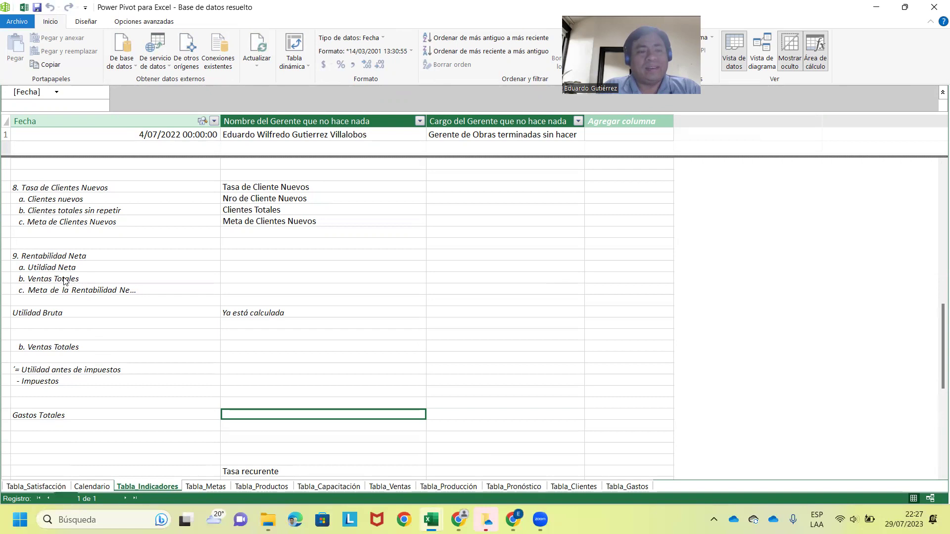
Delete the leftover b. Ventas Totales, Utilidad antes de impuestos and Impuestos labels.
{"action": "left_click", "coordinate": [78, 315]}
{"action": "left_click", "coordinate": [222, 314]}
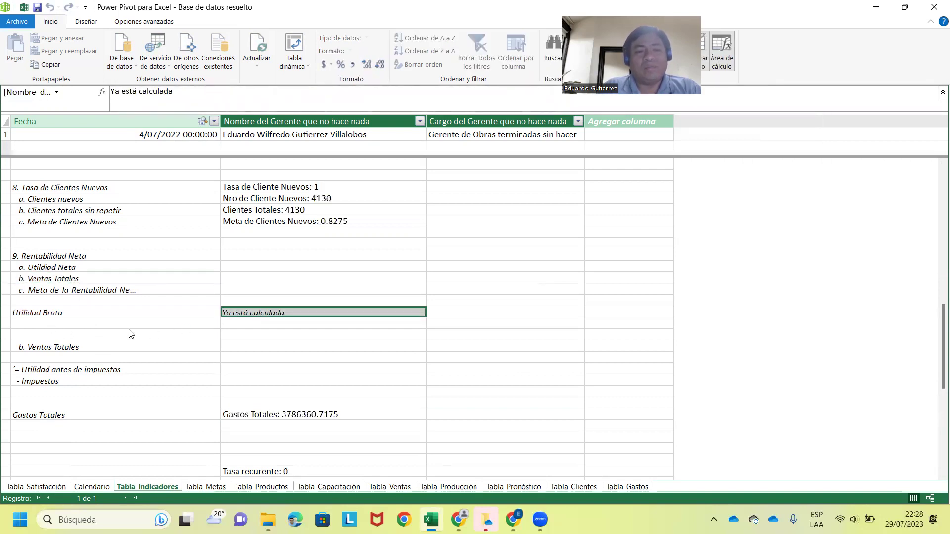
{"action": "left_click", "coordinate": [48, 349]}
{"action": "key", "text": "Delete"}
{"action": "left_click", "coordinate": [64, 371]}
{"action": "key", "text": "Delete"}
{"action": "left_click", "coordinate": [49, 381]}
{"action": "key", "text": "Delete"}
{"action": "left_click", "coordinate": [57, 416]}
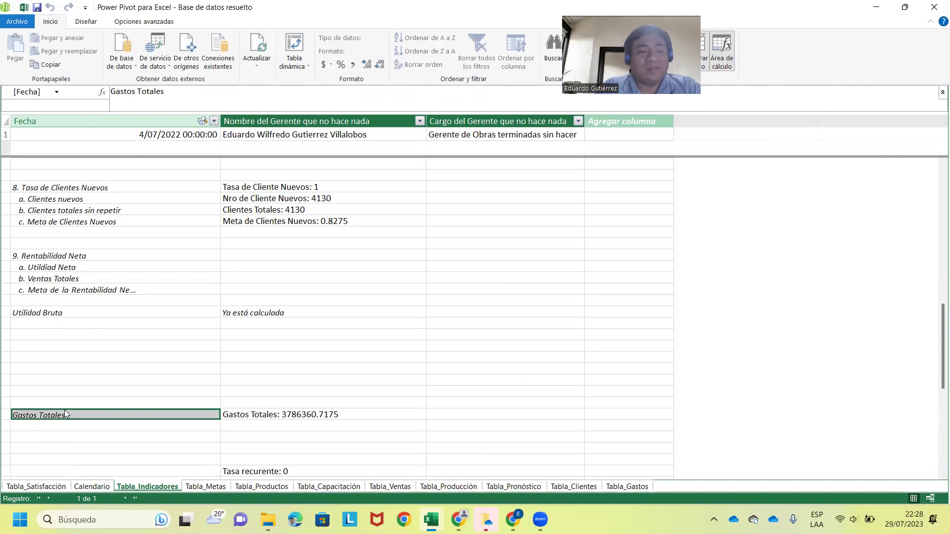
{"action": "key", "text": "ctrl+c"}
{"action": "left_click", "coordinate": [56, 324]}
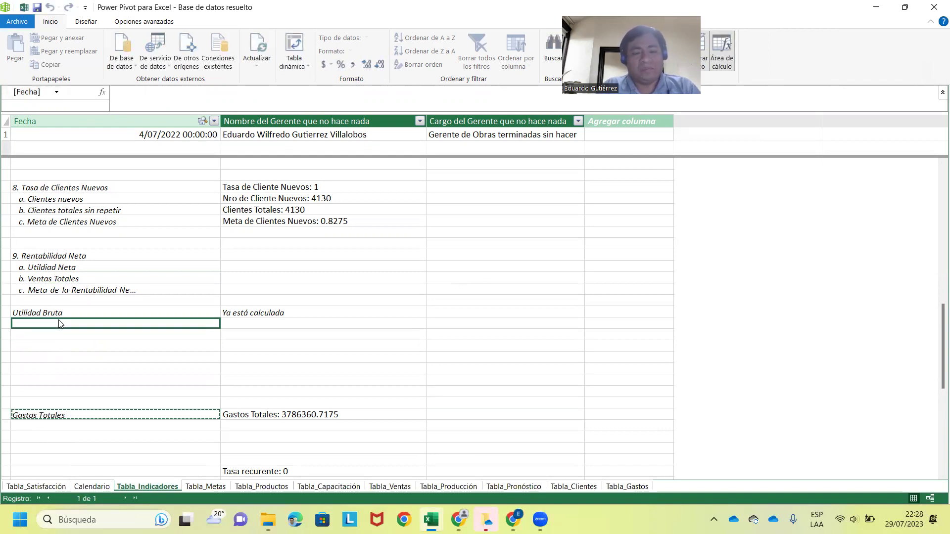
{"action": "key", "text": "ctrl+v"}
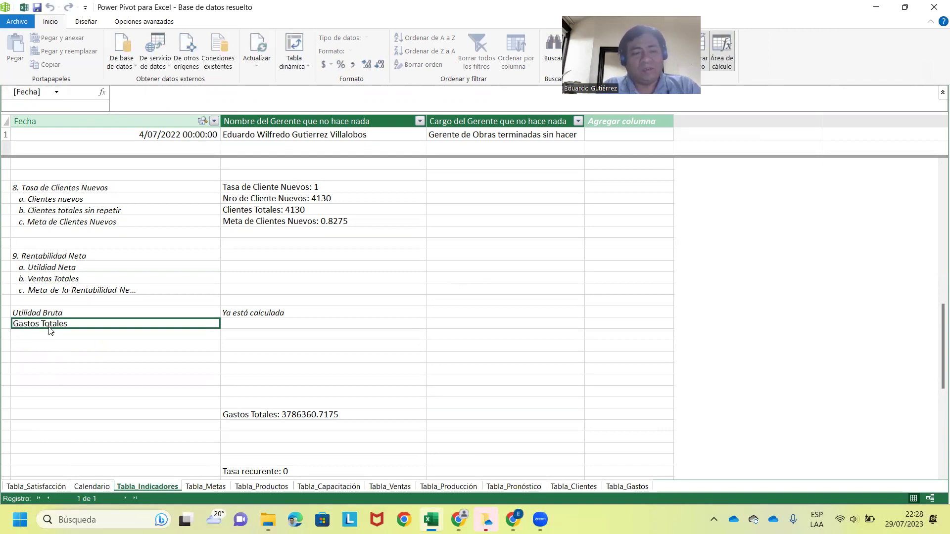
{"action": "left_click", "coordinate": [252, 417]}
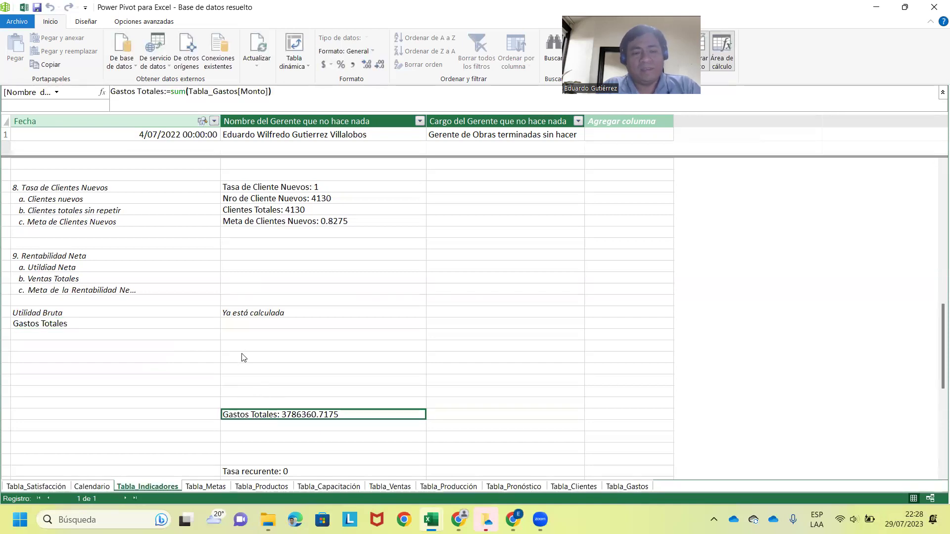
{"action": "left_click", "coordinate": [246, 328]}
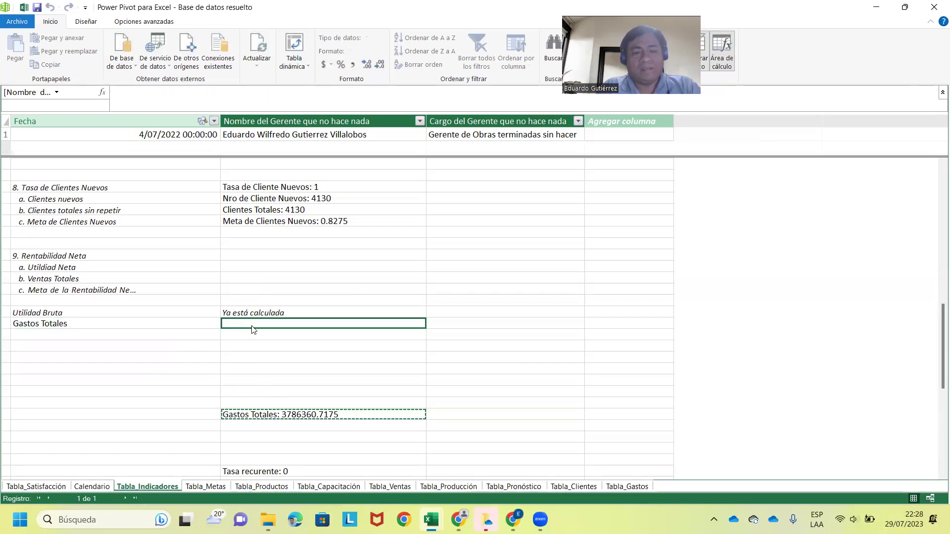
{"action": "key", "text": "ctrl+v"}
{"action": "left_click", "coordinate": [260, 359]}
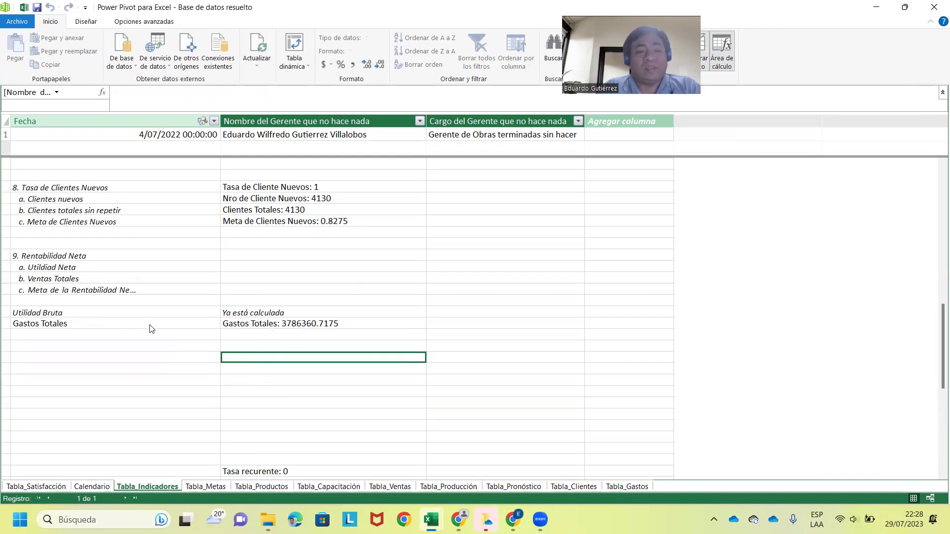
{"action": "left_click_drag", "start_coordinate": [62, 327], "coordinate": [279, 326]}
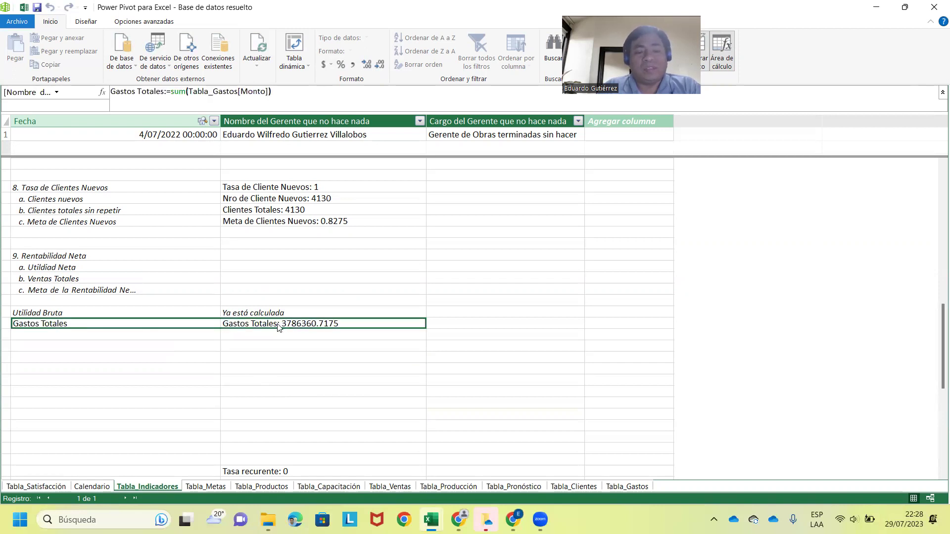
{"action": "left_click", "coordinate": [126, 328]}
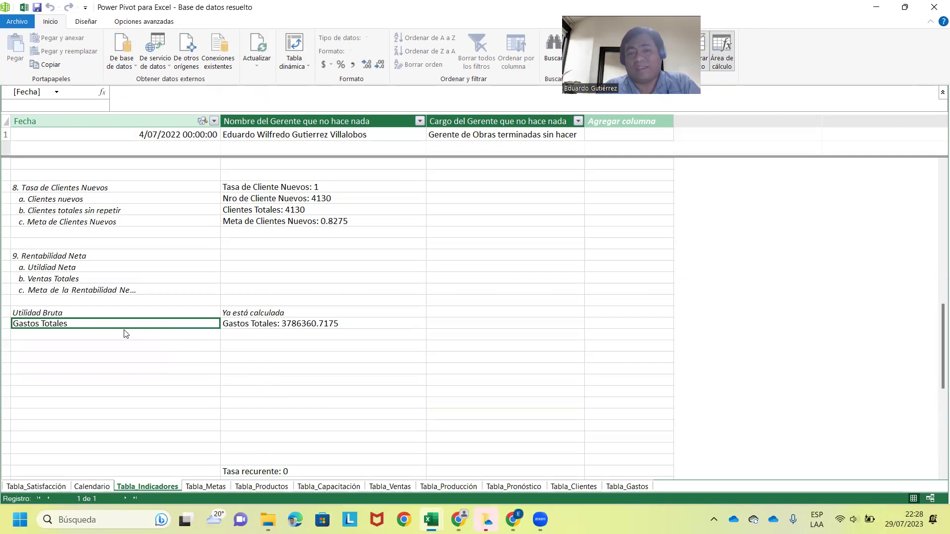
{"action": "left_click", "coordinate": [122, 339]}
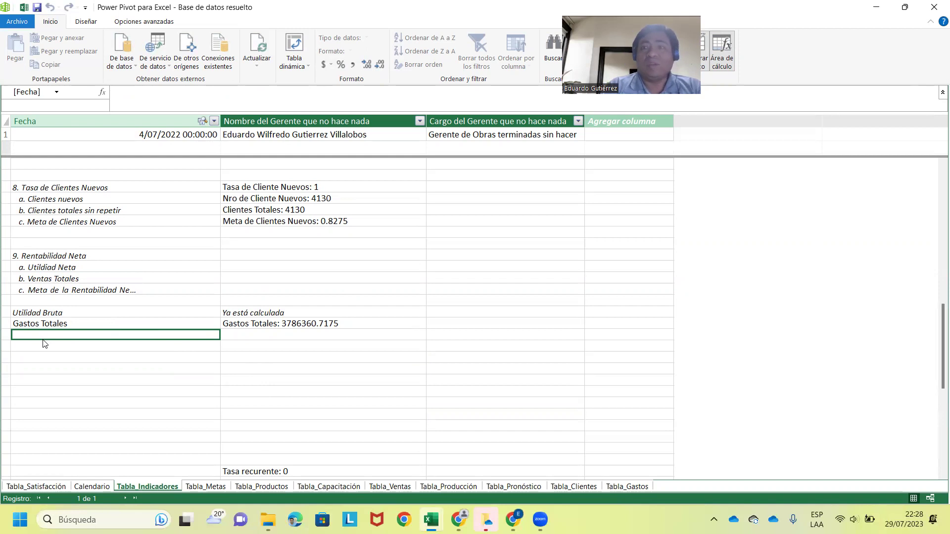
Type the label 'Utilidad antes de impuestos' in column A.
{"action": "type", "text": "Utiliad"}
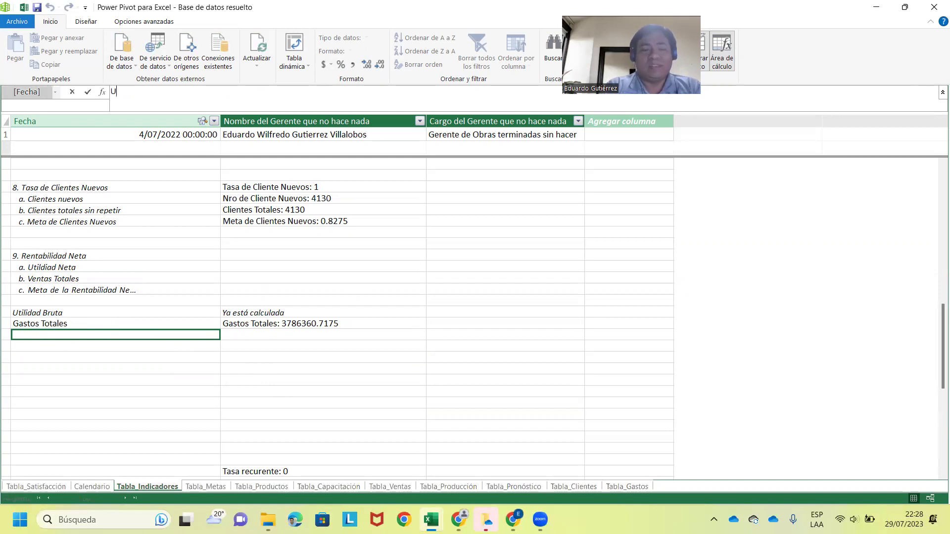
{"action": "key", "text": "BackSpace"}
{"action": "key", "text": "BackSpace"}
{"action": "key", "text": "BackSpace"}
{"action": "type", "text": "dad antes de impuestos"}
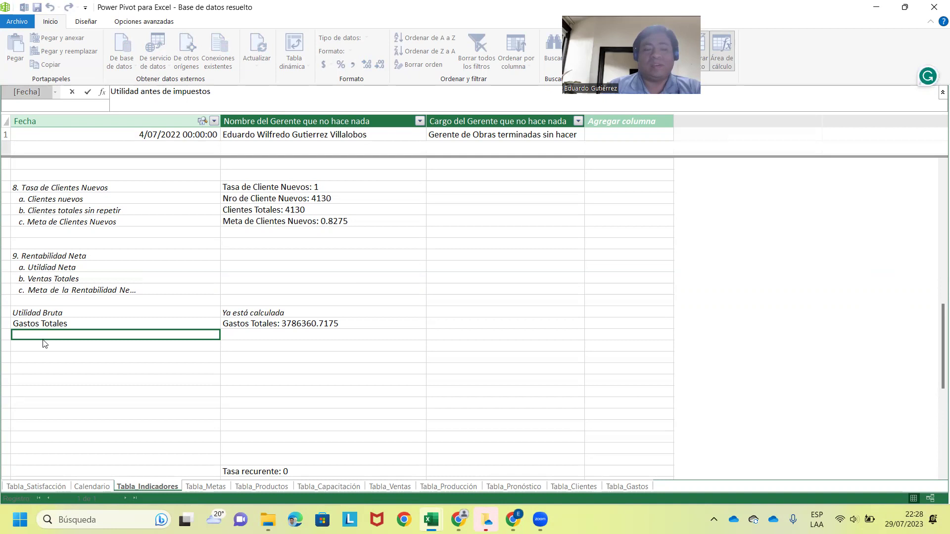
{"action": "key", "text": "Return"}
{"action": "left_click", "coordinate": [208, 438]}
{"action": "key", "text": "shift+Up"}
Add the measure Utilidad antes de impuestos:=[Utilidad Bruta]-[Gastos Totales] beside the label.
{"action": "left_click", "coordinate": [251, 336]}
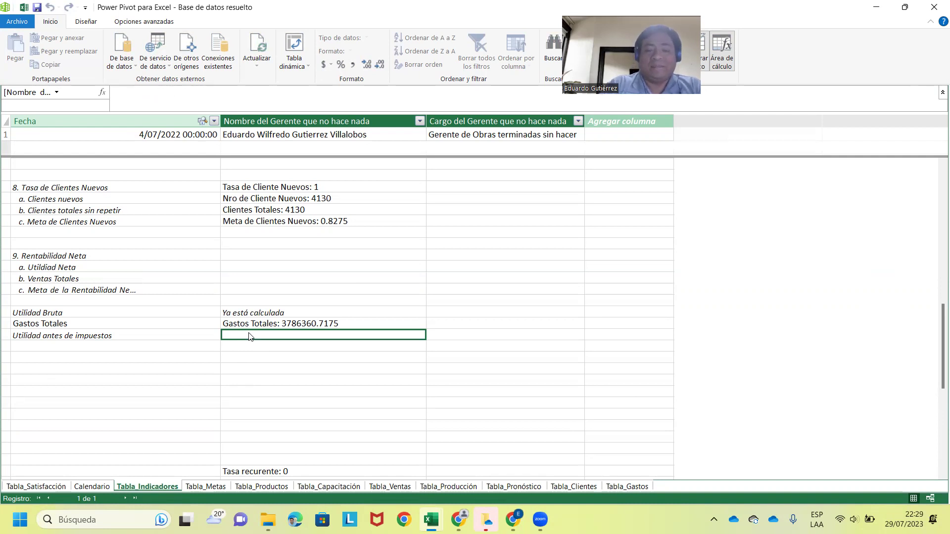
{"action": "type", "text": "U"}
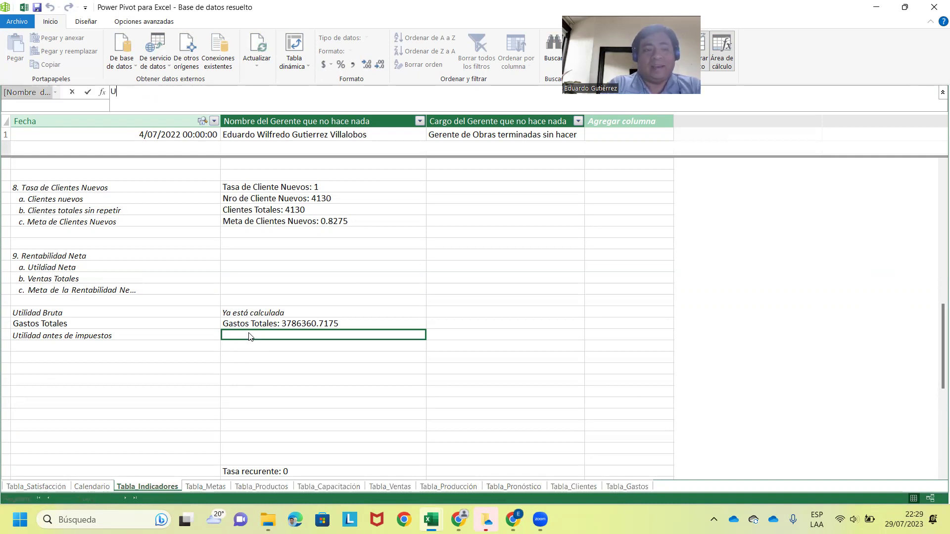
{"action": "type", "text": "tilidad antes de impuestos:="}
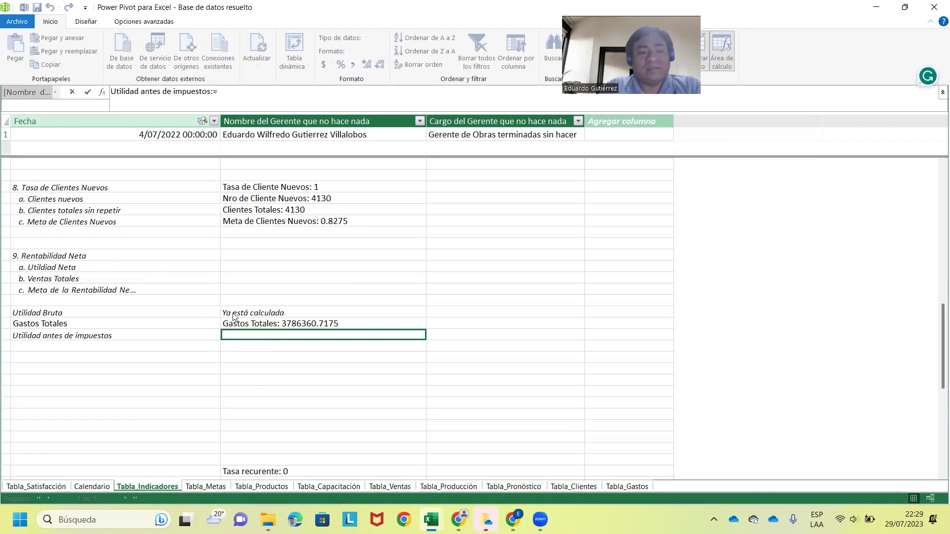
{"action": "scroll", "coordinate": [235, 317], "scroll_direction": "up", "scroll_amount": 4}
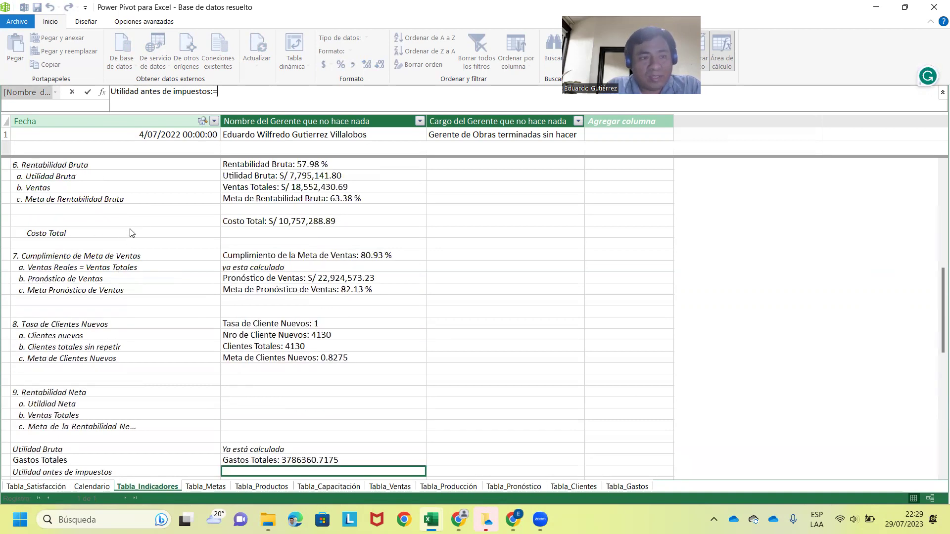
{"action": "left_click", "coordinate": [305, 176]}
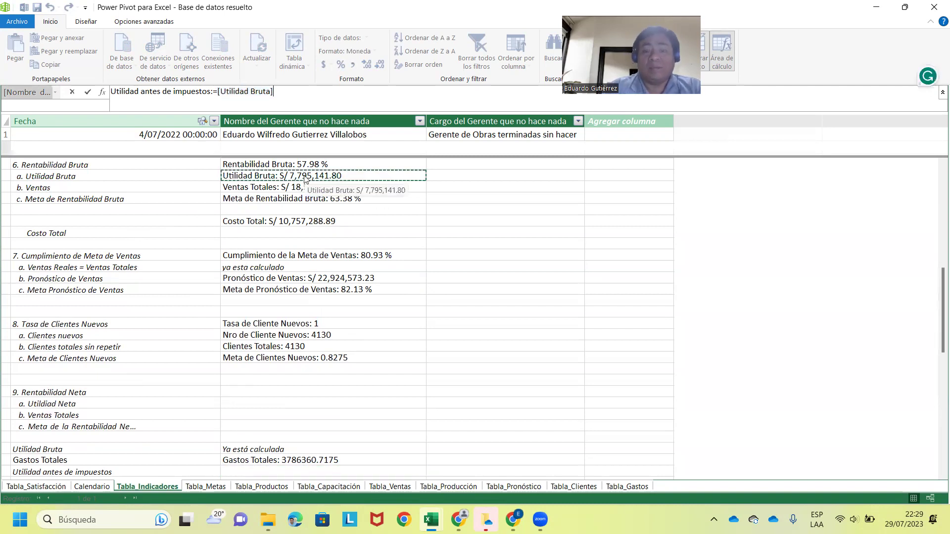
{"action": "type", "text": "-"}
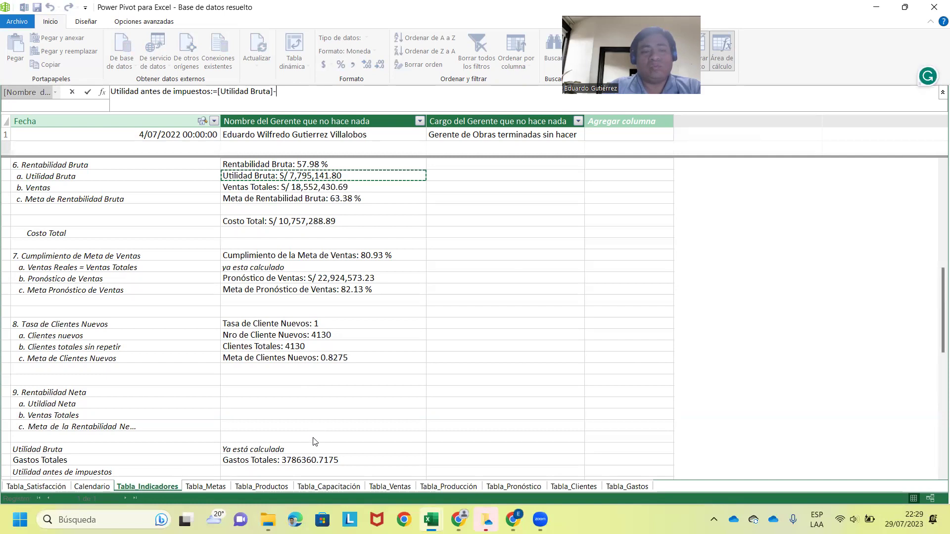
{"action": "scroll", "coordinate": [315, 430], "scroll_direction": "down", "scroll_amount": 1}
{"action": "left_click", "coordinate": [300, 426]}
{"action": "key", "text": "Return"}
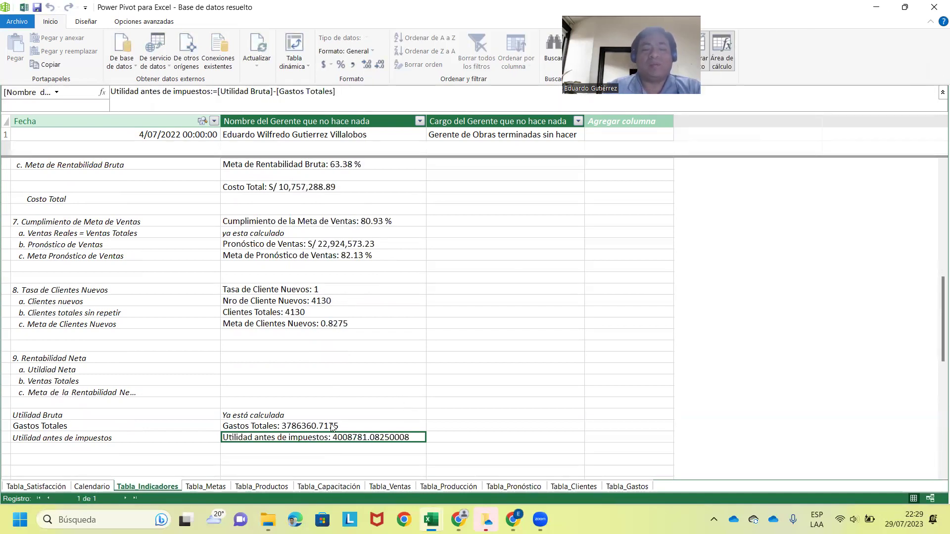
Format both Utilidad antes de impuestos and Gastos Totales as S/ soles currency.
{"action": "left_click", "coordinate": [331, 65]}
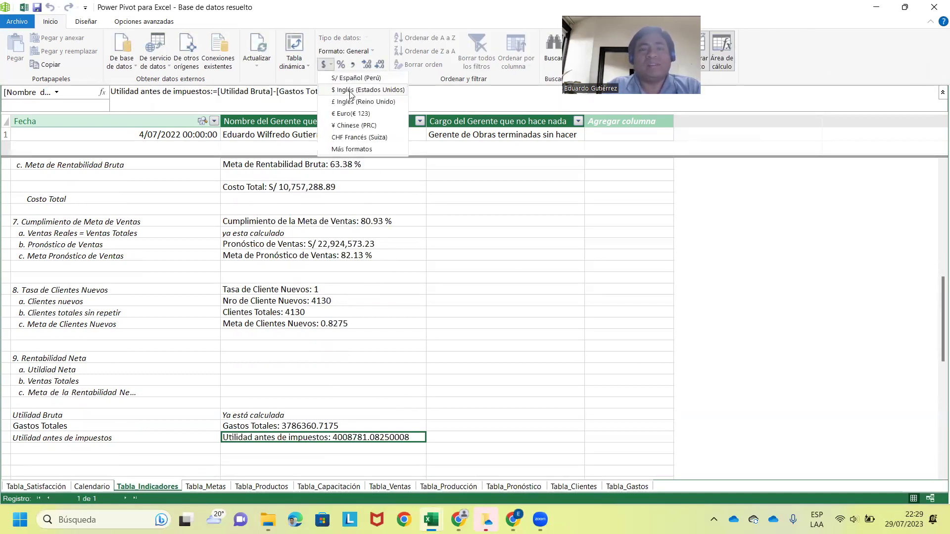
{"action": "left_click", "coordinate": [355, 84]}
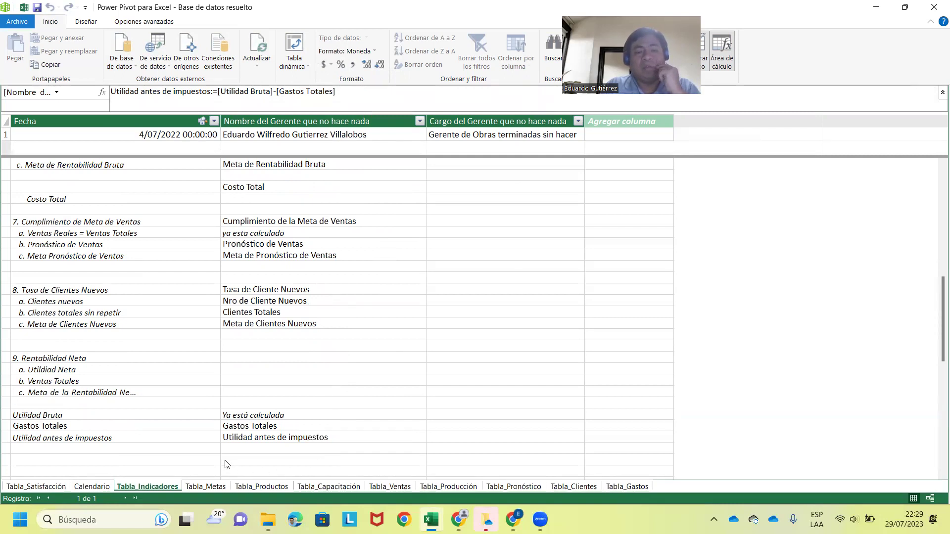
{"action": "left_click", "coordinate": [300, 424]}
{"action": "left_click", "coordinate": [332, 65]}
{"action": "left_click", "coordinate": [335, 85]}
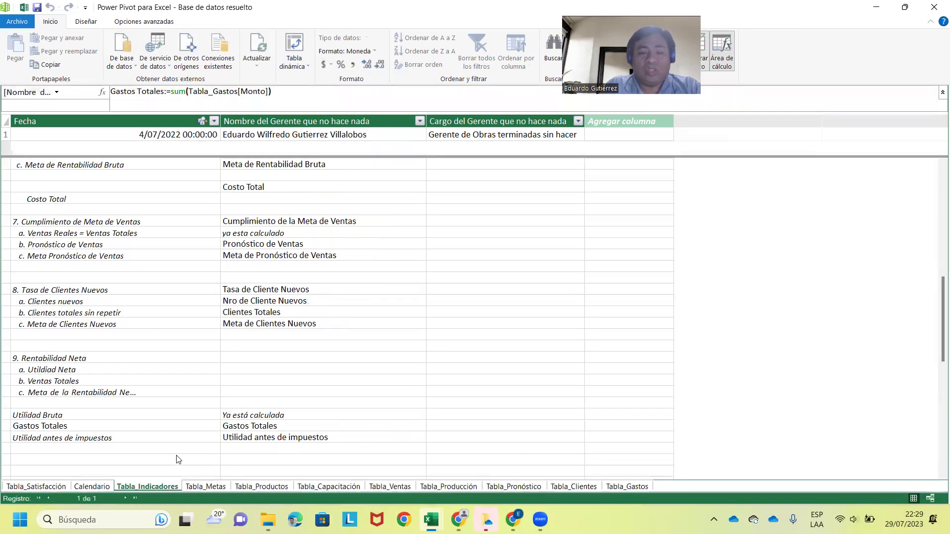
Enter the label 'Impuestos 29.5%' below Utilidad antes de impuestos.
{"action": "left_click", "coordinate": [114, 450]}
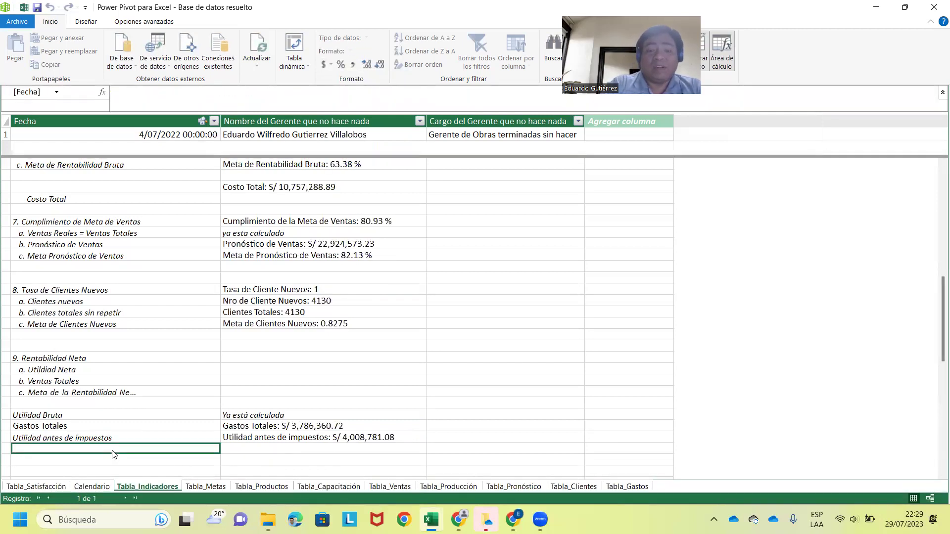
{"action": "type", "text": "IMpues"}
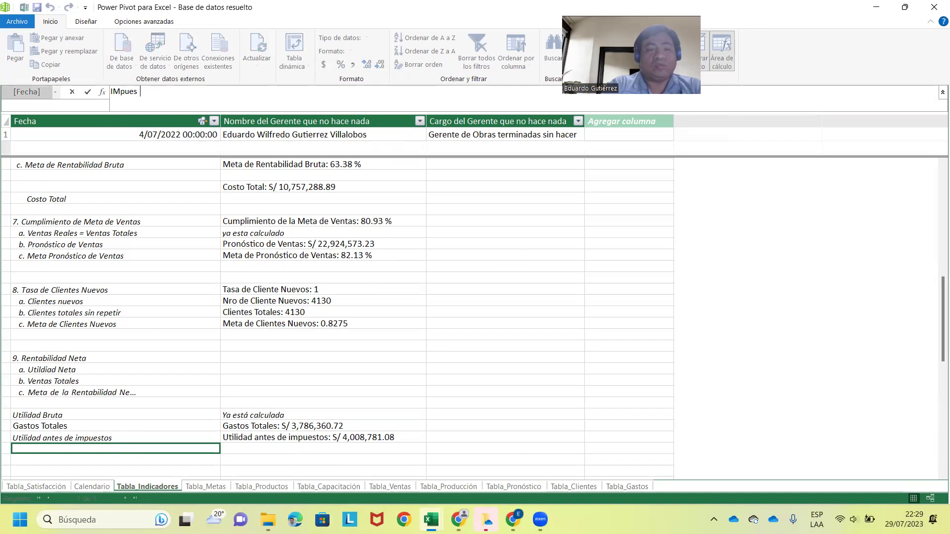
{"action": "type", "text": "tos"}
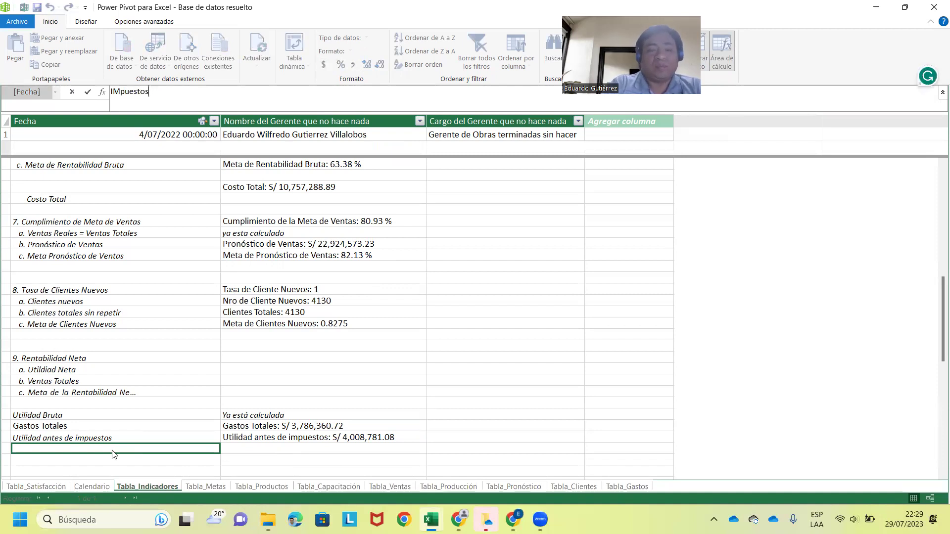
{"action": "key", "text": "BackSpace"}
{"action": "key", "text": "BackSpace"}
{"action": "key", "text": "BackSpace"}
{"action": "key", "text": "BackSpace"}
{"action": "key", "text": "BackSpace"}
{"action": "key", "text": "BackSpace"}
{"action": "type", "text": "Impuestos 2"}
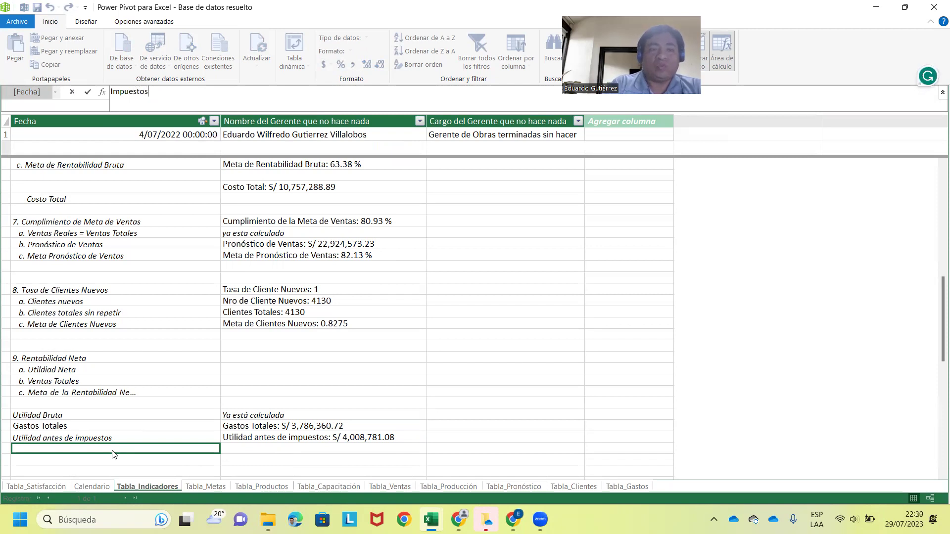
{"action": "type", "text": "9.5%"}
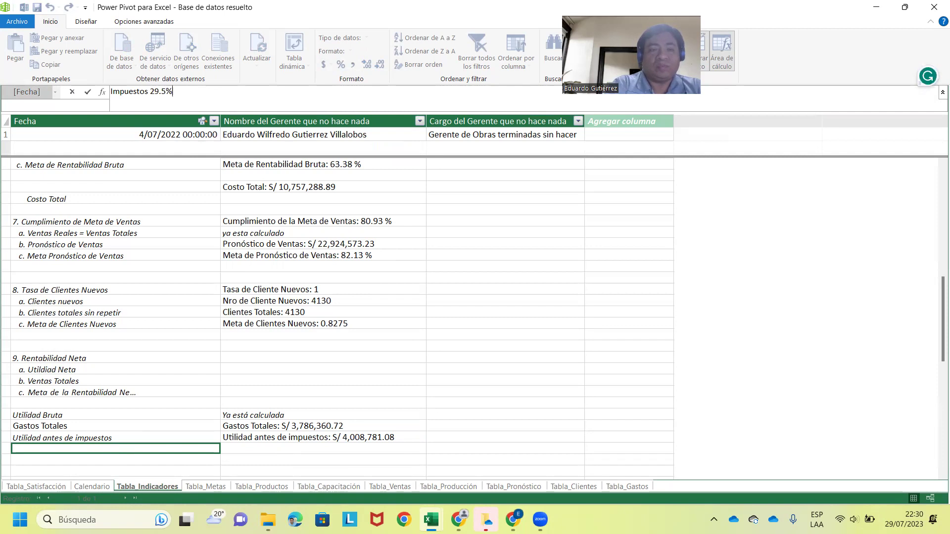
{"action": "key", "text": "Return"}
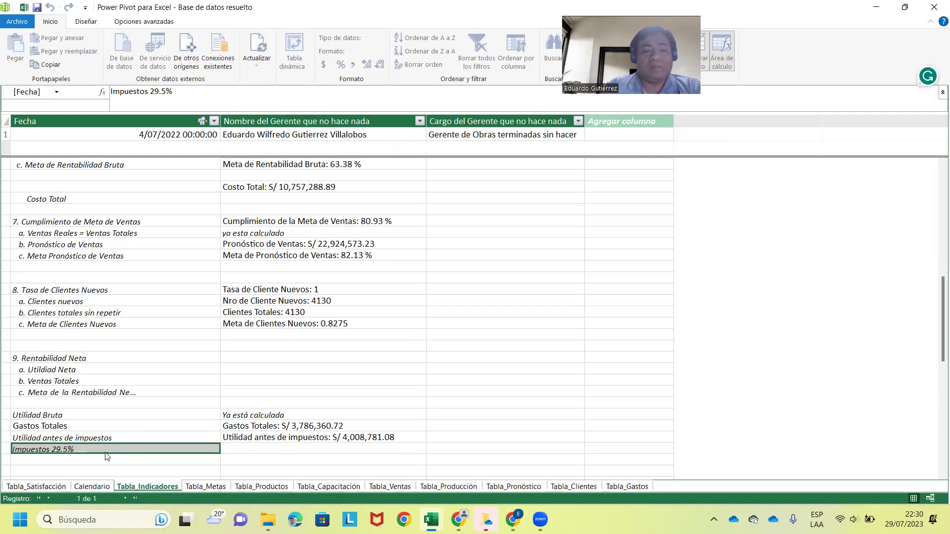
Add the measure Impuestos:=[Utilidad antes de impuestos]*0.295 beside the label.
{"action": "scroll", "coordinate": [208, 430], "scroll_direction": "down", "scroll_amount": 1}
{"action": "left_click", "coordinate": [234, 418]}
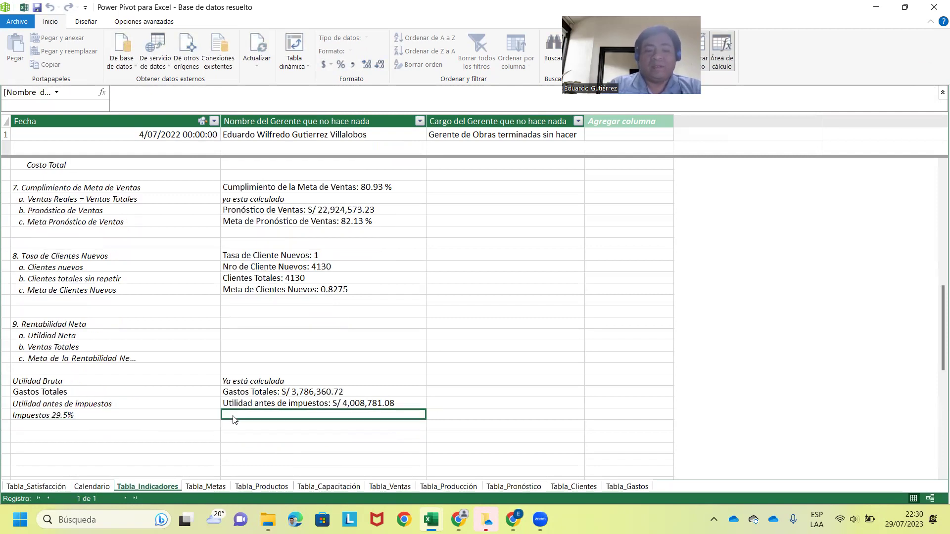
{"action": "type", "text": "Impuestos:="}
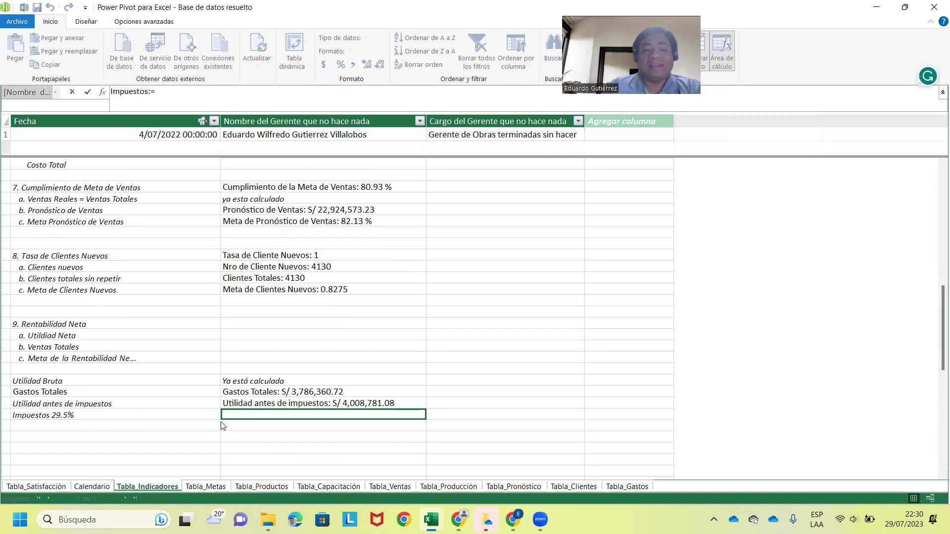
{"action": "left_click", "coordinate": [388, 404]}
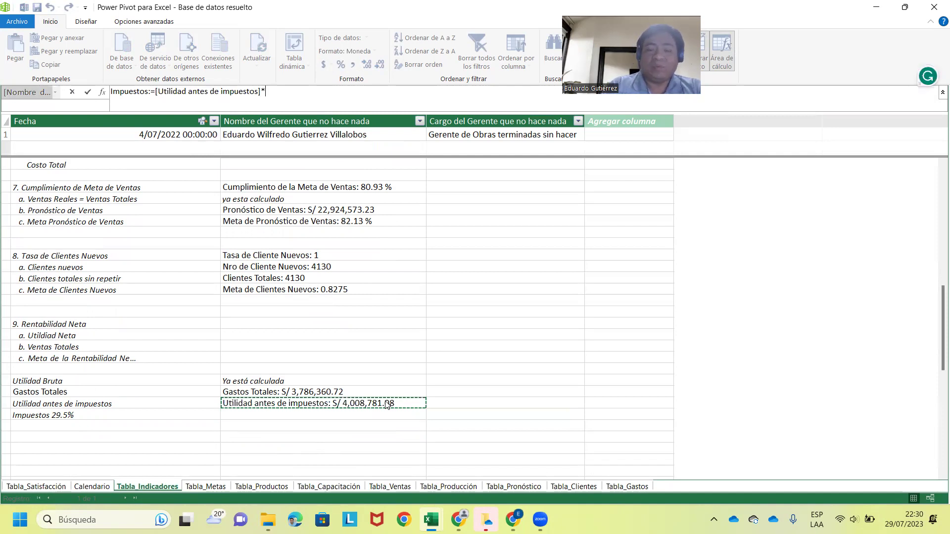
{"action": "type", "text": "0"}
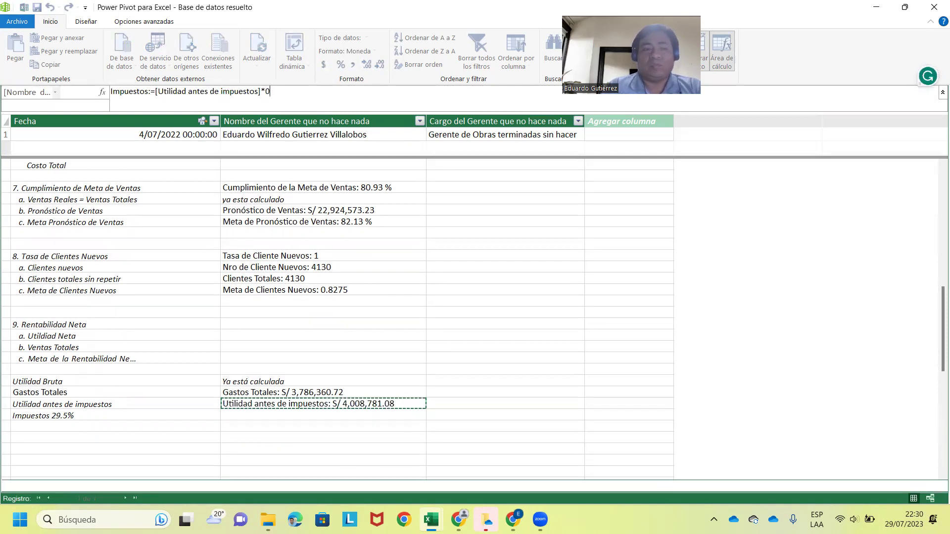
{"action": "type", "text": "."}
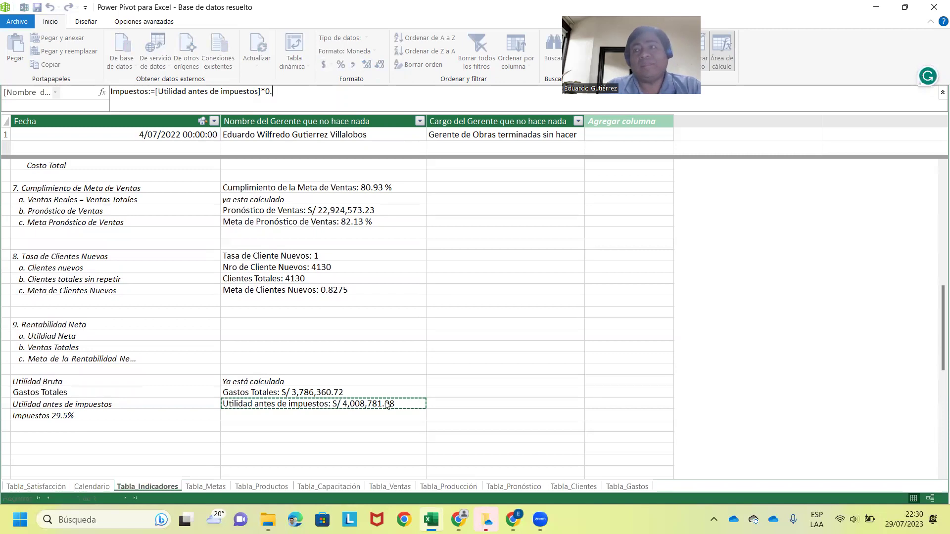
{"action": "type", "text": "29"}
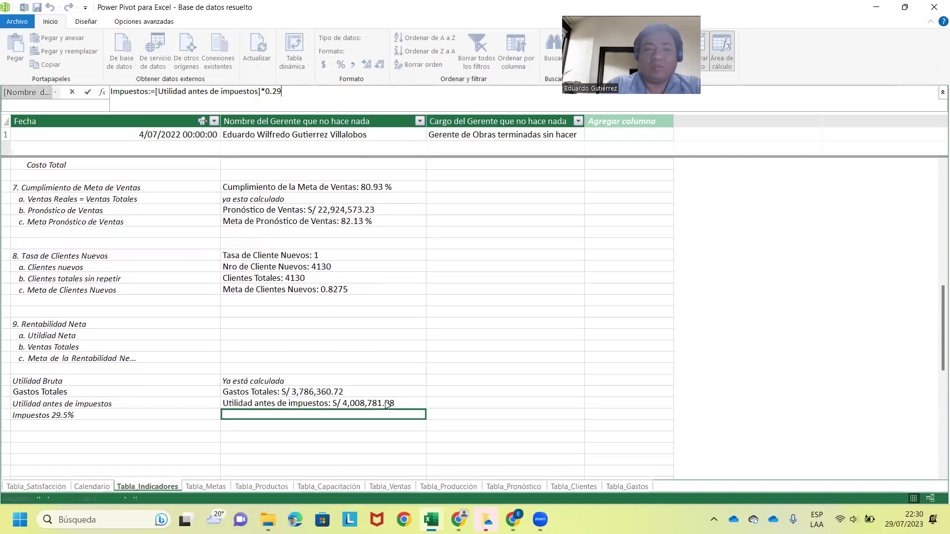
{"action": "type", "text": "5"}
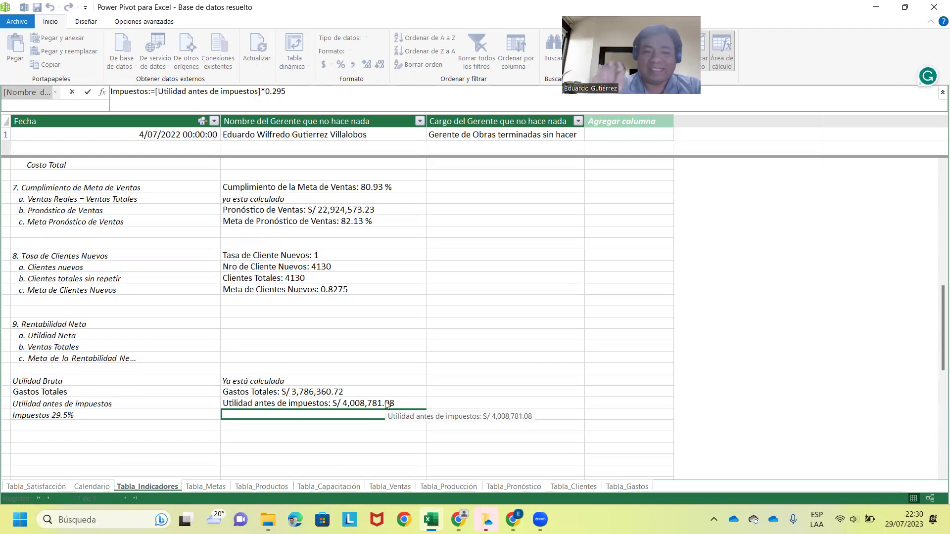
{"action": "key", "text": "Return"}
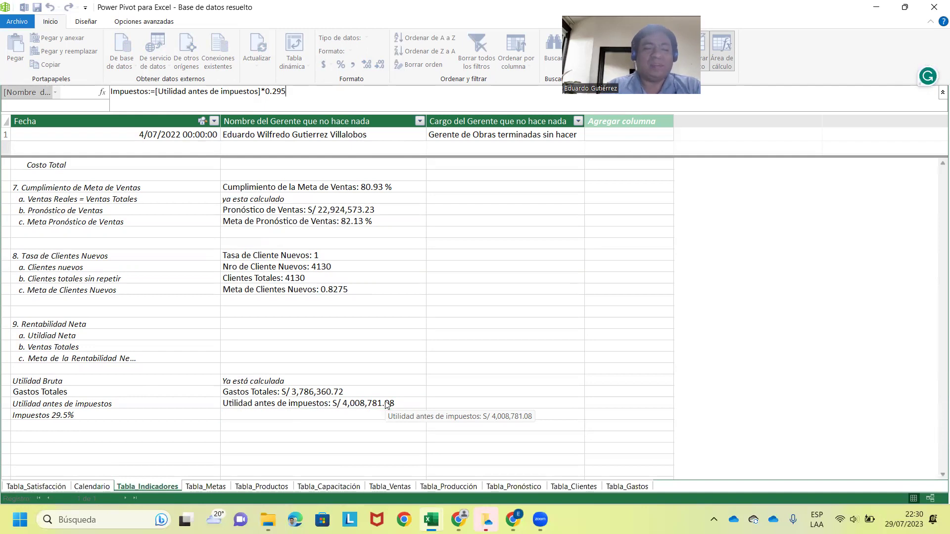
{"action": "key", "text": "Return"}
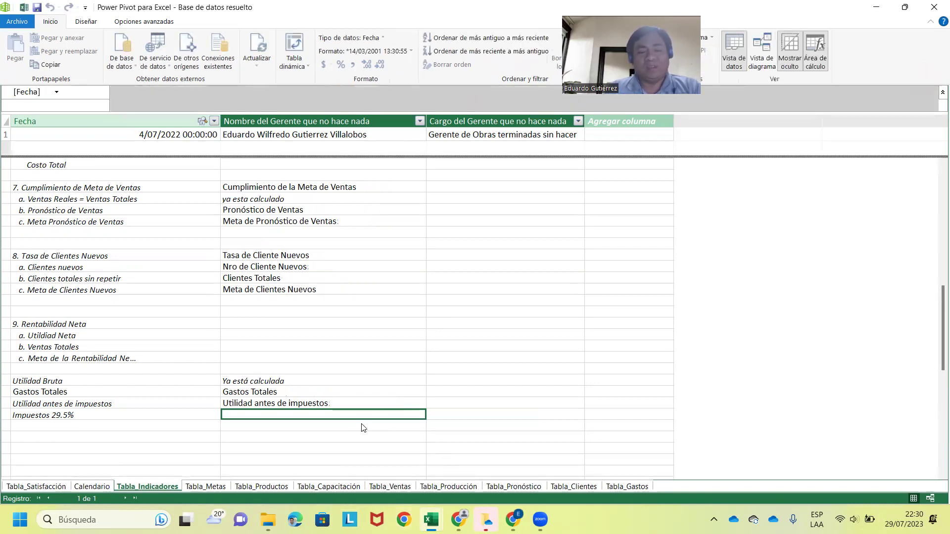
Format the Impuestos measure as Peruvian soles currency, showing S/ 1,182,590.42.
{"action": "left_click", "coordinate": [280, 438]}
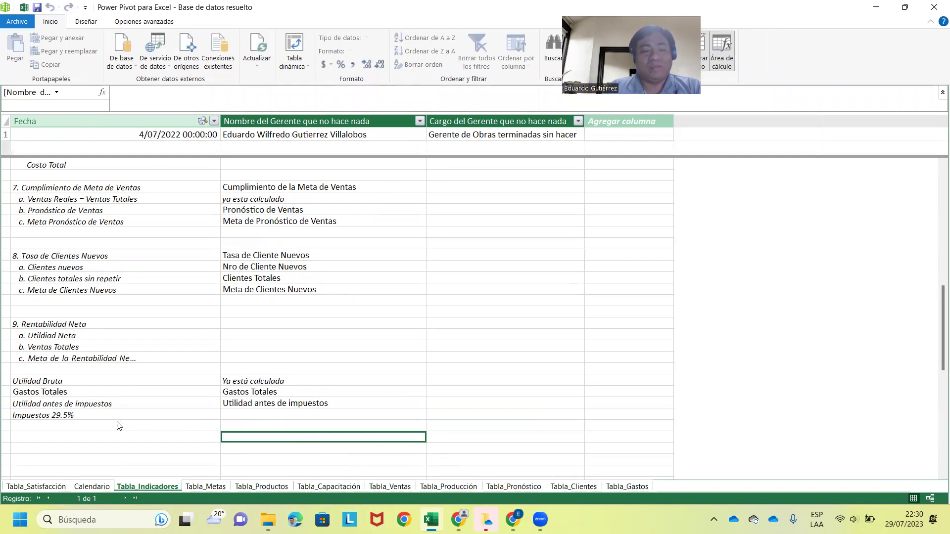
{"action": "left_click", "coordinate": [247, 419]}
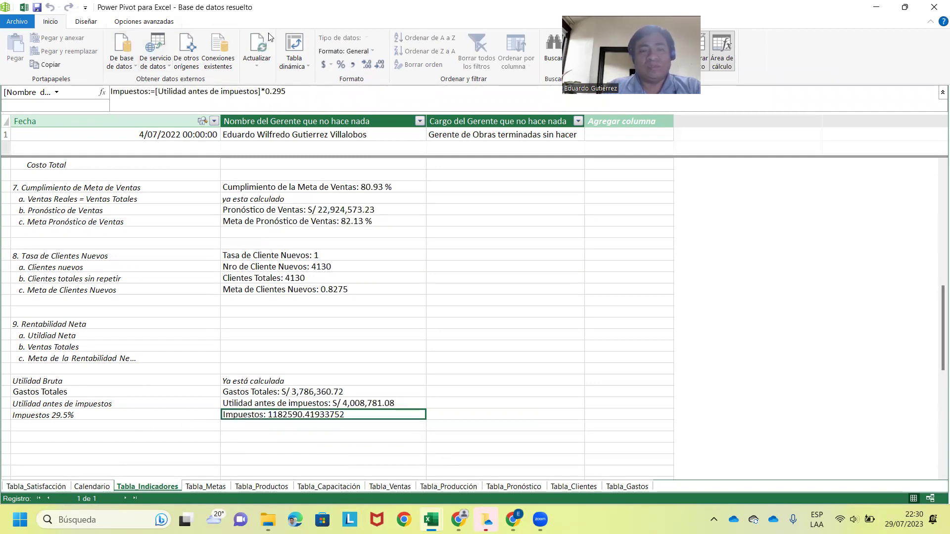
{"action": "left_click", "coordinate": [330, 65]}
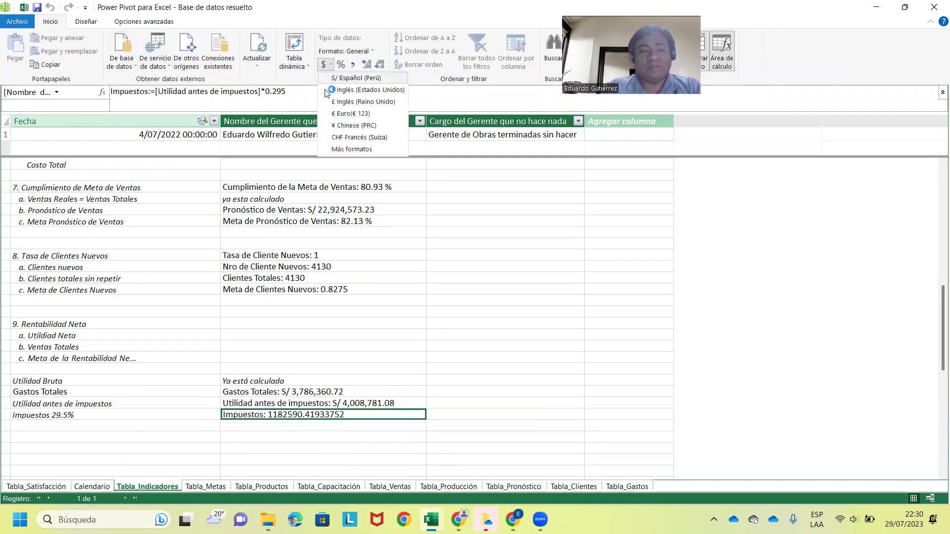
{"action": "left_click", "coordinate": [340, 79]}
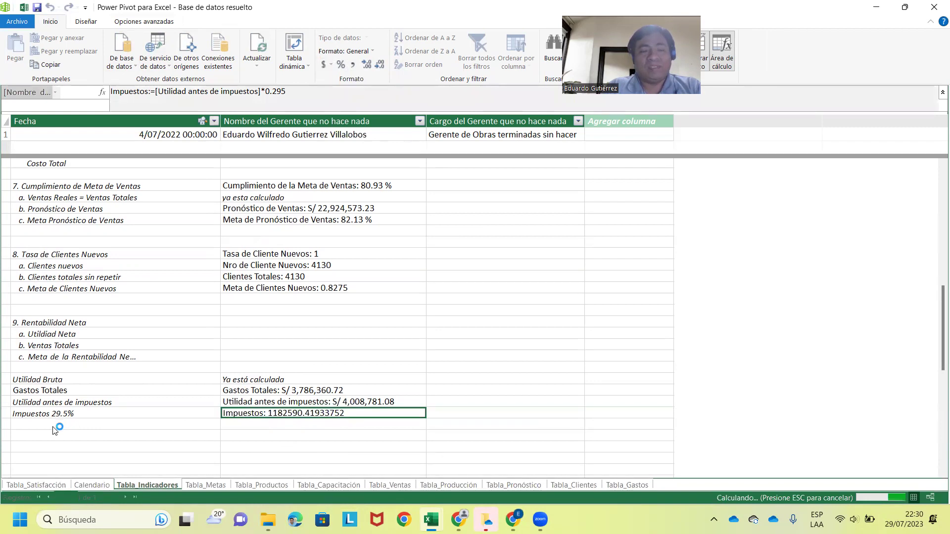
{"action": "left_click", "coordinate": [55, 427]}
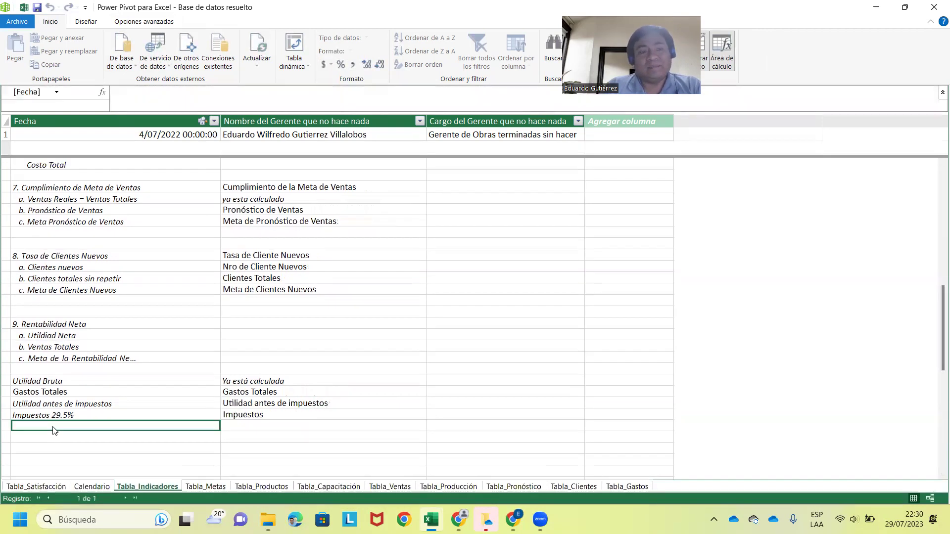
{"action": "type", "text": "U"}
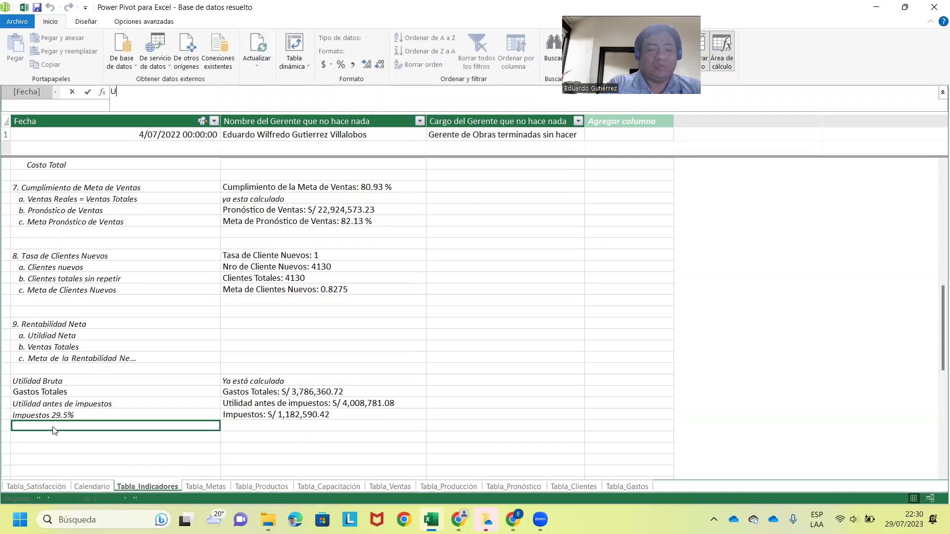
{"action": "type", "text": "t"}
{"action": "key", "text": "Escape"}
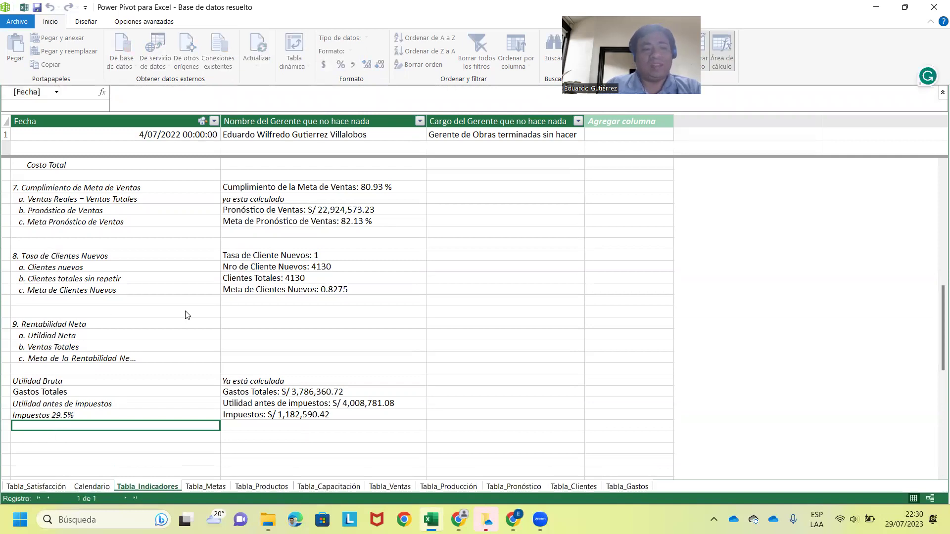
Add Utildiad Neta:=[Utilidad antes de impuestos]-[Impuestos] and format it as S/ soles currency.
{"action": "left_click", "coordinate": [252, 339]}
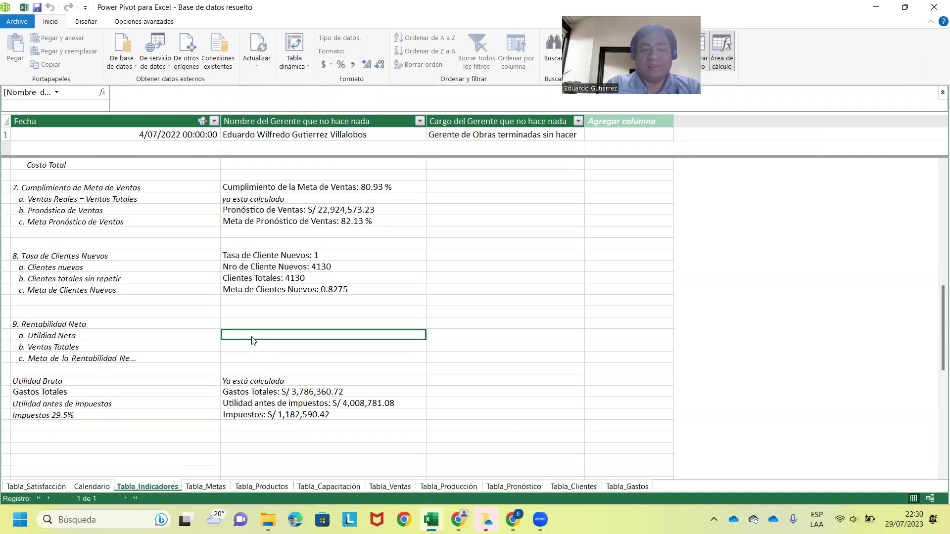
{"action": "type", "text": "Utildiad Ne"}
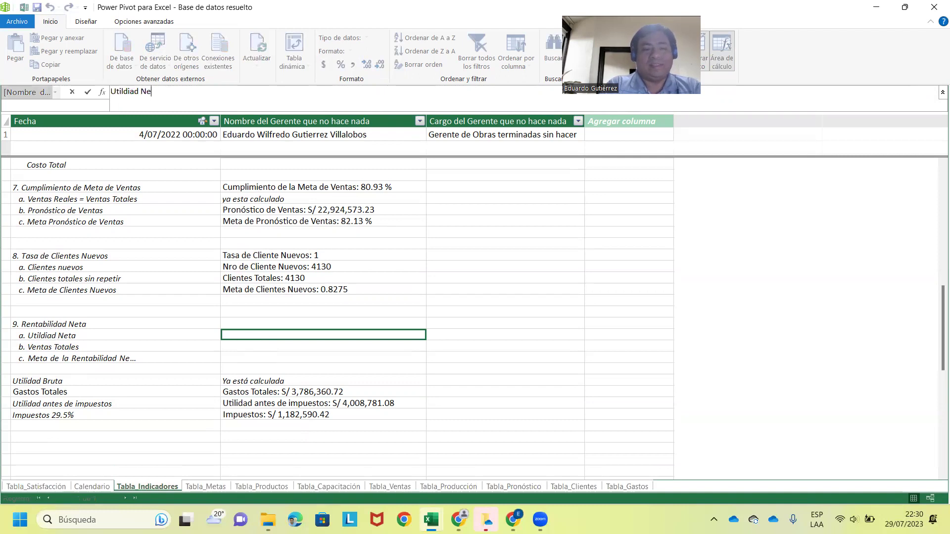
{"action": "type", "text": "ta:="}
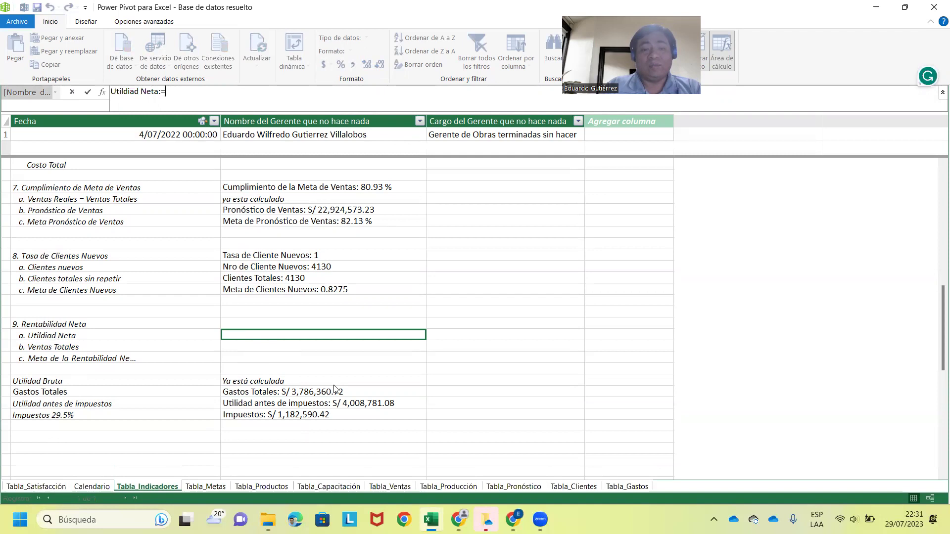
{"action": "left_click", "coordinate": [350, 405]}
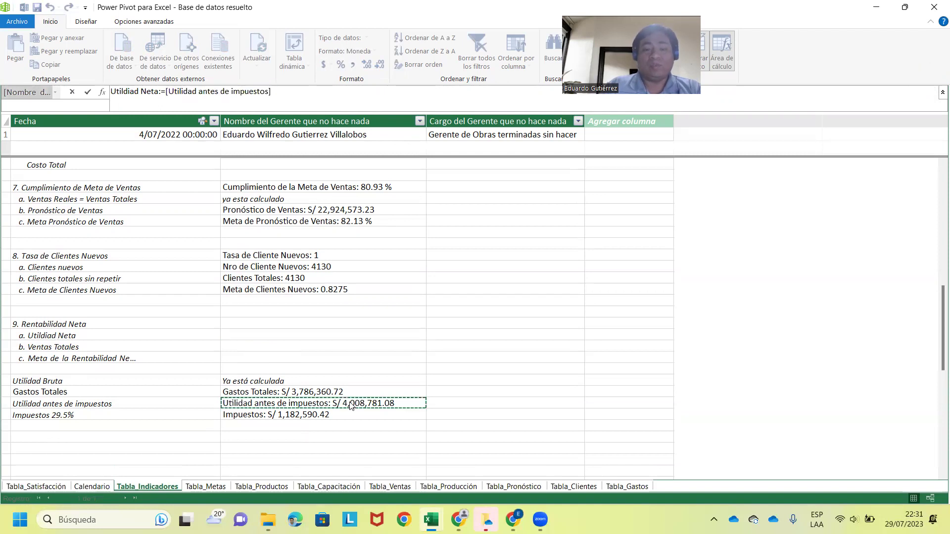
{"action": "left_click", "coordinate": [323, 415]}
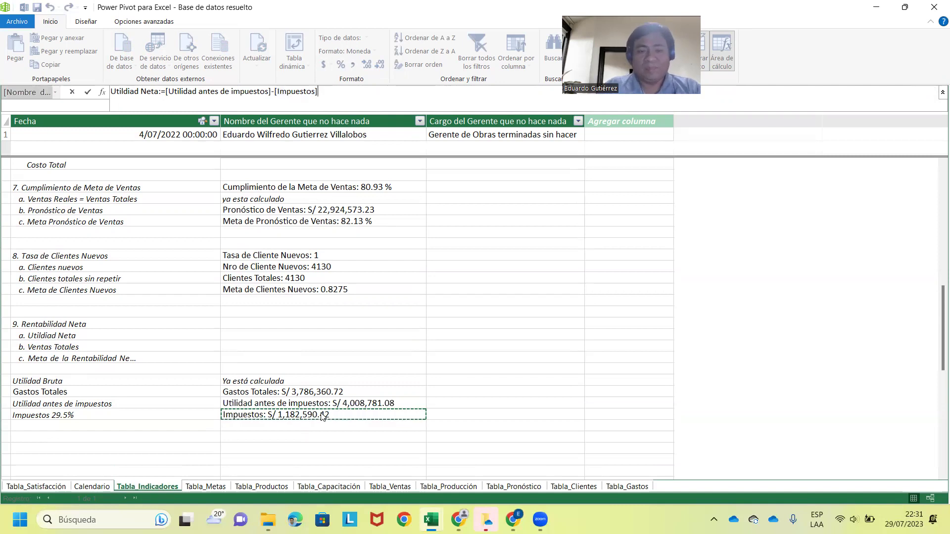
{"action": "key", "text": "Return"}
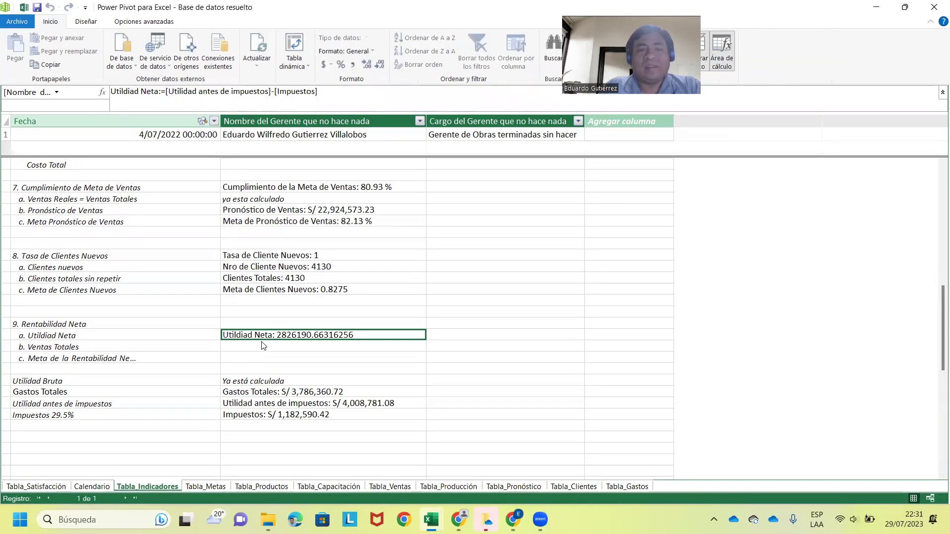
{"action": "left_click", "coordinate": [328, 65]}
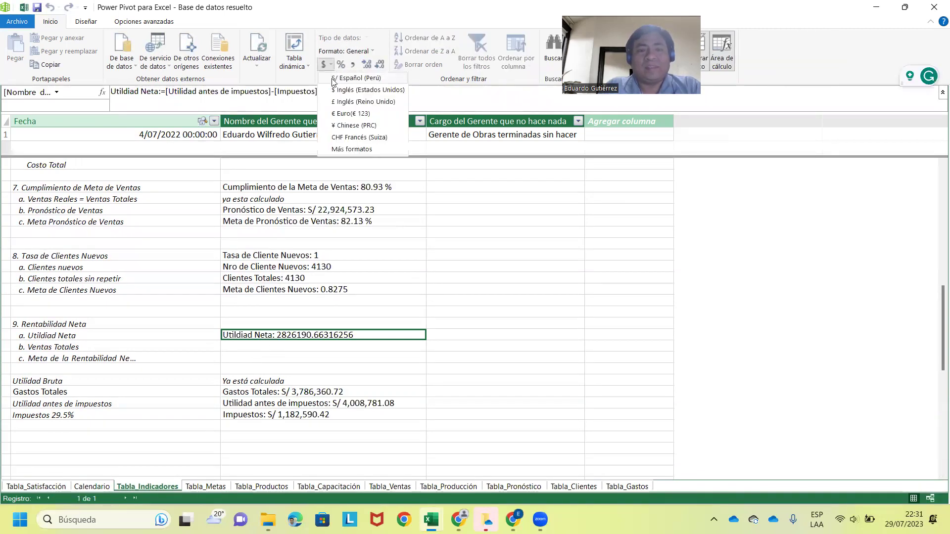
{"action": "left_click", "coordinate": [226, 366]}
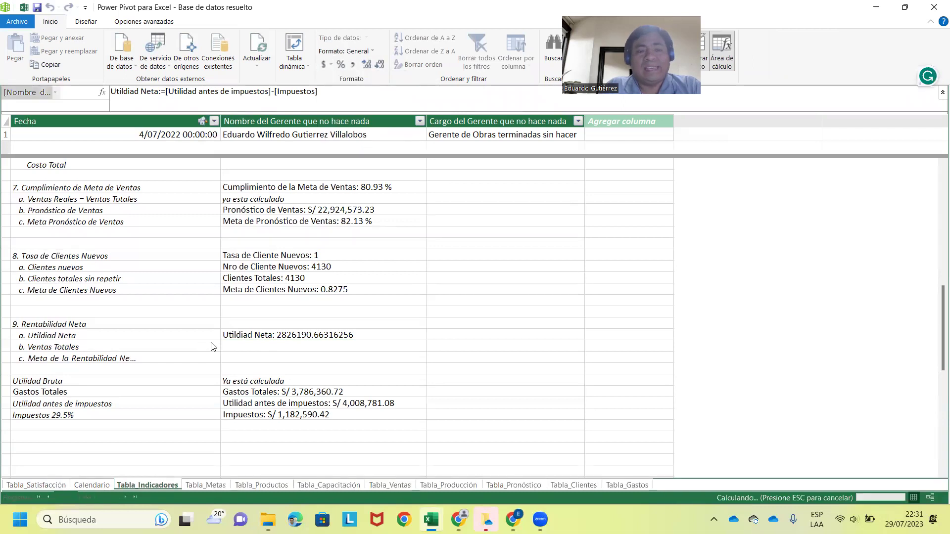
Enter the note 'Ya está calculado' beside the b. Ventas Totales label.
{"action": "left_click", "coordinate": [258, 348]}
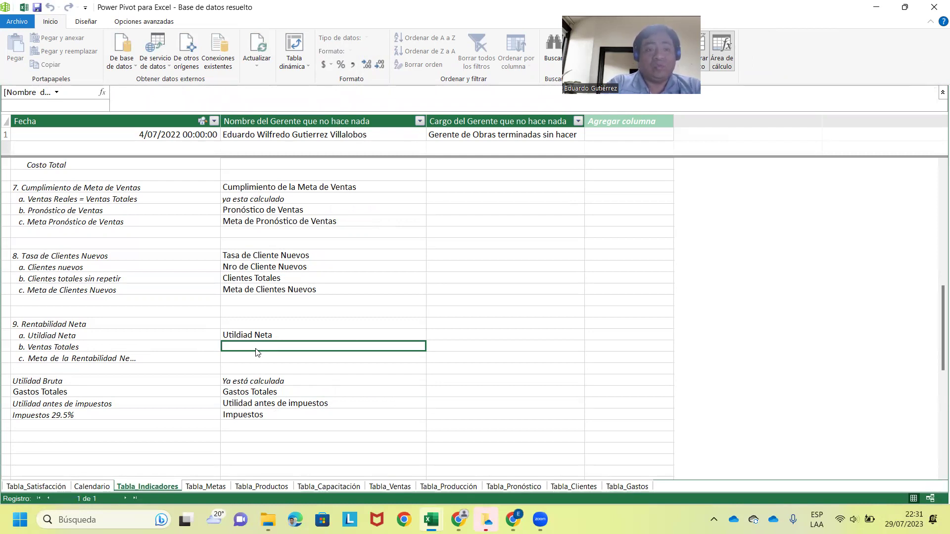
{"action": "type", "text": "lado"}
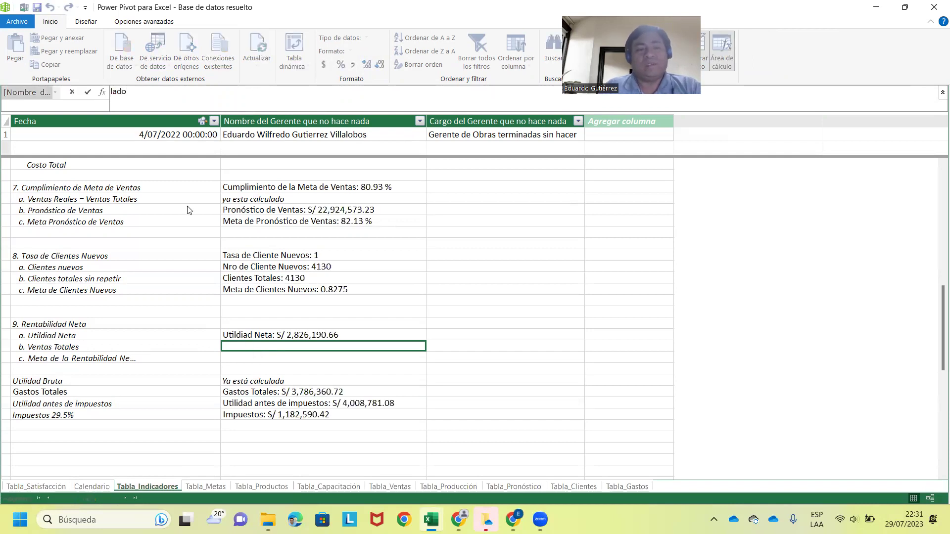
{"action": "double_click", "coordinate": [126, 93]}
{"action": "type", "text": "Ya está calcu"}
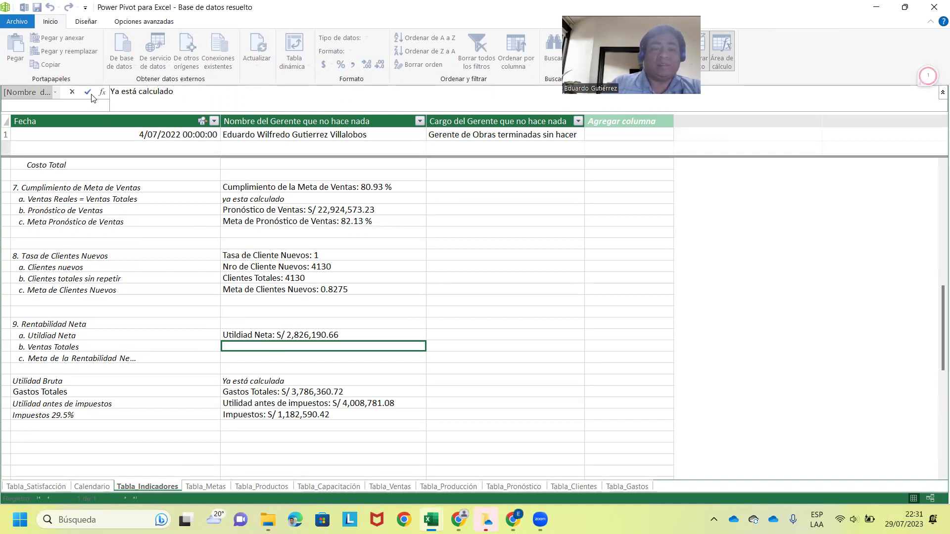
{"action": "key", "text": "Return"}
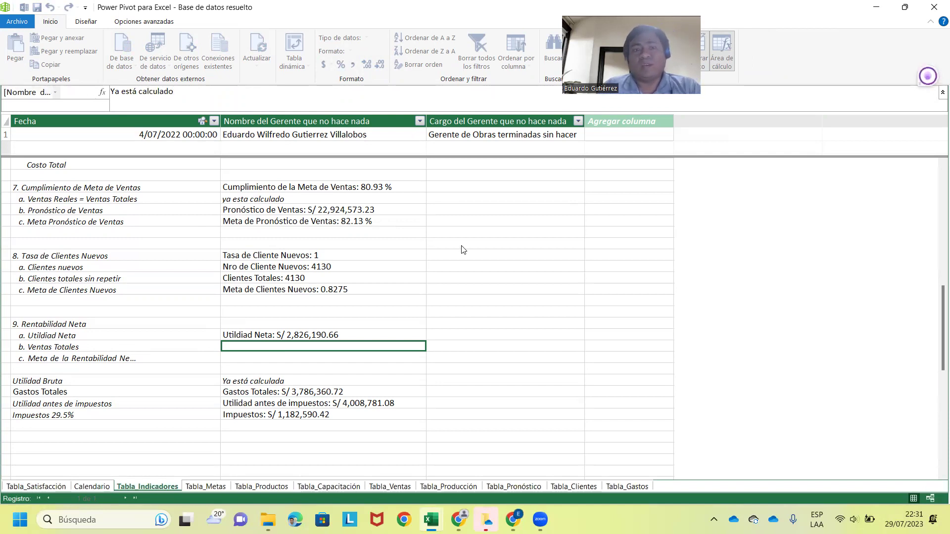
{"action": "left_click", "coordinate": [462, 246]}
{"action": "scroll", "coordinate": [262, 254], "scroll_direction": "up", "scroll_amount": 3}
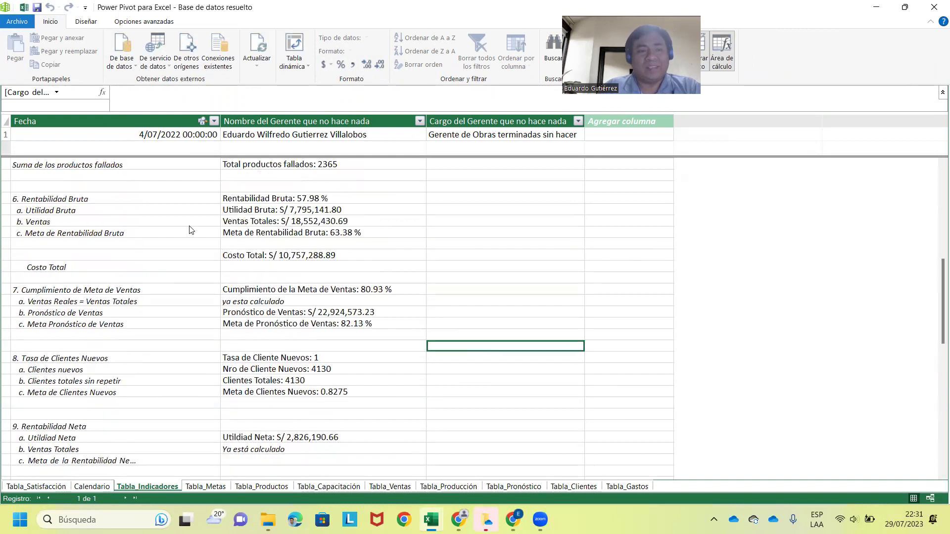
{"action": "scroll", "coordinate": [220, 235], "scroll_direction": "up", "scroll_amount": 1}
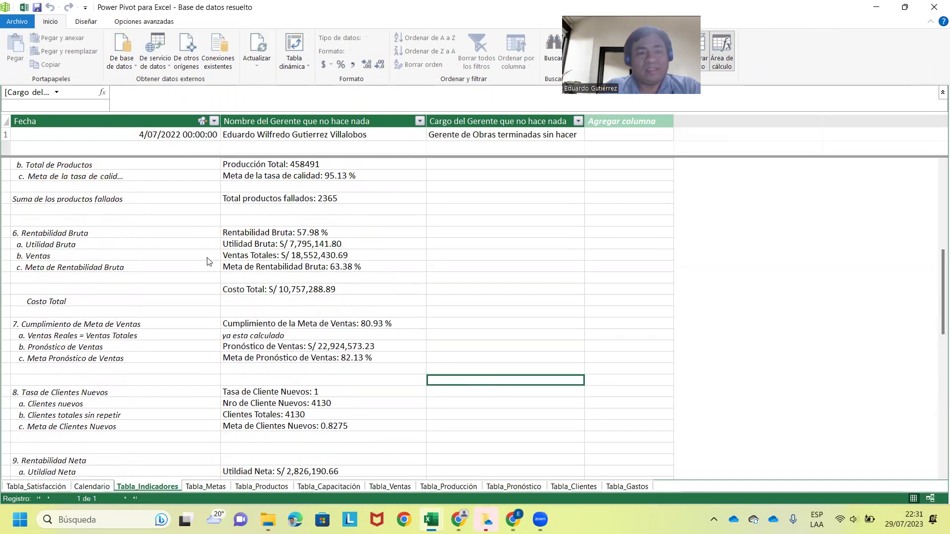
{"action": "left_click", "coordinate": [261, 256]}
{"action": "scroll", "coordinate": [386, 277], "scroll_direction": "down", "scroll_amount": 5}
{"action": "scroll", "coordinate": [381, 312], "scroll_direction": "down", "scroll_amount": 1}
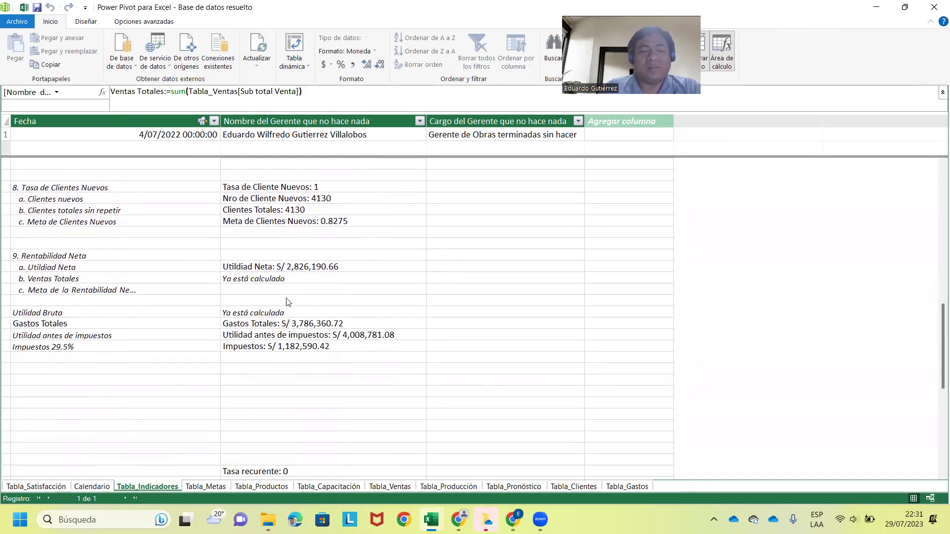
{"action": "left_click", "coordinate": [238, 256]}
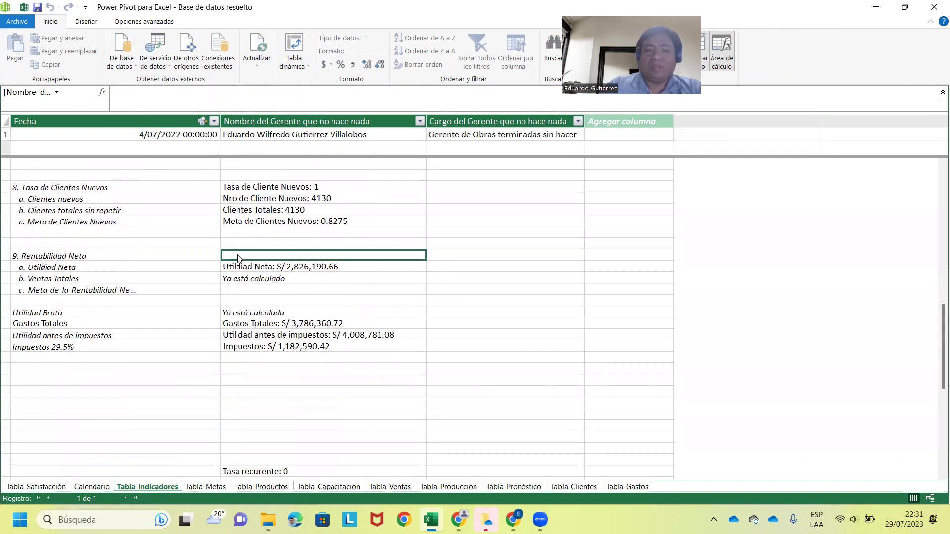
Define Rentabilidad Neta:=DIVIDE([Utildiad Neta];[Ventas Totales];0), giving 0.152335330630606.
{"action": "type", "text": "Rent"}
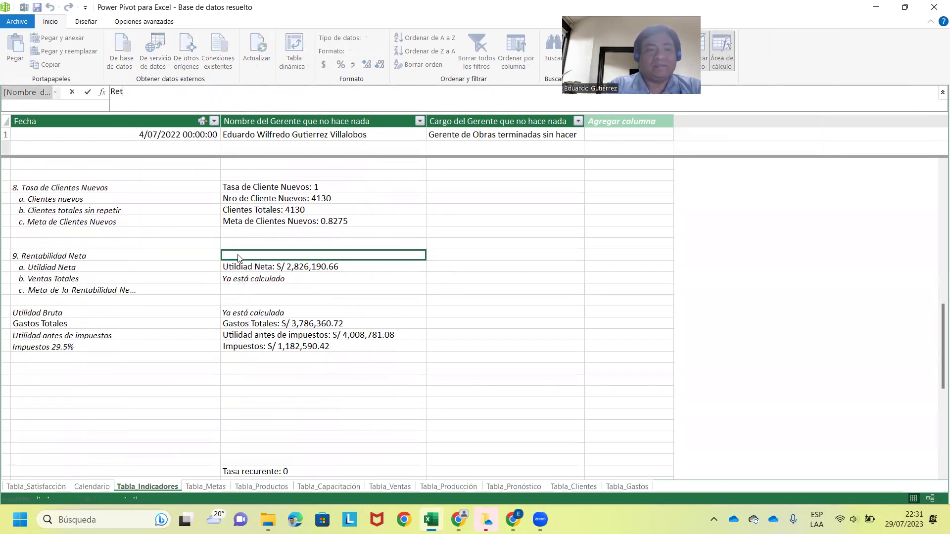
{"action": "type", "text": "abilidad NEt"}
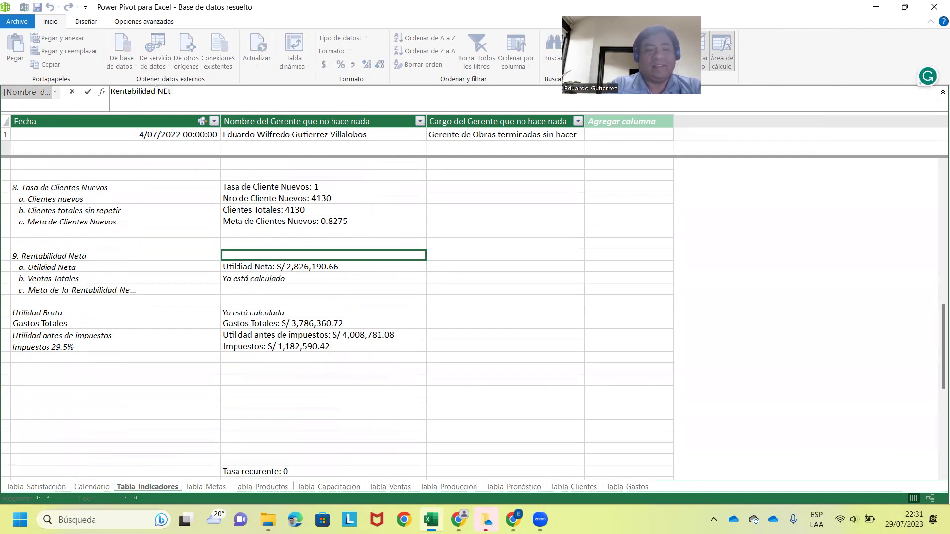
{"action": "key", "text": "BackSpace"}
{"action": "key", "text": "BackSpace"}
{"action": "type", "text": "eta:=d"}
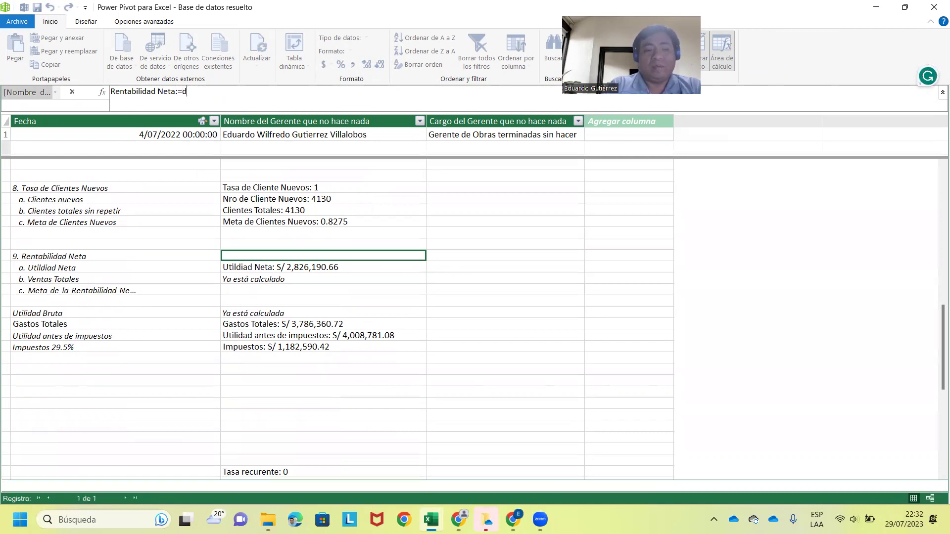
{"action": "type", "text": "i"}
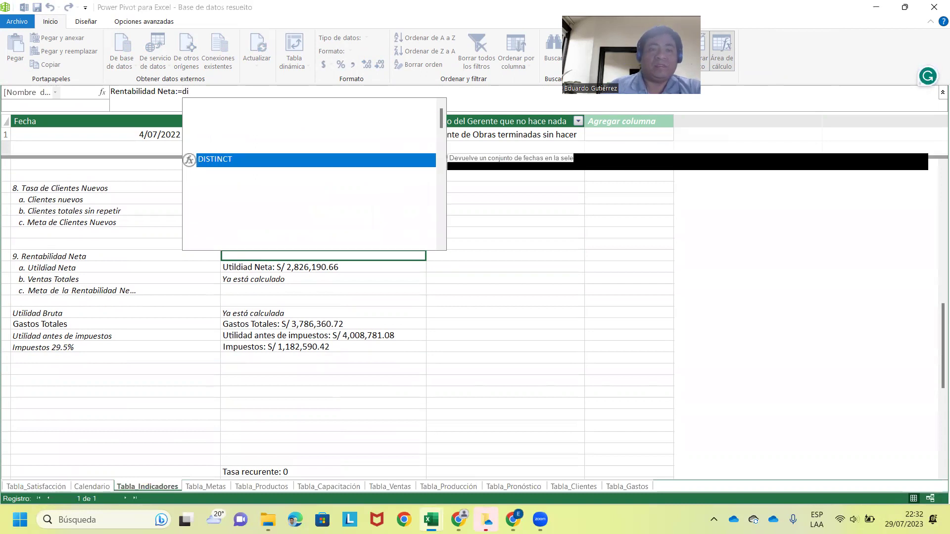
{"action": "type", "text": "vide("}
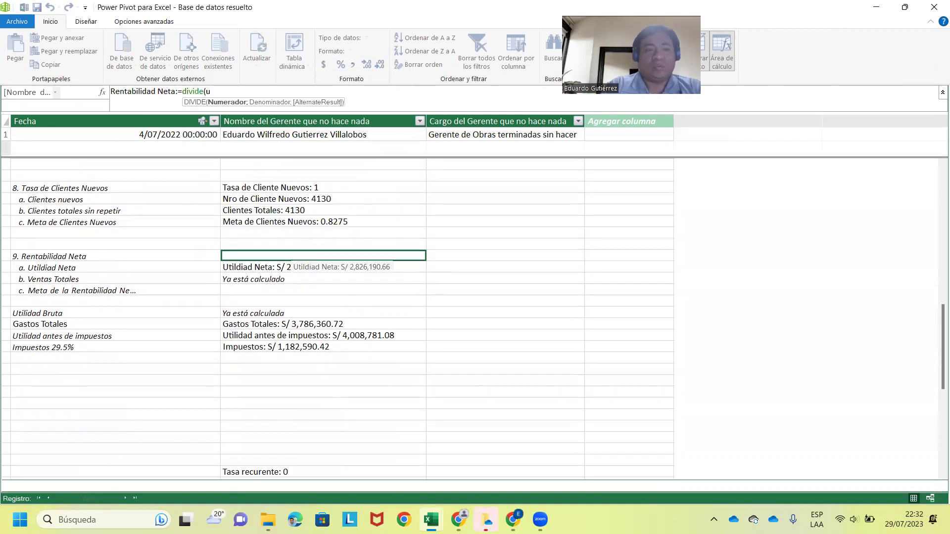
{"action": "type", "text": "ut"}
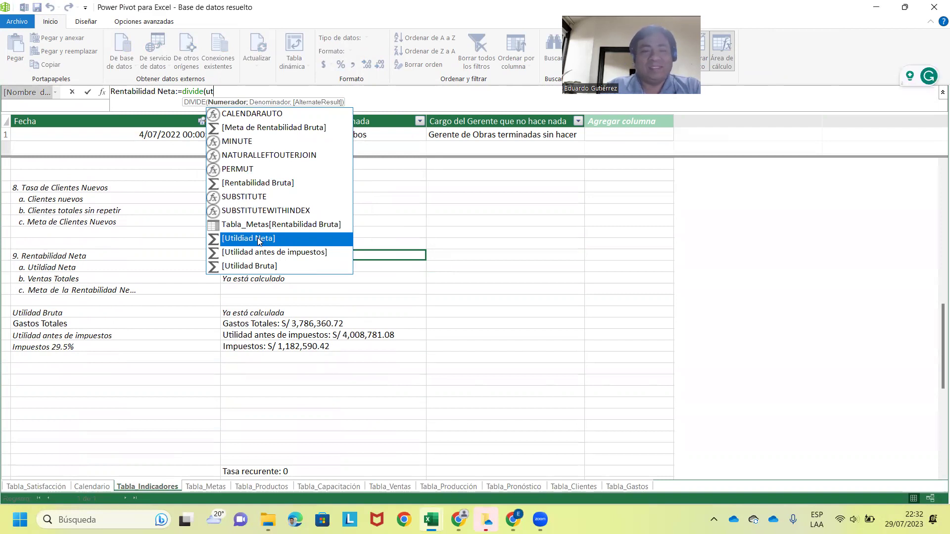
{"action": "double_click", "coordinate": [257, 238]}
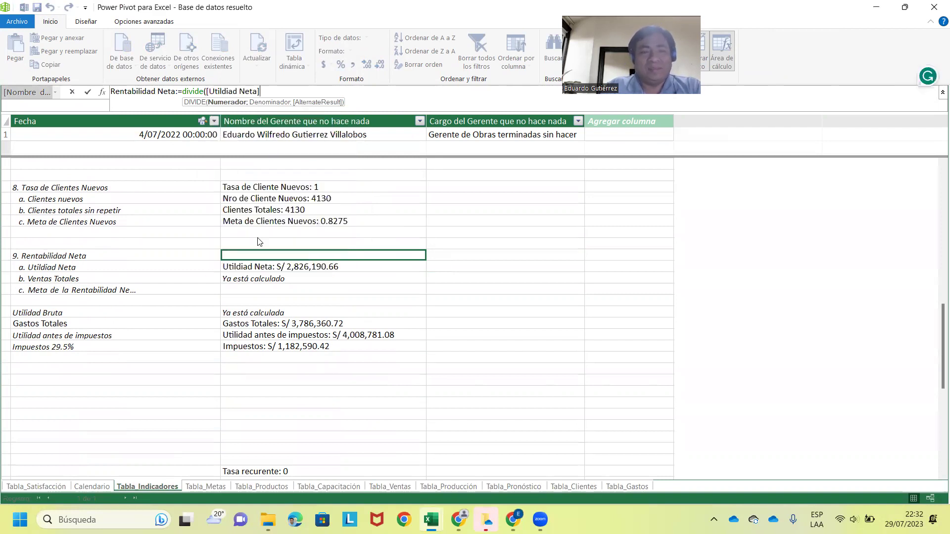
{"action": "type", "text": ";v"}
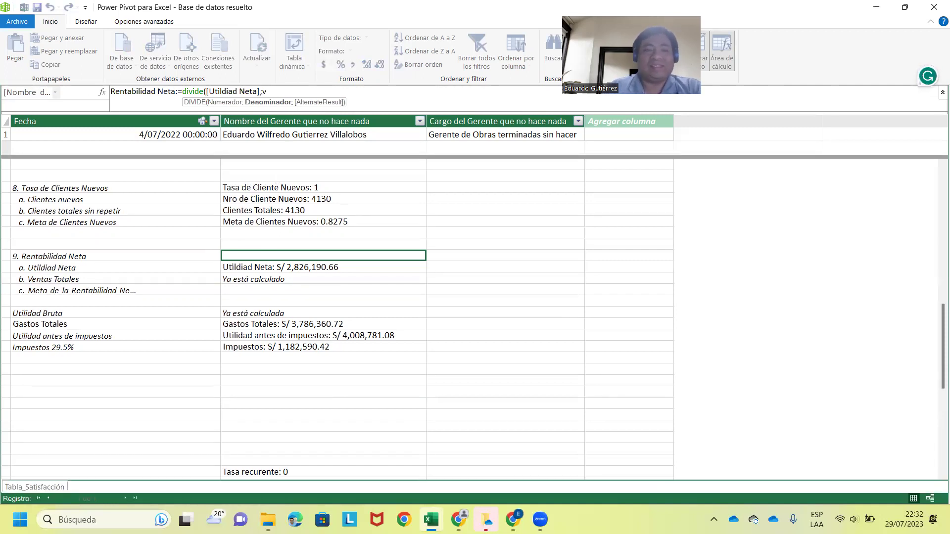
{"action": "type", "text": "ent"}
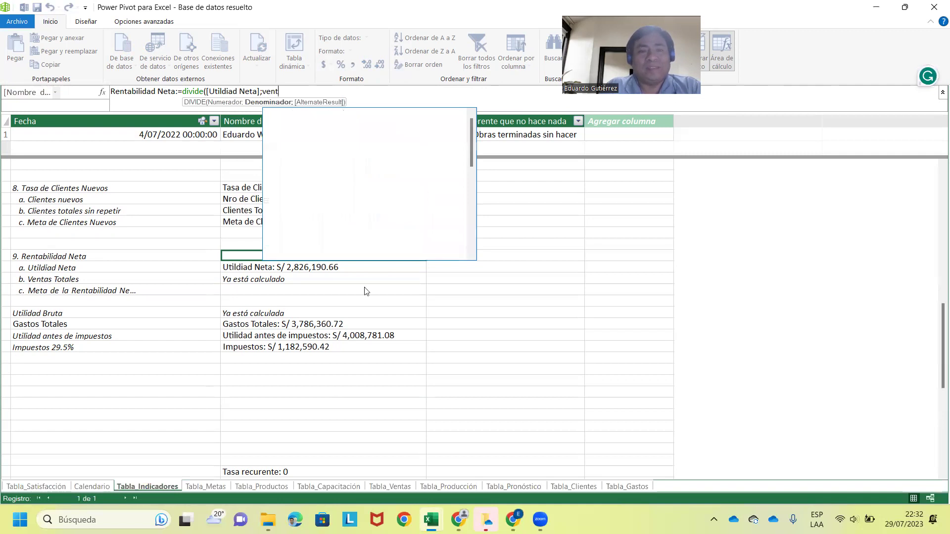
{"action": "type", "text": "as"}
{"action": "double_click", "coordinate": [325, 254]}
{"action": "type", "text": ";0"}
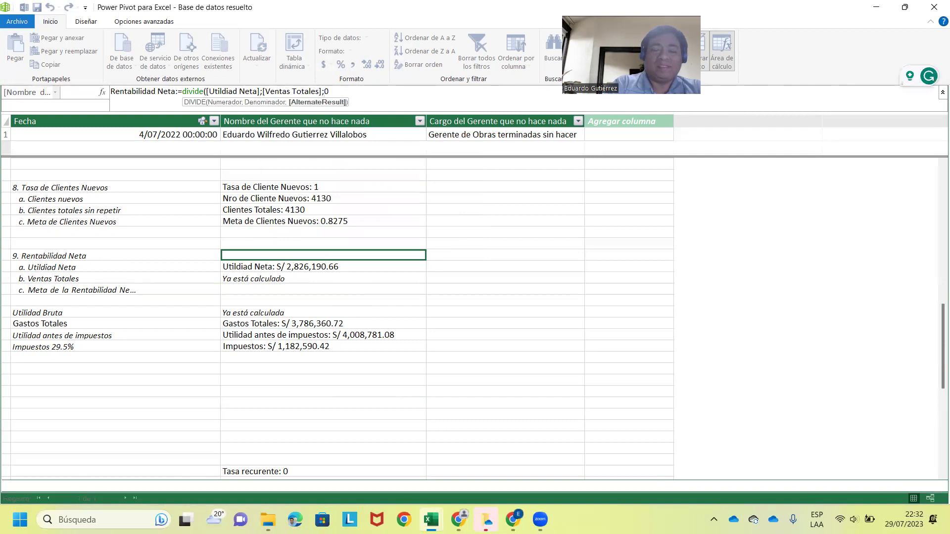
{"action": "type", "text": ")"}
{"action": "key", "text": "Return"}
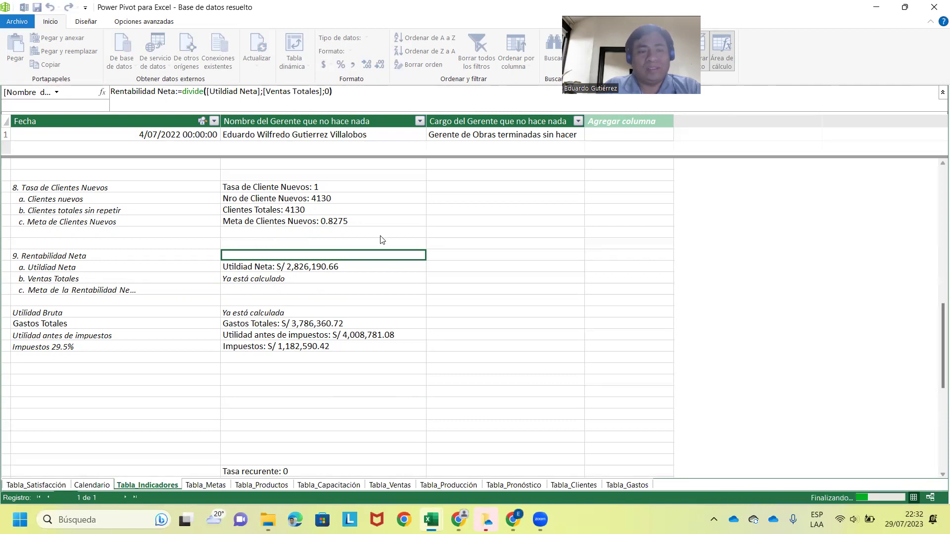
Review the sales note and the Clientes Totales DISTINCTCOUNT measure under 8. Tasa de Clientes Nuevos.
{"action": "scroll", "coordinate": [248, 271], "scroll_direction": "up", "scroll_amount": 4}
{"action": "left_click", "coordinate": [245, 269]}
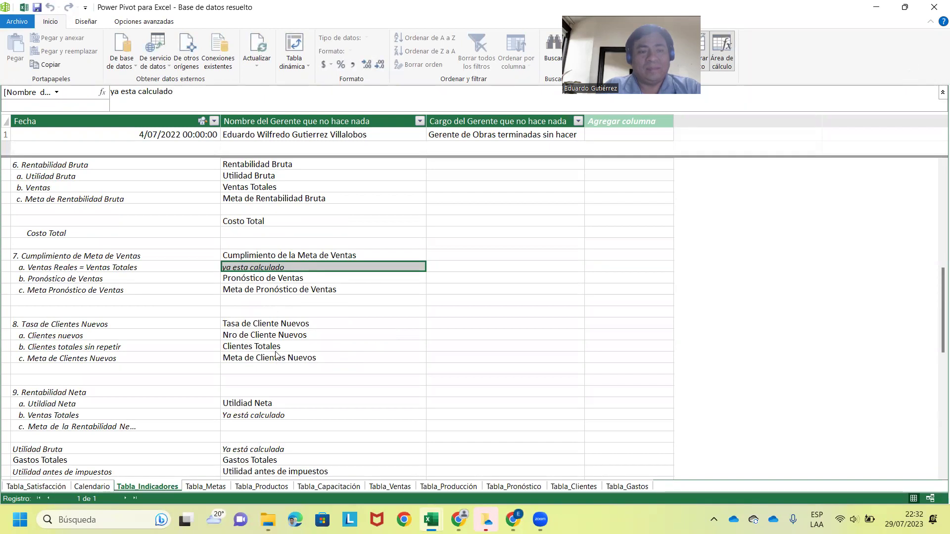
{"action": "left_click", "coordinate": [364, 346]}
{"action": "scroll", "coordinate": [354, 353], "scroll_direction": "down", "scroll_amount": 1}
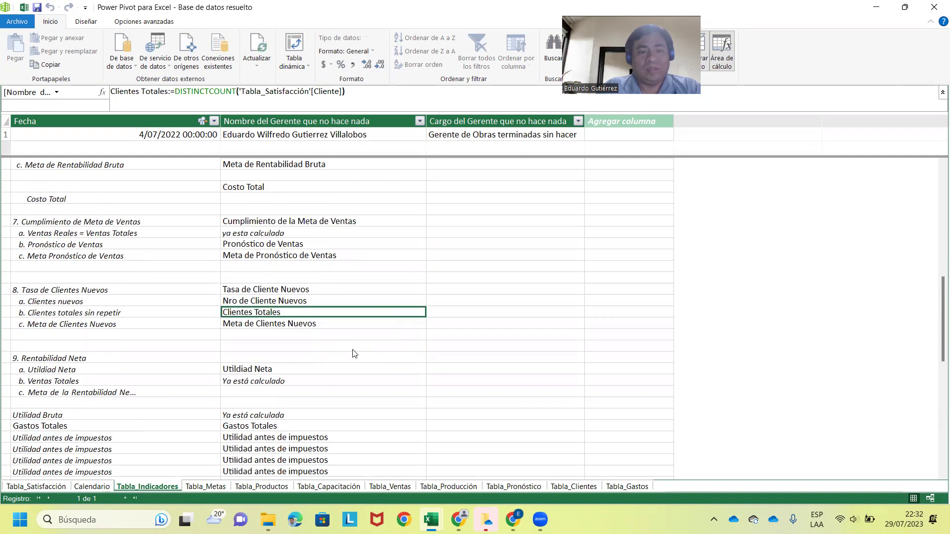
{"action": "scroll", "coordinate": [354, 353], "scroll_direction": "down", "scroll_amount": 2}
{"action": "scroll", "coordinate": [354, 352], "scroll_direction": "down", "scroll_amount": 1}
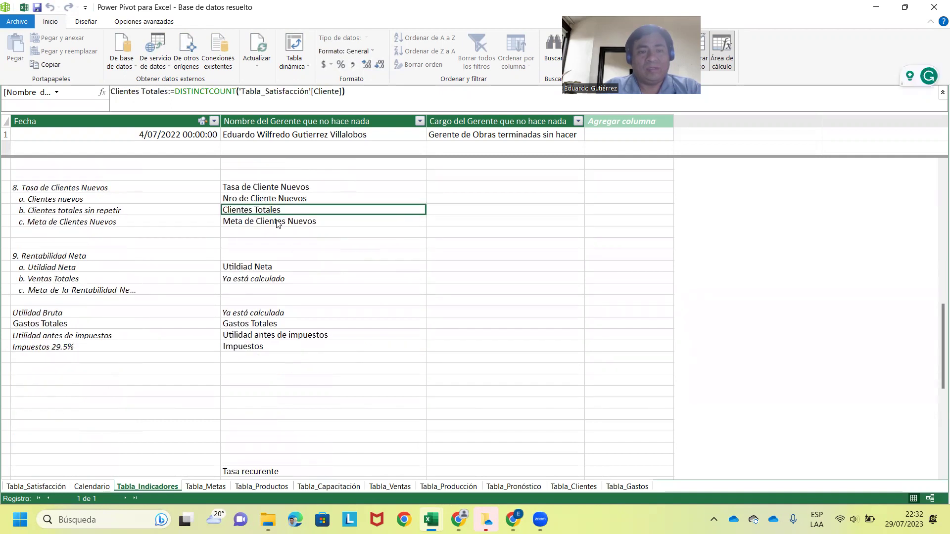
{"action": "scroll", "coordinate": [221, 277], "scroll_direction": "up", "scroll_amount": 1}
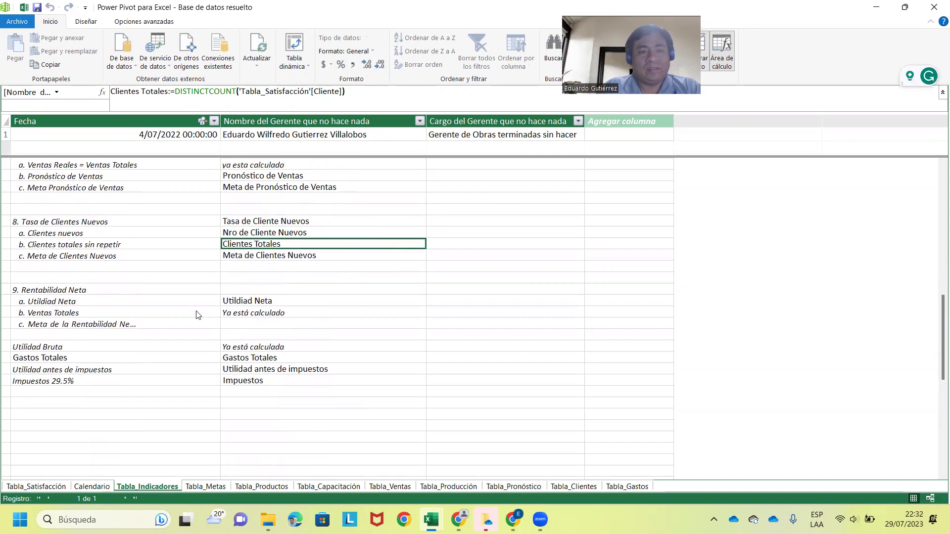
{"action": "scroll", "coordinate": [189, 336], "scroll_direction": "down", "scroll_amount": 1}
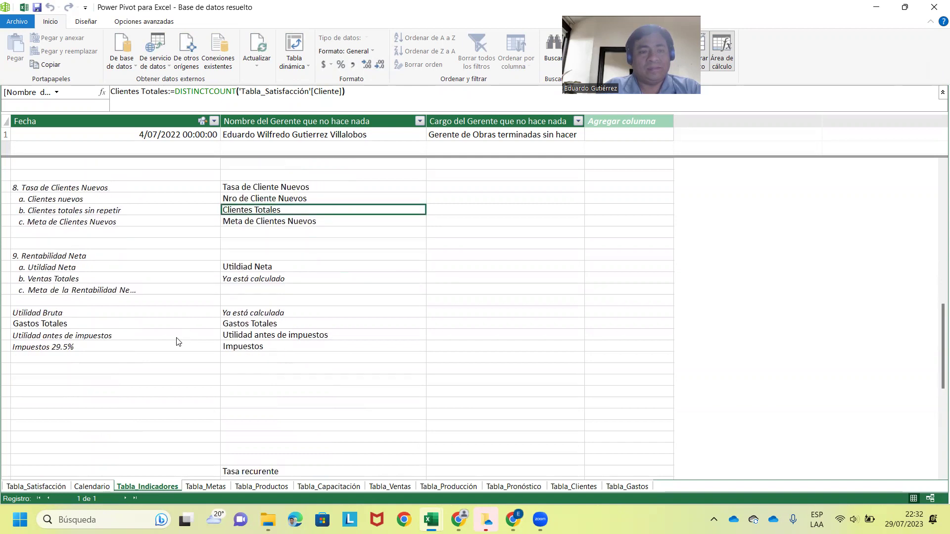
{"action": "scroll", "coordinate": [319, 218], "scroll_direction": "down", "scroll_amount": 1}
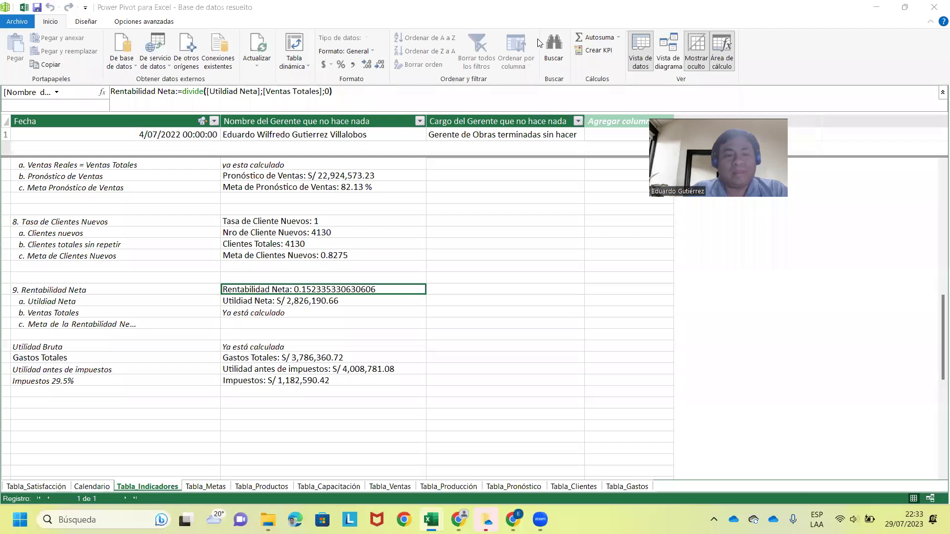
Format the Rentabilidad Neta measure as a percentage, showing 15.23 %.
{"action": "left_click", "coordinate": [262, 302]}
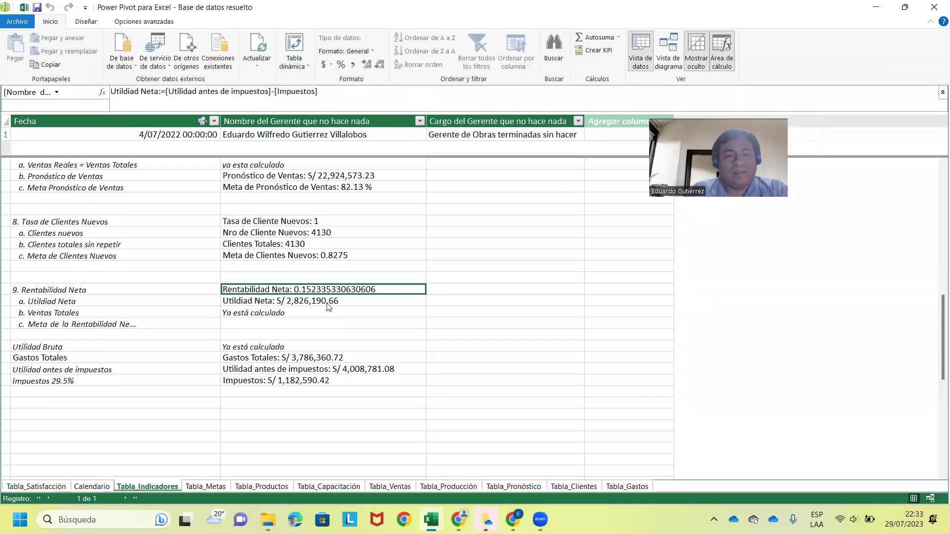
{"action": "left_click", "coordinate": [318, 290]}
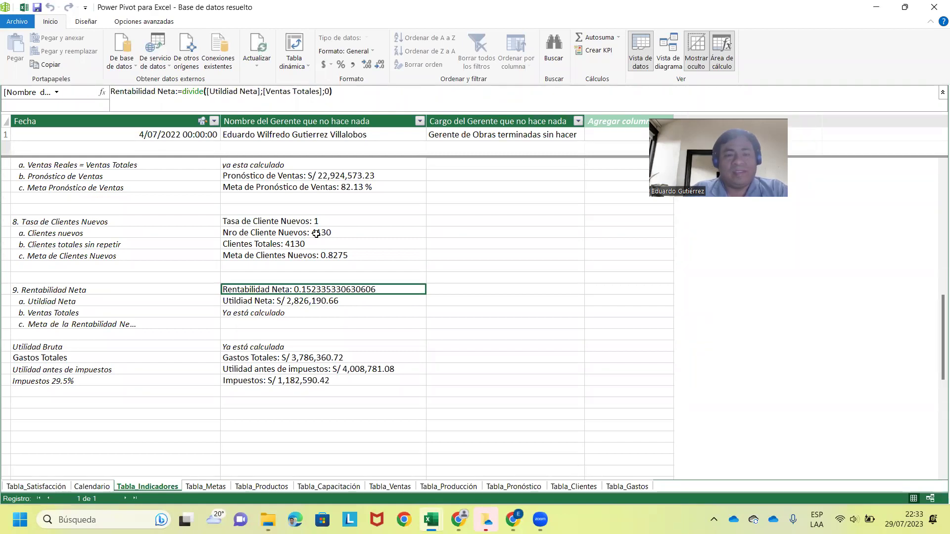
{"action": "left_click", "coordinate": [341, 64]}
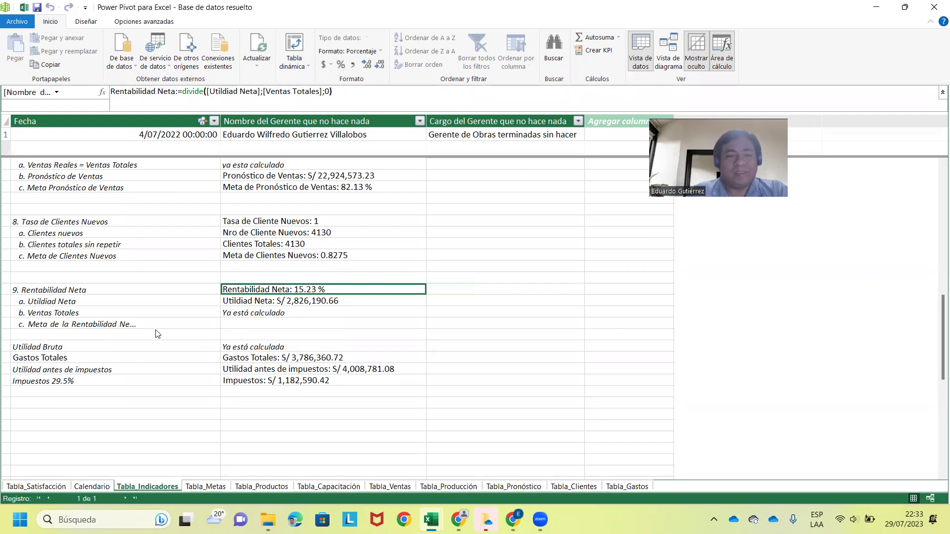
Widen the Fecha column slightly and select the empty cell below Impuestos.
{"action": "left_click", "coordinate": [124, 326]}
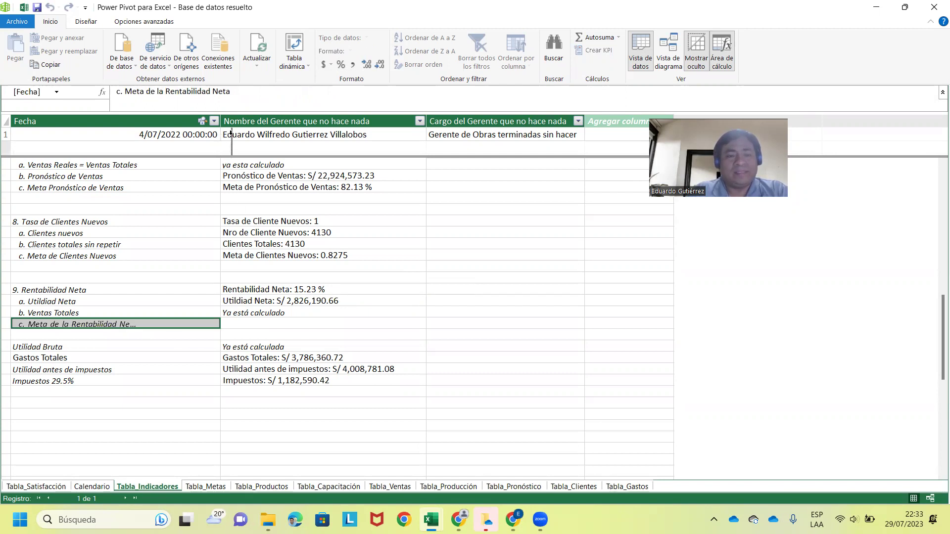
{"action": "left_click_drag", "start_coordinate": [232, 139], "coordinate": [231, 141]}
{"action": "left_click", "coordinate": [195, 391]}
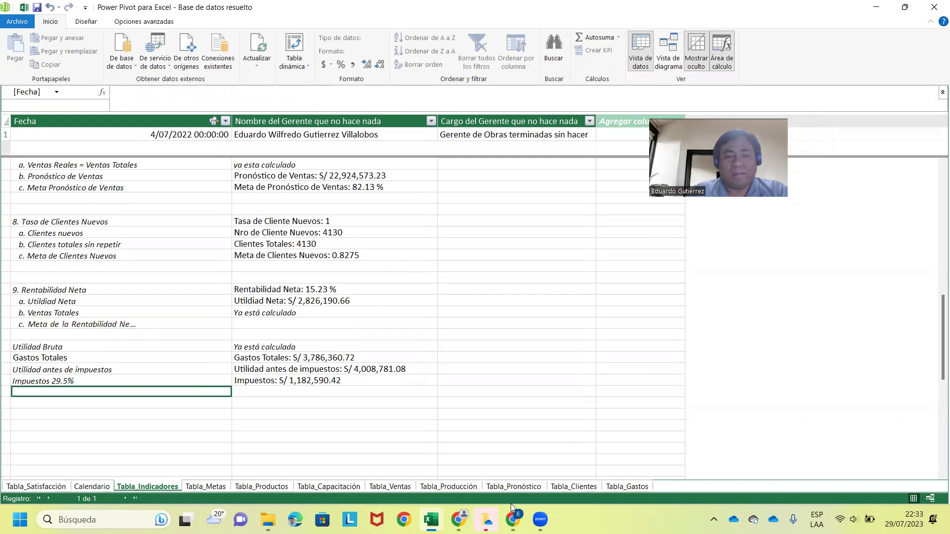
{"action": "mouse_move", "coordinate": [431, 520]}
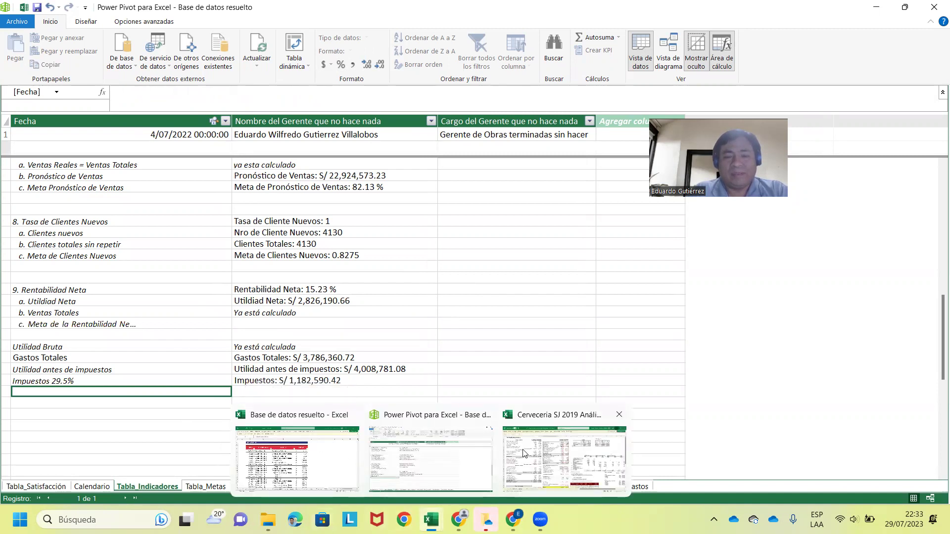
Return to the Base de datos resuelto workbook, save it, and show the Metas goals table.
{"action": "left_click", "coordinate": [299, 454]}
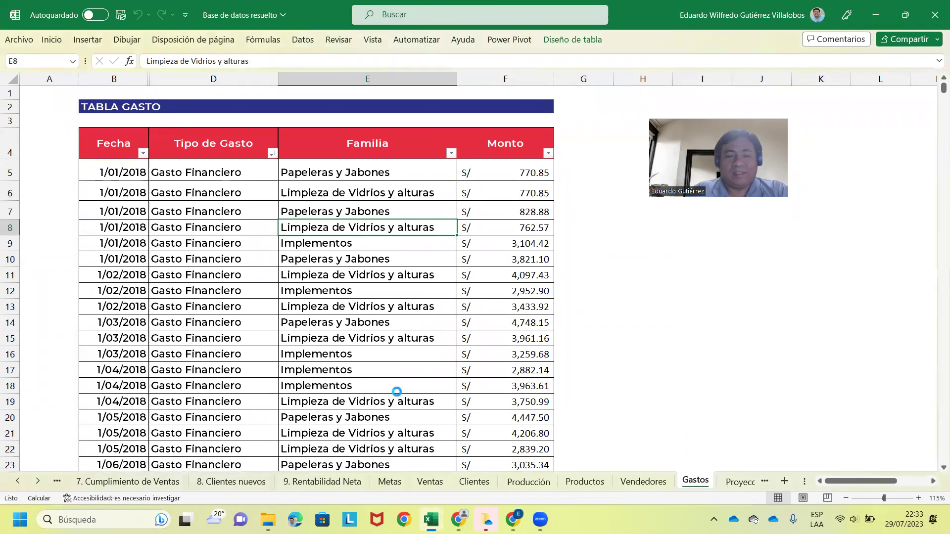
{"action": "left_click", "coordinate": [121, 17]}
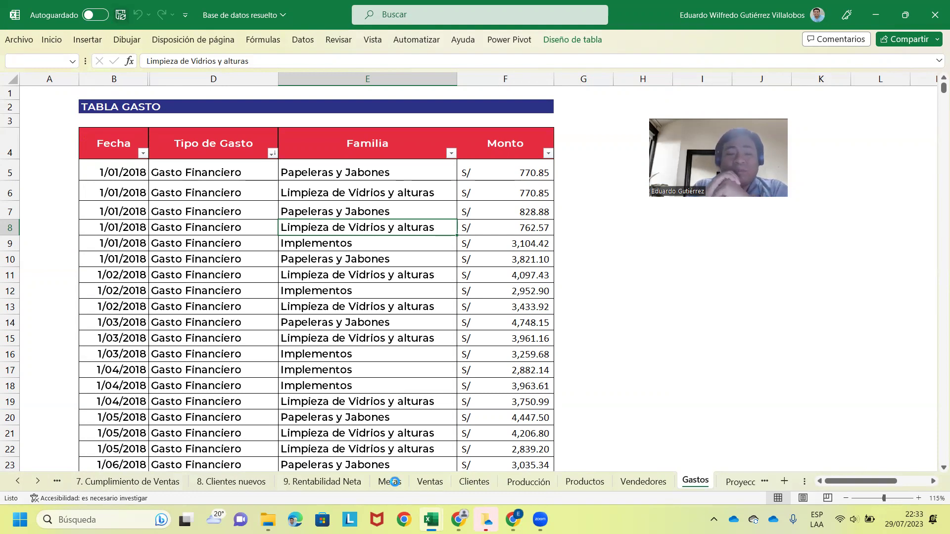
{"action": "left_click", "coordinate": [395, 481]}
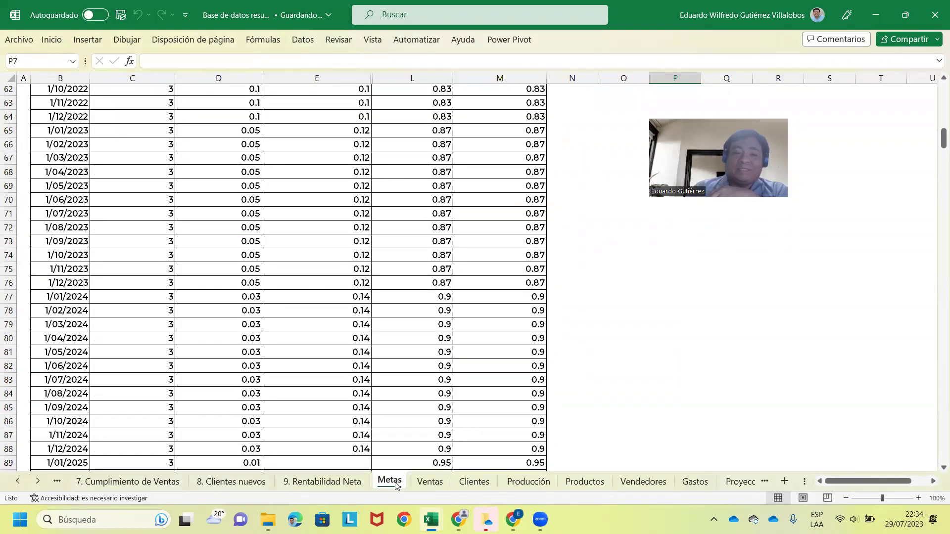
{"action": "left_click", "coordinate": [488, 375]}
Add a 'Meta Rentabilidad Neta' header at the right of the Metas headers and widen that column.
{"action": "key", "text": "ctrl+Up"}
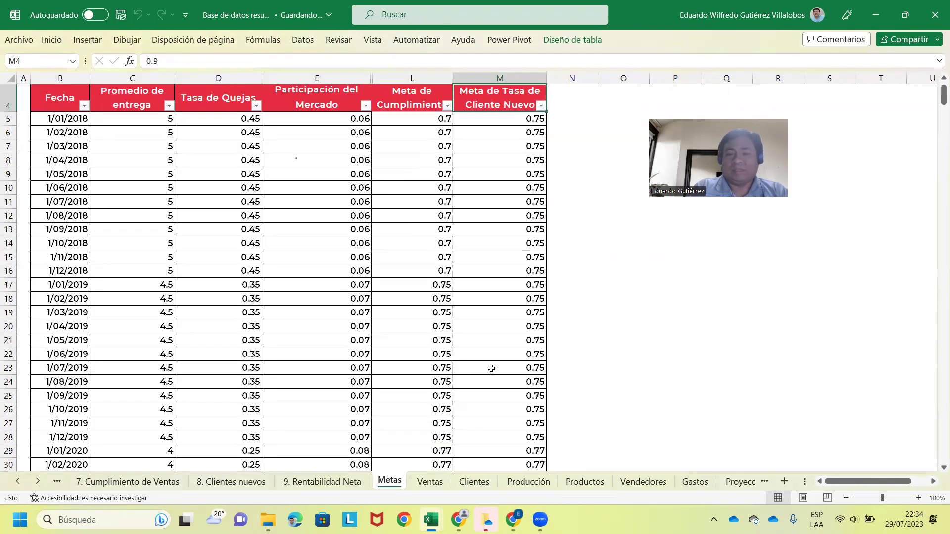
{"action": "key", "text": "Right"}
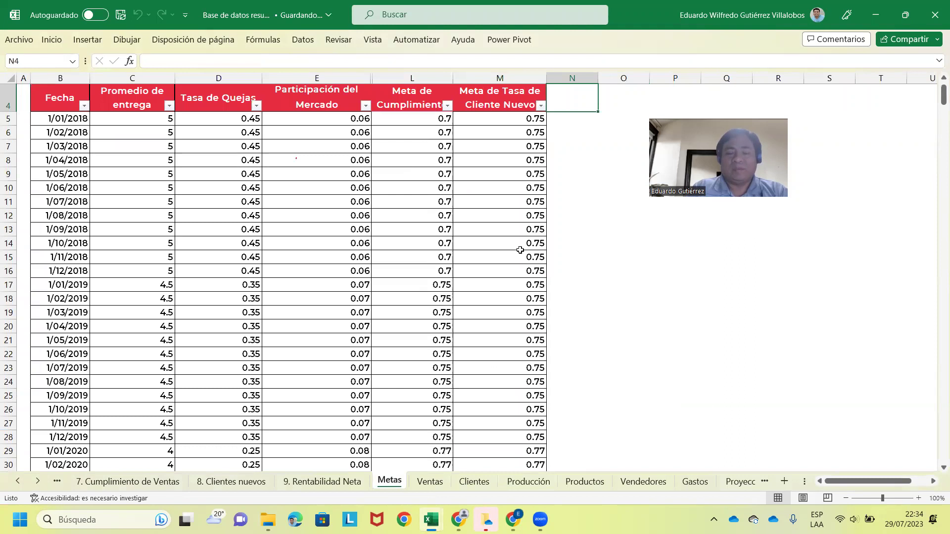
{"action": "type", "text": "MEtaentabilida"}
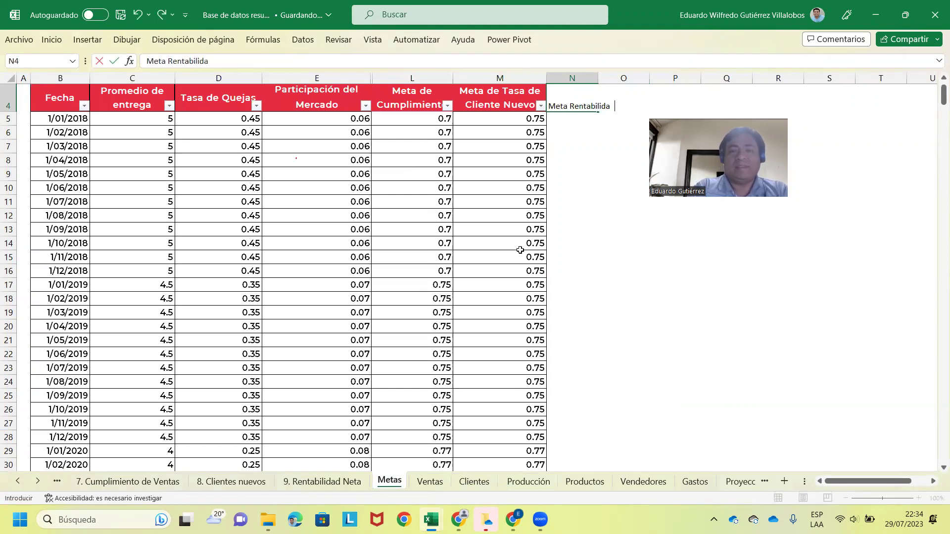
{"action": "type", "text": "d Neta"}
{"action": "key", "text": "Return"}
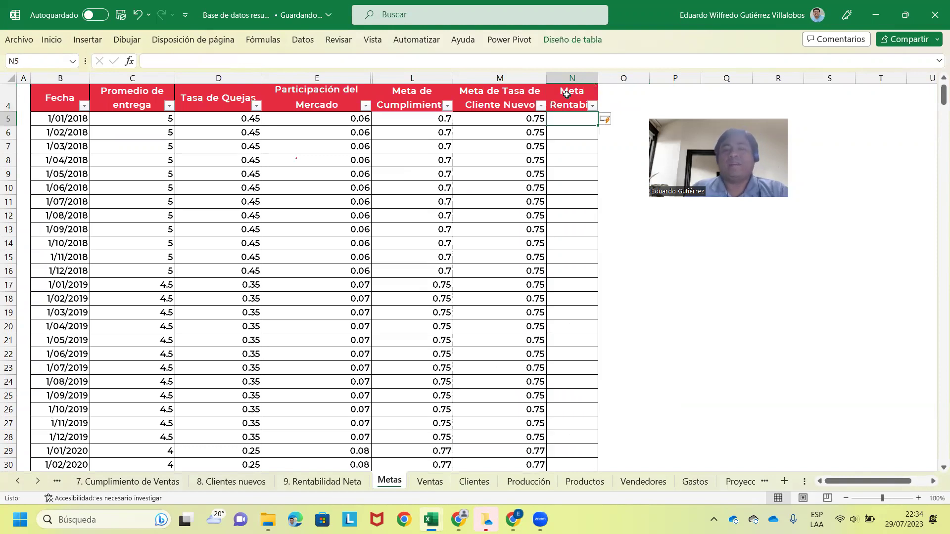
{"action": "left_click_drag", "start_coordinate": [600, 73], "coordinate": [618, 73]}
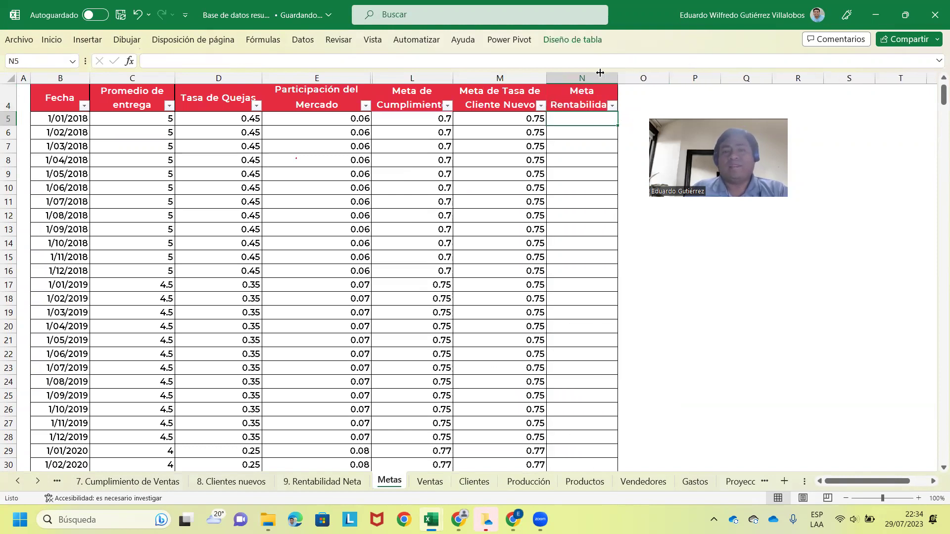
{"action": "left_click_drag", "start_coordinate": [500, 98], "coordinate": [676, 65]}
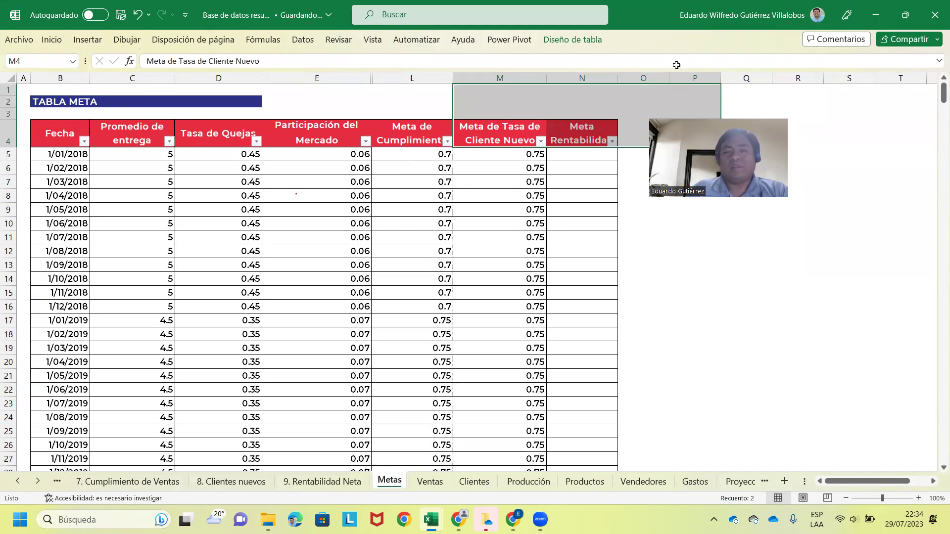
Enter 0.15 as the first target and fill it down through the 2018 rows.
{"action": "type", "text": ".15"}
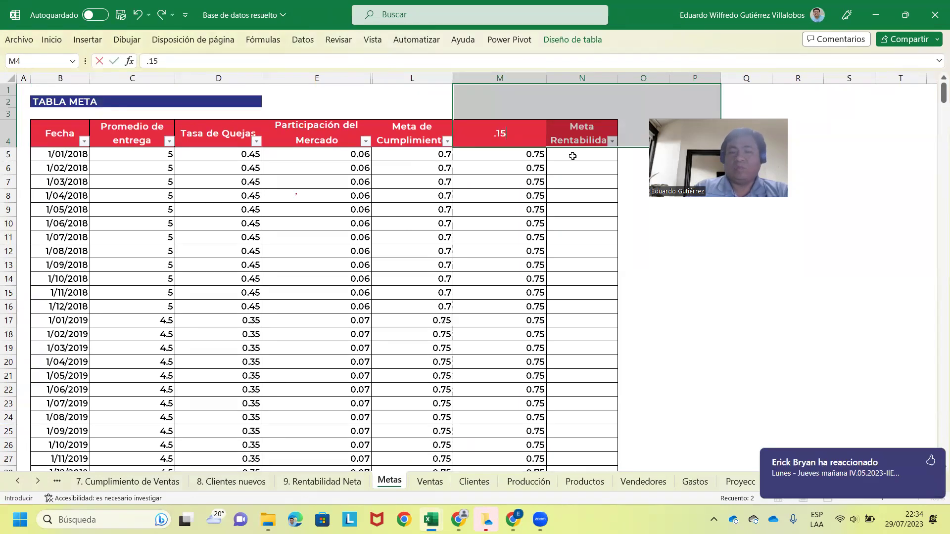
{"action": "key", "text": "Escape"}
{"action": "left_click", "coordinate": [573, 155]}
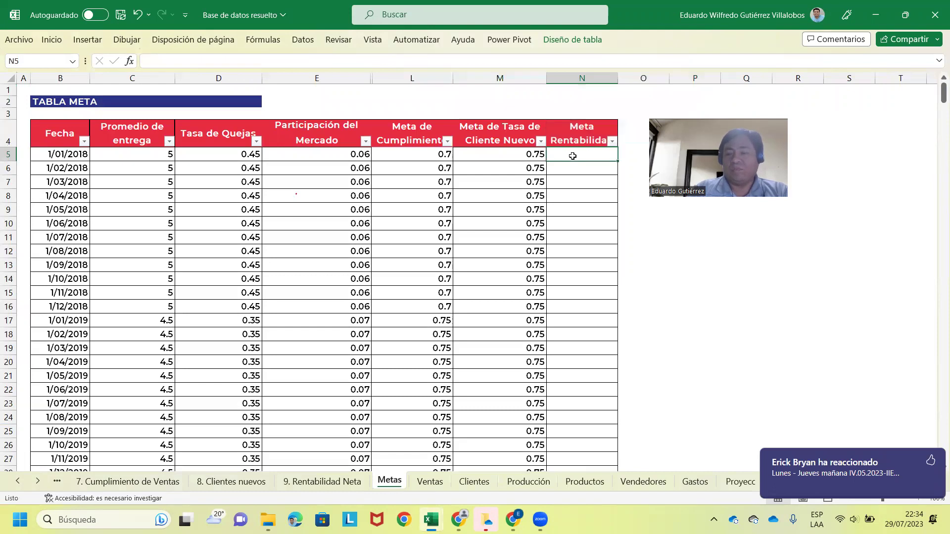
{"action": "type", "text": "0.15"}
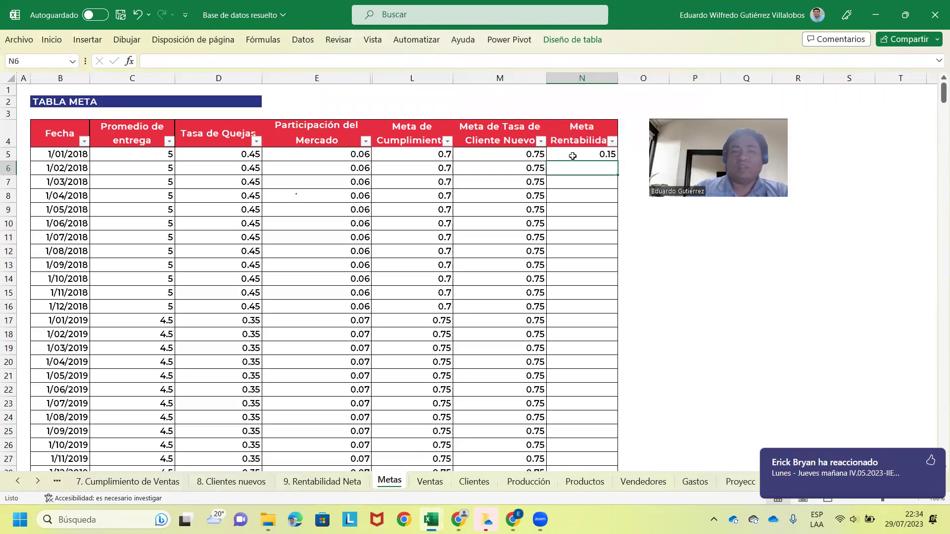
{"action": "key", "text": "Return"}
{"action": "left_click", "coordinate": [604, 156]}
{"action": "mouse_move", "coordinate": [617, 161]}
{"action": "left_mouse_down"}
{"action": "mouse_move", "coordinate": [604, 388]}
{"action": "mouse_move", "coordinate": [613, 309]}
{"action": "left_mouse_up"}
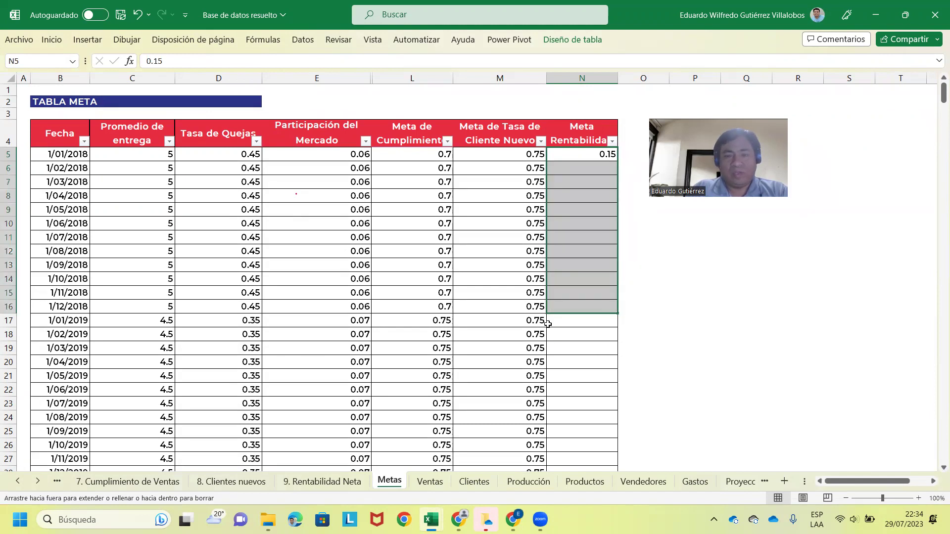
{"action": "left_click", "coordinate": [584, 326]}
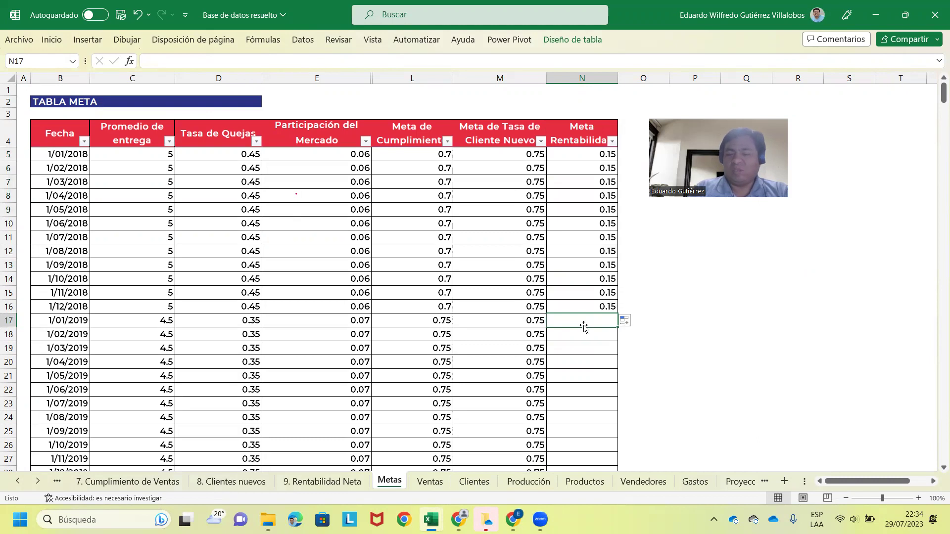
Set the January 2019 target to =+N5+0.03, adding 0.03 to January 2018.
{"action": "type", "text": ".18"}
{"action": "key", "text": "Return"}
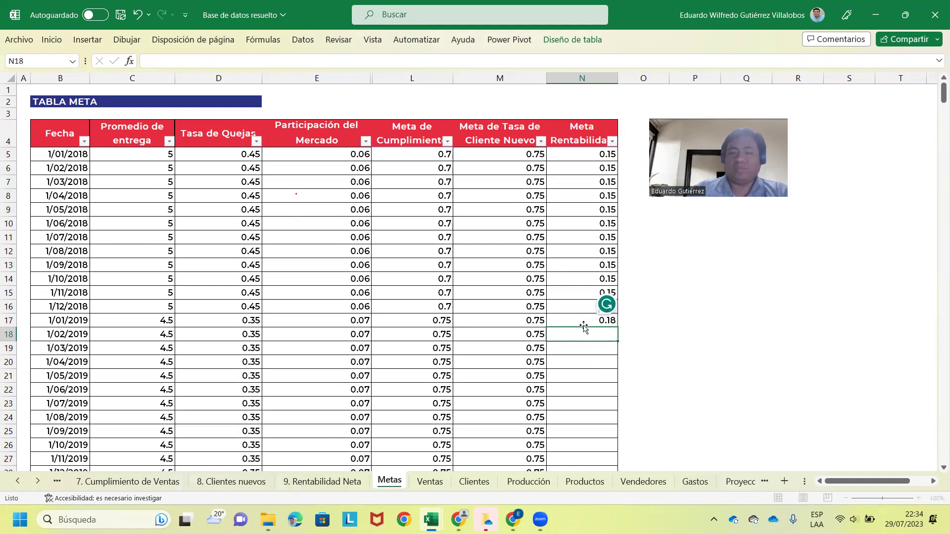
{"action": "left_click", "coordinate": [586, 320]}
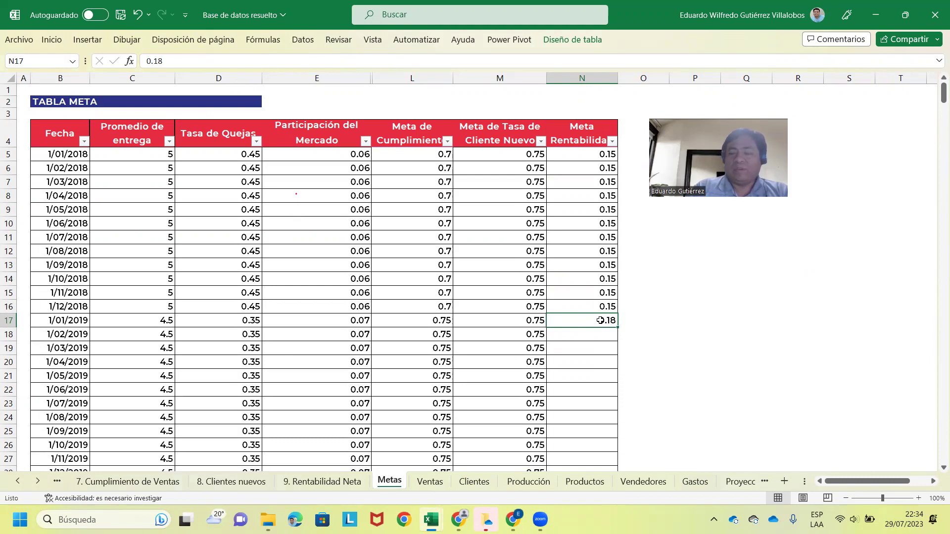
{"action": "type", "text": "+"}
{"action": "key", "text": "Up"}
{"action": "key", "text": "Up"}
{"action": "key", "text": "Up"}
{"action": "key", "text": "Up"}
{"action": "key", "text": "Up"}
{"action": "key", "text": "Up"}
{"action": "key", "text": "Up"}
{"action": "key", "text": "Up"}
{"action": "key", "text": "Up"}
{"action": "key", "text": "Up"}
{"action": "key", "text": "Up"}
{"action": "key", "text": "Up"}
{"action": "type", "text": "+.0"}
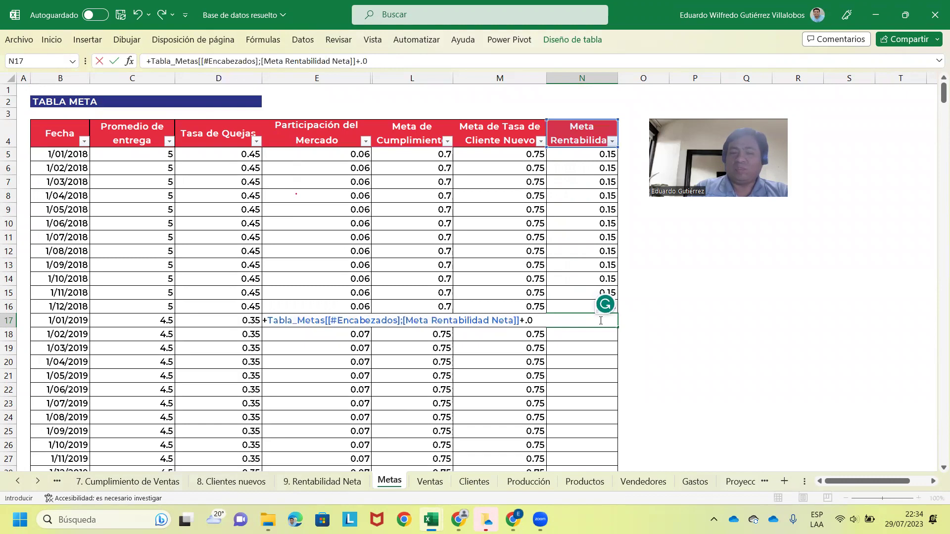
{"action": "key", "text": "Return"}
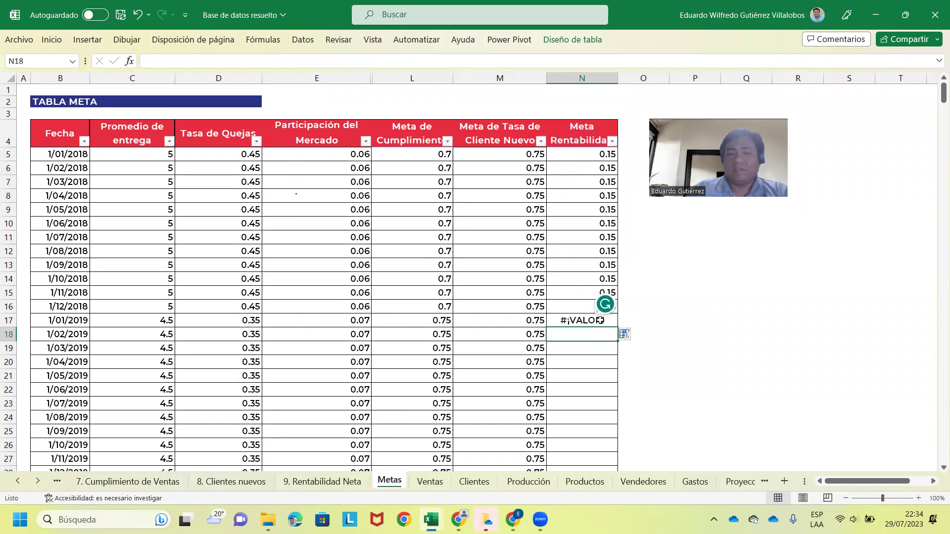
{"action": "left_click", "coordinate": [599, 320]}
{"action": "type", "text": "+"}
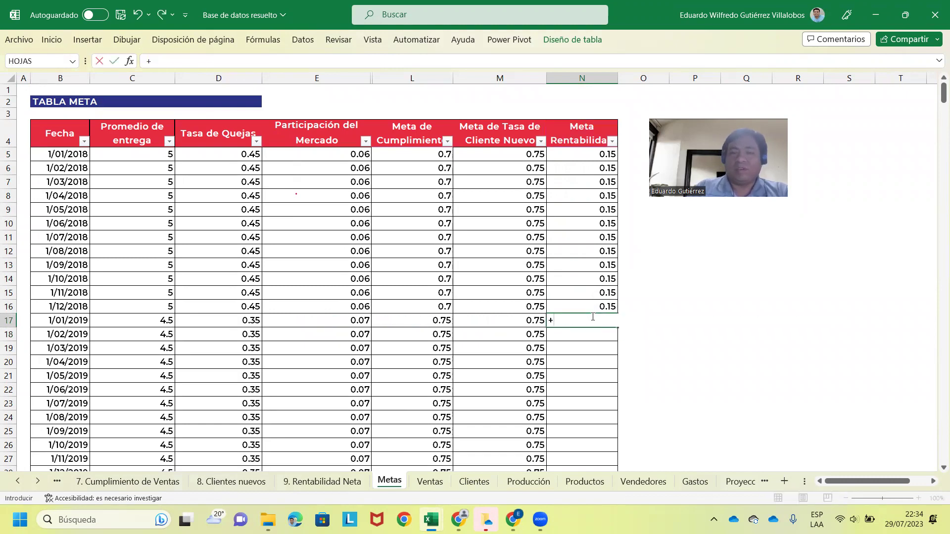
{"action": "left_click", "coordinate": [597, 155]}
{"action": "type", "text": "+0.03"}
{"action": "key", "text": "Return"}
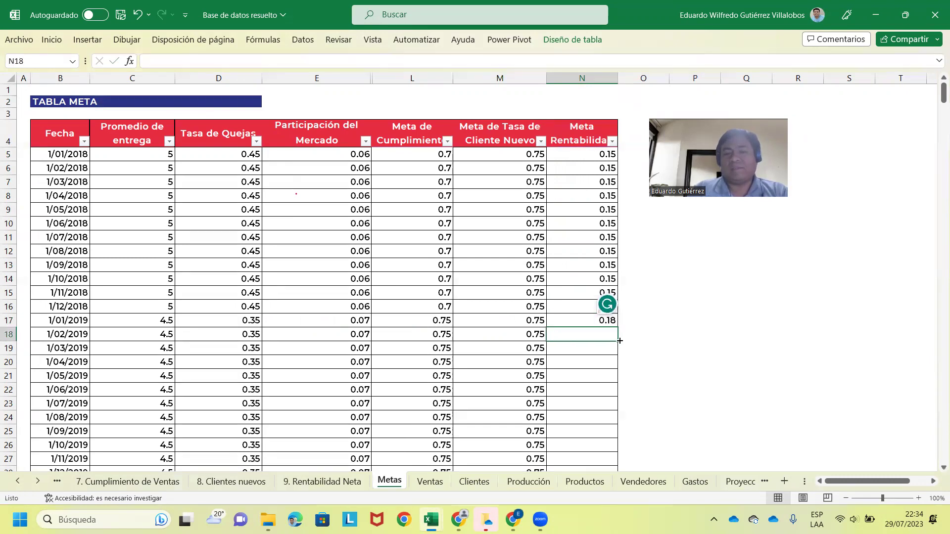
Copy the +0.03 formula down to 2025, reaching 0.36, and save the workbook.
{"action": "left_click", "coordinate": [598, 322]}
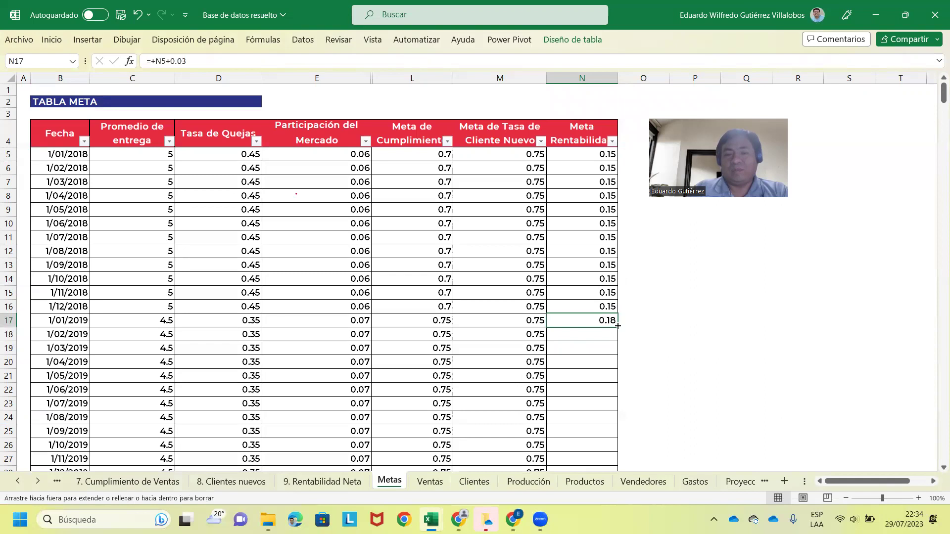
{"action": "double_click", "coordinate": [617, 327]}
{"action": "scroll", "coordinate": [596, 401], "scroll_direction": "down", "scroll_amount": 2}
{"action": "scroll", "coordinate": [597, 401], "scroll_direction": "down", "scroll_amount": 9}
{"action": "scroll", "coordinate": [596, 391], "scroll_direction": "down", "scroll_amount": 5}
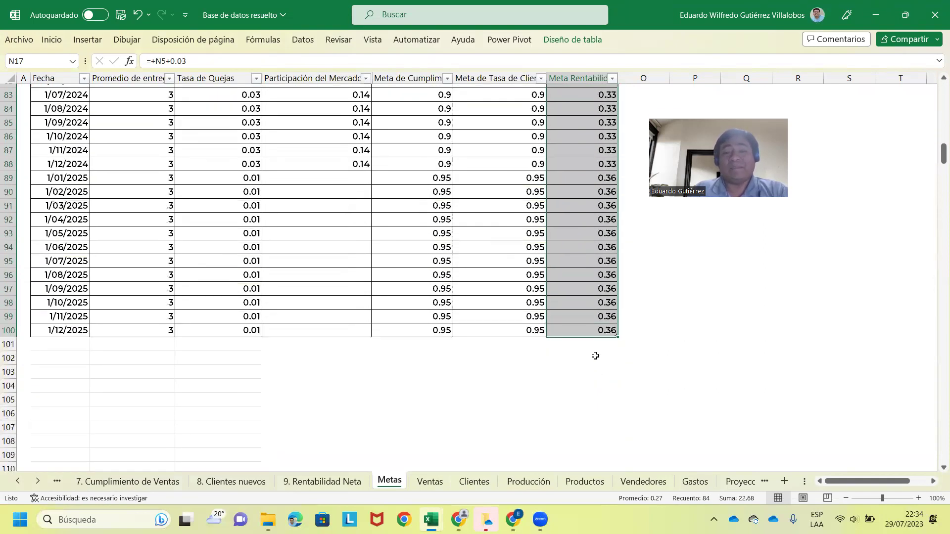
{"action": "left_click", "coordinate": [122, 13]}
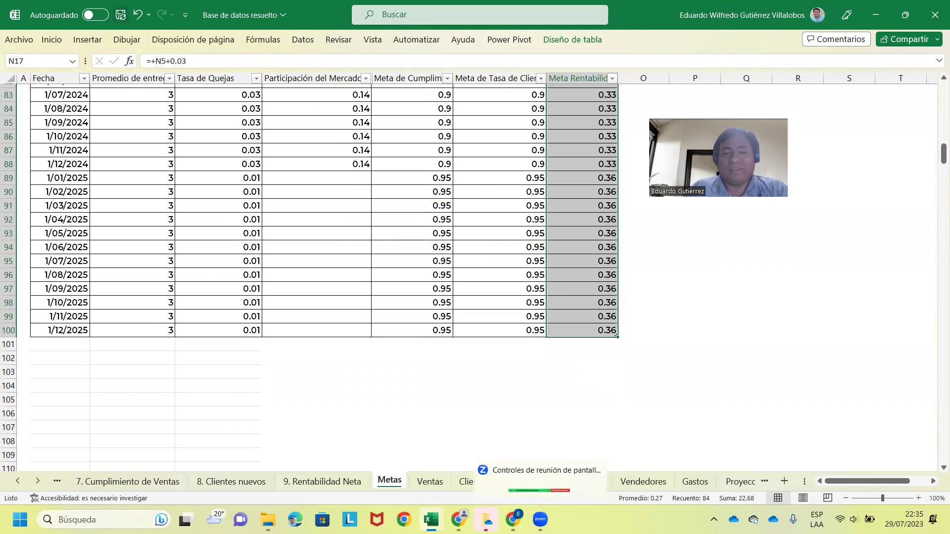
{"action": "mouse_move", "coordinate": [430, 520]}
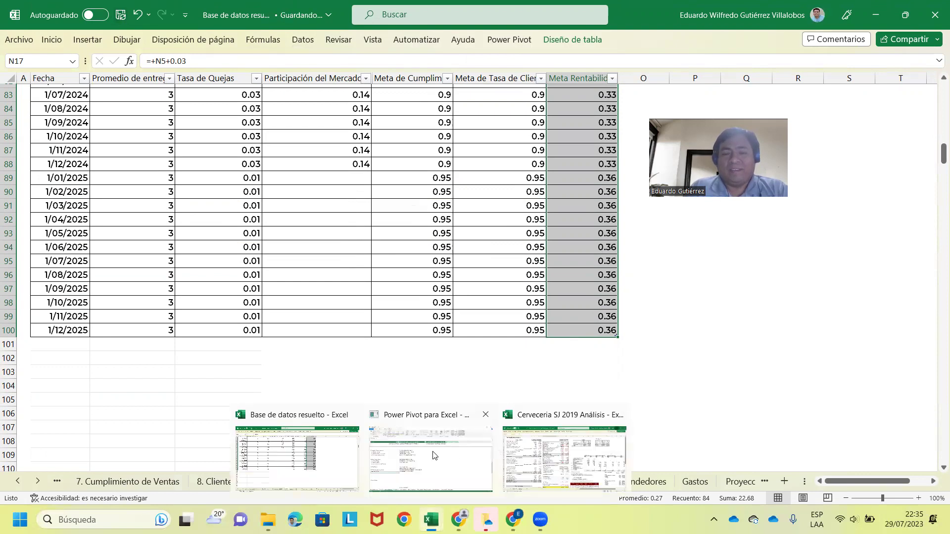
In Power Pivot, begin typing the 'Meta de Rentabilidad Neta:=' measure beside the profitability-target row.
{"action": "left_click", "coordinate": [434, 455]}
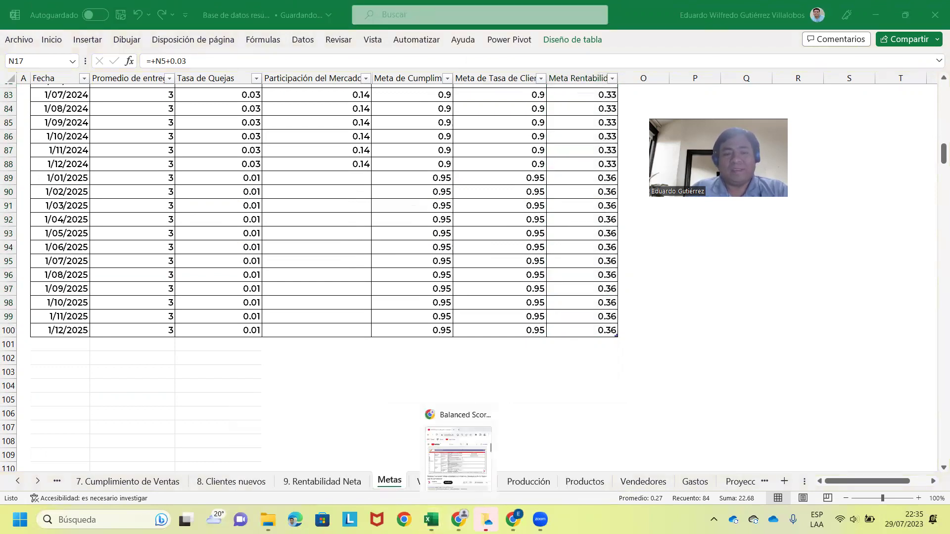
{"action": "left_click", "coordinate": [435, 453]}
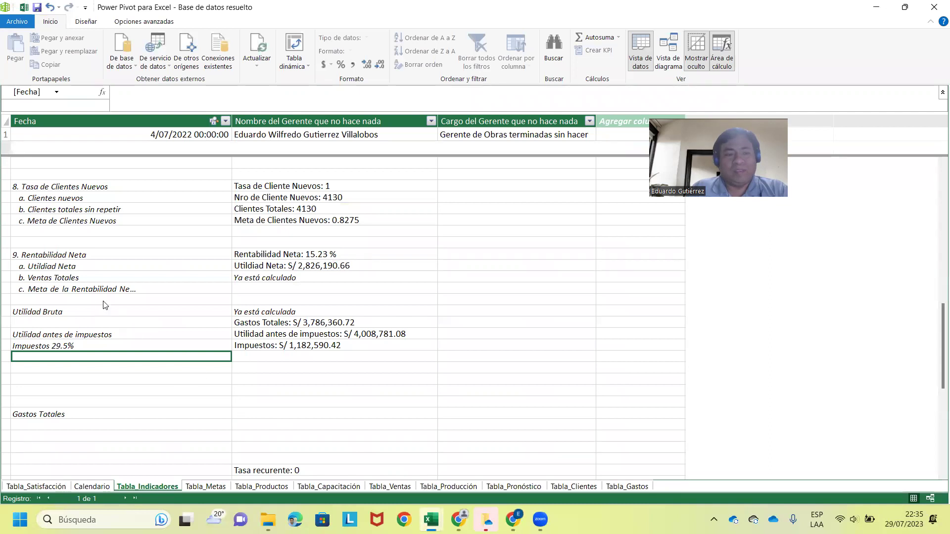
{"action": "left_click", "coordinate": [258, 289]}
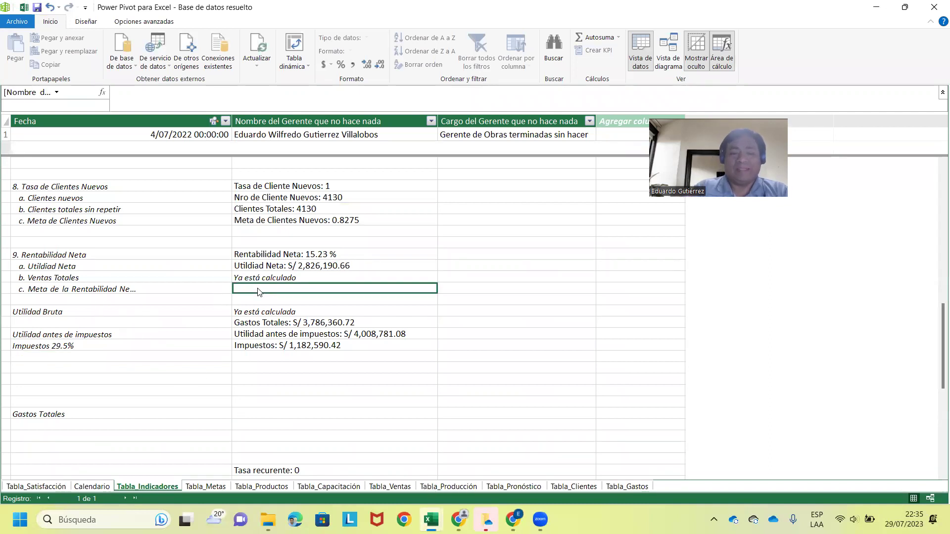
{"action": "type", "text": "MEta d"}
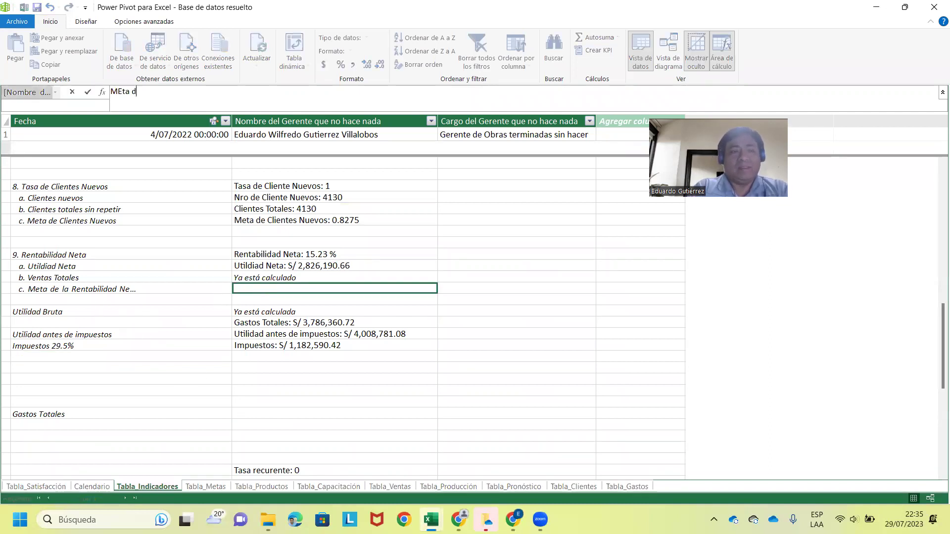
{"action": "key", "text": "BackSpace"}
{"action": "key", "text": "BackSpace"}
{"action": "key", "text": "BackSpace"}
{"action": "key", "text": "BackSpace"}
{"action": "type", "text": "et"}
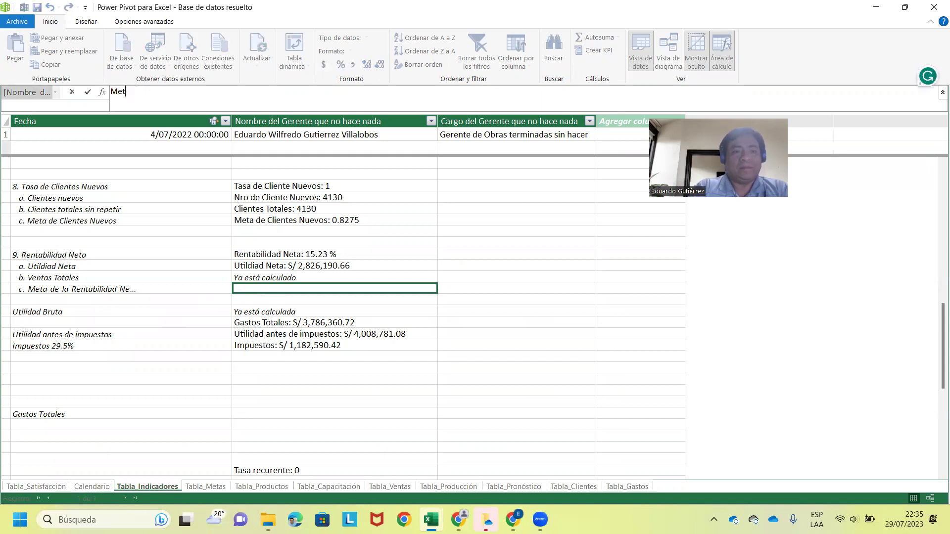
{"action": "type", "text": "a de Rentab"}
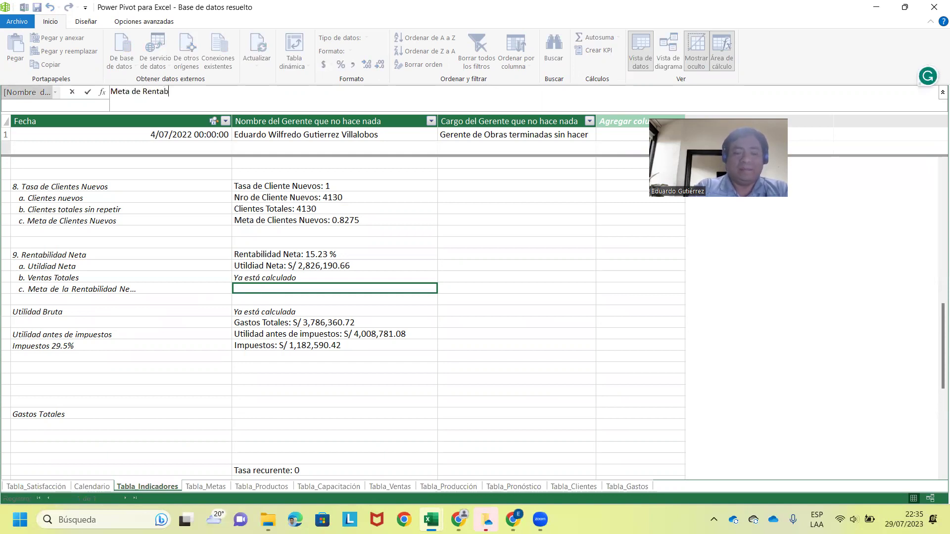
{"action": "type", "text": "NEt"}
{"action": "key", "text": "BackSpace"}
{"action": "key", "text": "BackSpace"}
{"action": "type", "text": ":=a"}
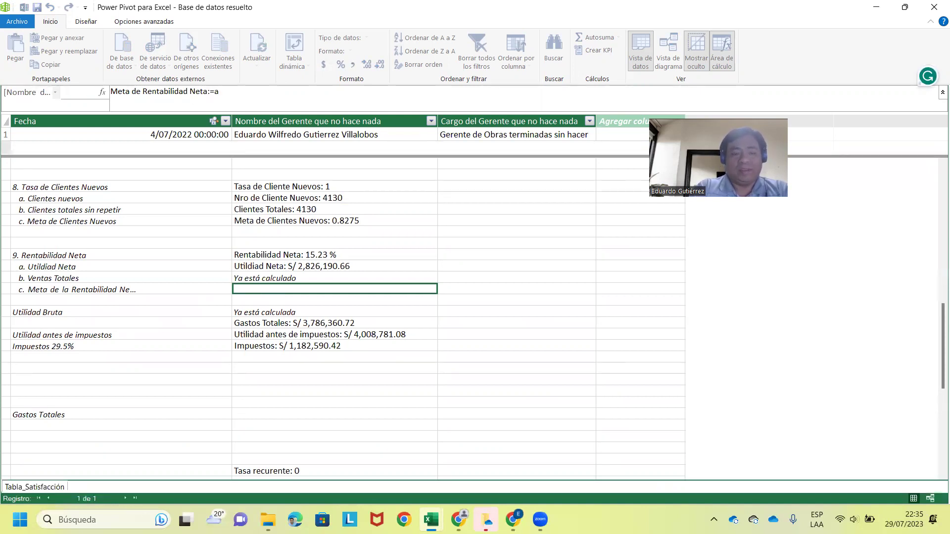
{"action": "type", "text": "vera"}
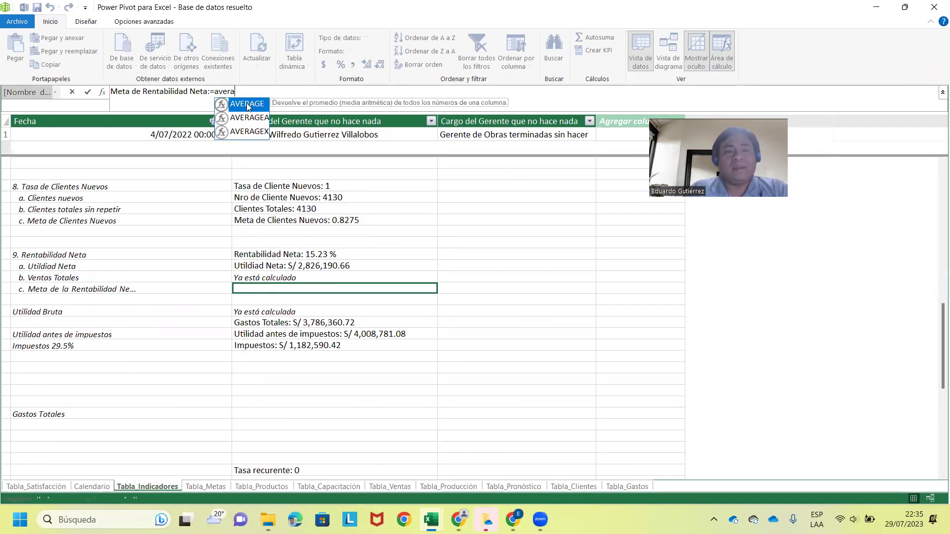
Start an AVERAGE over a Tabla_Metas column in the measure, then abandon the entry.
{"action": "double_click", "coordinate": [247, 104]}
{"action": "type", "text": "T"}
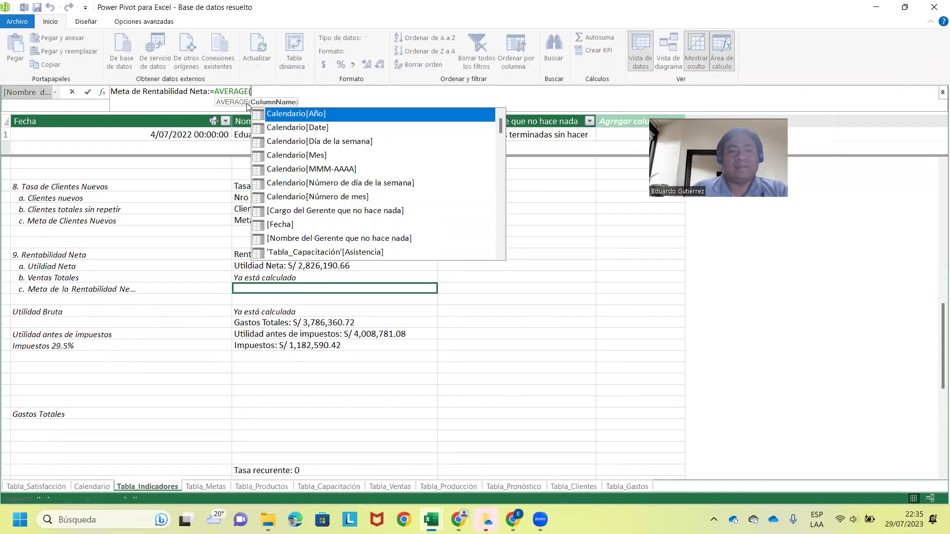
{"action": "type", "text": "ab"}
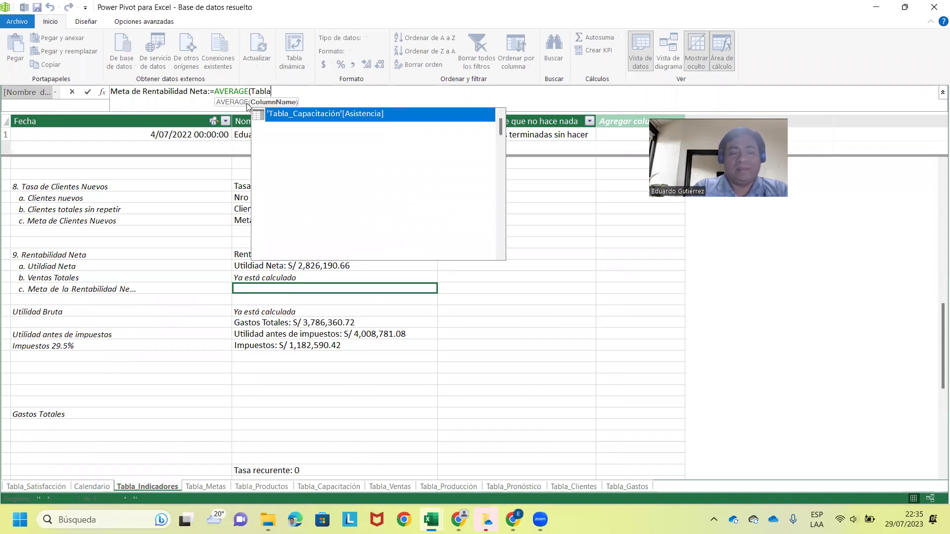
{"action": "type", "text": "la"}
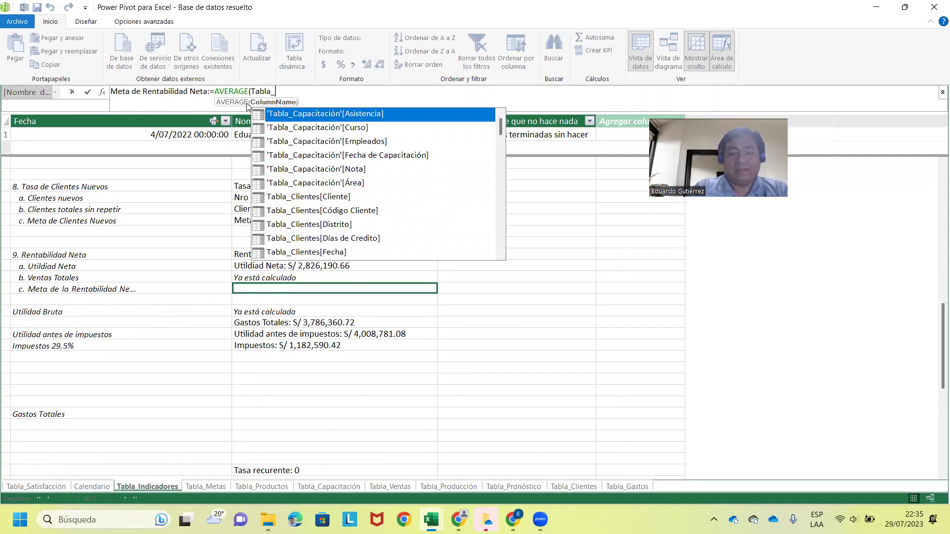
{"action": "type", "text": "_meta"}
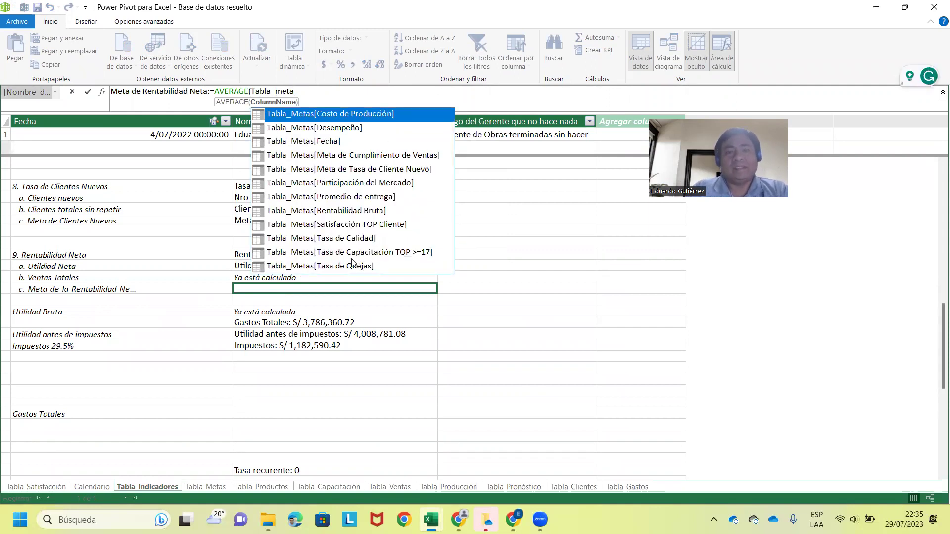
{"action": "scroll", "coordinate": [361, 275], "scroll_direction": "down", "scroll_amount": 1}
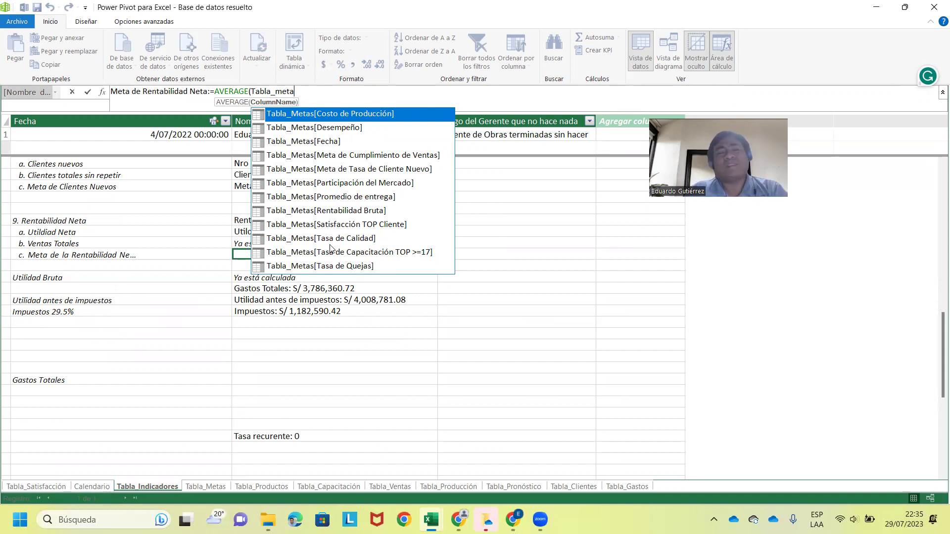
{"action": "key", "text": "Escape"}
{"action": "key", "text": "Escape"}
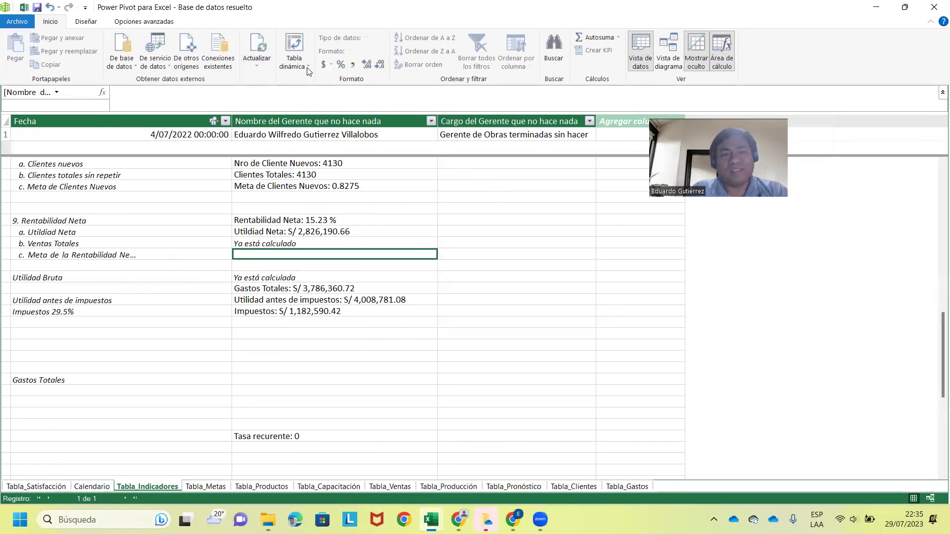
Show the Tabla_Metas table and refresh its data from the workbook with Actualizar.
{"action": "left_click", "coordinate": [204, 486]}
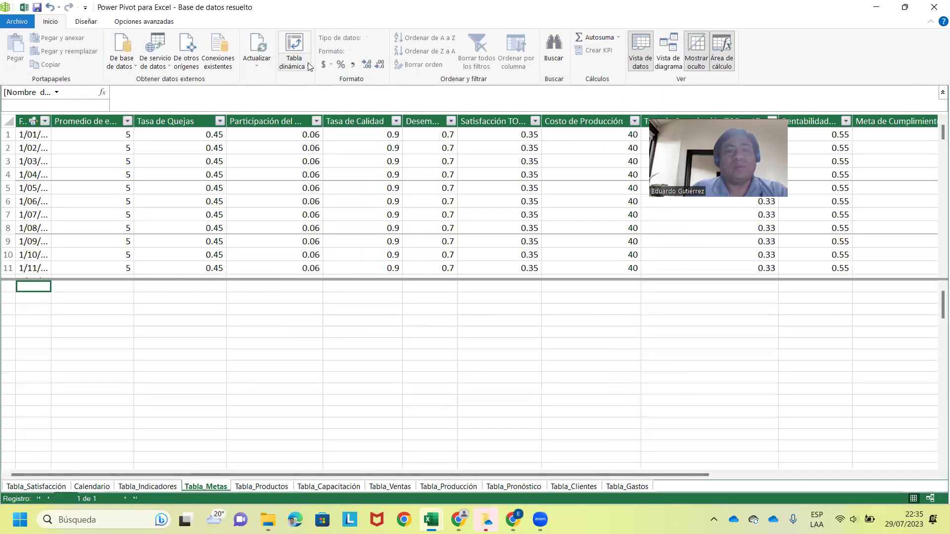
{"action": "left_click", "coordinate": [308, 66]}
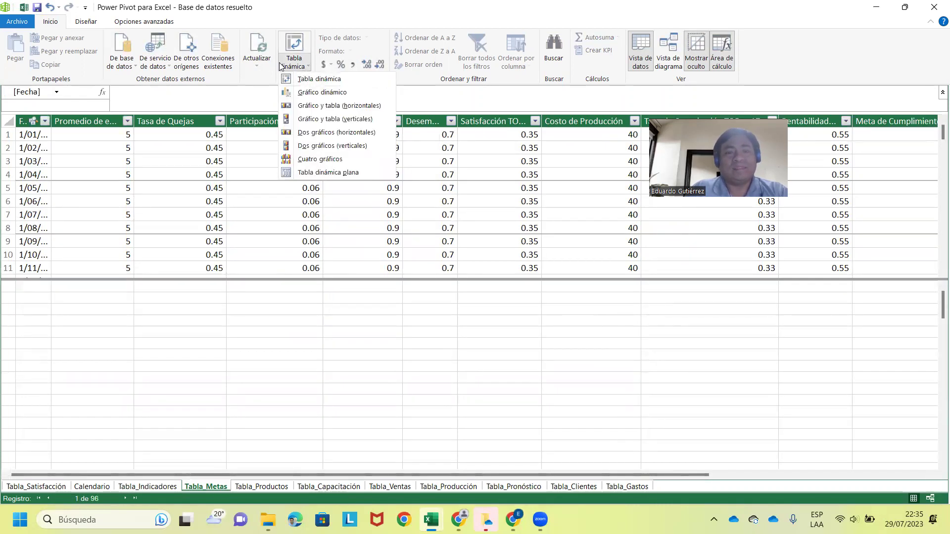
{"action": "left_click", "coordinate": [264, 67]}
{"action": "left_click", "coordinate": [266, 83]}
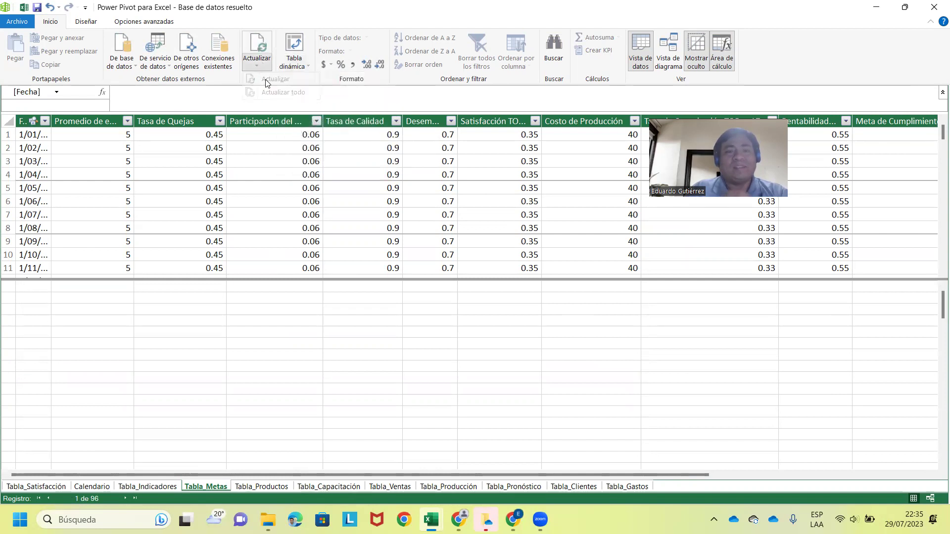
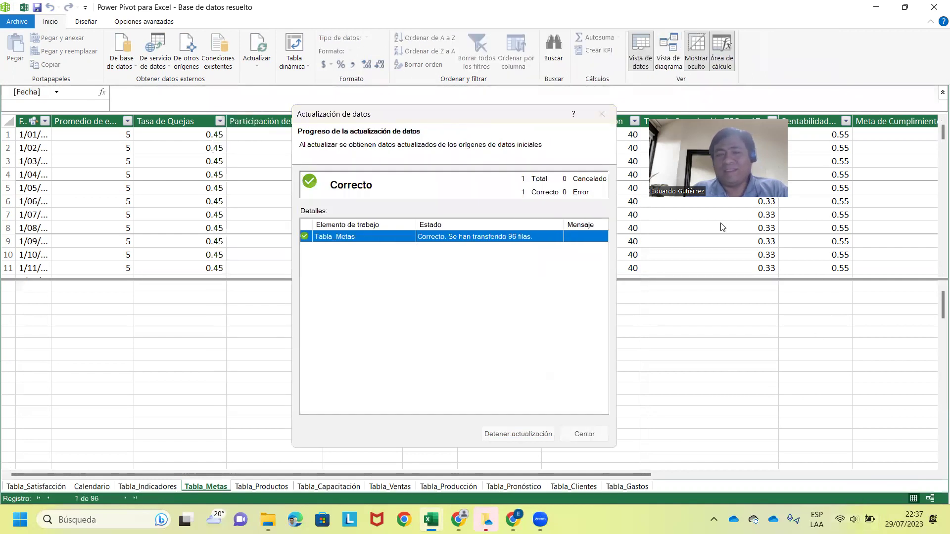
Save the workbook after the 96-row Tabla_Metas refresh and return to Power Pivot.
{"action": "key", "text": "alt+Tab"}
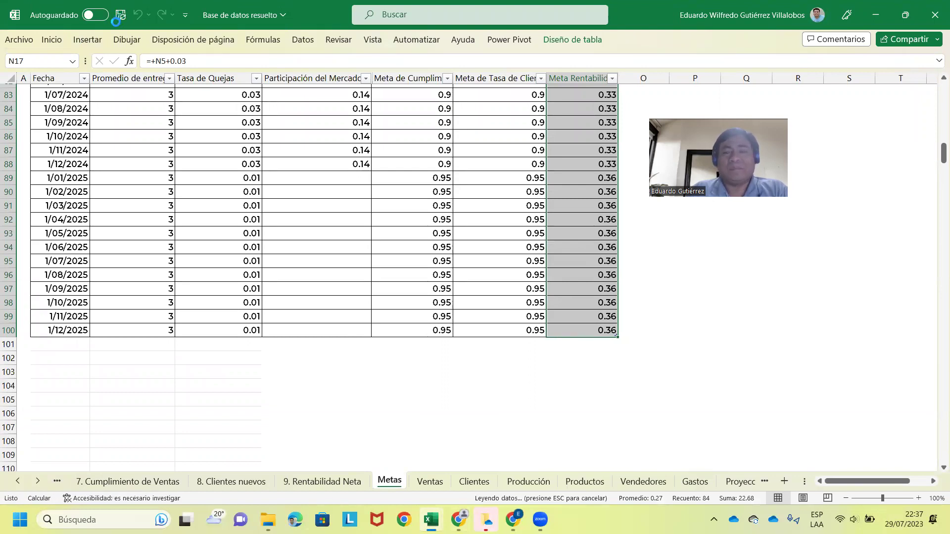
{"action": "left_click", "coordinate": [122, 15]}
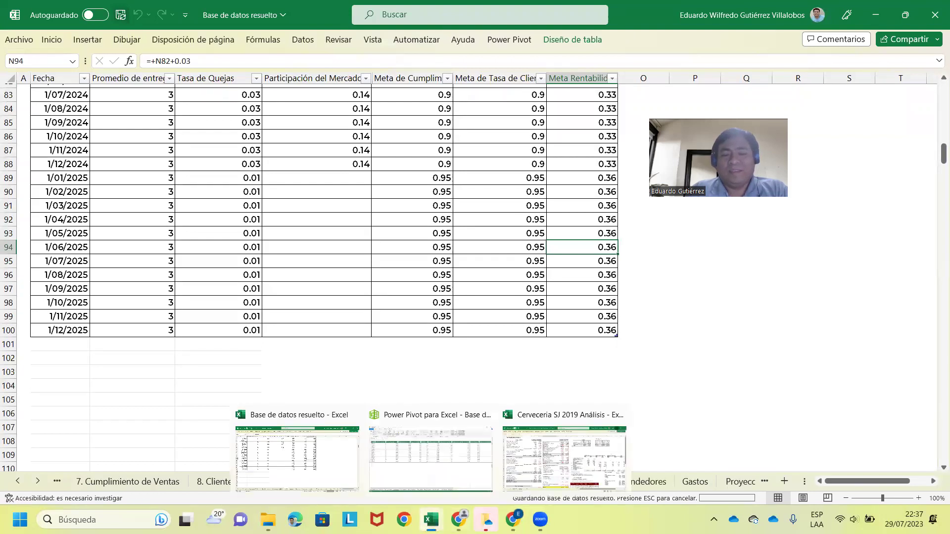
{"action": "left_click", "coordinate": [412, 449]}
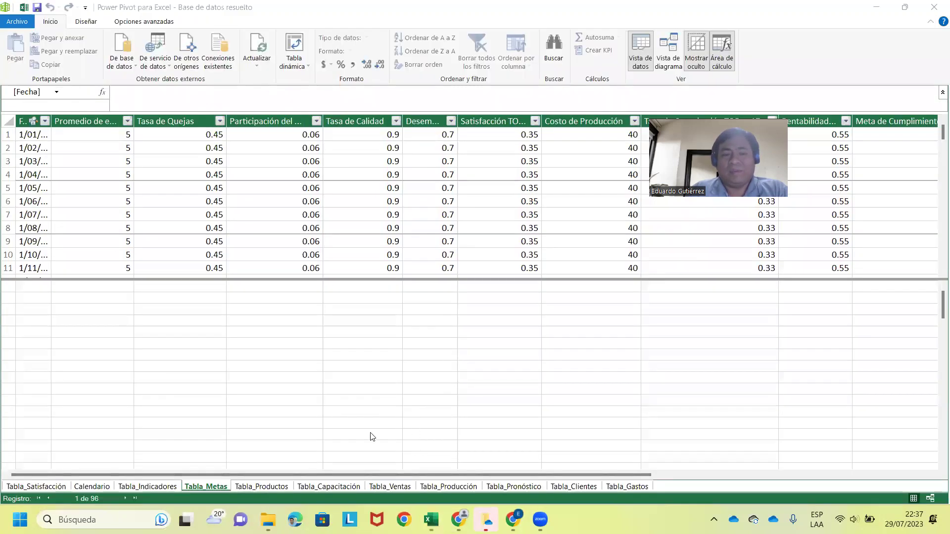
In Tabla_Indicadores' calculation area, start a measure named 'Meta de Rentabilidad Neta:=', fixing its capitalisation.
{"action": "left_click", "coordinate": [138, 487]}
{"action": "double_click", "coordinate": [139, 487]}
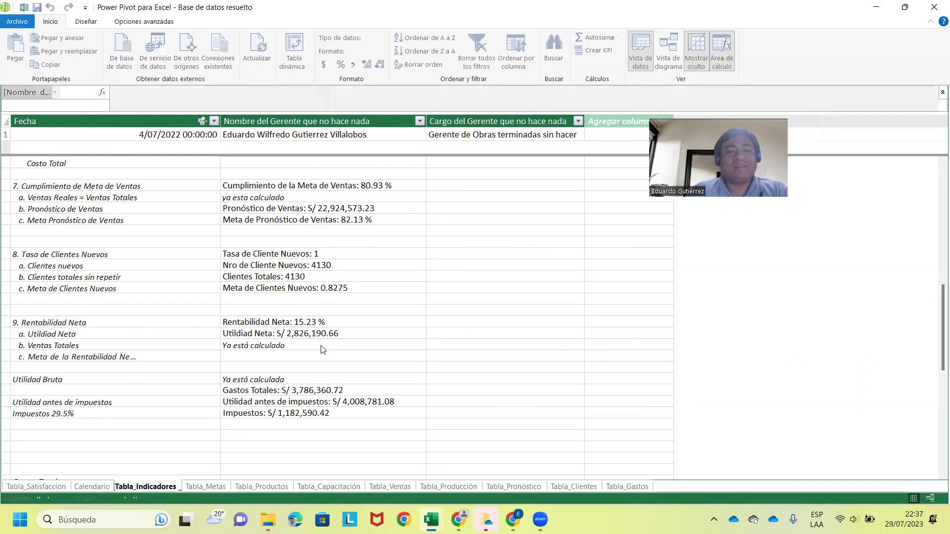
{"action": "left_click", "coordinate": [245, 357]}
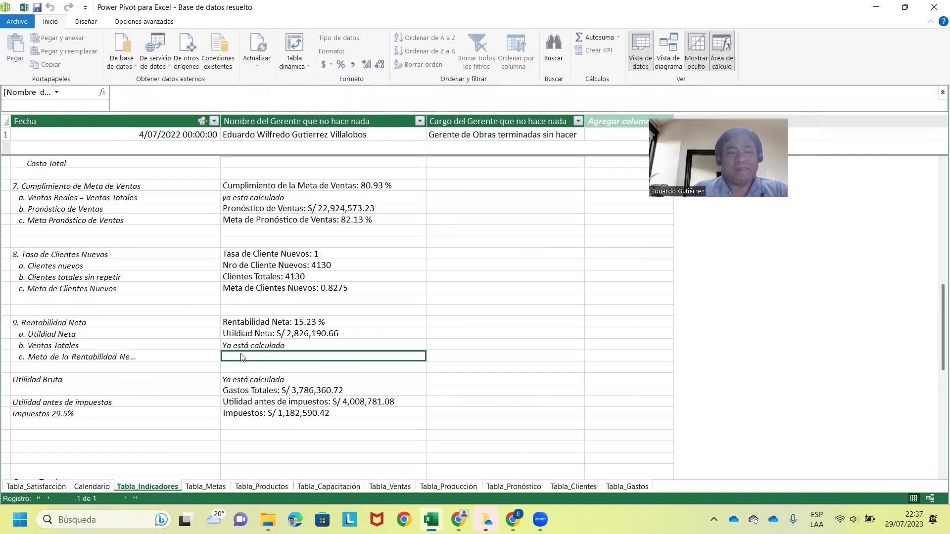
{"action": "double_click", "coordinate": [242, 357]}
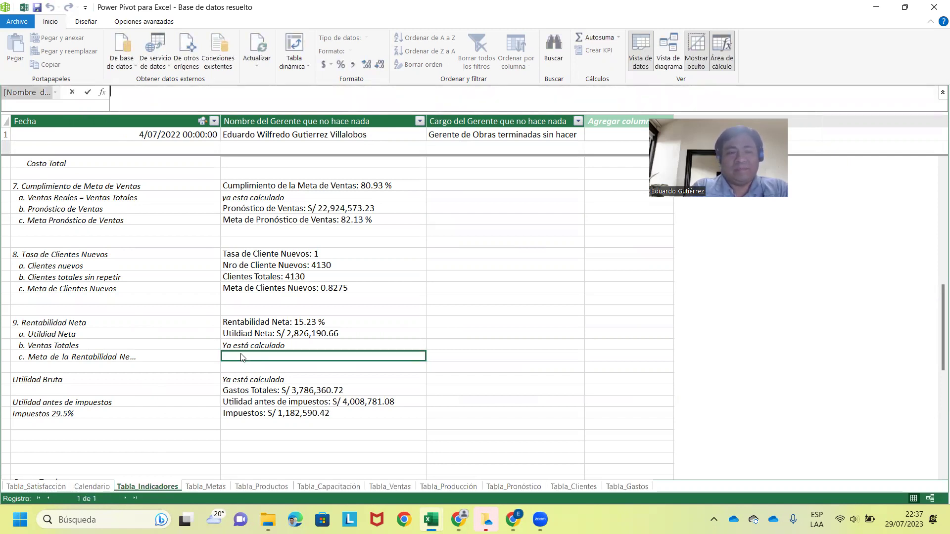
{"action": "type", "text": "MEta de Rentabilidad Neta:="}
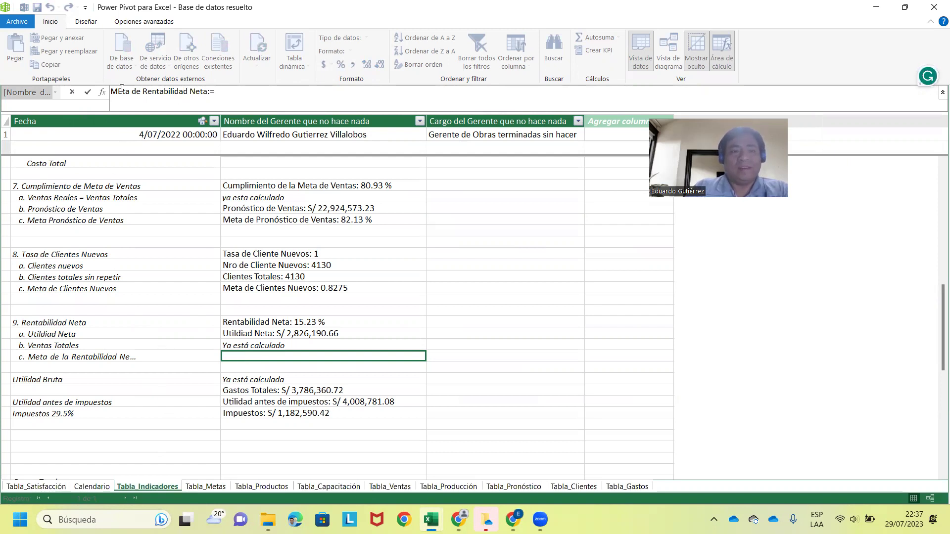
{"action": "key", "text": "Return"}
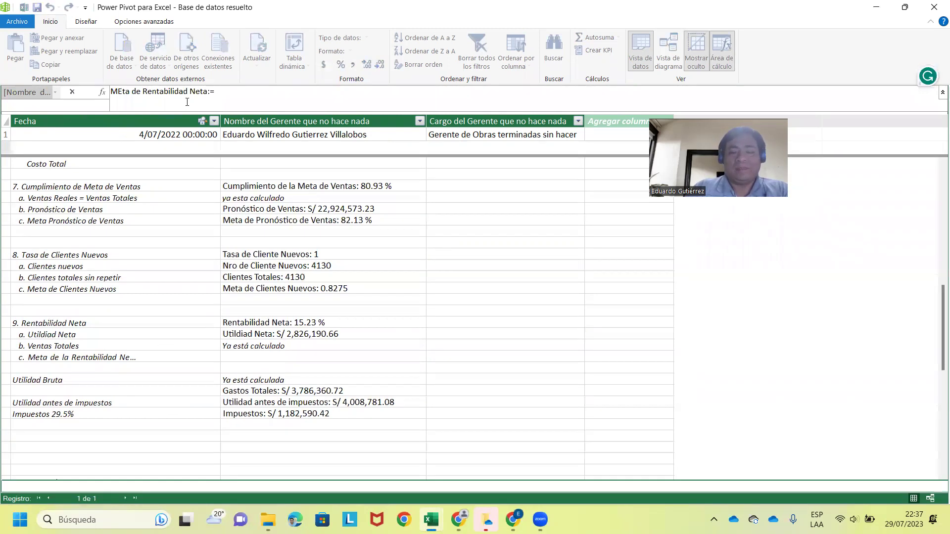
{"action": "left_click", "coordinate": [122, 91]}
{"action": "key", "text": "BackSpace"}
{"action": "type", "text": "e"}
Complete the measure as AVERAGE(Tabla_Metas[Meta Rentabilidad Neta]) and format it as a percentage (25.50 %).
{"action": "left_click", "coordinate": [233, 91]}
{"action": "type", "text": "a"}
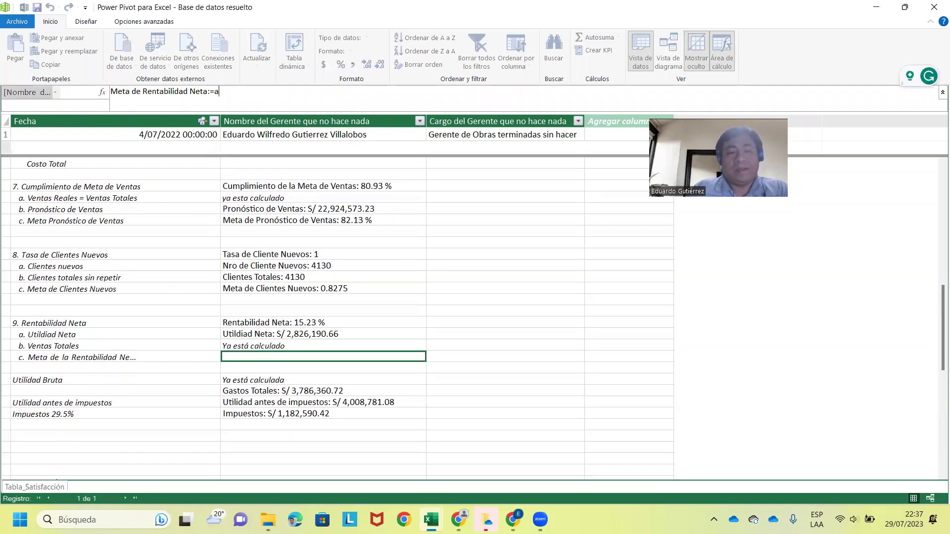
{"action": "type", "text": "verage"}
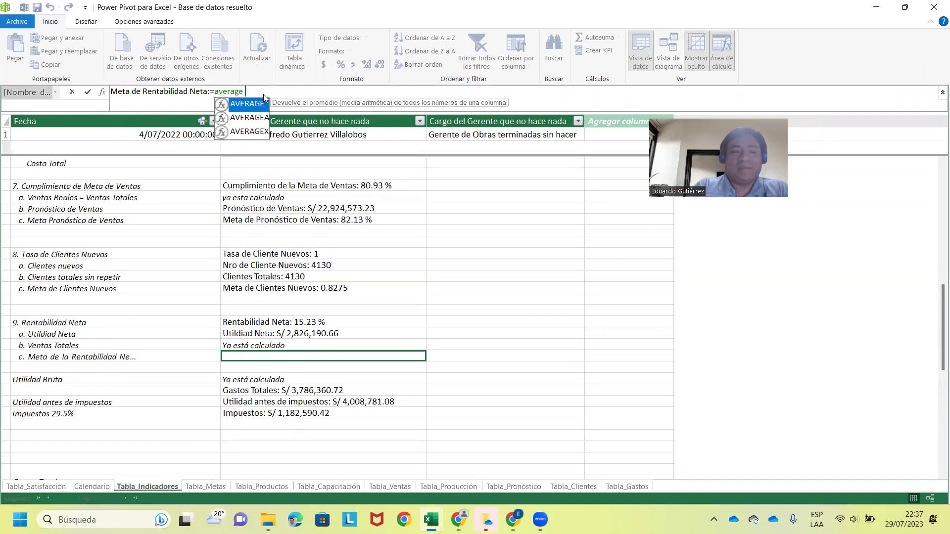
{"action": "type", "text": "(t"}
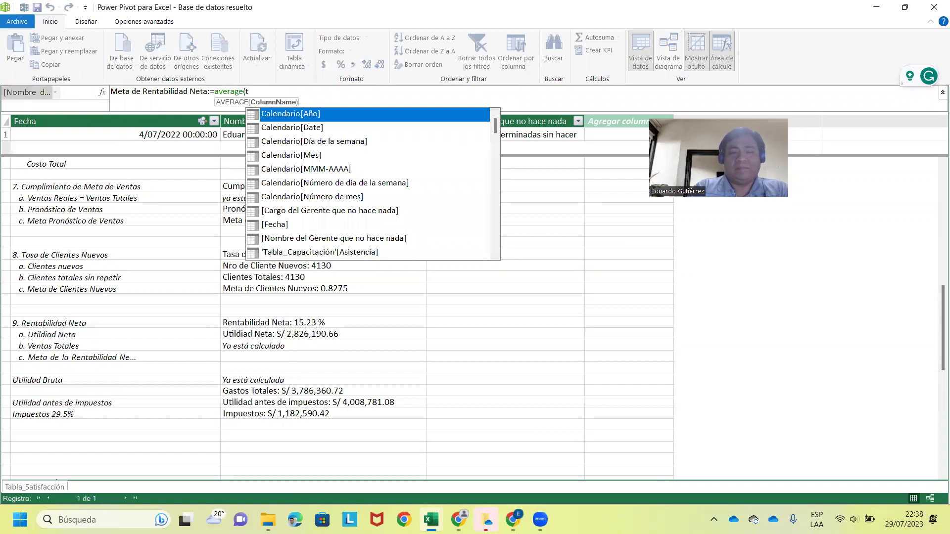
{"action": "type", "text": "a"}
{"action": "type", "text": "bla"}
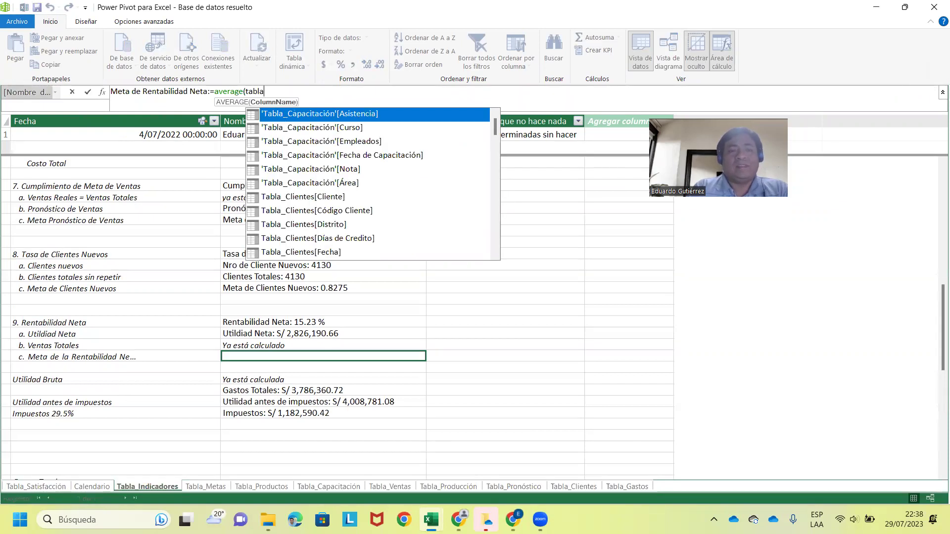
{"action": "type", "text": "_sa"}
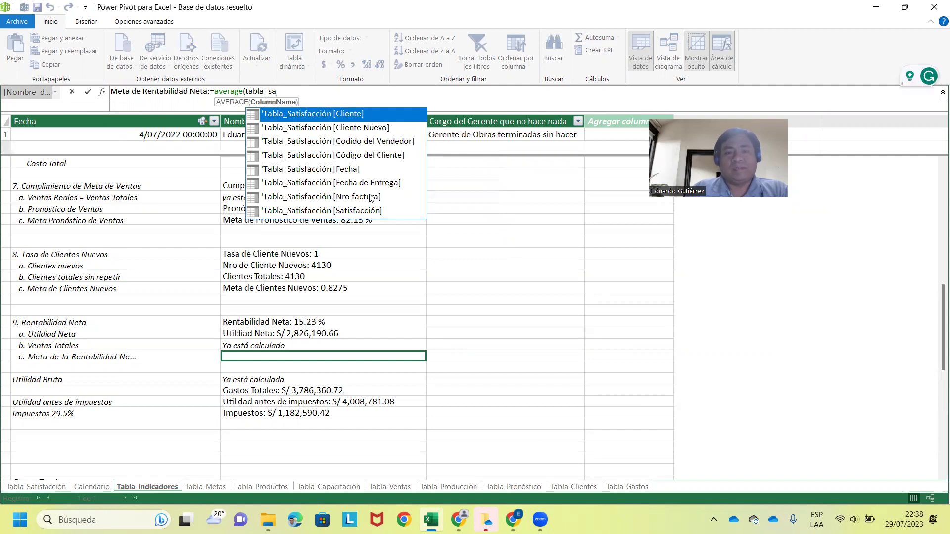
{"action": "key", "text": "BackSpace"}
{"action": "key", "text": "BackSpace"}
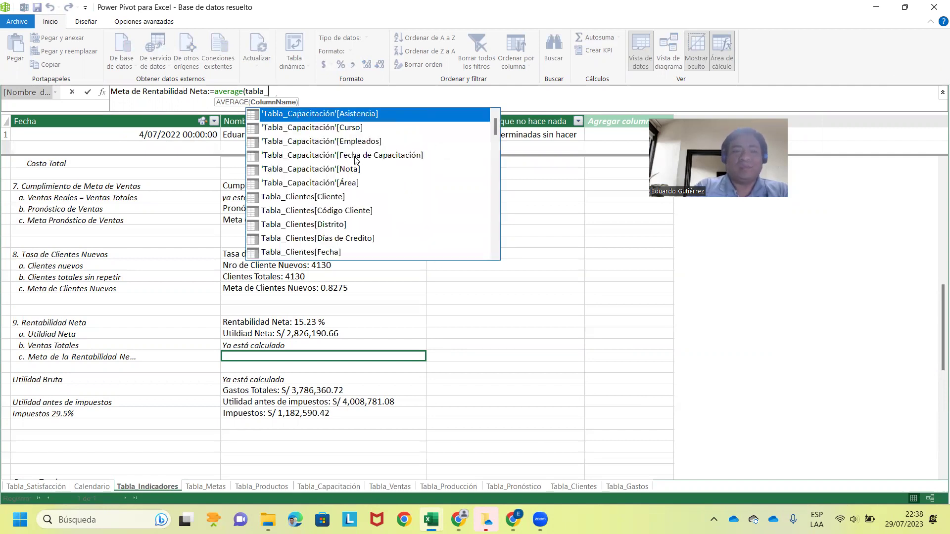
{"action": "type", "text": "meta"}
{"action": "scroll", "coordinate": [378, 169], "scroll_direction": "down", "scroll_amount": 1}
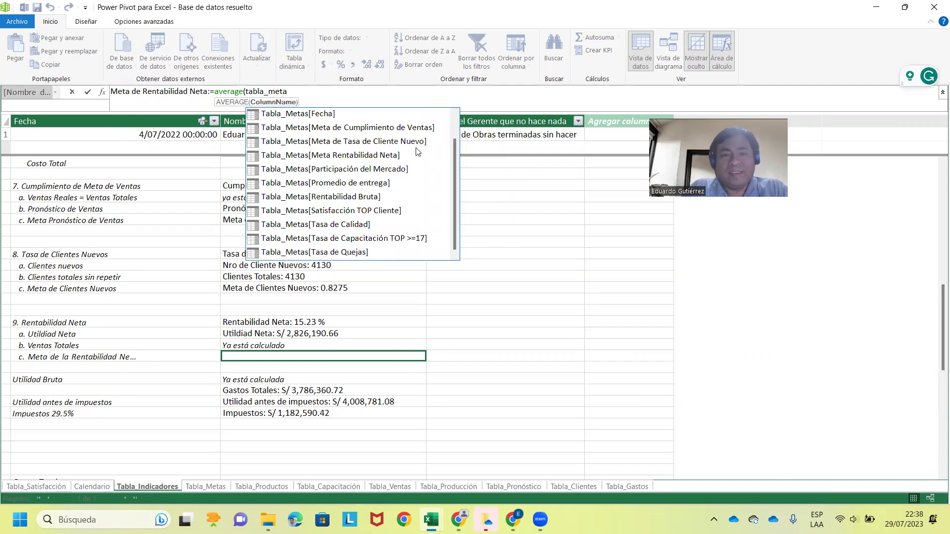
{"action": "double_click", "coordinate": [375, 156]}
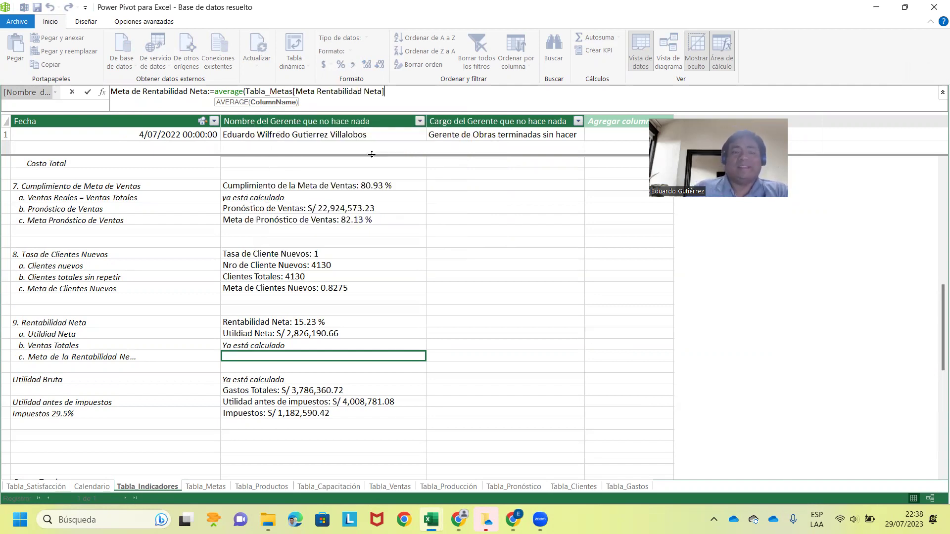
{"action": "type", "text": ")"}
{"action": "key", "text": "Return"}
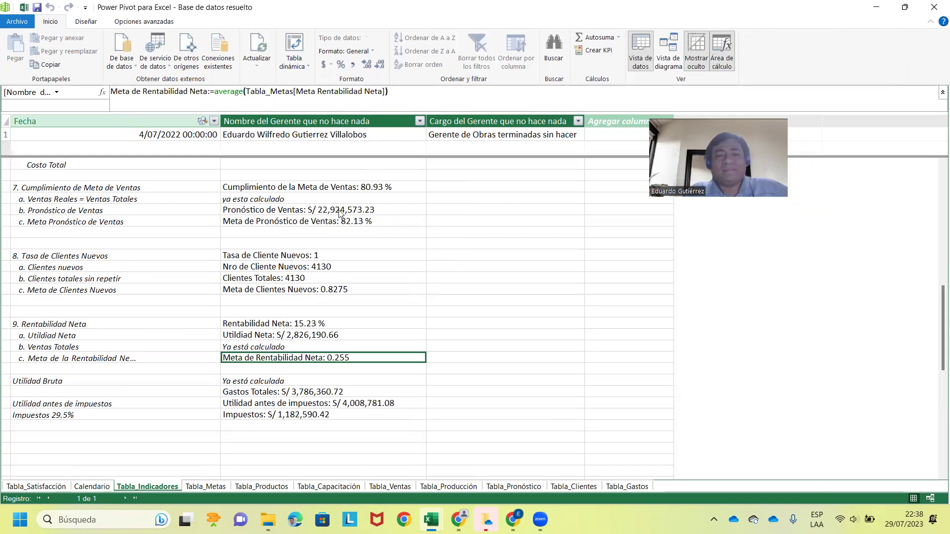
{"action": "left_click", "coordinate": [342, 67]}
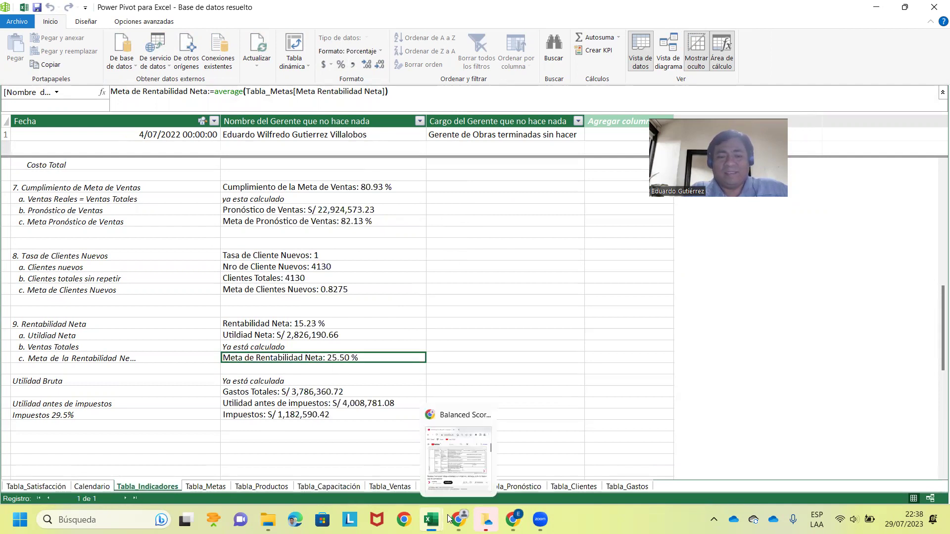
{"action": "mouse_move", "coordinate": [430, 520]}
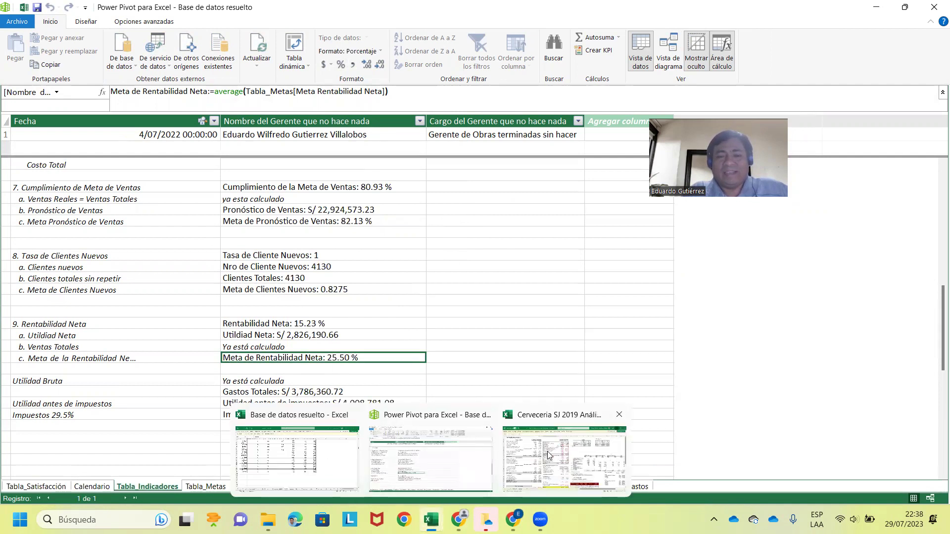
Return to the Base de datos resuelto workbook and open sheet 9. Rentabilidad Neta.
{"action": "left_click", "coordinate": [399, 455]}
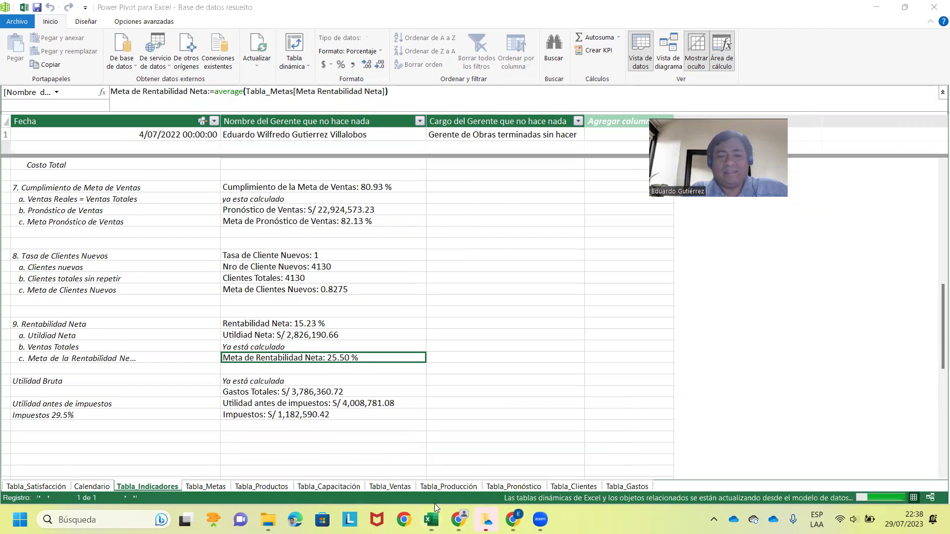
{"action": "left_click", "coordinate": [432, 520]}
{"action": "left_click", "coordinate": [320, 472]}
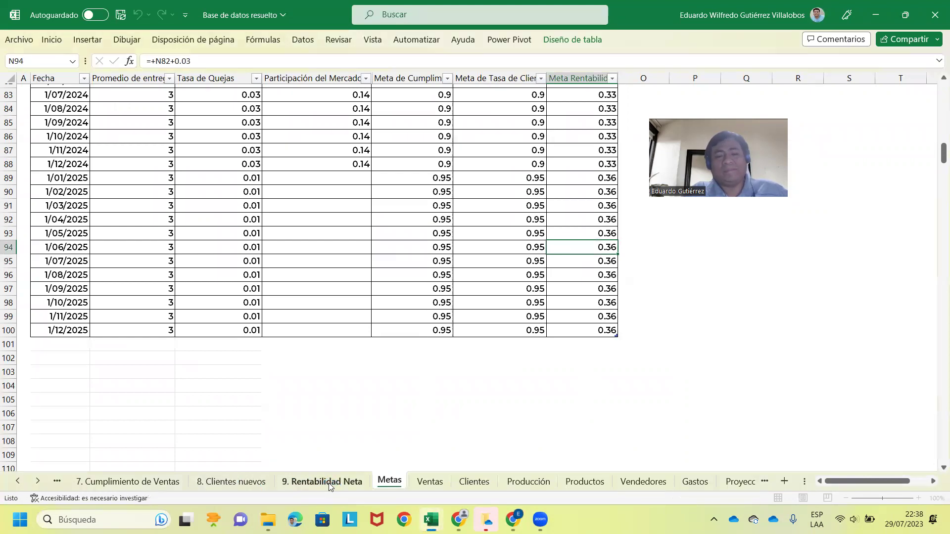
{"action": "left_click", "coordinate": [332, 483]}
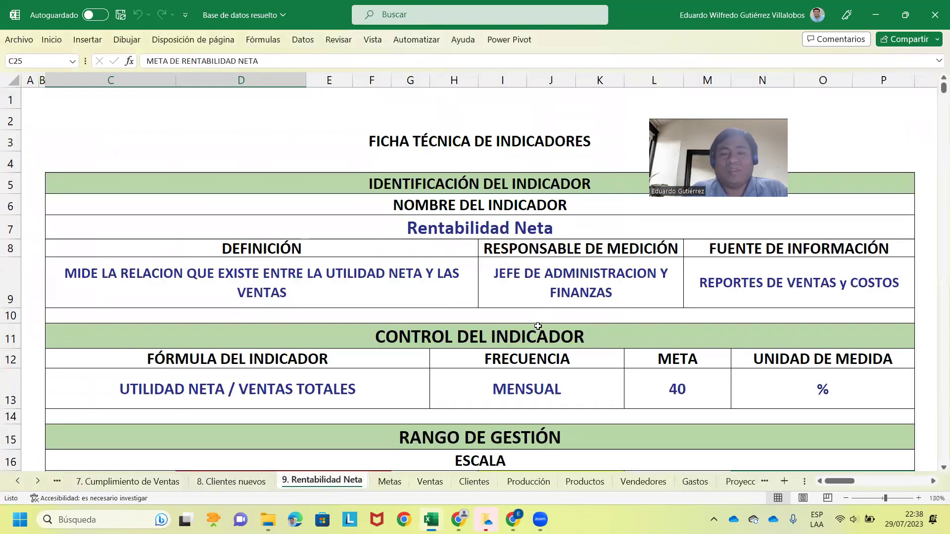
Insert entire blank rows over the selected range C27:P45 below the results table.
{"action": "scroll", "coordinate": [372, 330], "scroll_direction": "down", "scroll_amount": 6}
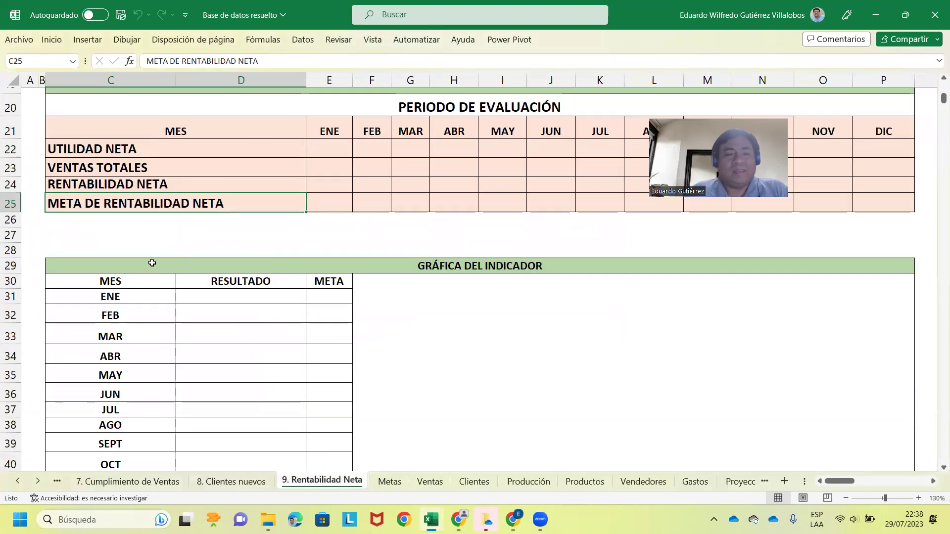
{"action": "scroll", "coordinate": [111, 232], "scroll_direction": "down", "scroll_amount": 1}
{"action": "left_click_drag", "start_coordinate": [59, 191], "coordinate": [82, 255]}
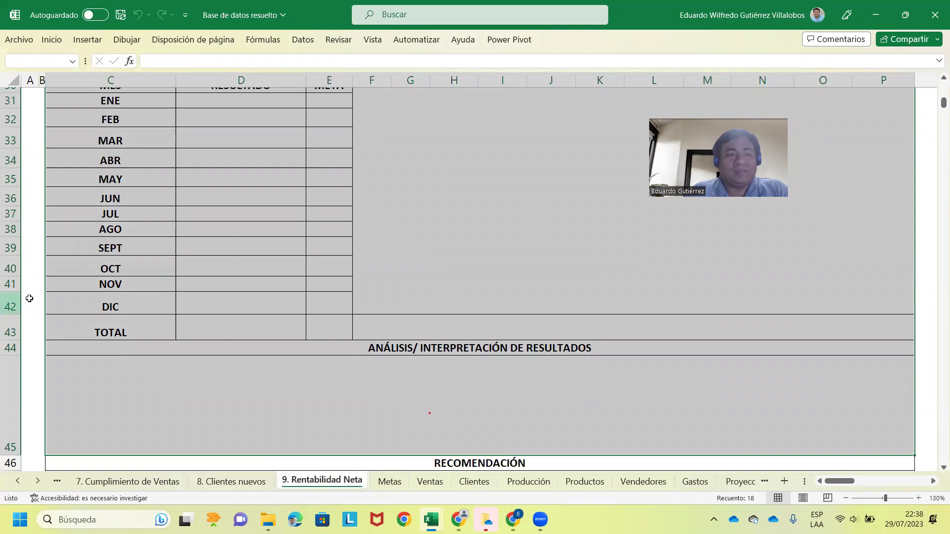
{"action": "right_click", "coordinate": [88, 238]}
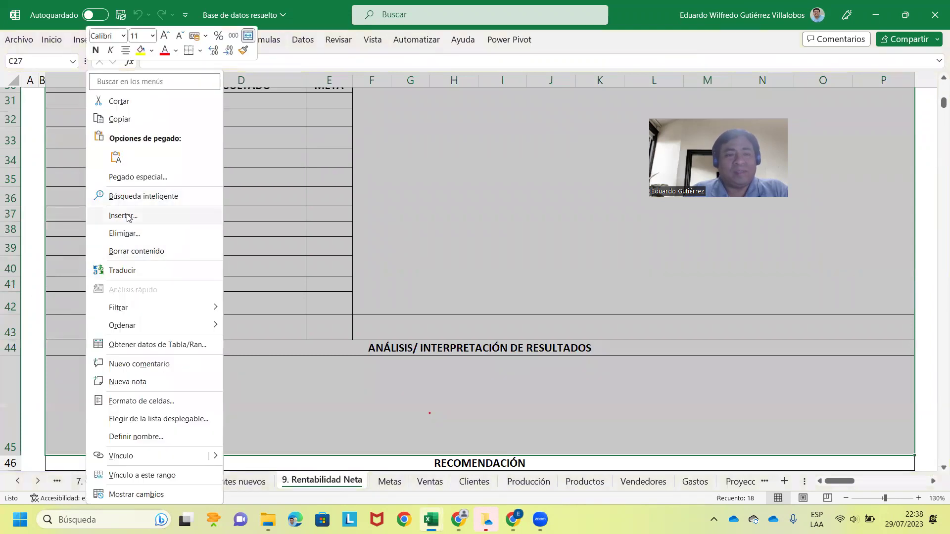
{"action": "left_click", "coordinate": [126, 216]}
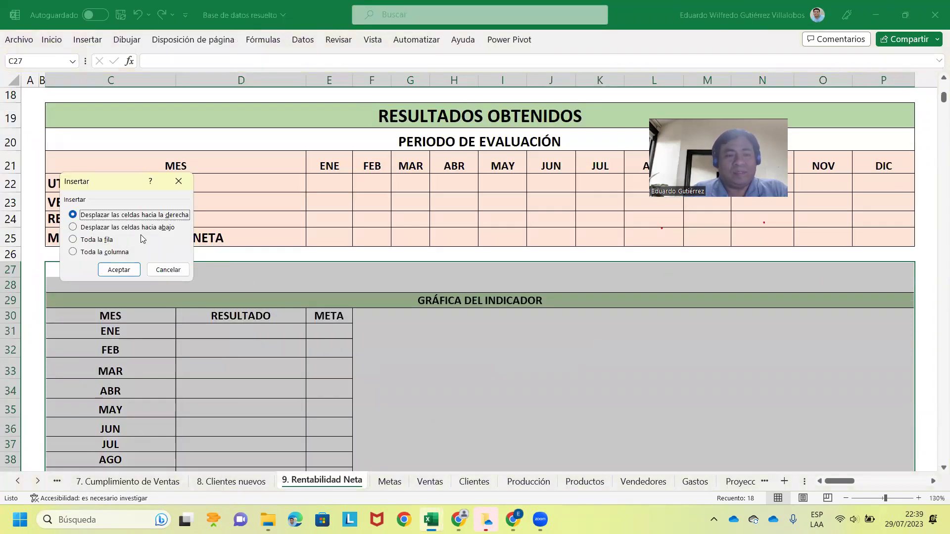
{"action": "left_click", "coordinate": [108, 241]}
{"action": "left_click", "coordinate": [119, 269]}
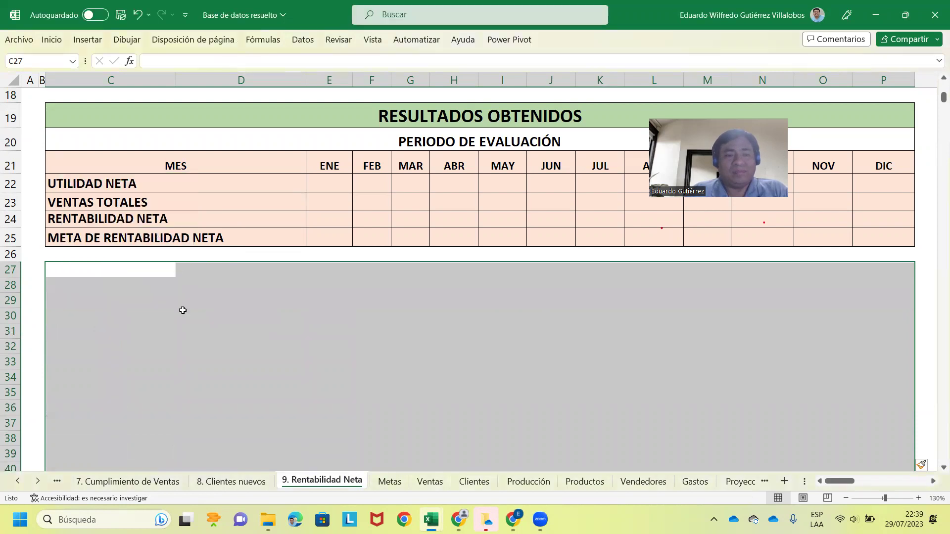
Select cell C29 beneath the results table as the pivot table location.
{"action": "left_click", "coordinate": [183, 312]}
{"action": "scroll", "coordinate": [184, 311], "scroll_direction": "down", "scroll_amount": 1}
{"action": "scroll", "coordinate": [183, 311], "scroll_direction": "down", "scroll_amount": 4}
{"action": "scroll", "coordinate": [149, 277], "scroll_direction": "up", "scroll_amount": 3}
{"action": "left_click", "coordinate": [70, 187]}
{"action": "left_click", "coordinate": [73, 199]}
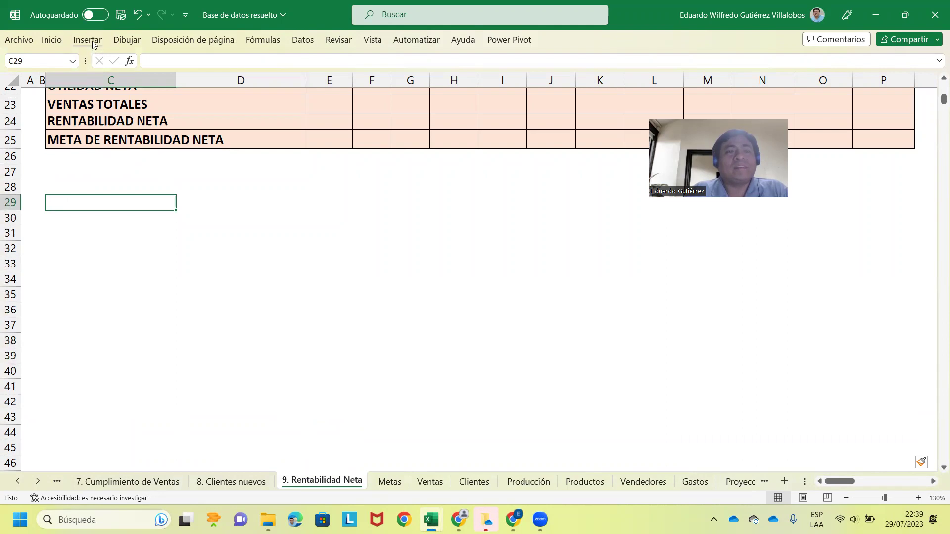
Insert a PivotTable from the workbook's data model at C29 on this sheet.
{"action": "left_click", "coordinate": [87, 39]}
{"action": "left_click", "coordinate": [41, 92]}
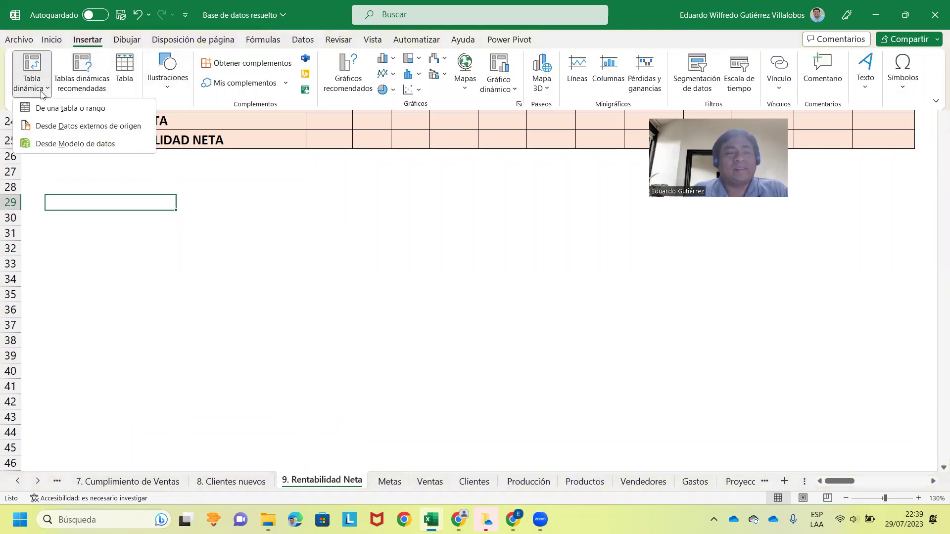
{"action": "left_click", "coordinate": [43, 144]}
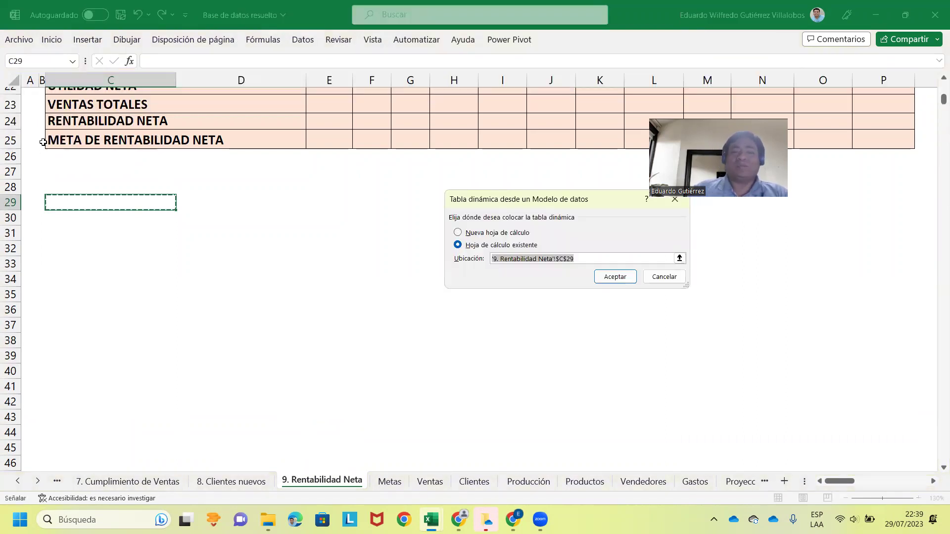
{"action": "left_click", "coordinate": [603, 278]}
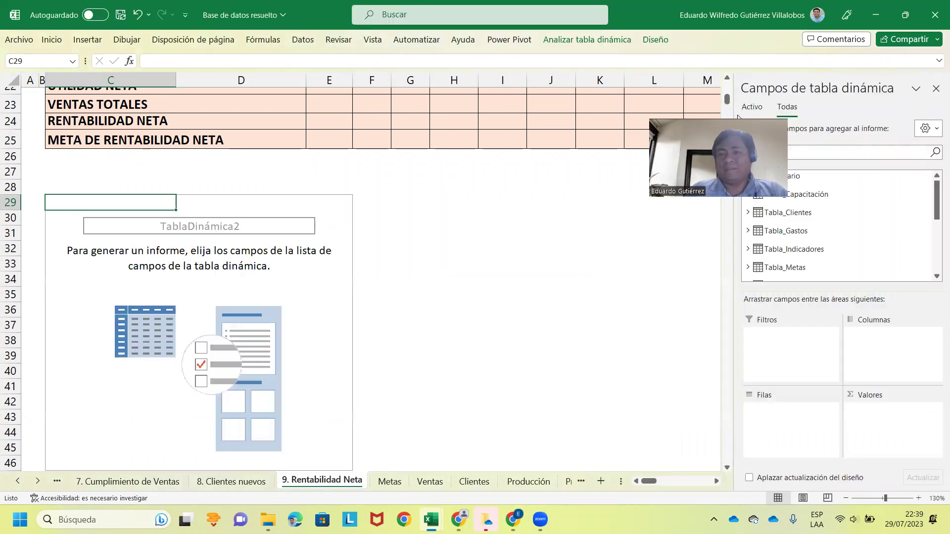
Expand Tabla_Indicadores in the PivotTable Fields pane to reveal its net profit measures.
{"action": "left_click_drag", "start_coordinate": [740, 116], "coordinate": [758, 22]}
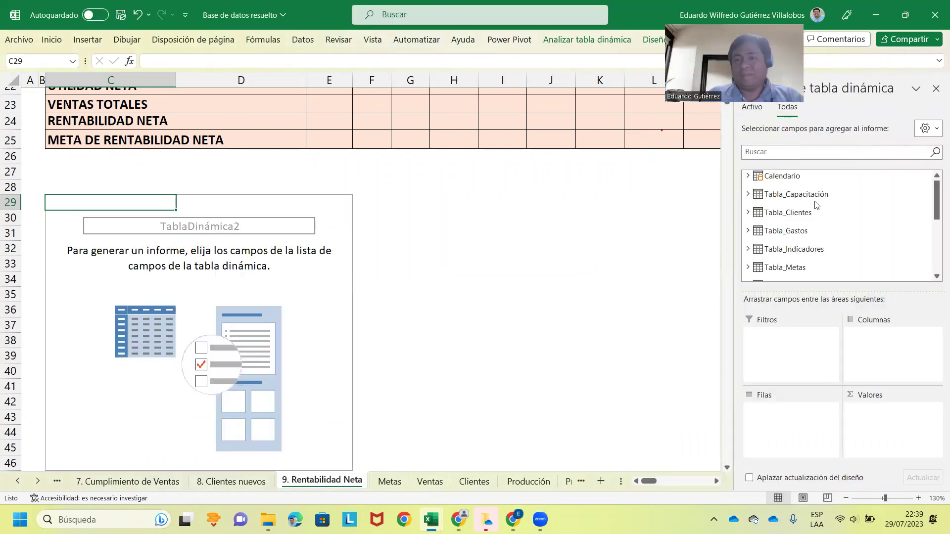
{"action": "scroll", "coordinate": [796, 239], "scroll_direction": "down", "scroll_amount": 2}
{"action": "left_click", "coordinate": [786, 220]}
{"action": "scroll", "coordinate": [869, 250], "scroll_direction": "down", "scroll_amount": 3}
{"action": "scroll", "coordinate": [872, 252], "scroll_direction": "down", "scroll_amount": 3}
{"action": "scroll", "coordinate": [873, 267], "scroll_direction": "down", "scroll_amount": 3}
{"action": "scroll", "coordinate": [873, 267], "scroll_direction": "down", "scroll_amount": 3}
{"action": "scroll", "coordinate": [871, 267], "scroll_direction": "down", "scroll_amount": 3}
{"action": "scroll", "coordinate": [866, 265], "scroll_direction": "down", "scroll_amount": 3}
{"action": "scroll", "coordinate": [852, 262], "scroll_direction": "up", "scroll_amount": 2}
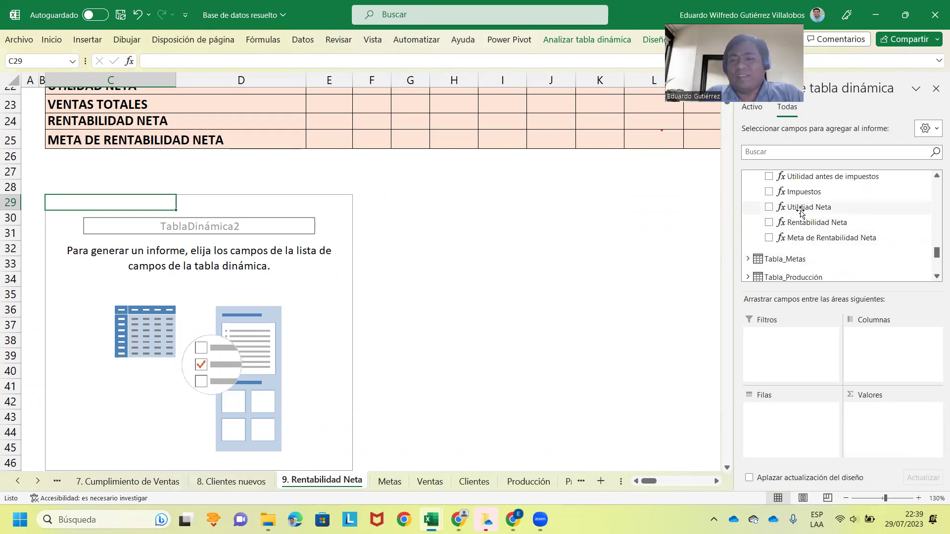
Add Utilidad Neta, Ventas Totales, Rentabilidad Neta and Meta de Rentabilidad Neta to the pivot values.
{"action": "left_click", "coordinate": [768, 207]}
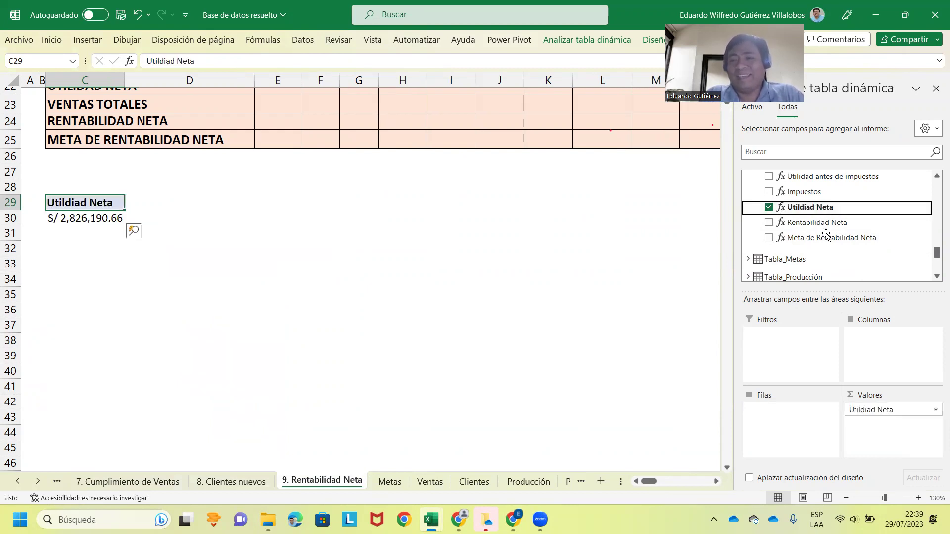
{"action": "scroll", "coordinate": [827, 230], "scroll_direction": "up", "scroll_amount": 2}
{"action": "scroll", "coordinate": [827, 223], "scroll_direction": "up", "scroll_amount": 2}
{"action": "scroll", "coordinate": [827, 224], "scroll_direction": "up", "scroll_amount": 1}
{"action": "scroll", "coordinate": [830, 223], "scroll_direction": "up", "scroll_amount": 1}
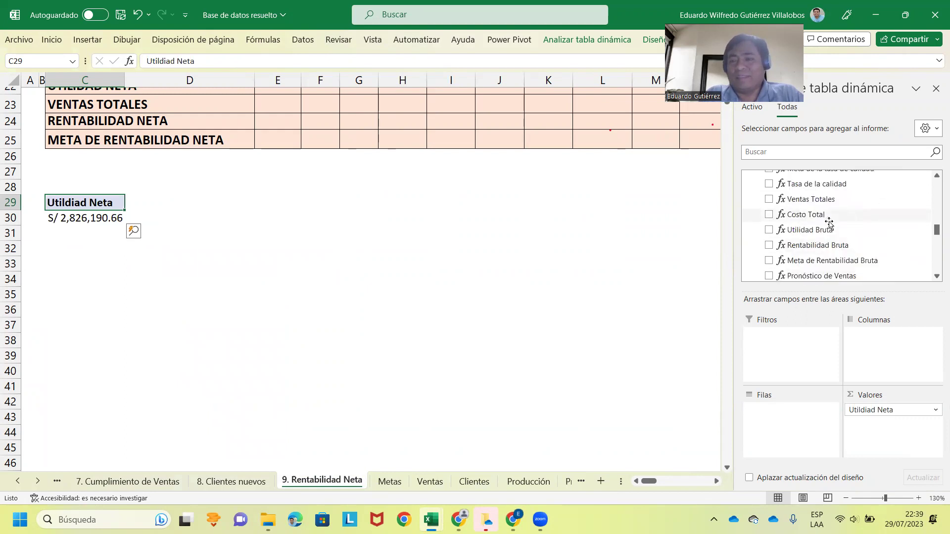
{"action": "left_click", "coordinate": [769, 200]}
{"action": "scroll", "coordinate": [829, 233], "scroll_direction": "down", "scroll_amount": 1}
{"action": "scroll", "coordinate": [830, 238], "scroll_direction": "down", "scroll_amount": 2}
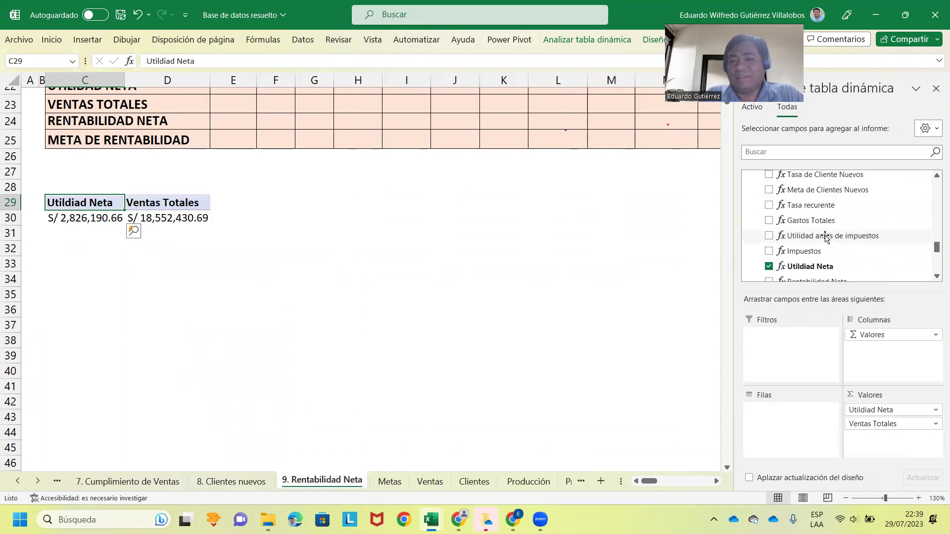
{"action": "scroll", "coordinate": [829, 240], "scroll_direction": "down", "scroll_amount": 1}
{"action": "left_click", "coordinate": [769, 192]}
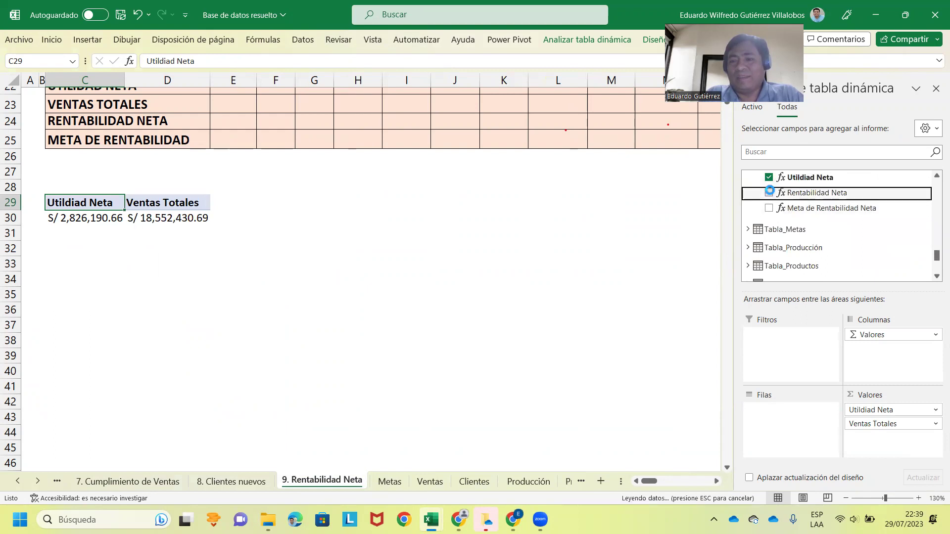
{"action": "left_click", "coordinate": [768, 208]}
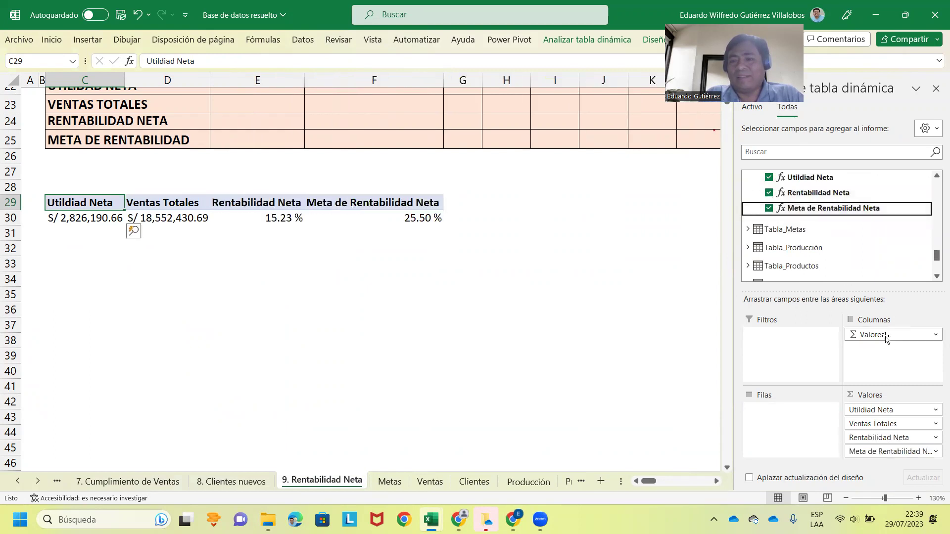
Move Σ Valores to Rows and put Calendario's Mes field in Columns.
{"action": "left_click_drag", "start_coordinate": [886, 338], "coordinate": [787, 416]}
{"action": "scroll", "coordinate": [830, 230], "scroll_direction": "up", "scroll_amount": 3}
{"action": "scroll", "coordinate": [830, 230], "scroll_direction": "up", "scroll_amount": 5}
{"action": "scroll", "coordinate": [830, 225], "scroll_direction": "up", "scroll_amount": 5}
{"action": "scroll", "coordinate": [831, 219], "scroll_direction": "up", "scroll_amount": 5}
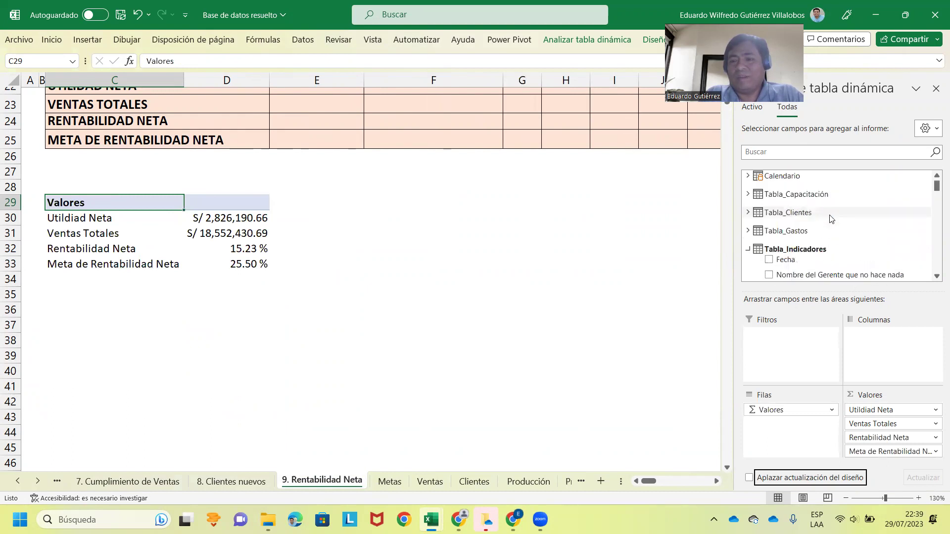
{"action": "left_click", "coordinate": [748, 175]}
{"action": "left_click", "coordinate": [773, 203]}
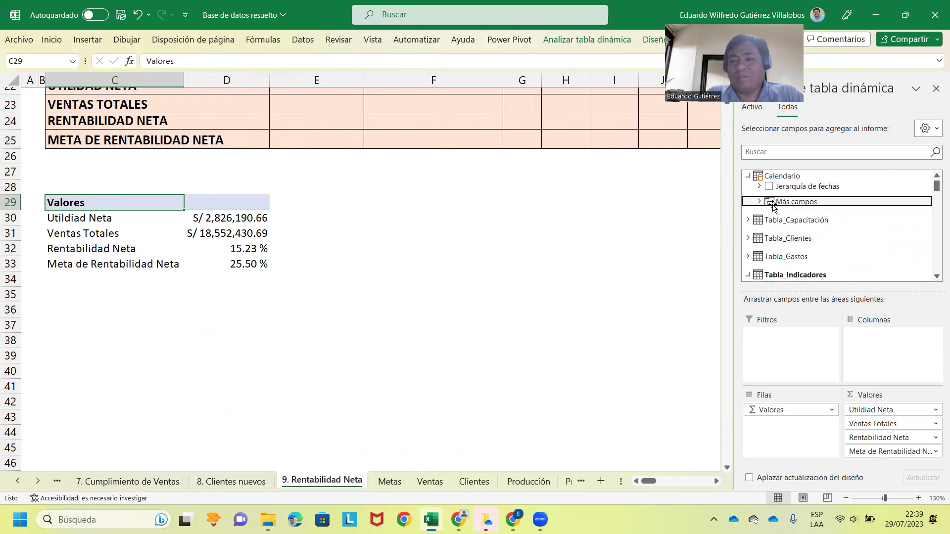
{"action": "left_click", "coordinate": [773, 202]}
{"action": "left_click_drag", "start_coordinate": [788, 228], "coordinate": [898, 342]}
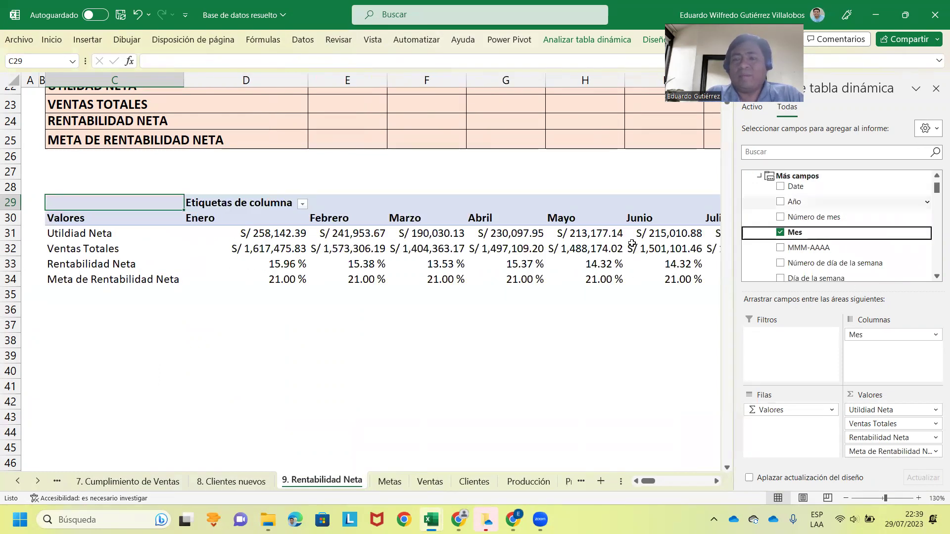
{"action": "left_click", "coordinate": [936, 90]}
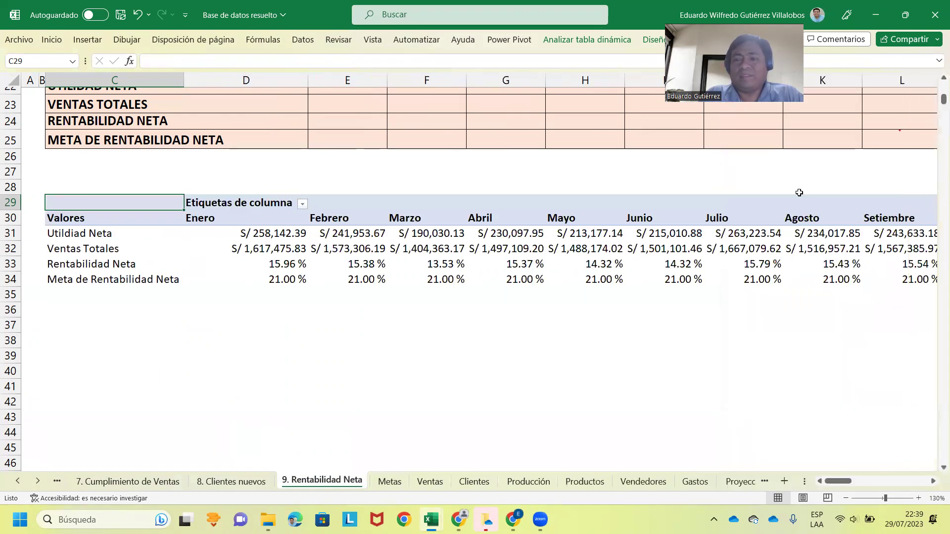
From PivotTable Analyze, start an Insert Slicer and choose the Año field.
{"action": "right_click", "coordinate": [511, 268]}
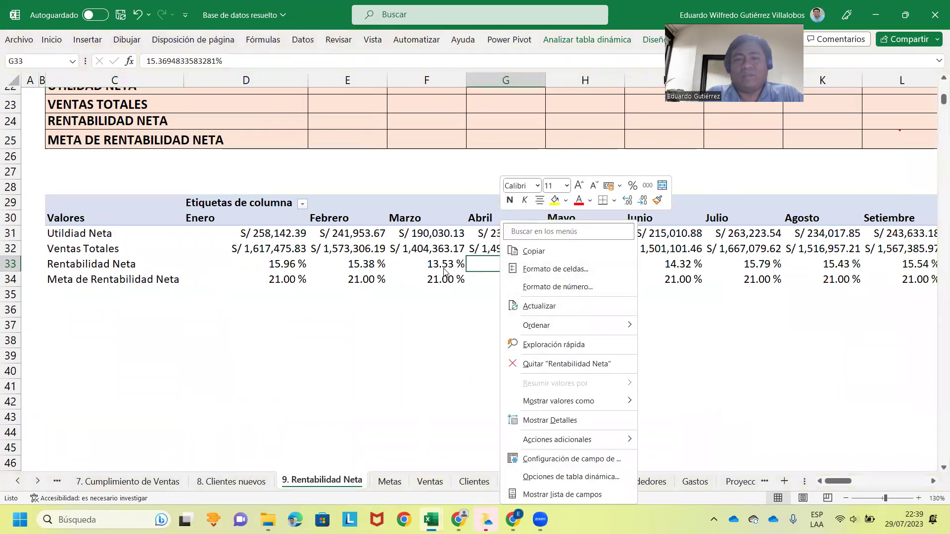
{"action": "key", "text": "Escape"}
{"action": "left_click", "coordinate": [572, 39]}
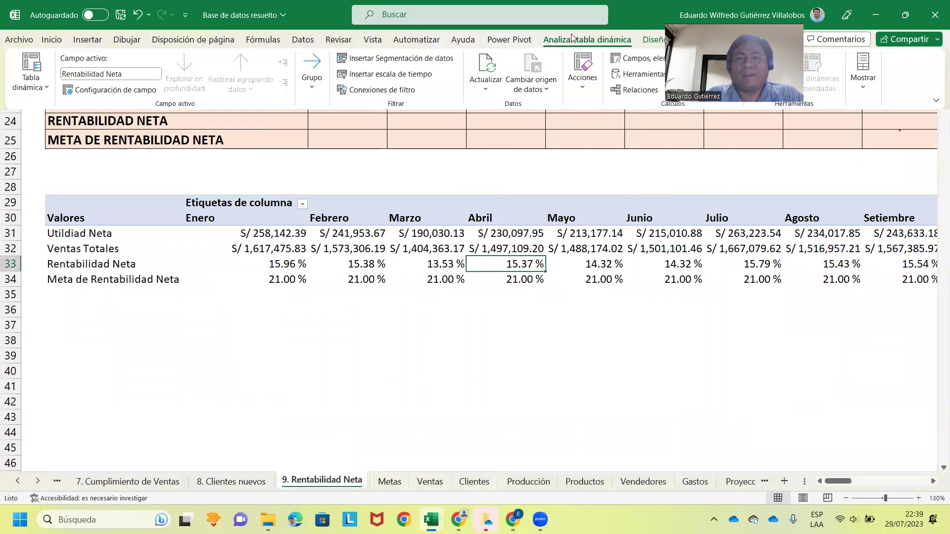
{"action": "left_click", "coordinate": [383, 64]}
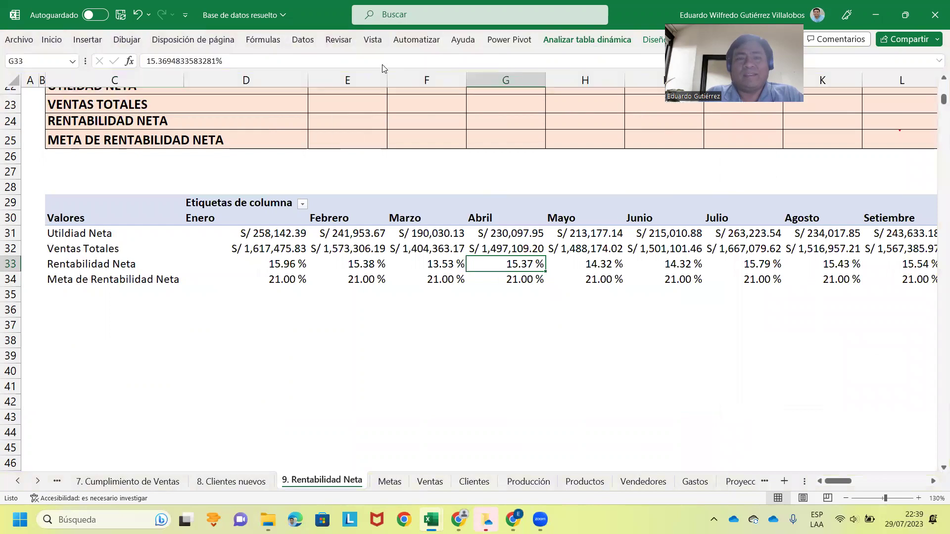
{"action": "left_click", "coordinate": [549, 185]}
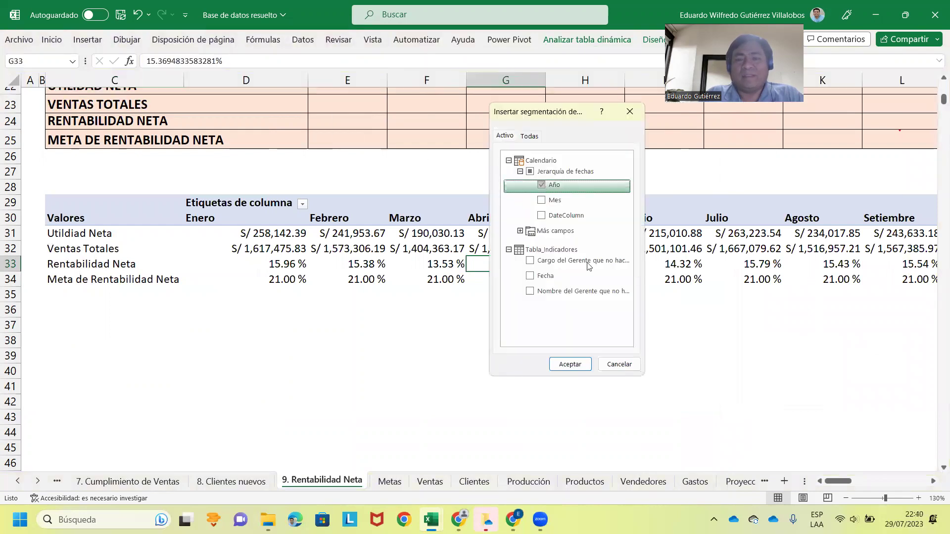
Create the Año slicer with 5 columns, sized to one row above the pivot's left side.
{"action": "left_click", "coordinate": [569, 364]}
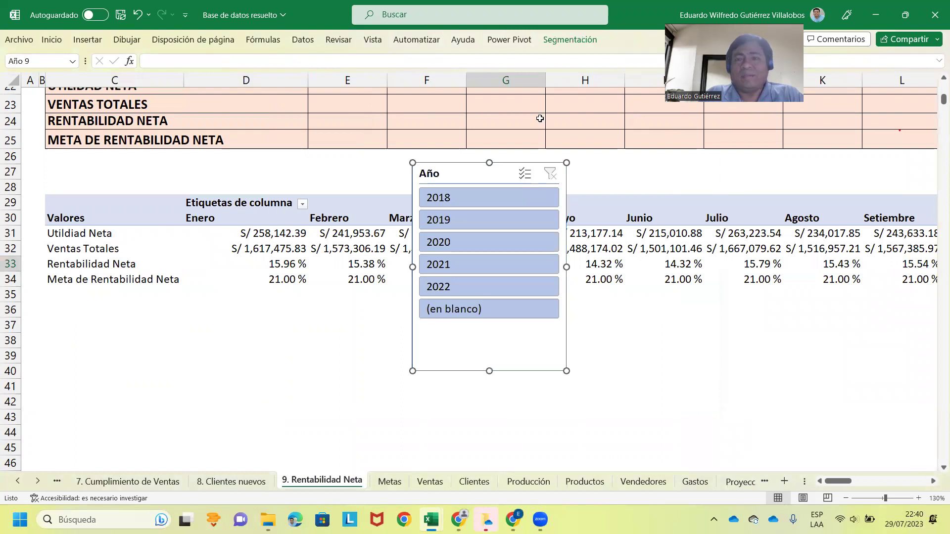
{"action": "left_click", "coordinate": [580, 38]}
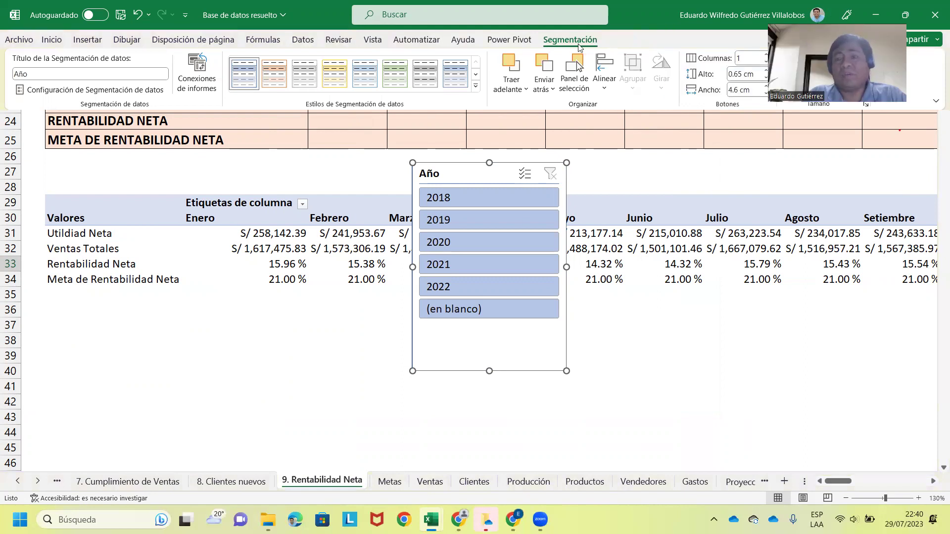
{"action": "left_click", "coordinate": [766, 56]}
{"action": "left_click", "coordinate": [766, 56]}
{"action": "left_click", "coordinate": [766, 56]}
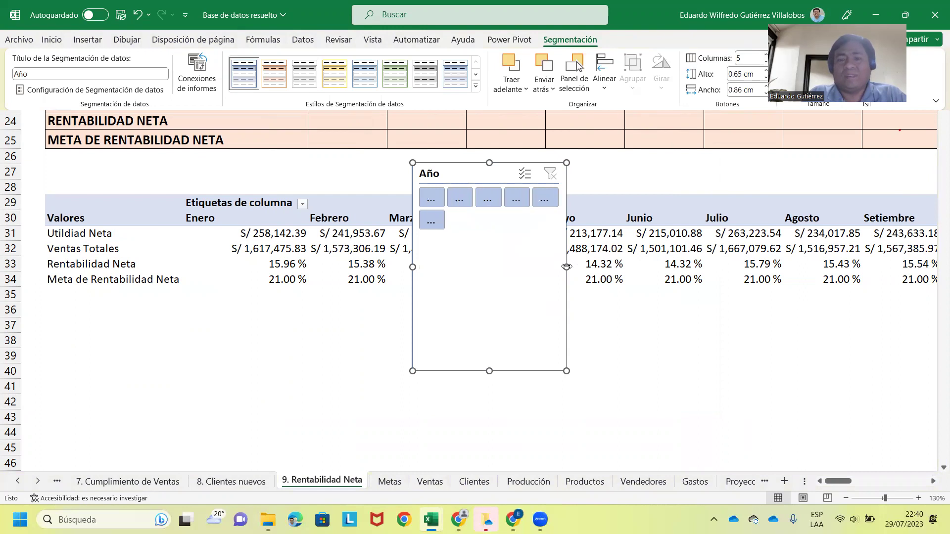
{"action": "left_click", "coordinate": [654, 256]}
{"action": "left_click_drag", "start_coordinate": [566, 267], "coordinate": [630, 266]}
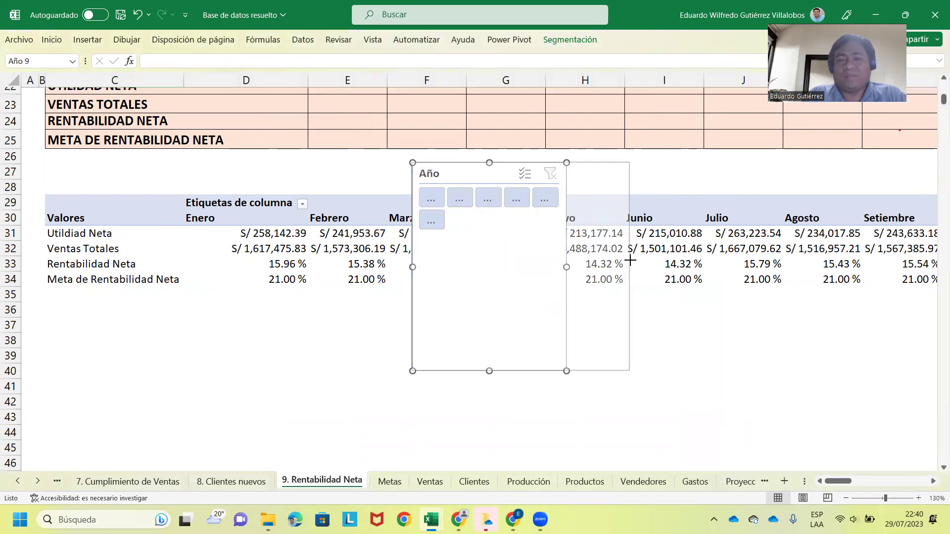
{"action": "left_click_drag", "start_coordinate": [521, 369], "coordinate": [513, 214]}
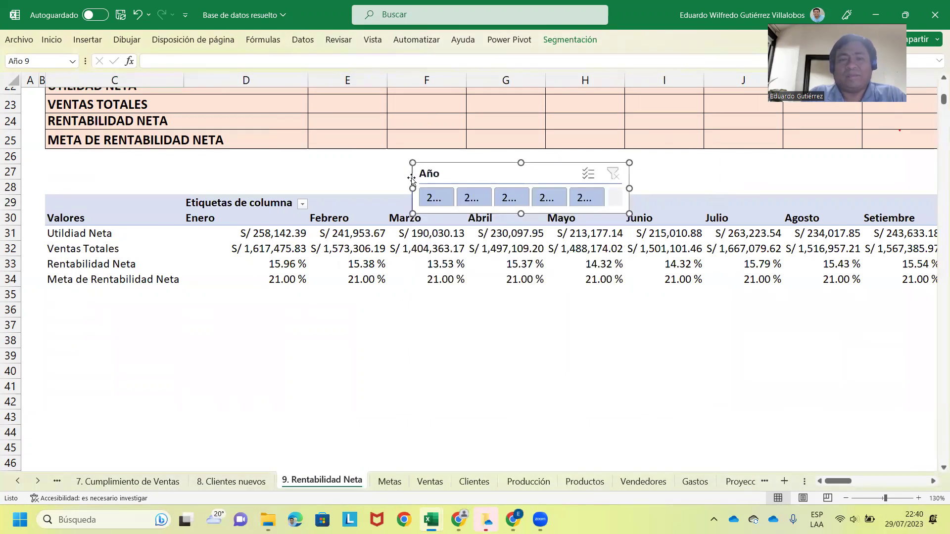
{"action": "left_click_drag", "start_coordinate": [412, 189], "coordinate": [60, 163]}
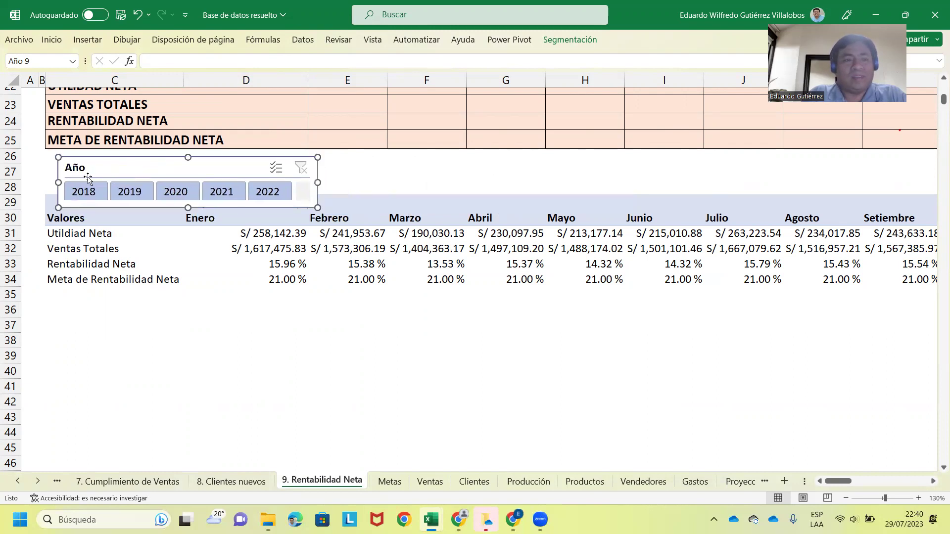
{"action": "right_click", "coordinate": [7, 187]}
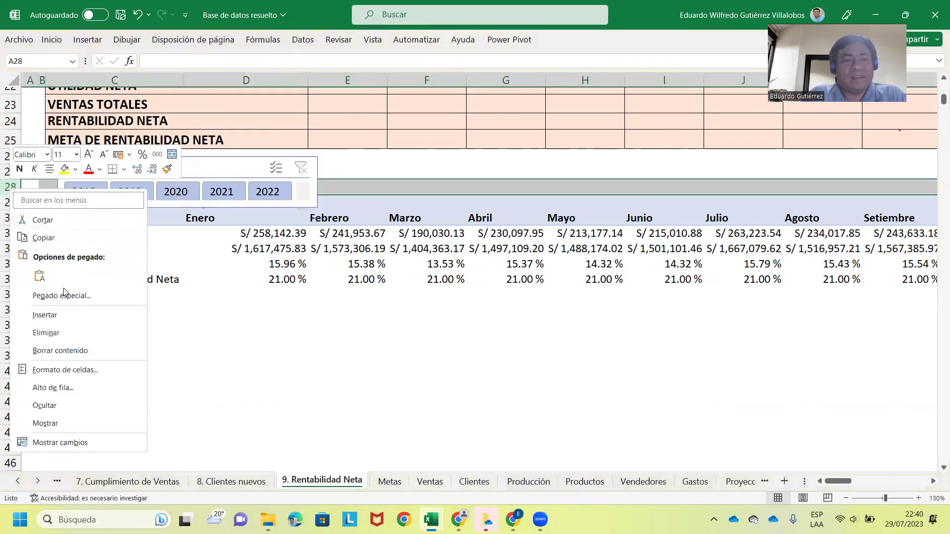
Insert a blank row above the pivot and filter the slicer to 2022, checking the 27.00 % target.
{"action": "left_click", "coordinate": [45, 316]}
{"action": "left_click", "coordinate": [231, 374]}
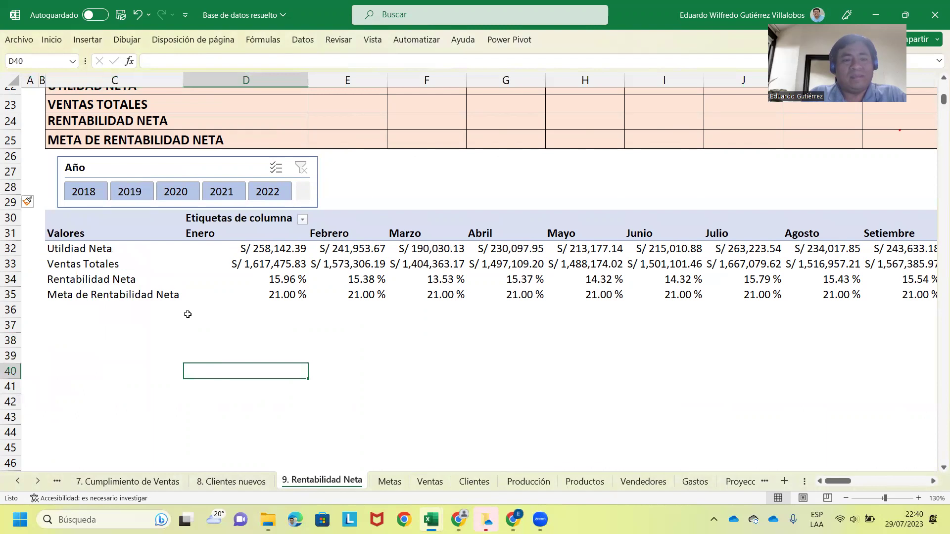
{"action": "left_click", "coordinate": [276, 193]}
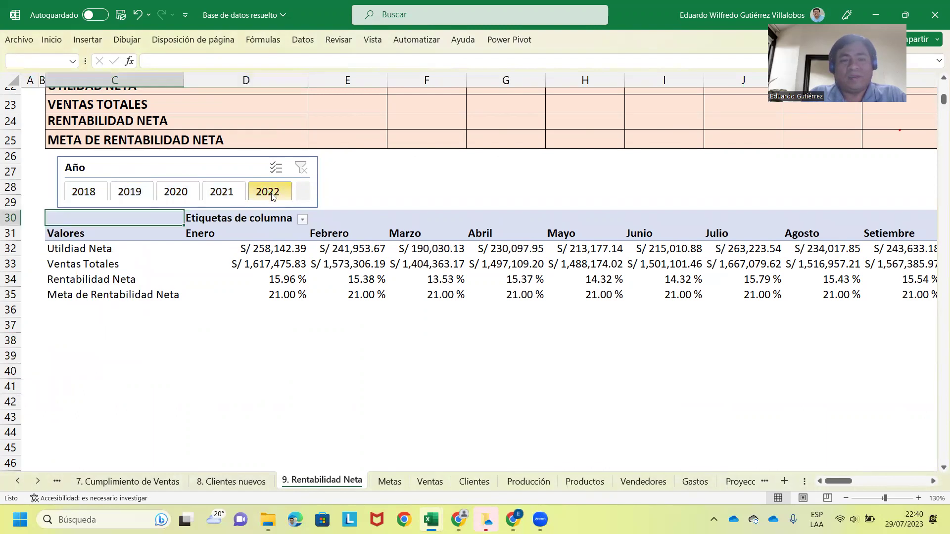
{"action": "left_click", "coordinate": [271, 197]}
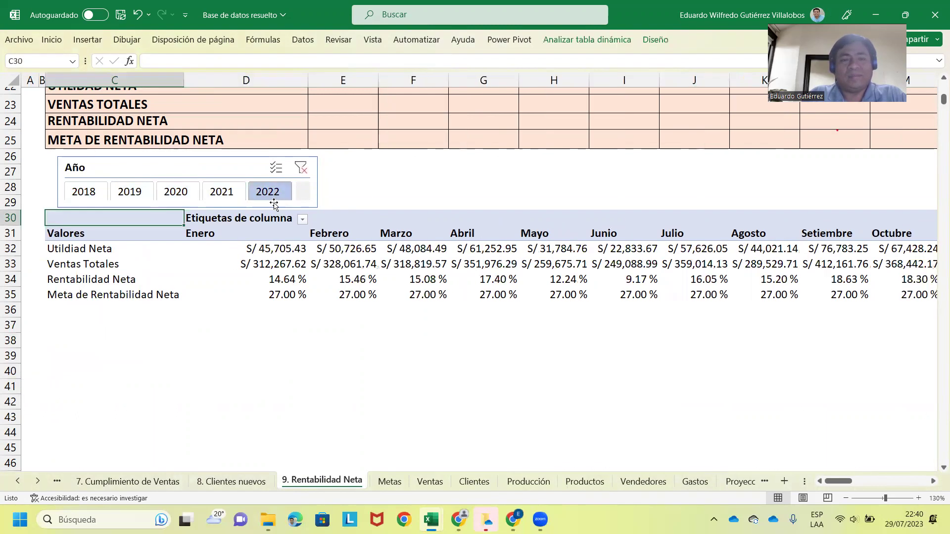
{"action": "left_click", "coordinate": [274, 296]}
Test the slicer with 2021, 2020, 2019 and 2018, then return to 2022.
{"action": "left_click", "coordinate": [230, 197]}
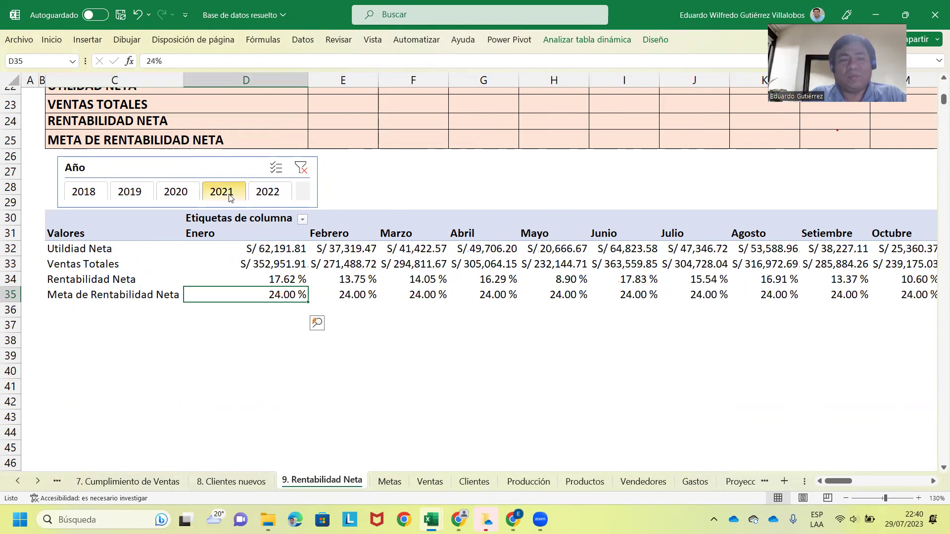
{"action": "left_click", "coordinate": [178, 193]}
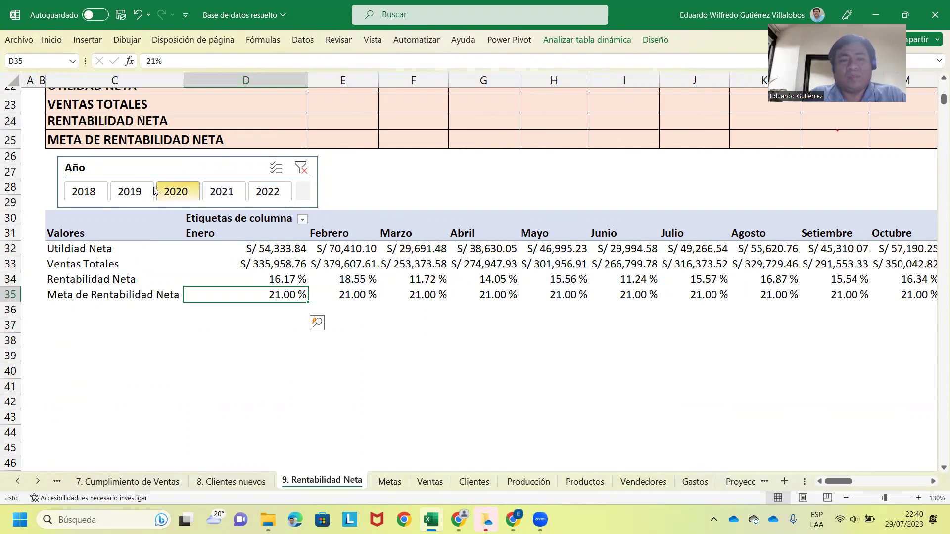
{"action": "left_click", "coordinate": [146, 193]}
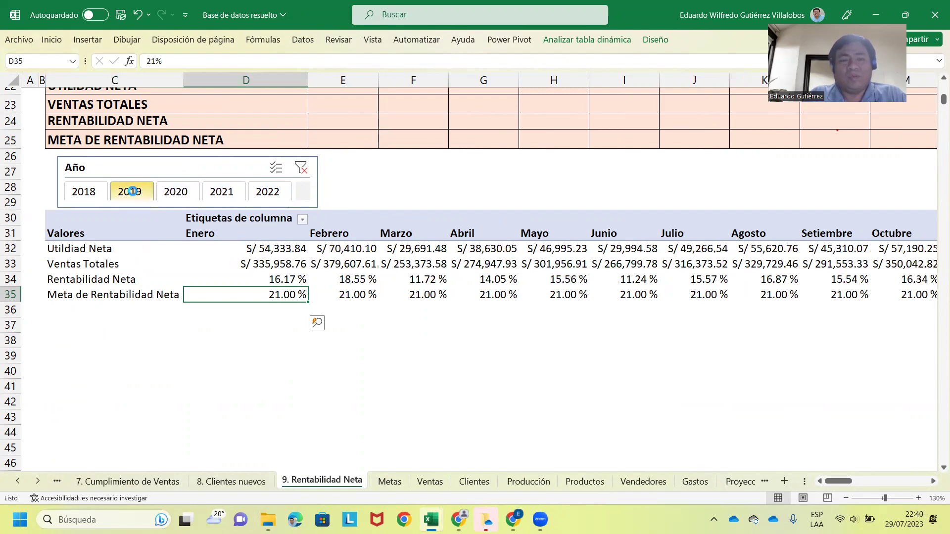
{"action": "left_click", "coordinate": [83, 198]}
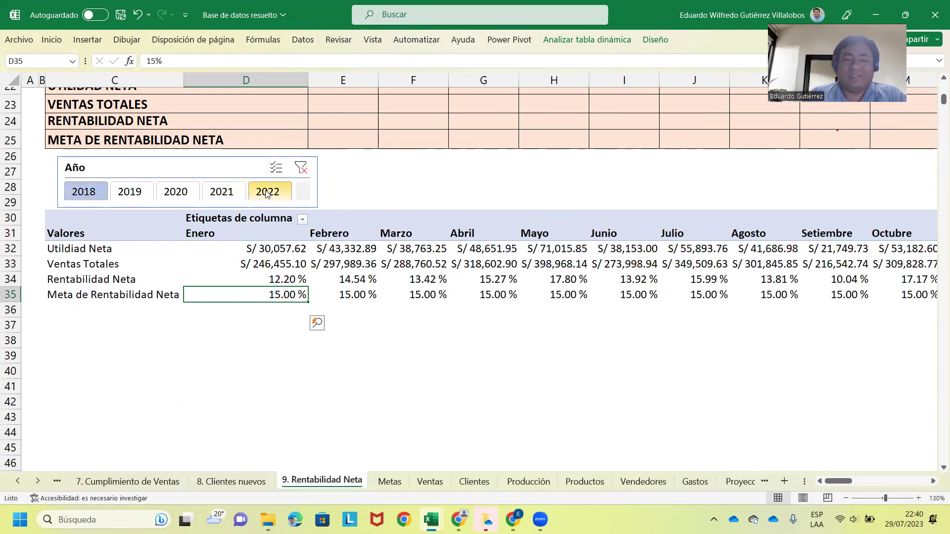
{"action": "left_click", "coordinate": [266, 193]}
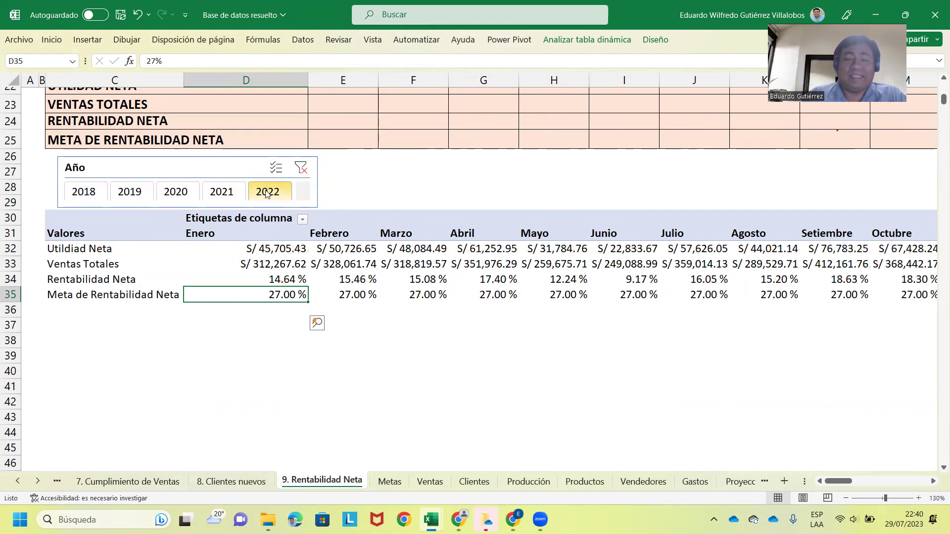
{"action": "left_click", "coordinate": [151, 352]}
Delete the empty rows 37–46 between the pivot and the indicator chart section.
{"action": "left_click", "coordinate": [8, 325]}
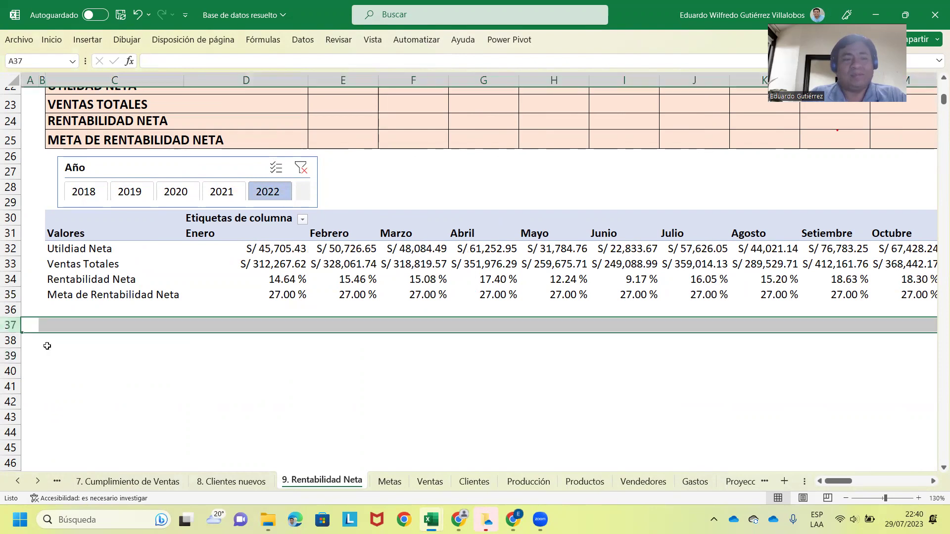
{"action": "scroll", "coordinate": [8, 325], "scroll_direction": "down", "scroll_amount": 4}
{"action": "left_click_drag", "start_coordinate": [10, 129], "coordinate": [15, 217]}
{"action": "right_click", "coordinate": [14, 218]}
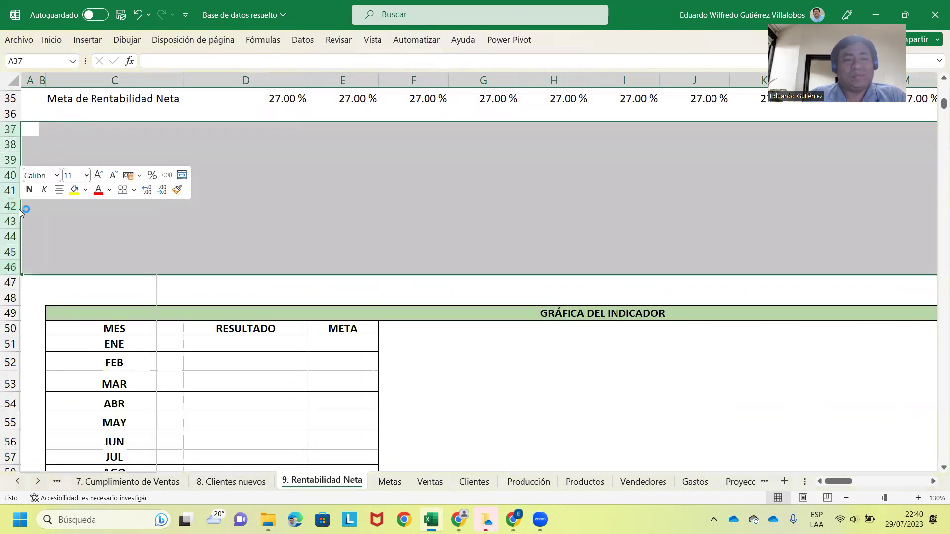
{"action": "left_click", "coordinate": [75, 353]}
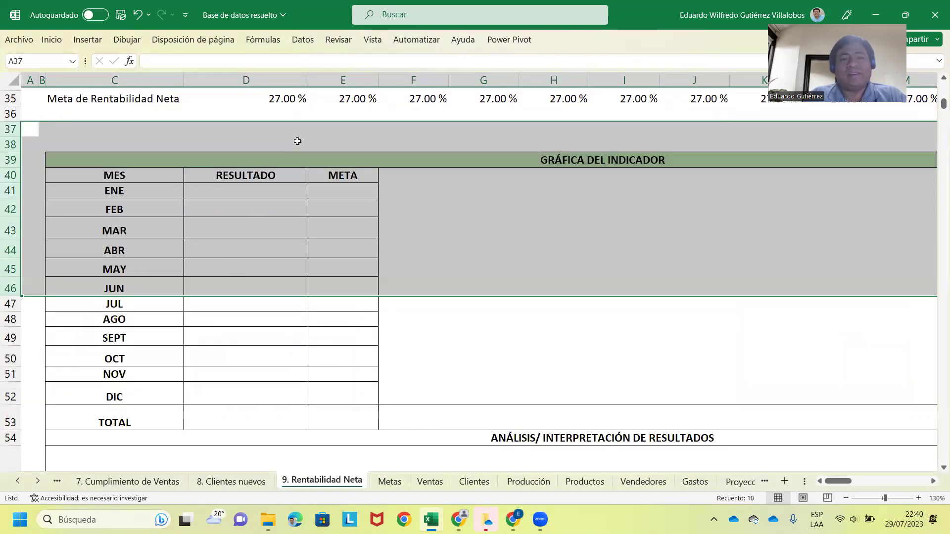
{"action": "left_click", "coordinate": [297, 144]}
Select the Rentabilidad Neta values for all months in the pivot.
{"action": "scroll", "coordinate": [328, 153], "scroll_direction": "up", "scroll_amount": 3}
{"action": "scroll", "coordinate": [373, 191], "scroll_direction": "up", "scroll_amount": 2}
{"action": "scroll", "coordinate": [375, 196], "scroll_direction": "down", "scroll_amount": 1, "text": "ctrl"}
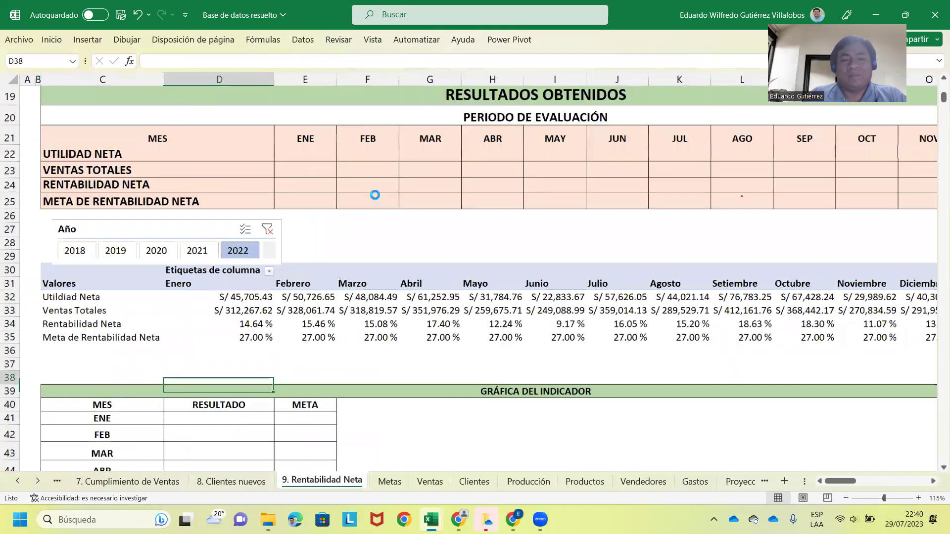
{"action": "scroll", "coordinate": [381, 229], "scroll_direction": "down", "scroll_amount": 1, "text": "ctrl"}
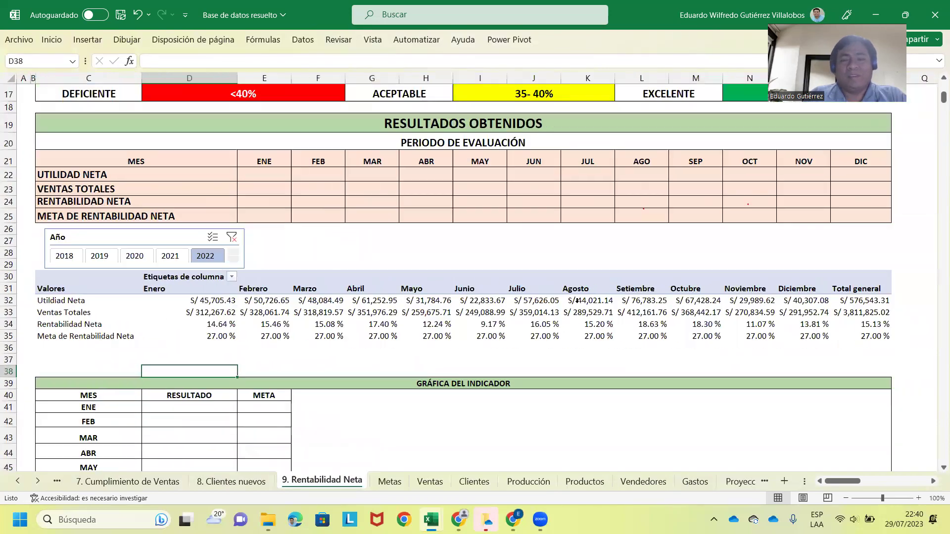
{"action": "left_click", "coordinate": [598, 251]}
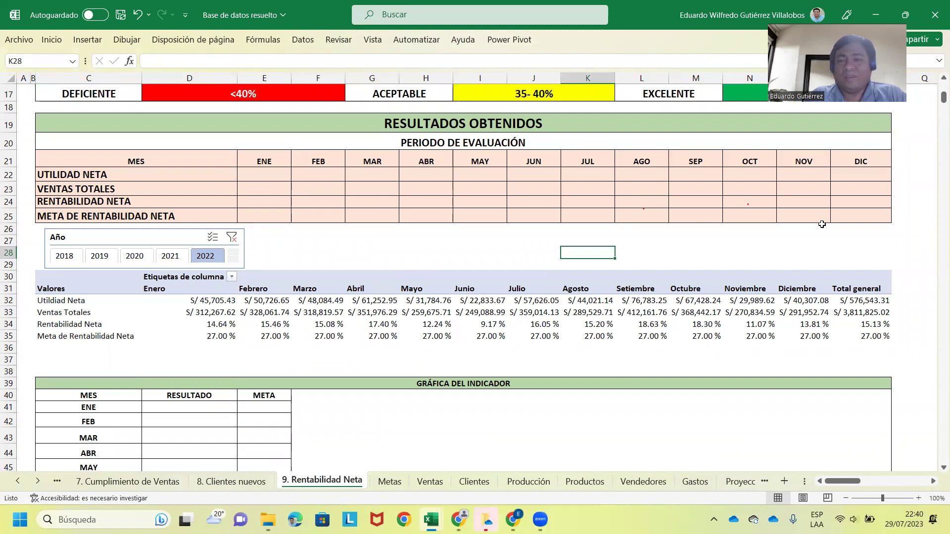
{"action": "left_click_drag", "start_coordinate": [208, 326], "coordinate": [865, 322]}
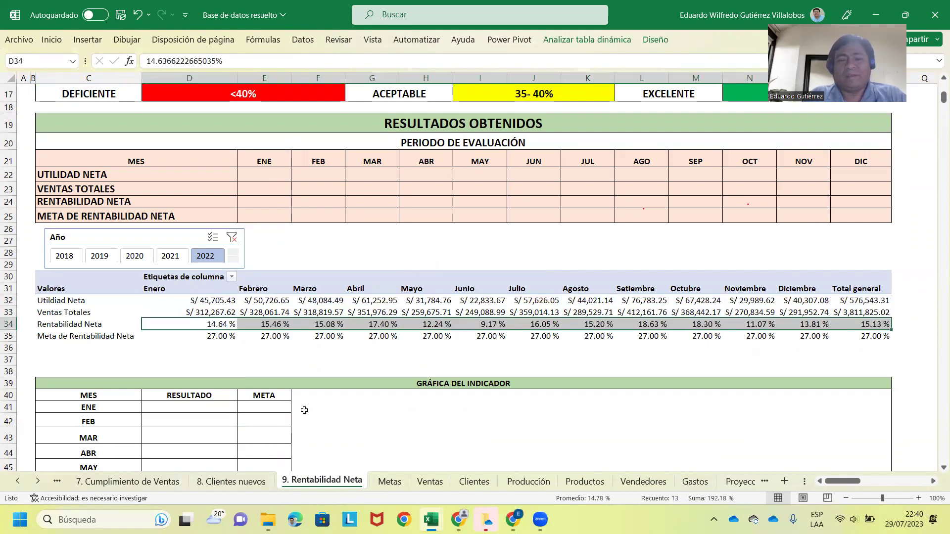
{"action": "scroll", "coordinate": [257, 376], "scroll_direction": "down", "scroll_amount": 2}
Link the ENE–JUN results in D41:D46 to pivot cells D34 through I34.
{"action": "left_click", "coordinate": [195, 329]}
{"action": "type", "text": "+"}
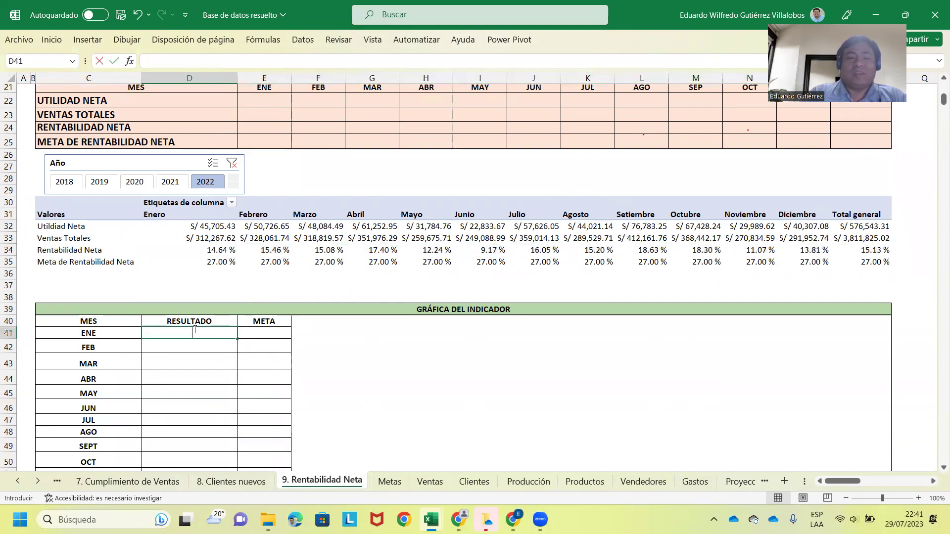
{"action": "scroll", "coordinate": [195, 329], "scroll_direction": "up", "scroll_amount": 1}
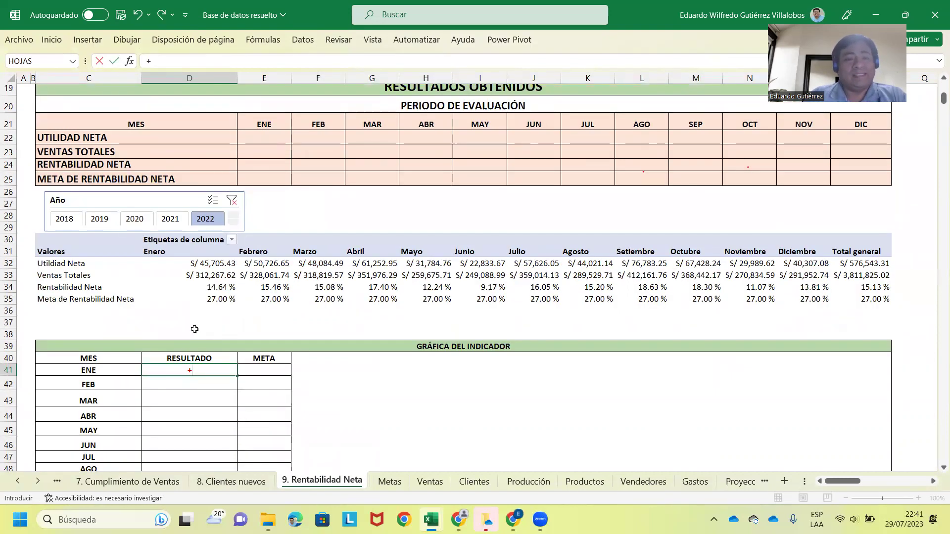
{"action": "type", "text": "d34"}
{"action": "key", "text": "Return"}
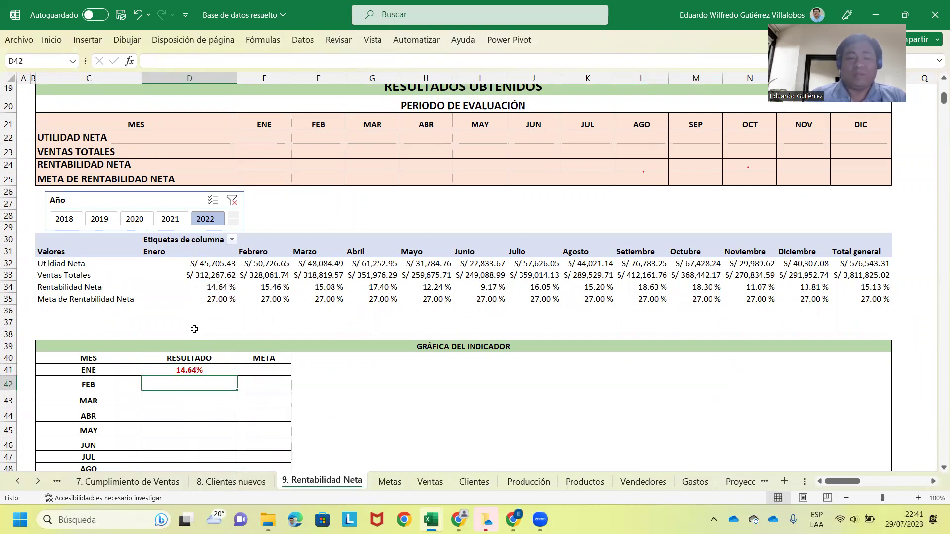
{"action": "type", "text": "+e34"}
{"action": "key", "text": "Return"}
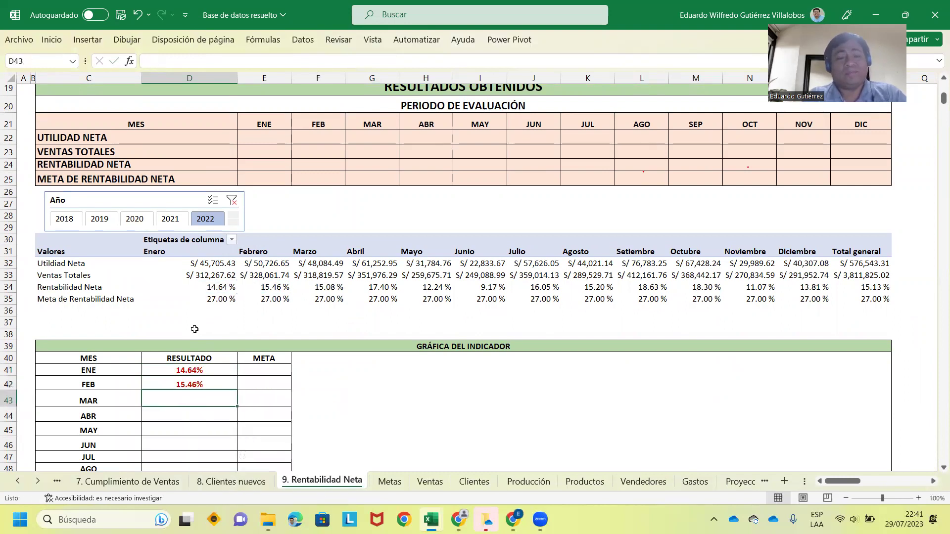
{"action": "type", "text": "+f34"}
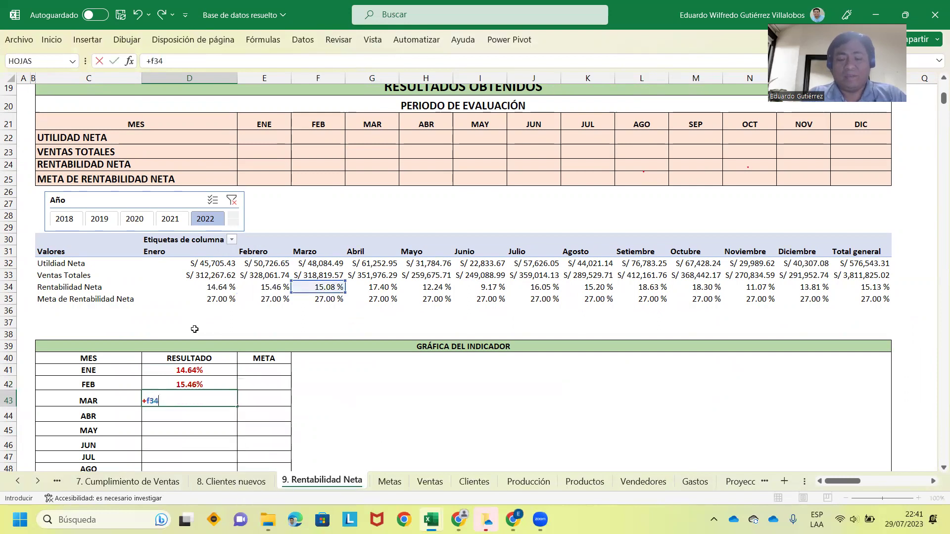
{"action": "key", "text": "Return"}
{"action": "type", "text": "+g3"}
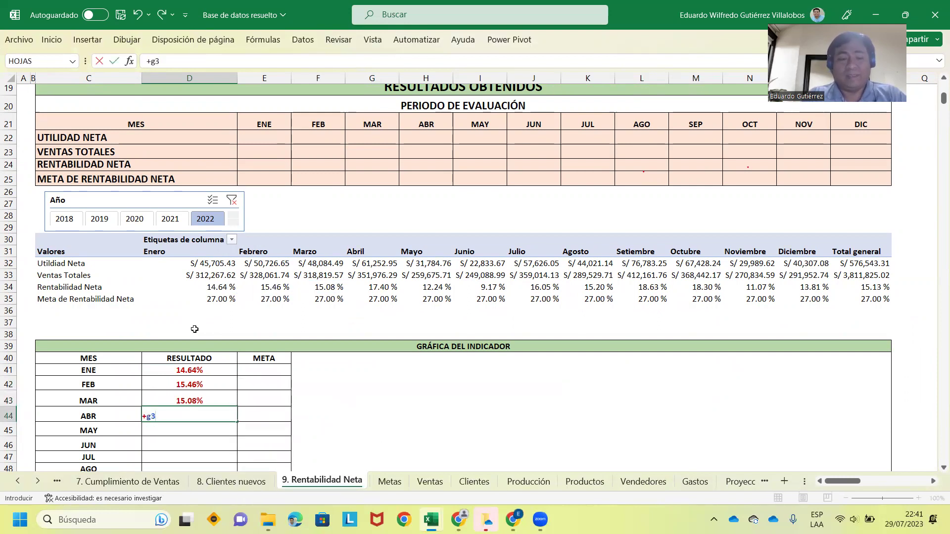
{"action": "type", "text": "4"}
{"action": "key", "text": "Return"}
{"action": "type", "text": "+h34"}
{"action": "key", "text": "Return"}
{"action": "type", "text": "+i34"}
{"action": "key", "text": "Return"}
Link the JUL–DIC results to J34 through O34 and the TOTAL in D53 to =+P34%.
{"action": "type", "text": "+j34"}
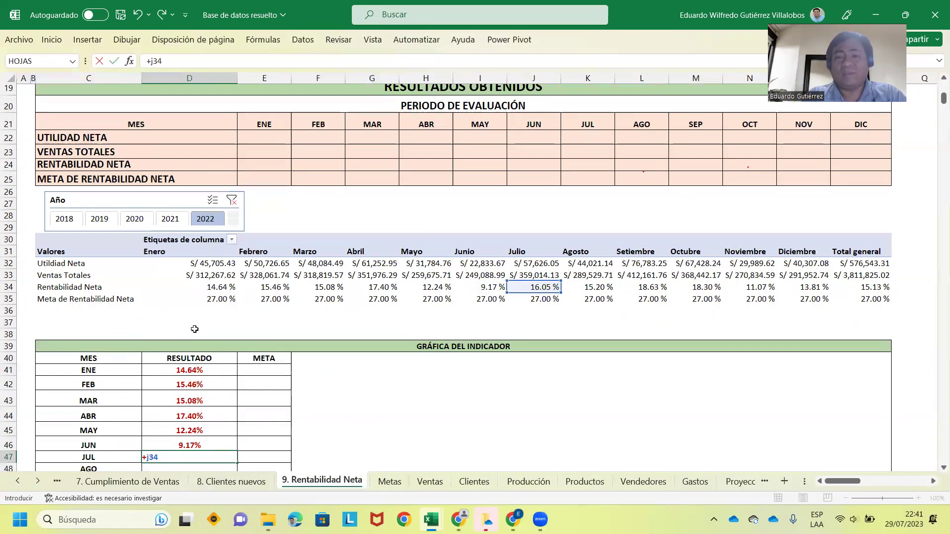
{"action": "key", "text": "Return"}
{"action": "type", "text": "+k"}
{"action": "type", "text": "34"}
{"action": "key", "text": "Return"}
{"action": "type", "text": "+l34"}
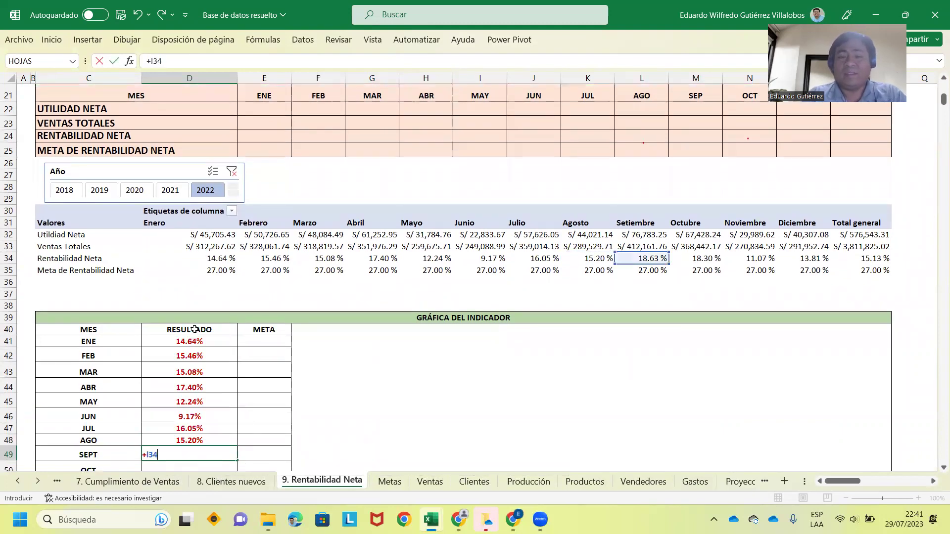
{"action": "key", "text": "Return"}
{"action": "type", "text": "m34"}
{"action": "key", "text": "Return"}
{"action": "type", "text": "+n34"}
{"action": "key", "text": "Return"}
{"action": "type", "text": "+o34"}
{"action": "key", "text": "Return"}
{"action": "type", "text": "+%"}
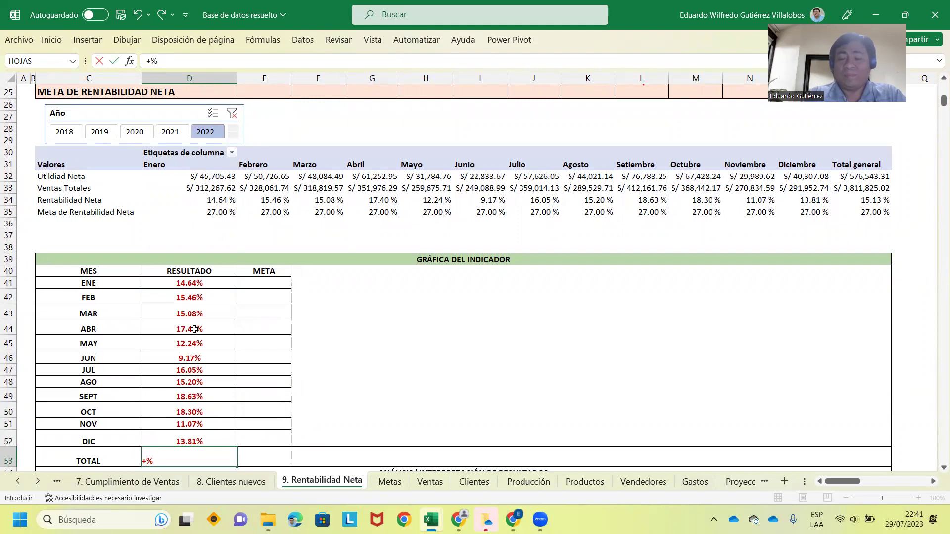
{"action": "type", "text": "p34"}
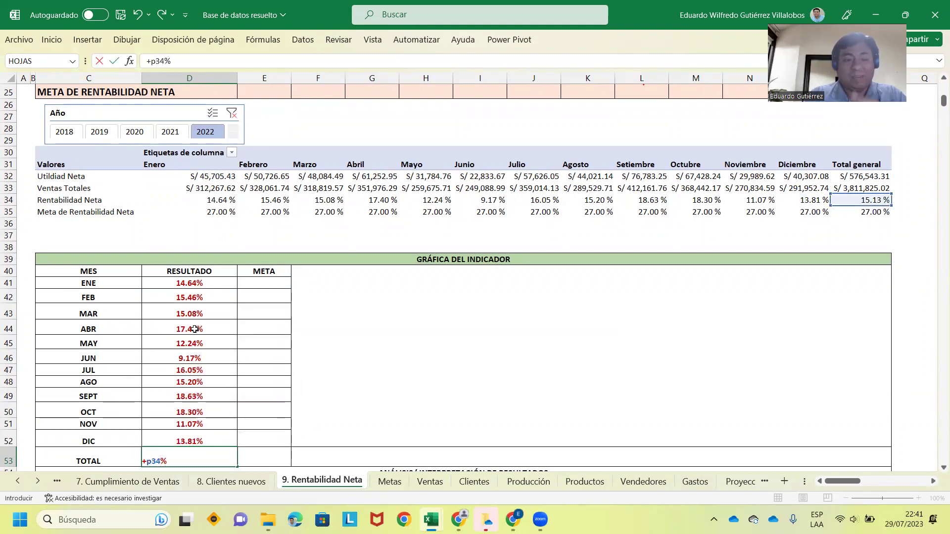
{"action": "key", "text": "Return"}
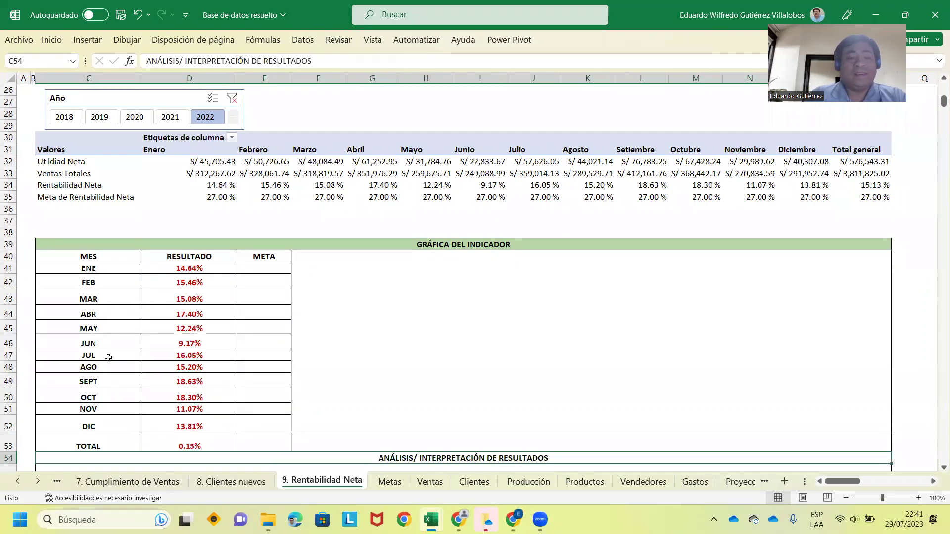
{"action": "scroll", "coordinate": [220, 363], "scroll_direction": "down", "scroll_amount": 1}
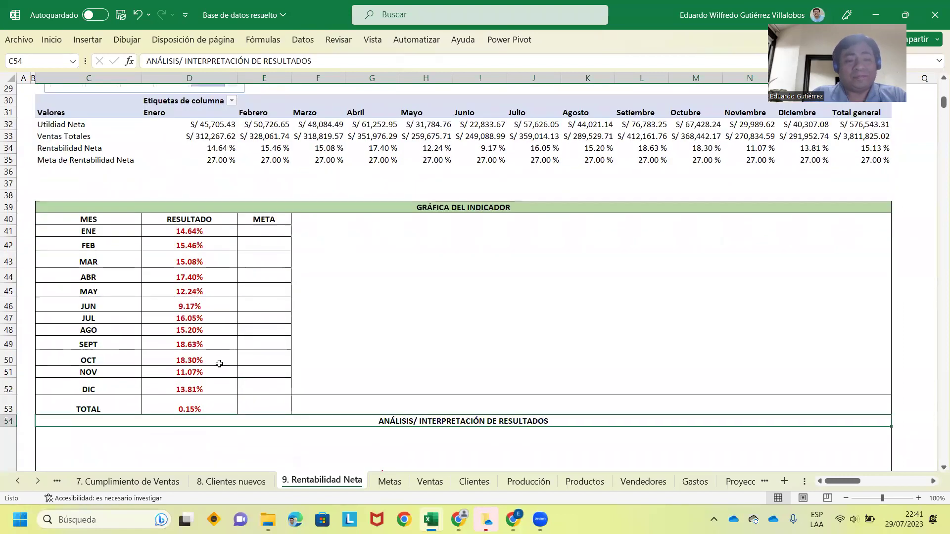
{"action": "left_click", "coordinate": [191, 404]}
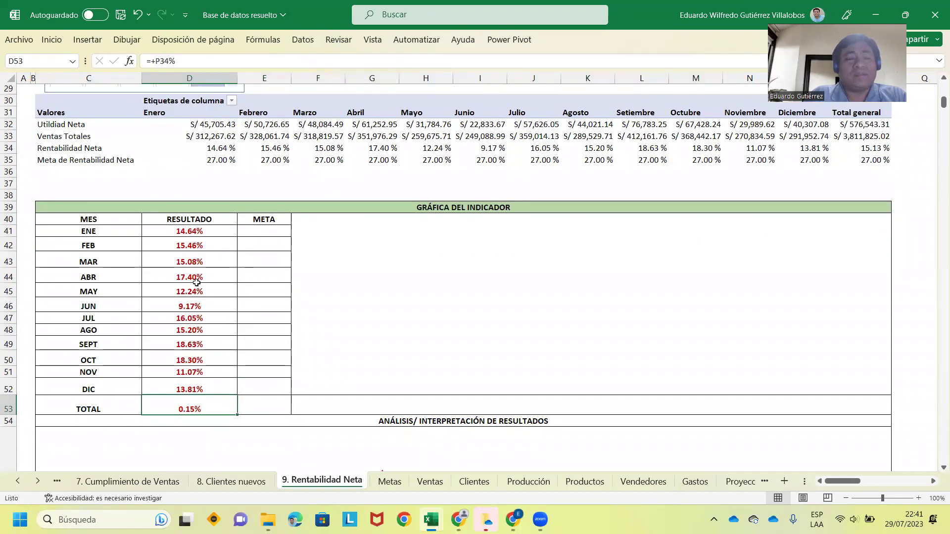
{"action": "left_click", "coordinate": [267, 232]}
Set E41 to =+D35 (27.00%) and E42 to =+E41, then fill E42 down through the TOTAL row.
{"action": "type", "text": "+"}
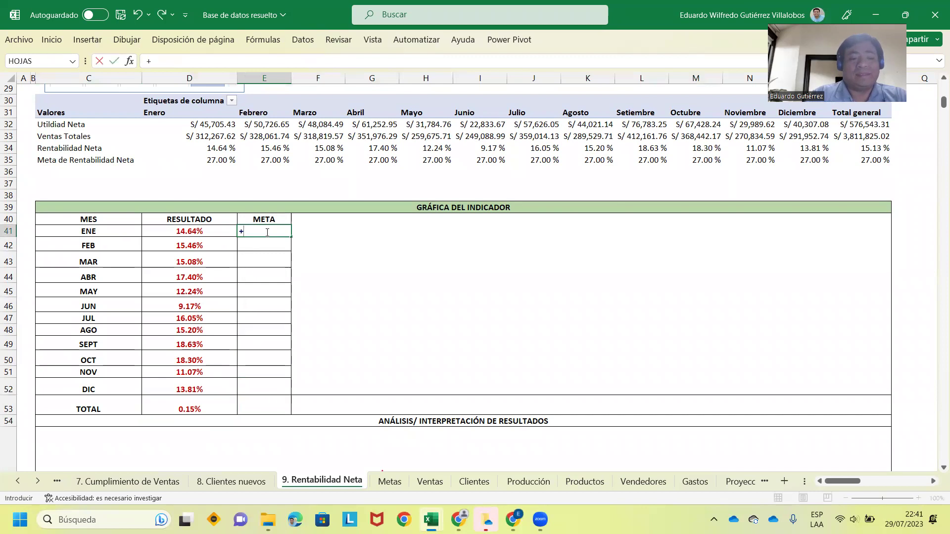
{"action": "type", "text": "d"}
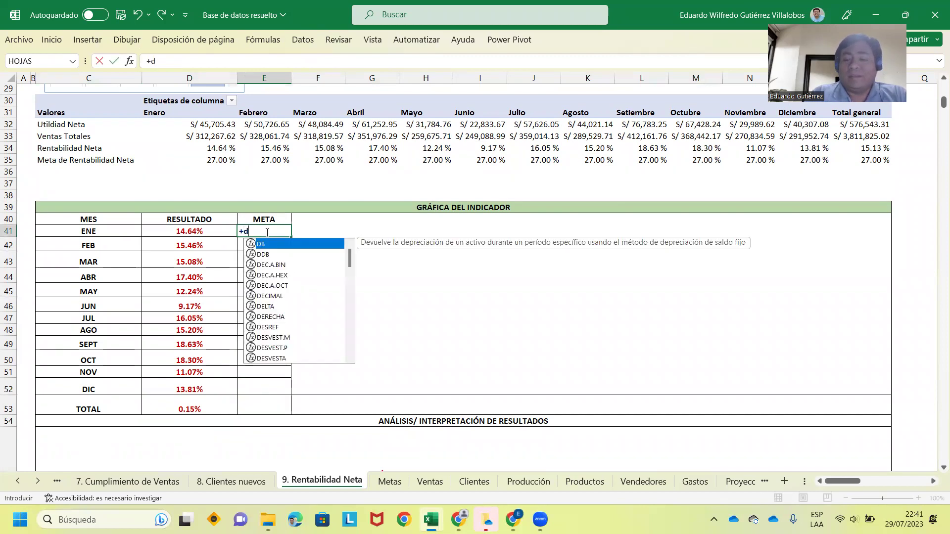
{"action": "type", "text": "35"}
{"action": "key", "text": "Return"}
{"action": "type", "text": "+"}
{"action": "left_click", "coordinate": [266, 233]}
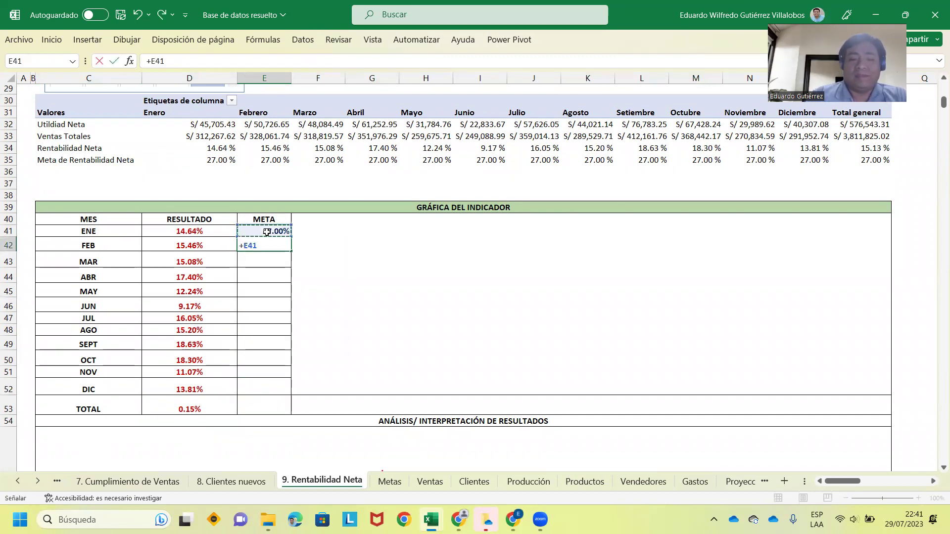
{"action": "key", "text": "Return"}
{"action": "left_click", "coordinate": [255, 248]}
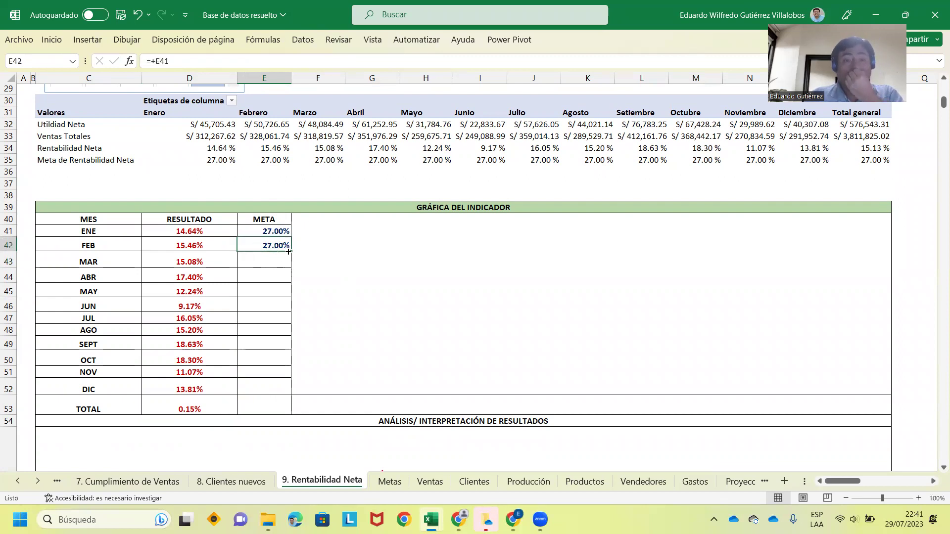
{"action": "left_click_drag", "start_coordinate": [294, 278], "coordinate": [297, 409]}
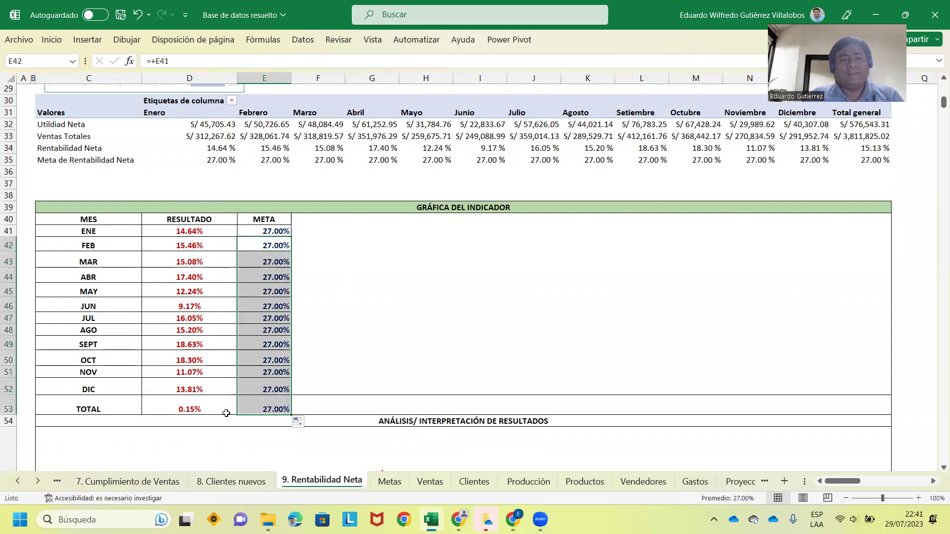
{"action": "left_click", "coordinate": [209, 407]}
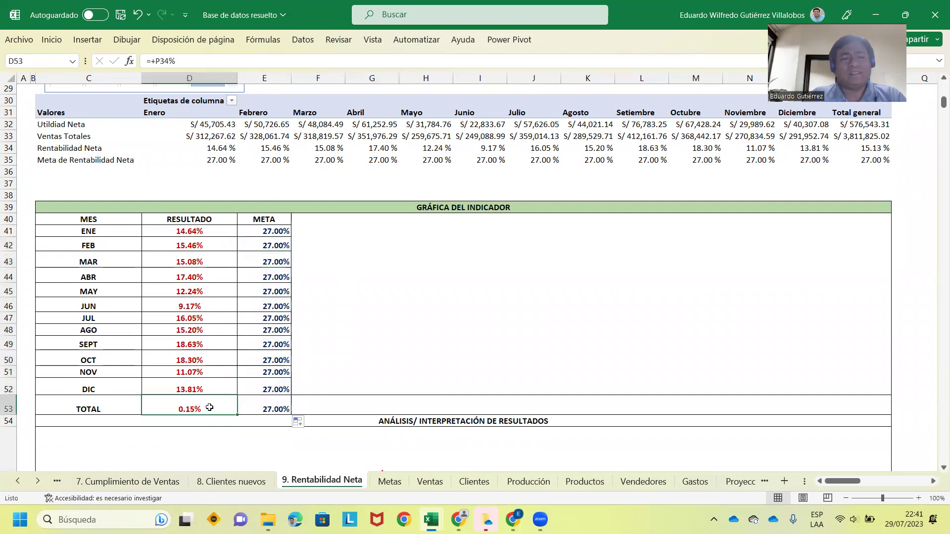
Copy a monthly result cell's formatting onto the TOTAL result cell D53.
{"action": "left_click", "coordinate": [868, 146]}
{"action": "left_click", "coordinate": [181, 345]}
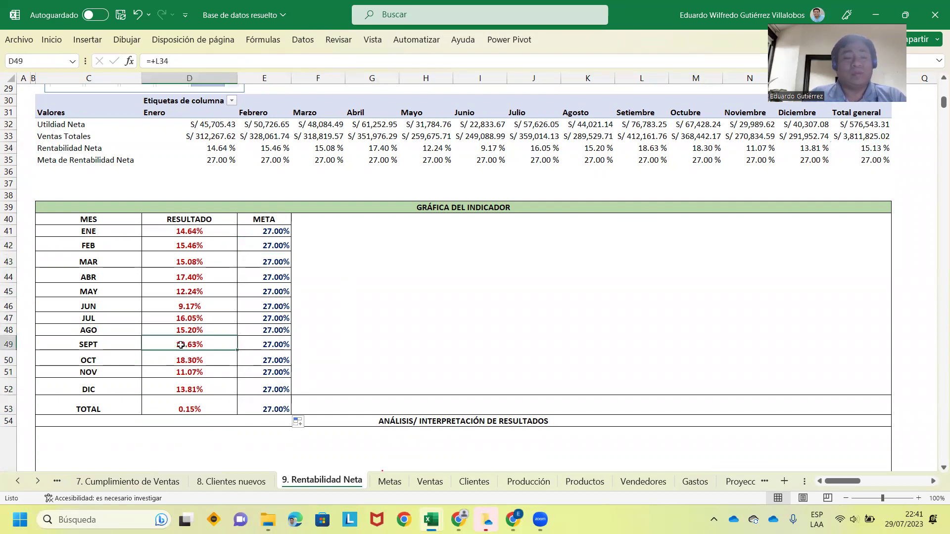
{"action": "left_click", "coordinate": [51, 40]}
{"action": "left_click", "coordinate": [47, 89]}
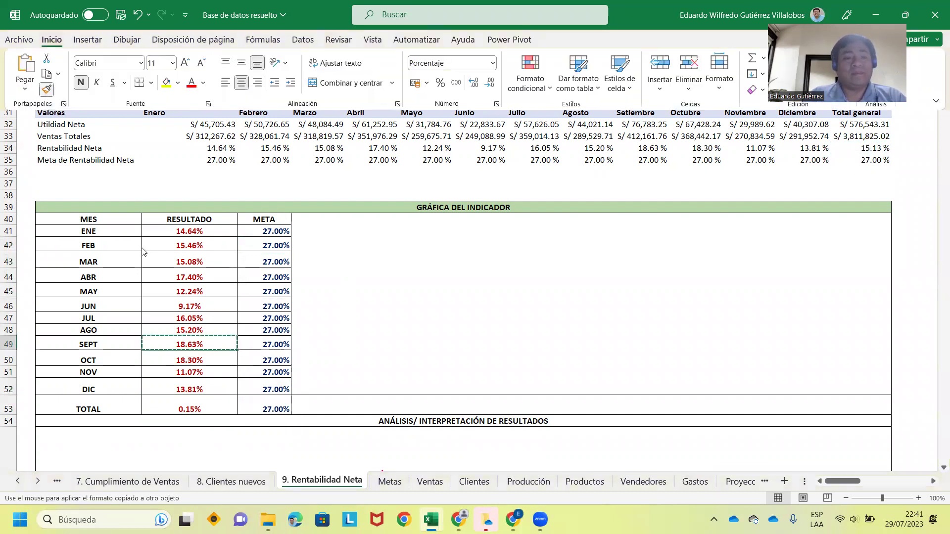
{"action": "left_click", "coordinate": [184, 406]}
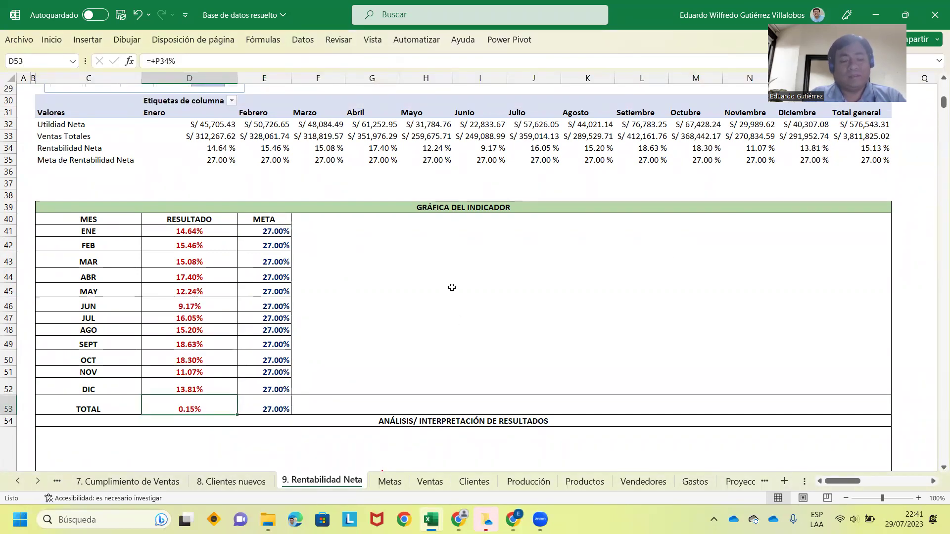
{"action": "key", "text": "F2"}
{"action": "scroll", "coordinate": [822, 171], "scroll_direction": "down", "scroll_amount": 1}
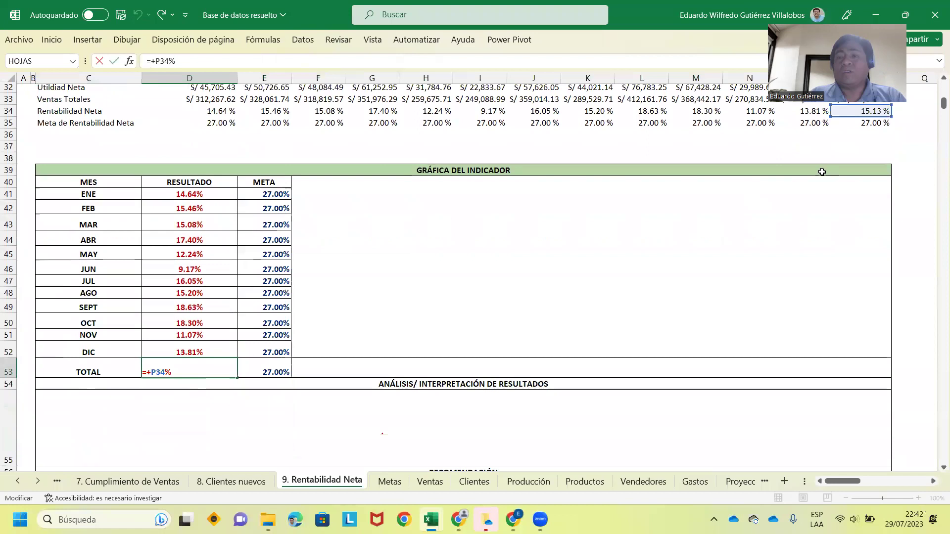
{"action": "key", "text": "ctrl+Return"}
{"action": "scroll", "coordinate": [210, 396], "scroll_direction": "up", "scroll_amount": 1}
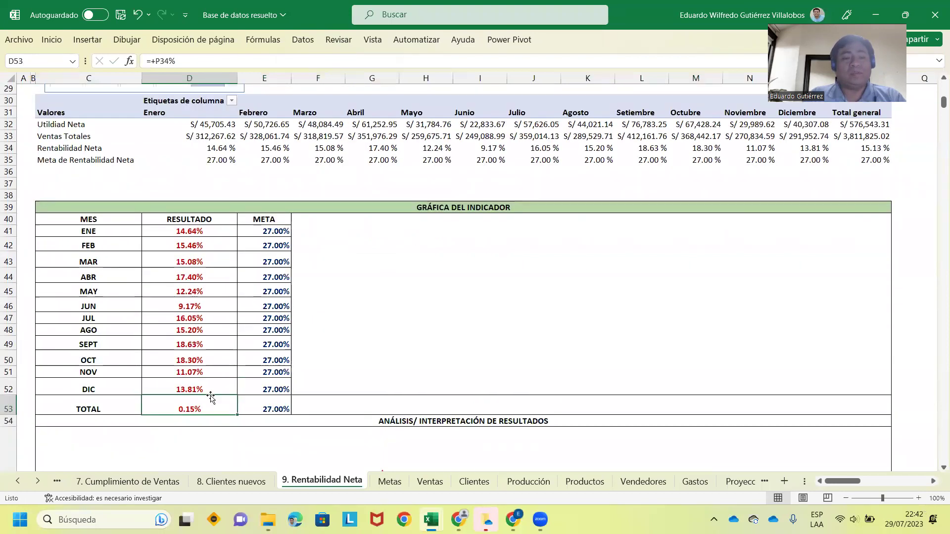
Switch D53 to General number format and change its formula from =+P34% to =+P34.
{"action": "left_click", "coordinate": [50, 43]}
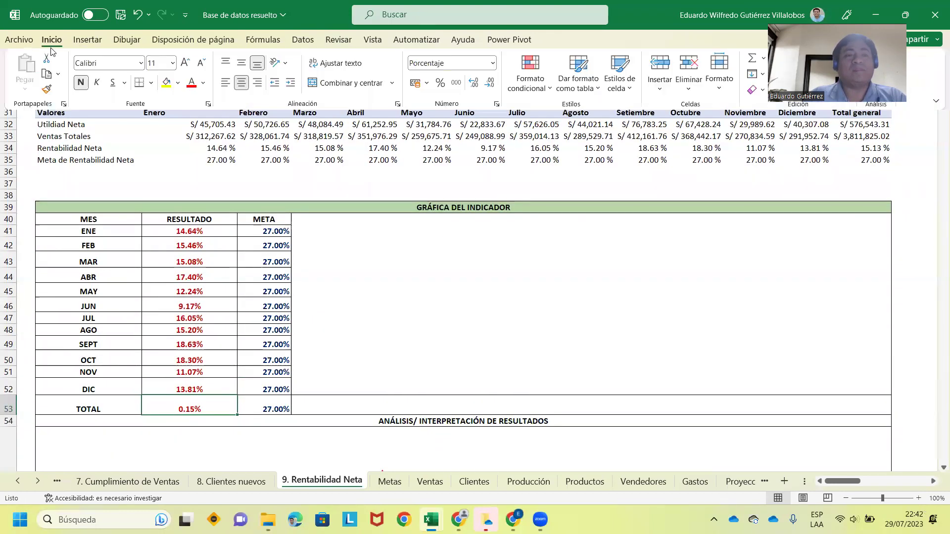
{"action": "left_click", "coordinate": [493, 63]}
{"action": "left_click", "coordinate": [460, 88]}
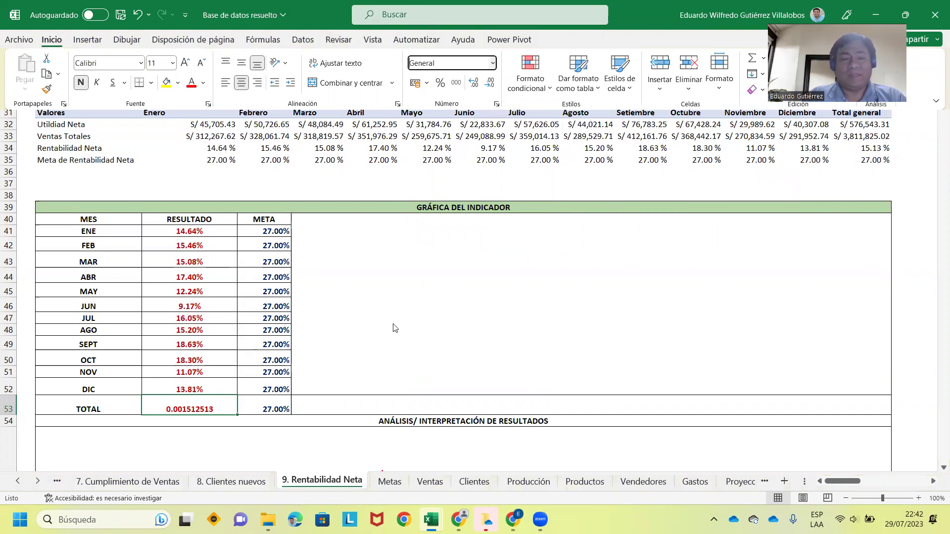
{"action": "left_click", "coordinate": [214, 407]}
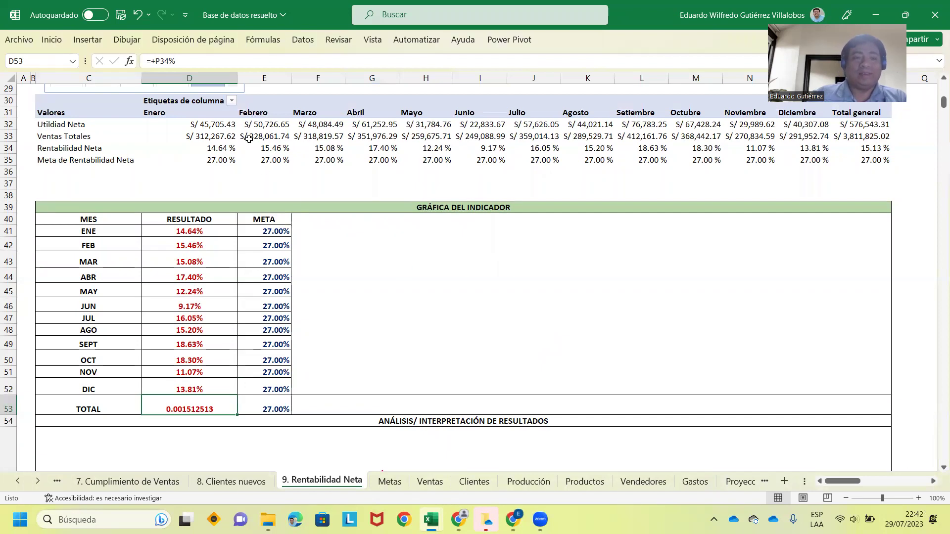
{"action": "left_click", "coordinate": [179, 60]}
{"action": "key", "text": "BackSpace"}
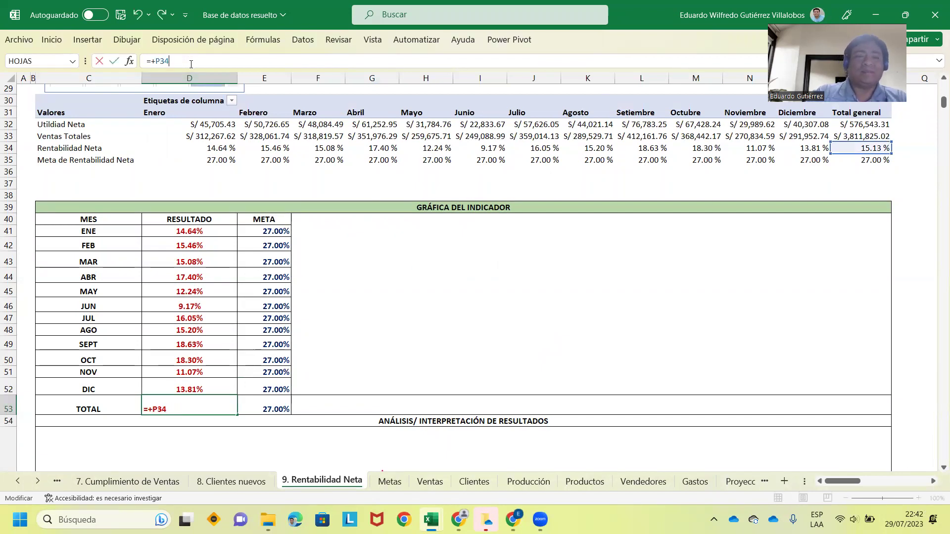
{"action": "key", "text": "Return"}
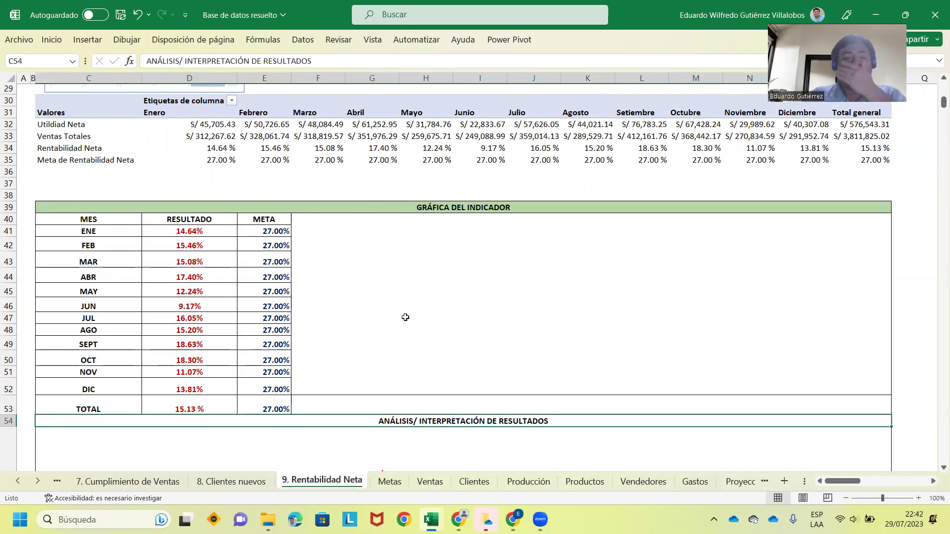
{"action": "left_click_drag", "start_coordinate": [99, 219], "coordinate": [264, 413]}
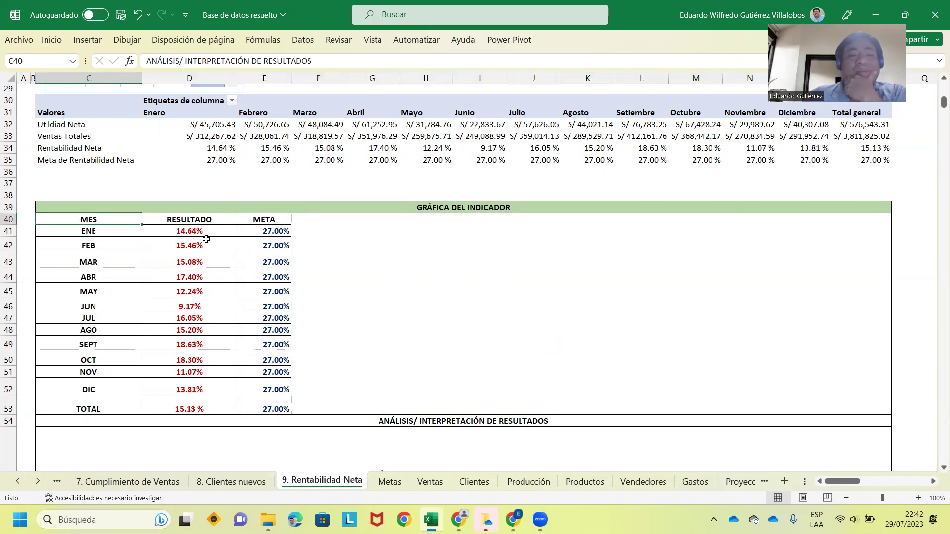
{"action": "left_click", "coordinate": [84, 231]}
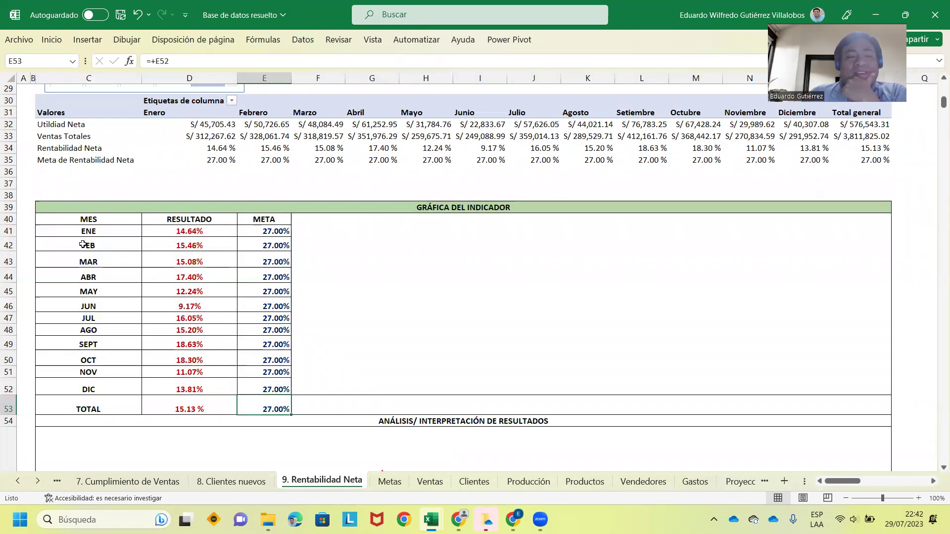
{"action": "left_click_drag", "start_coordinate": [79, 220], "coordinate": [273, 421]}
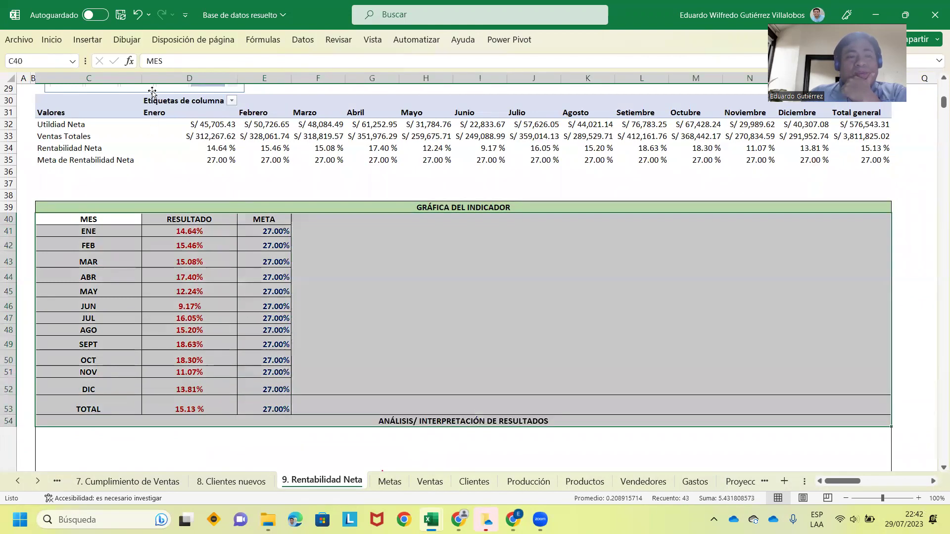
{"action": "left_click", "coordinate": [88, 39]}
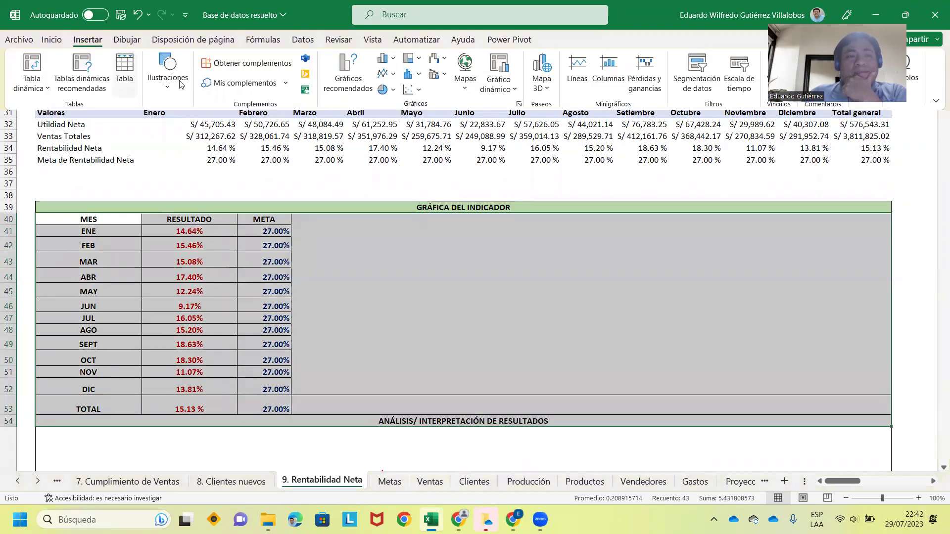
{"action": "left_click", "coordinate": [385, 59]}
{"action": "left_click", "coordinate": [407, 101]}
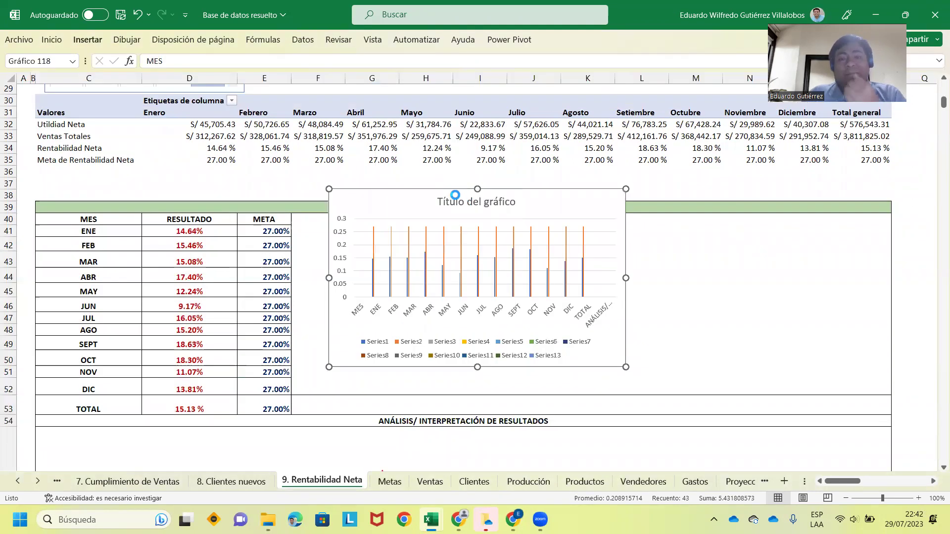
{"action": "mouse_move", "coordinate": [455, 195]}
{"action": "left_mouse_down"}
{"action": "mouse_move", "coordinate": [481, 213]}
{"action": "mouse_move", "coordinate": [464, 225]}
{"action": "left_mouse_up"}
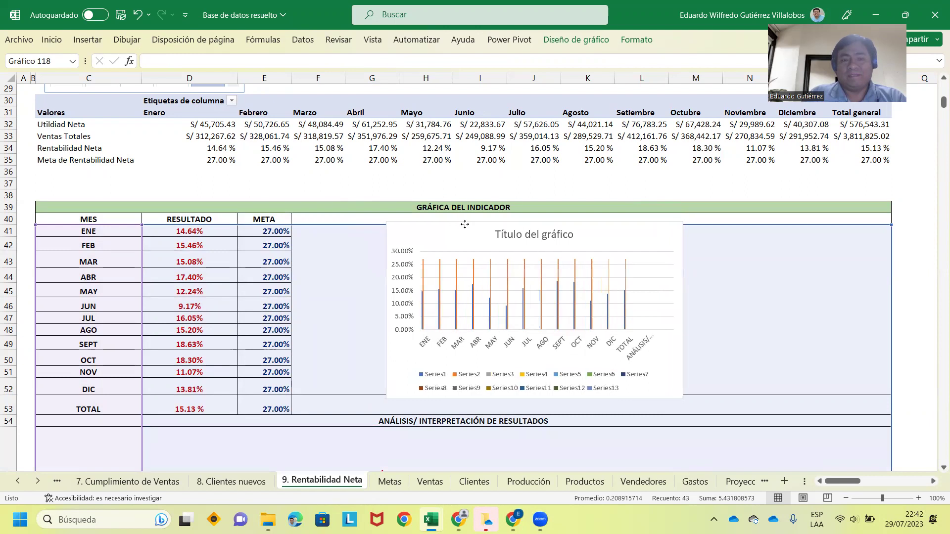
{"action": "left_click", "coordinate": [465, 225]}
{"action": "left_click_drag", "start_coordinate": [534, 221], "coordinate": [537, 239]}
{"action": "left_click_drag", "start_coordinate": [388, 239], "coordinate": [384, 240]}
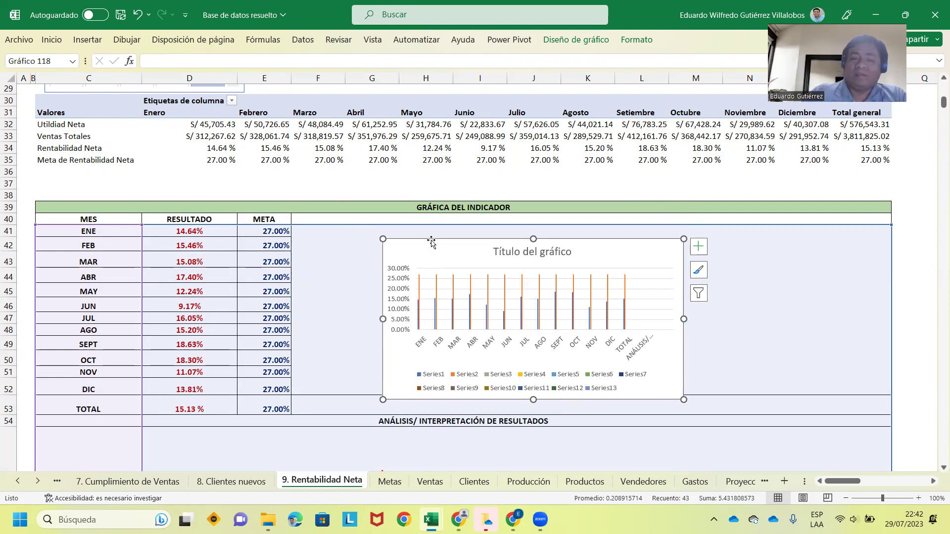
{"action": "key", "text": "Delete"}
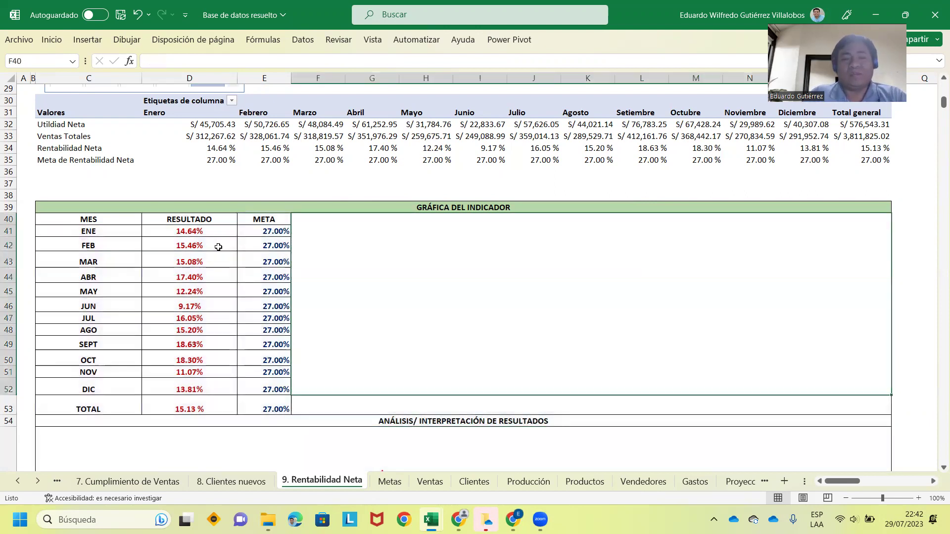
Insert a clustered column chart of C40:E53 and place it under the GRÁFICA DEL INDICADOR heading.
{"action": "left_click", "coordinate": [90, 221]}
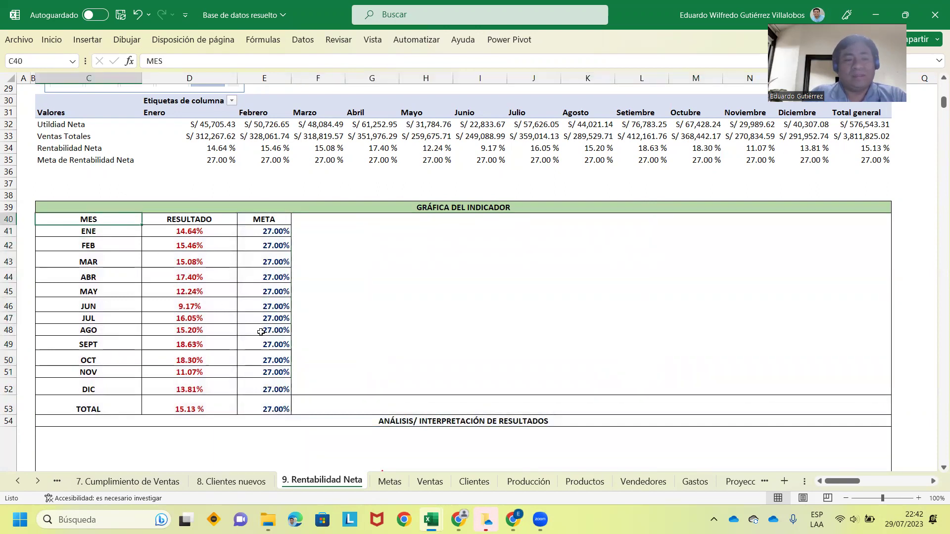
{"action": "left_click", "coordinate": [274, 409], "text": "shift"}
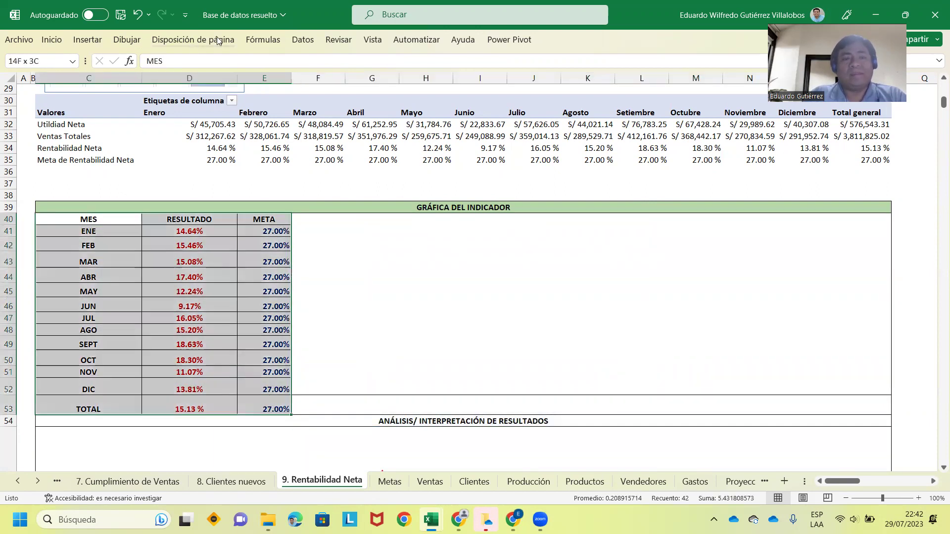
{"action": "left_click", "coordinate": [90, 40]}
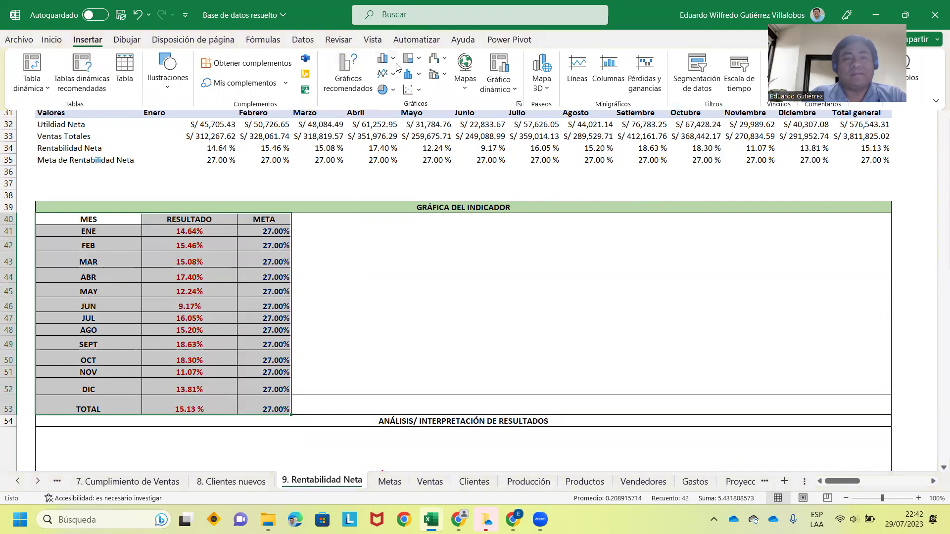
{"action": "left_click", "coordinate": [386, 58]}
{"action": "left_click", "coordinate": [394, 92]}
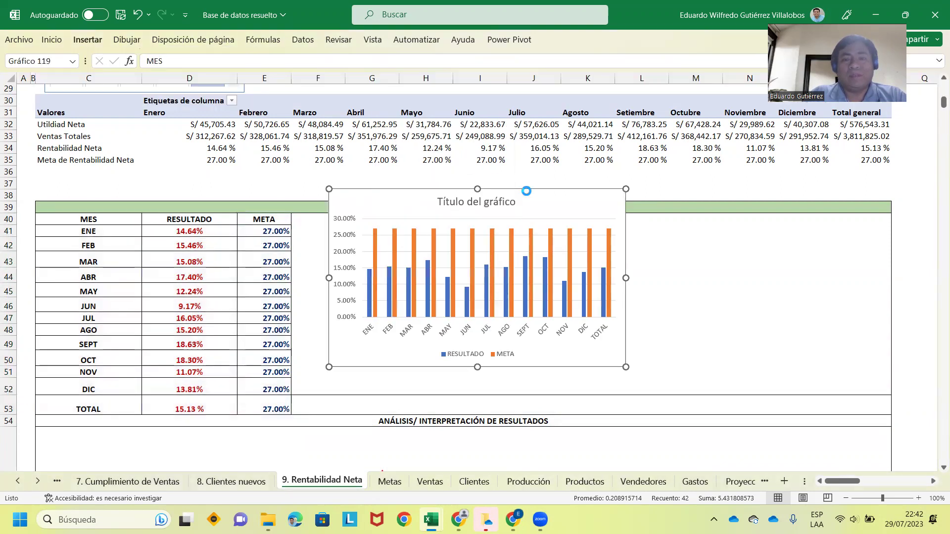
{"action": "mouse_move", "coordinate": [527, 194]}
{"action": "left_mouse_down"}
{"action": "mouse_move", "coordinate": [581, 233]}
{"action": "mouse_move", "coordinate": [545, 233]}
{"action": "mouse_move", "coordinate": [555, 213]}
{"action": "left_mouse_up"}
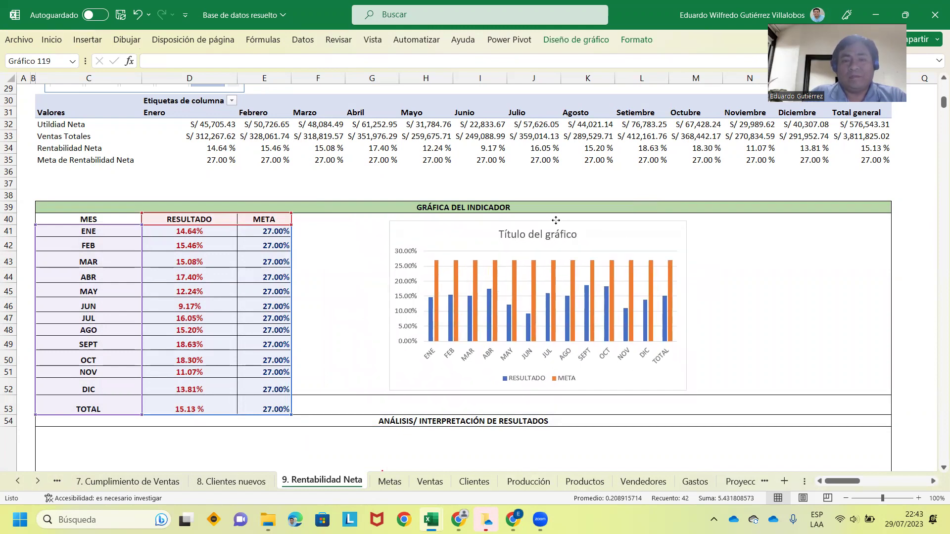
Change the chart type to Combinado, with RESULTADO as clustered columns and META as a line.
{"action": "right_click", "coordinate": [558, 280]}
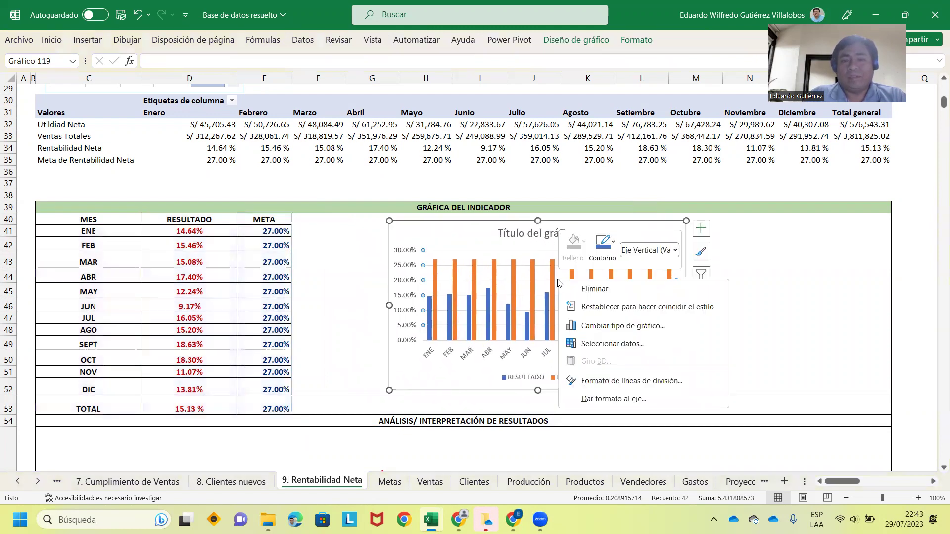
{"action": "left_click", "coordinate": [609, 327]}
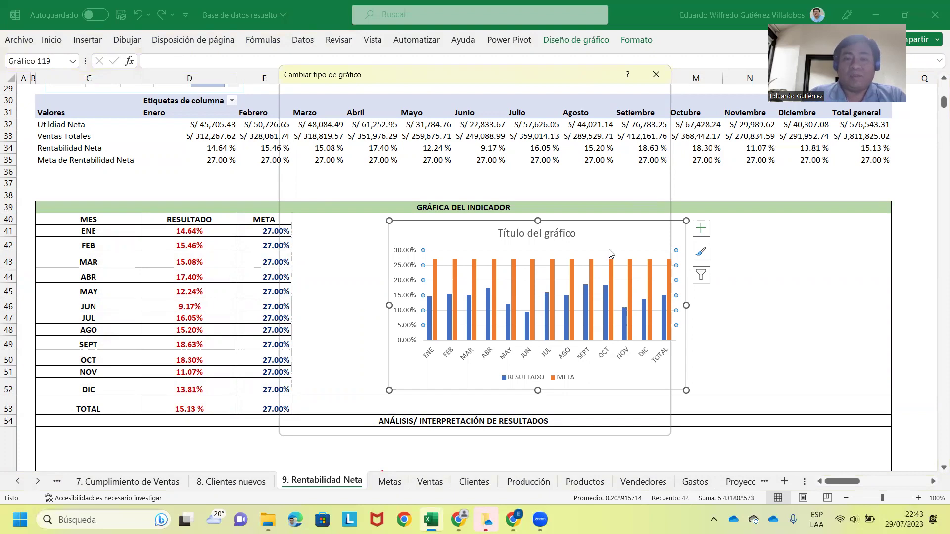
{"action": "left_click", "coordinate": [324, 366]}
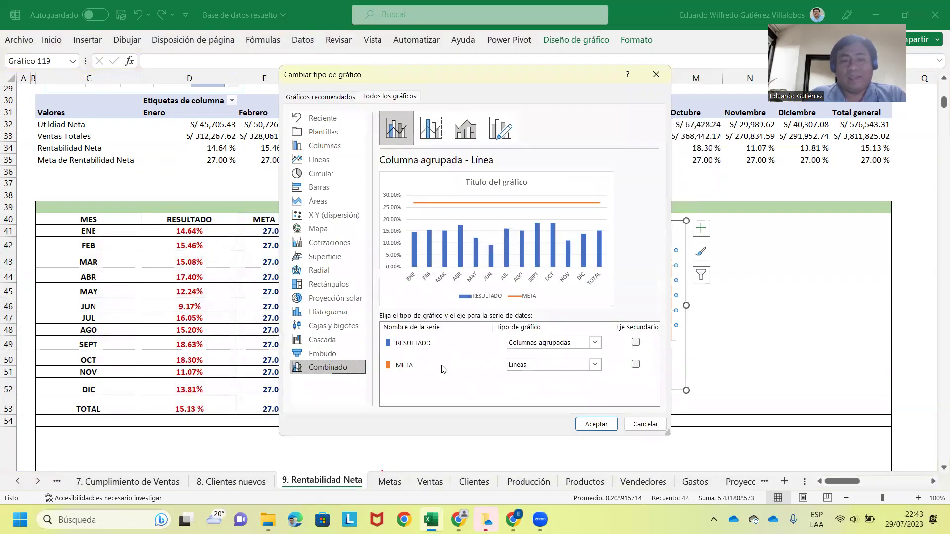
{"action": "left_click", "coordinate": [592, 424]}
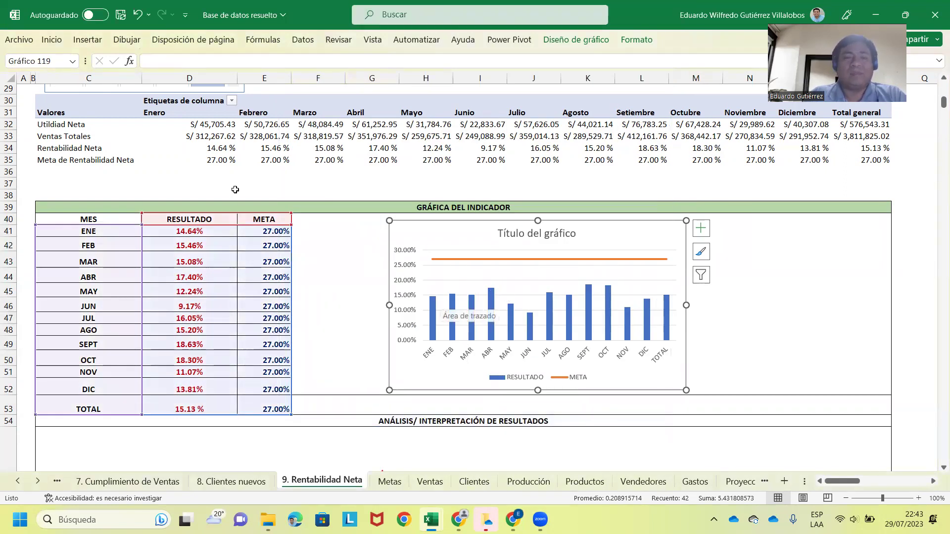
{"action": "scroll", "coordinate": [235, 190], "scroll_direction": "up", "scroll_amount": 3}
{"action": "scroll", "coordinate": [241, 211], "scroll_direction": "up", "scroll_amount": 1}
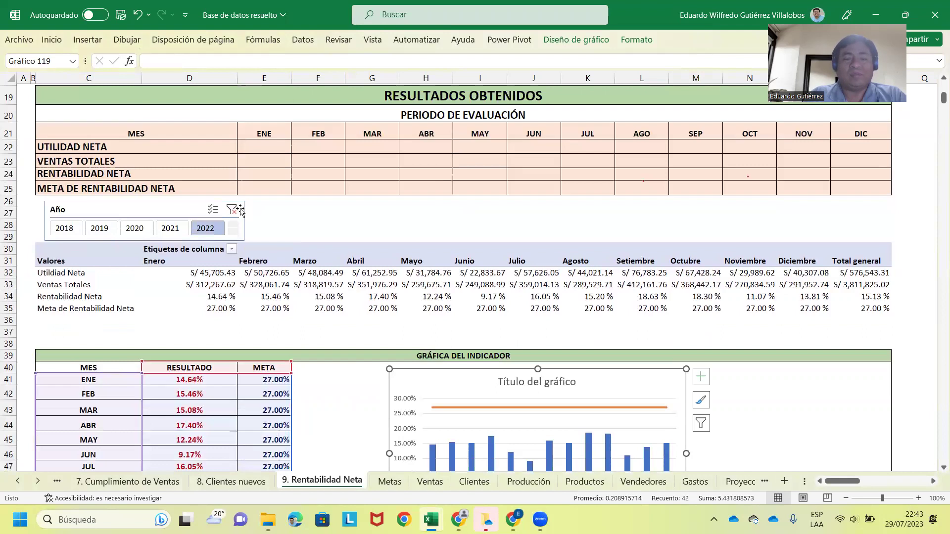
{"action": "scroll", "coordinate": [240, 210], "scroll_direction": "down", "scroll_amount": 1}
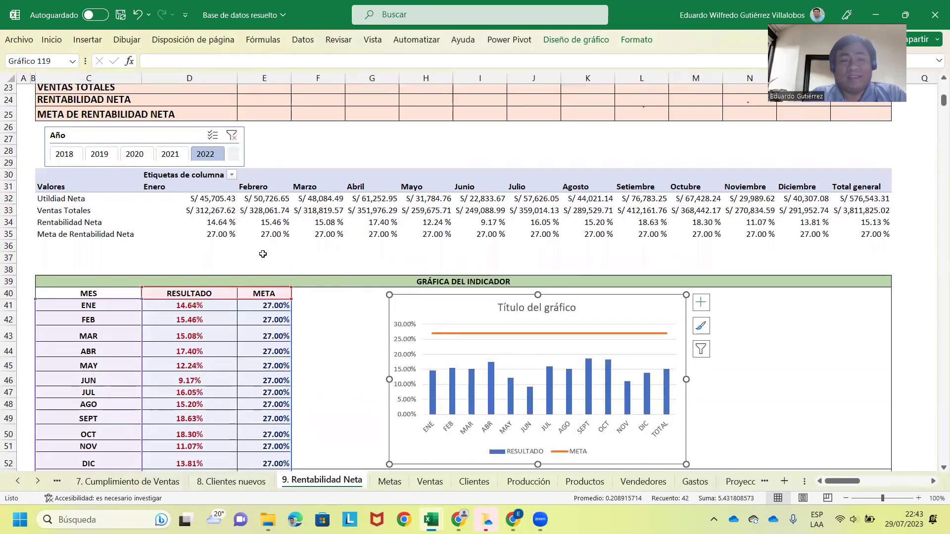
{"action": "left_click_drag", "start_coordinate": [221, 224], "coordinate": [508, 227]}
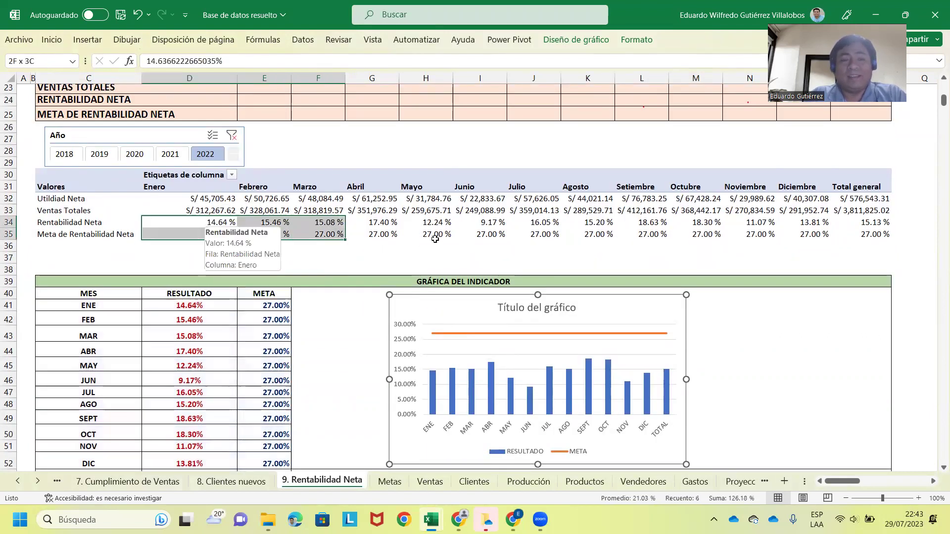
{"action": "left_click", "coordinate": [505, 225]}
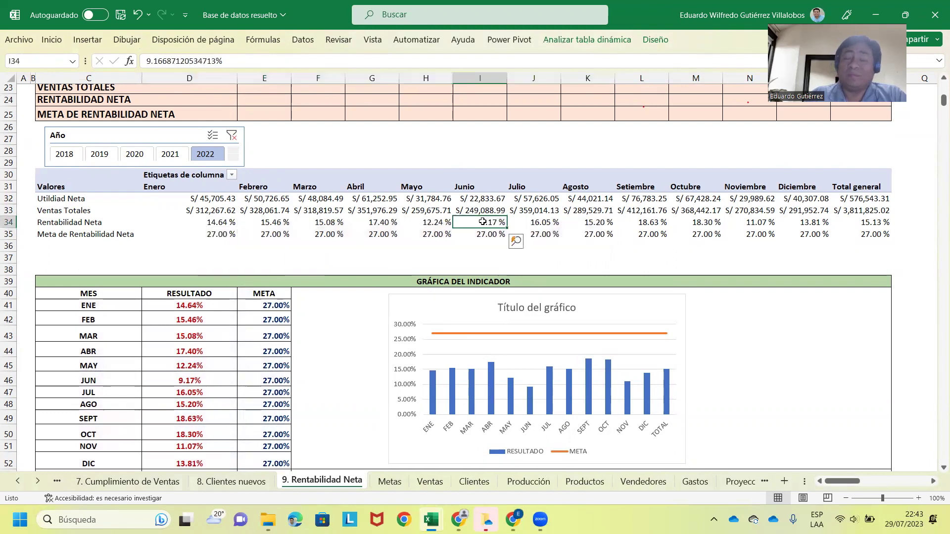
{"action": "left_click", "coordinate": [611, 225]}
{"action": "left_click", "coordinate": [643, 222]}
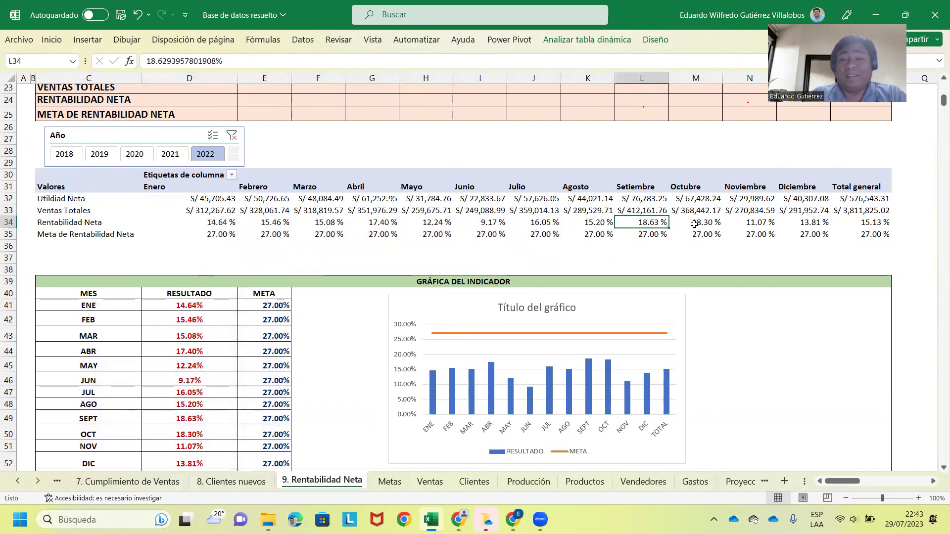
{"action": "left_click", "coordinate": [695, 223]}
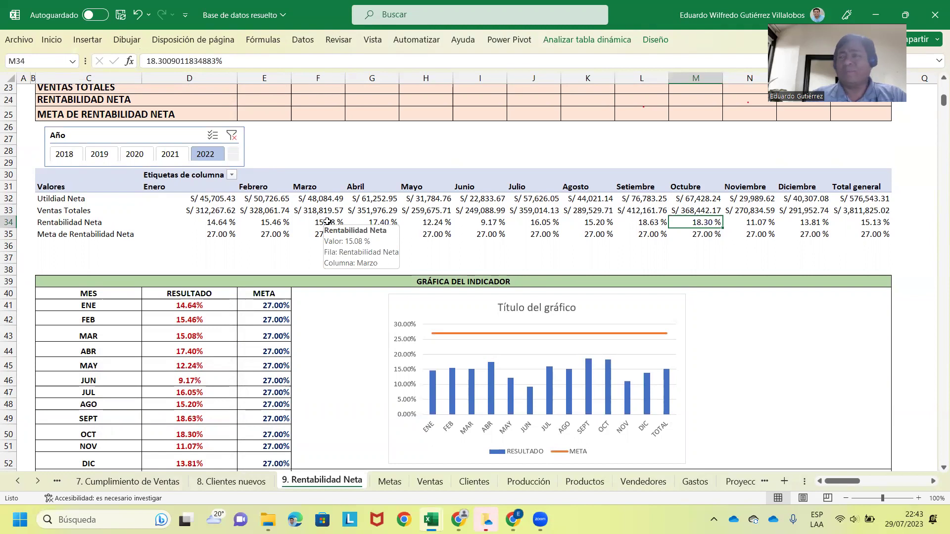
{"action": "left_click", "coordinate": [455, 246]}
{"action": "scroll", "coordinate": [274, 275], "scroll_direction": "down", "scroll_amount": 1}
{"action": "scroll", "coordinate": [258, 297], "scroll_direction": "down", "scroll_amount": 1}
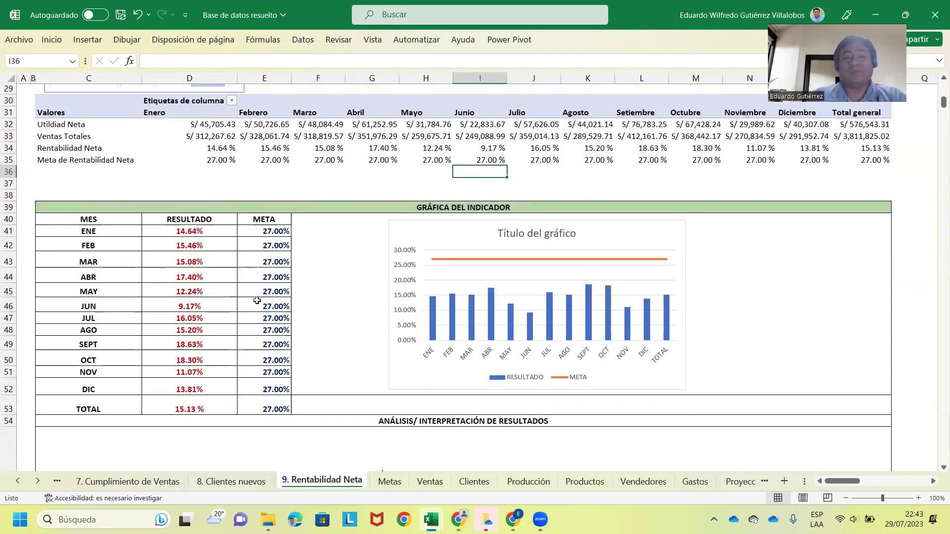
{"action": "scroll", "coordinate": [233, 303], "scroll_direction": "down", "scroll_amount": 1}
{"action": "scroll", "coordinate": [210, 335], "scroll_direction": "up", "scroll_amount": 1}
{"action": "scroll", "coordinate": [210, 335], "scroll_direction": "up", "scroll_amount": 2}
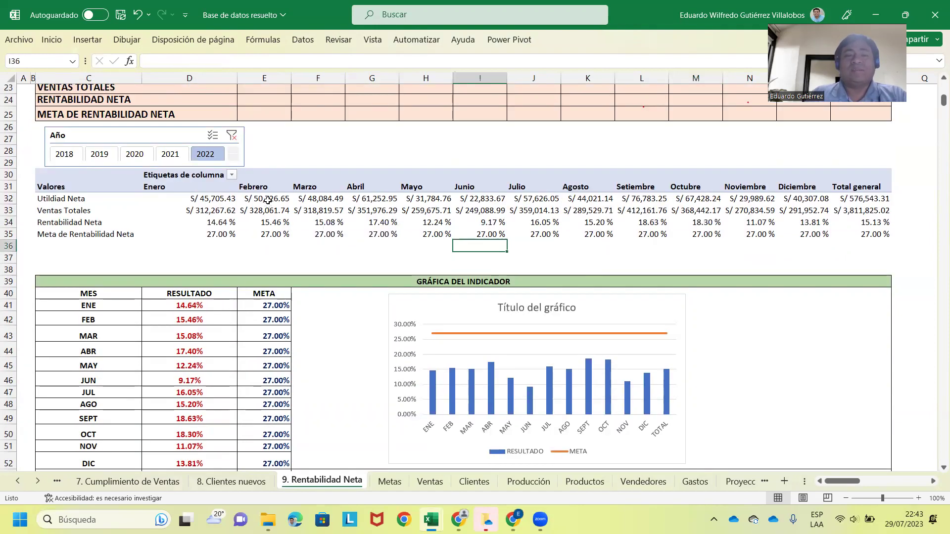
{"action": "scroll", "coordinate": [252, 181], "scroll_direction": "up", "scroll_amount": 2}
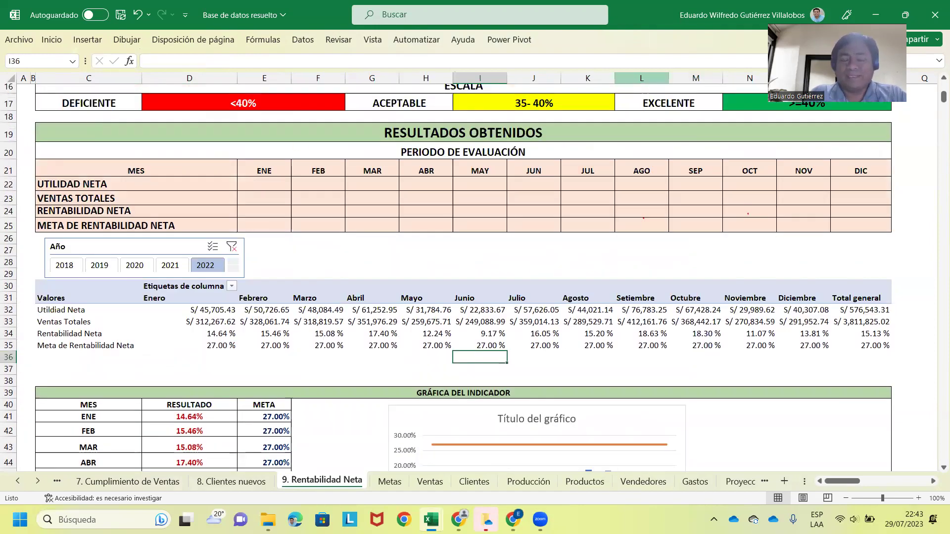